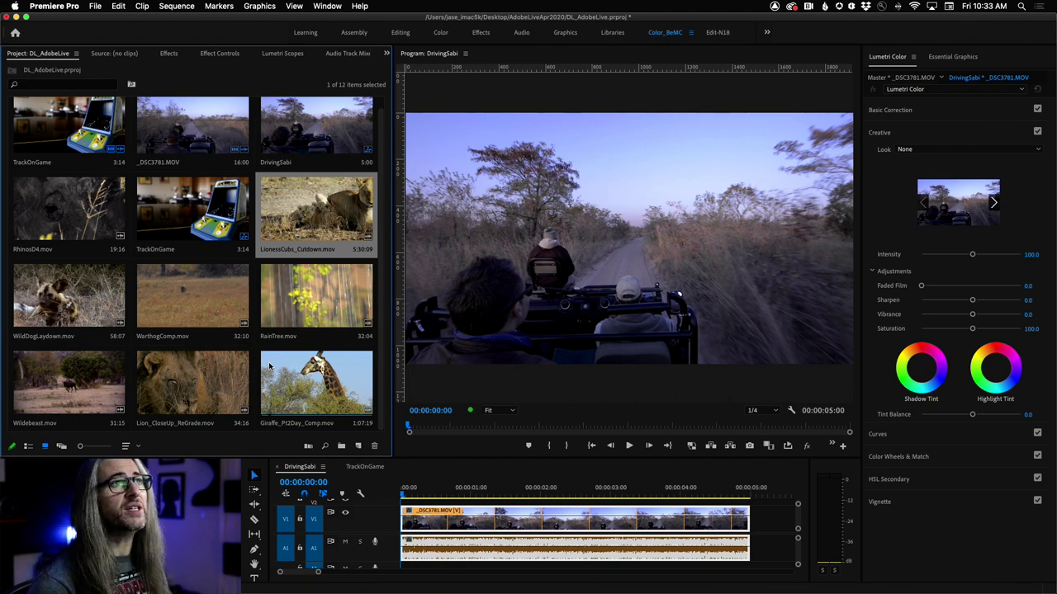
View the _DSC3781.MOV master clip, return to the bin thumbnails, and save the DL_AdobeLive project
{"action": "left_click", "coordinate": [915, 80]}
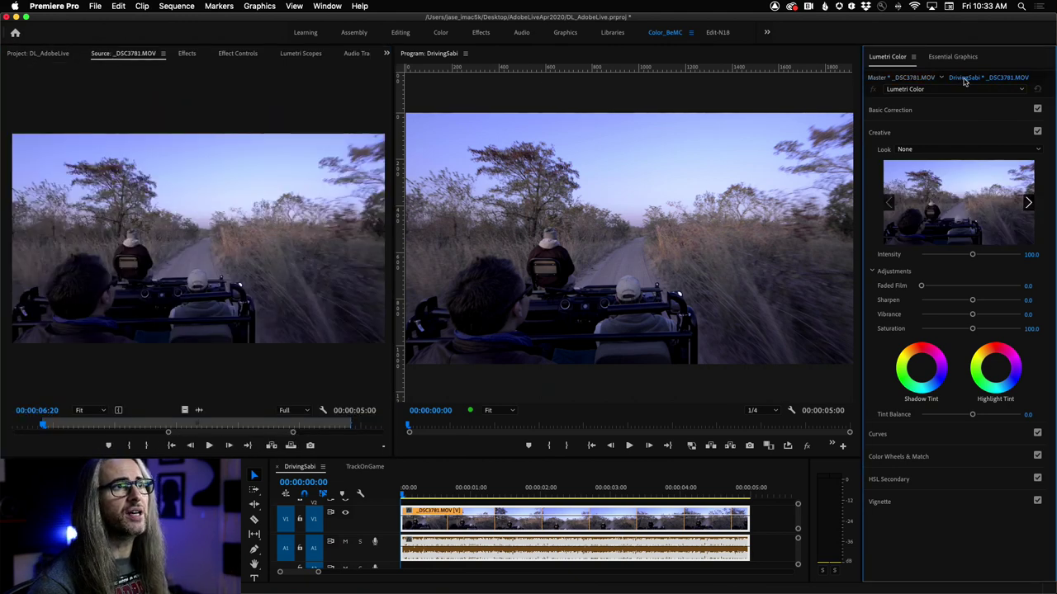
{"action": "left_click", "coordinate": [23, 55]}
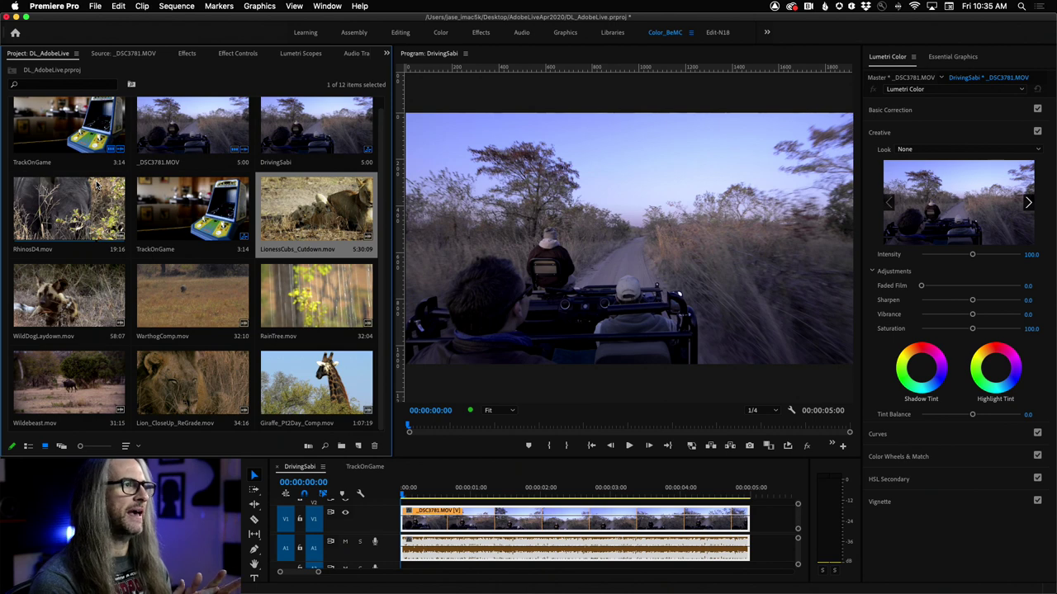
{"action": "key", "text": "cmd+s"}
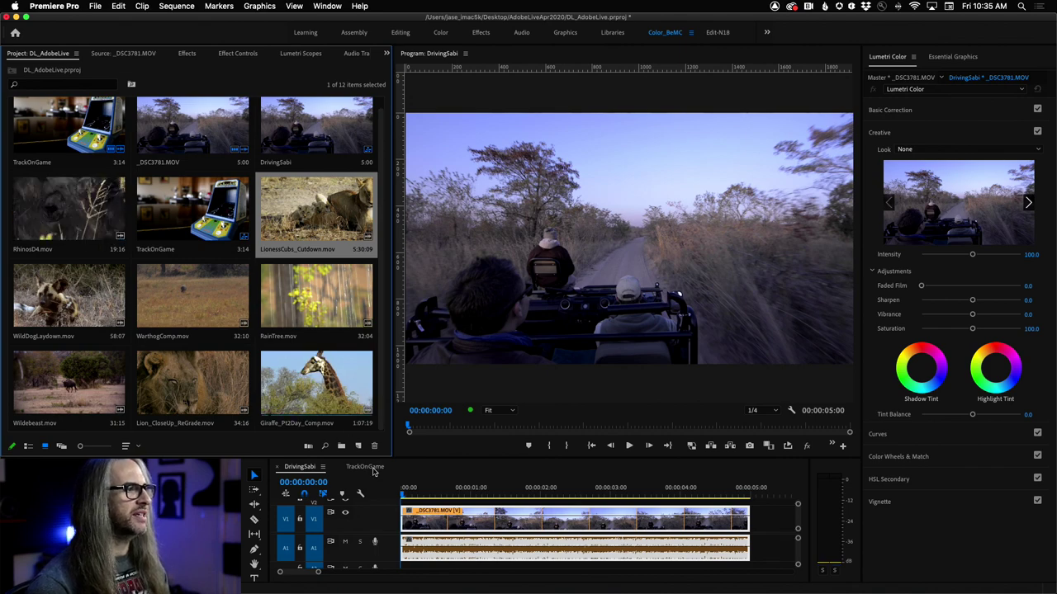
Preview the DrivingSabi sequence with track A1 muted and loop playback on, then rewind to the start
{"action": "key", "text": "space"}
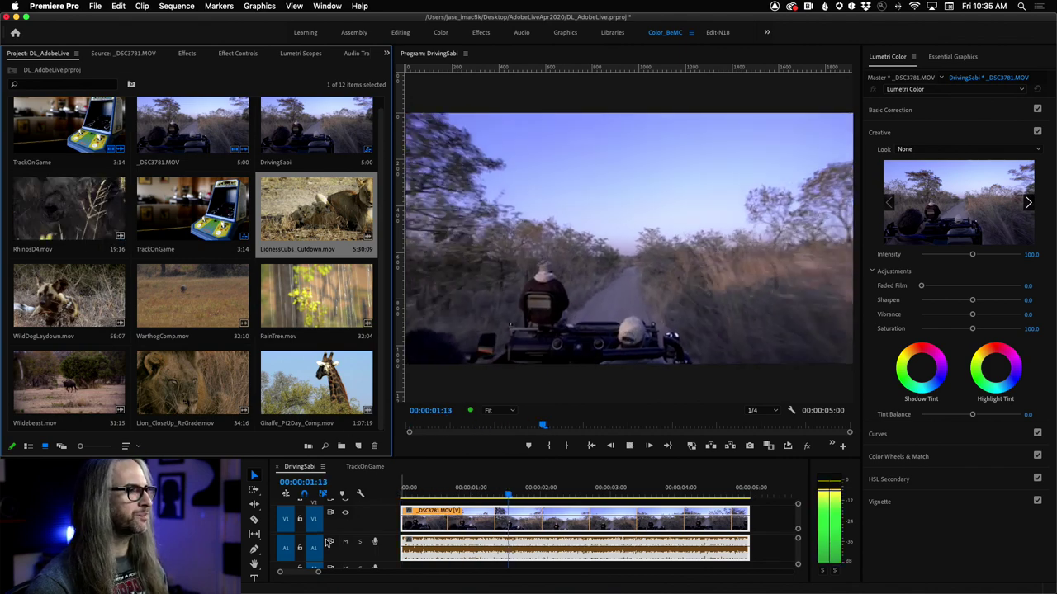
{"action": "left_click", "coordinate": [345, 542]}
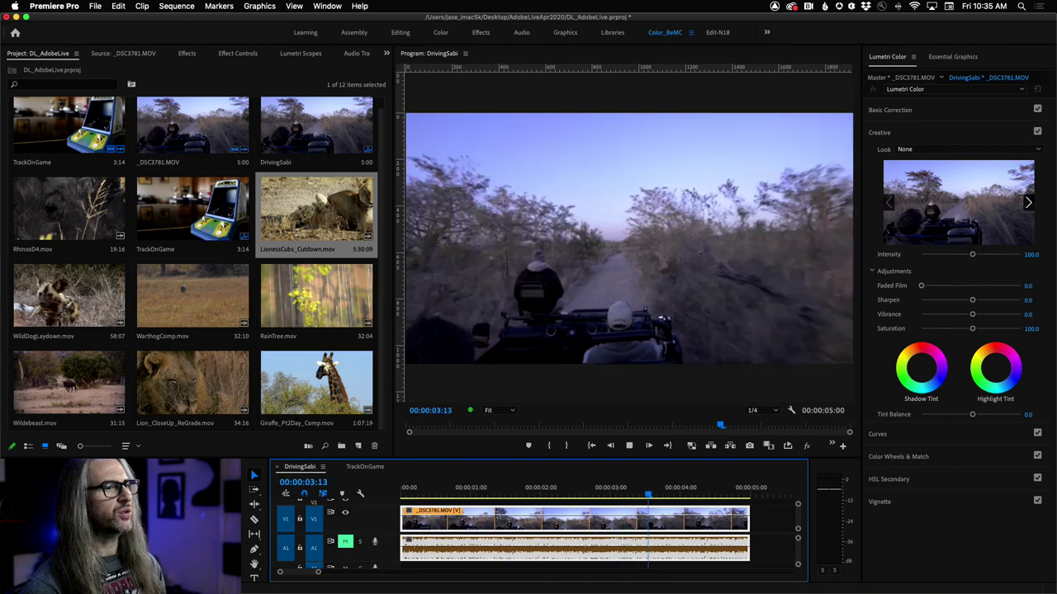
{"action": "left_click", "coordinate": [787, 445]}
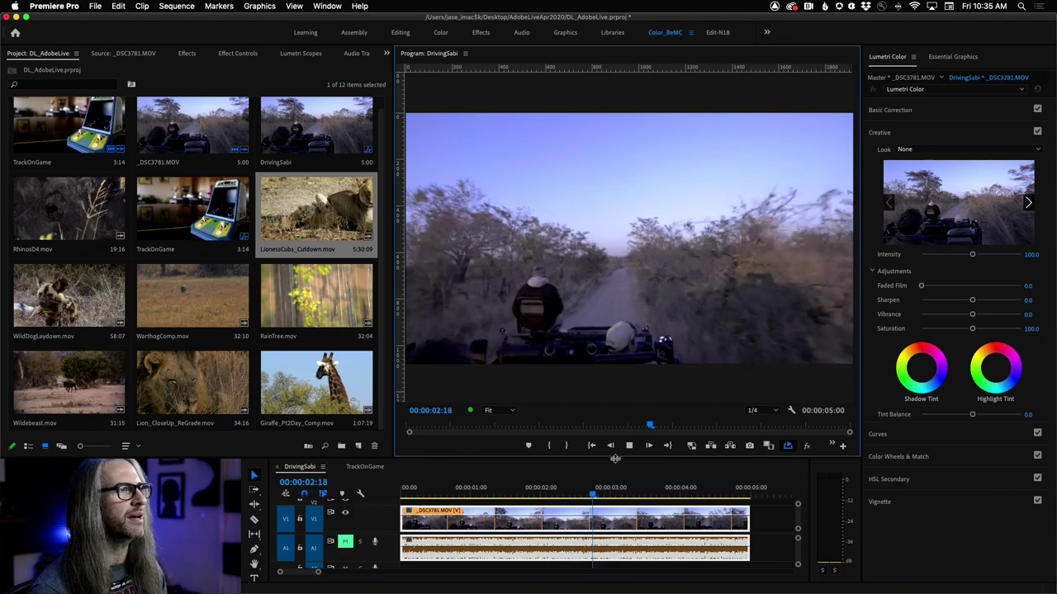
{"action": "key", "text": "space"}
{"action": "left_click_drag", "start_coordinate": [621, 493], "coordinate": [368, 483]}
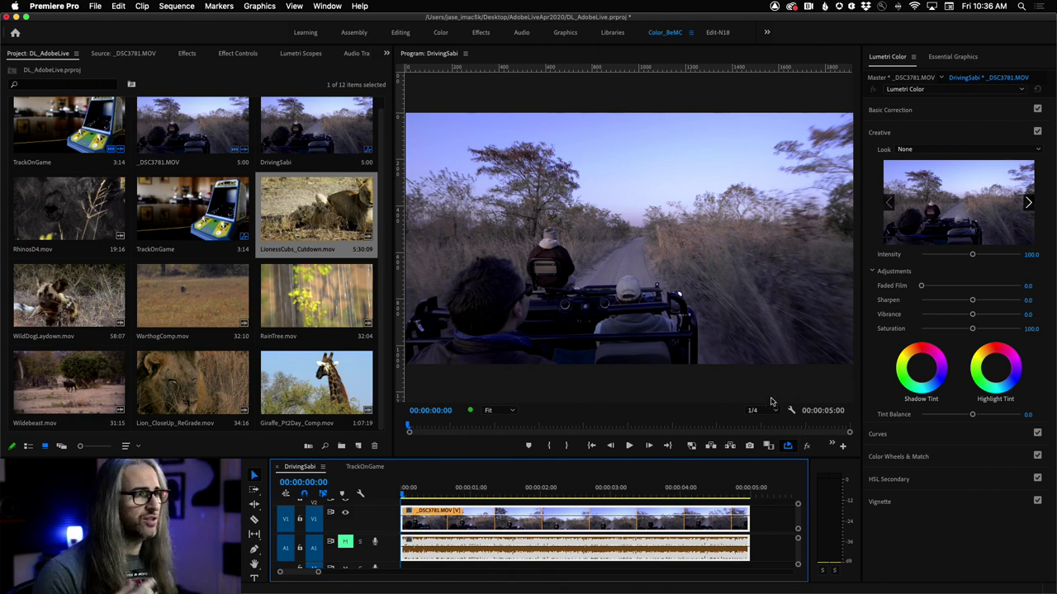
Replace the _DSC3781.MOV timeline clip with a linked After Effects composition from its context menu
{"action": "right_click", "coordinate": [478, 518]}
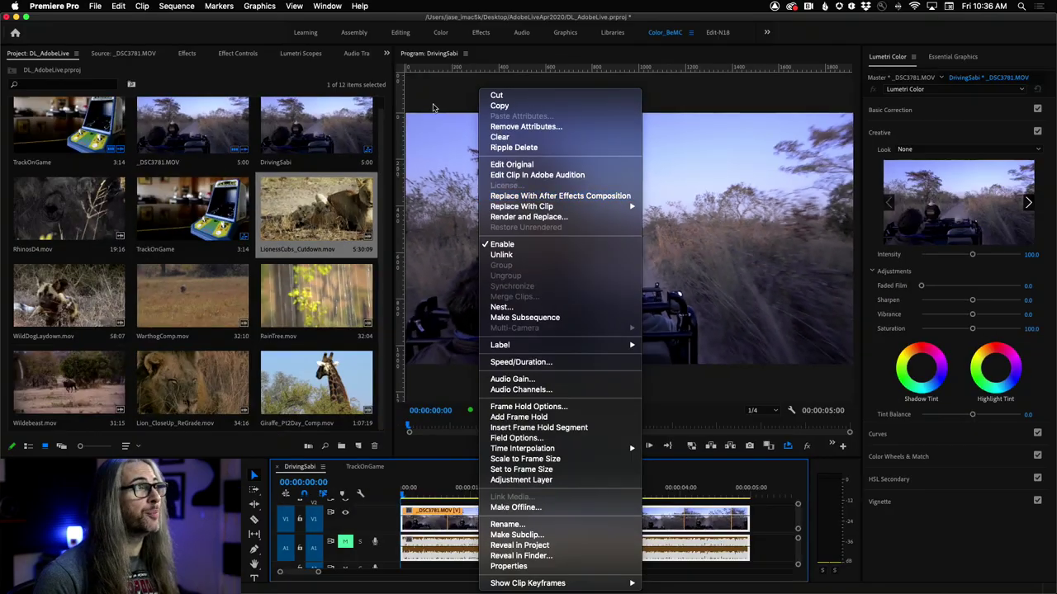
{"action": "key", "text": "Escape"}
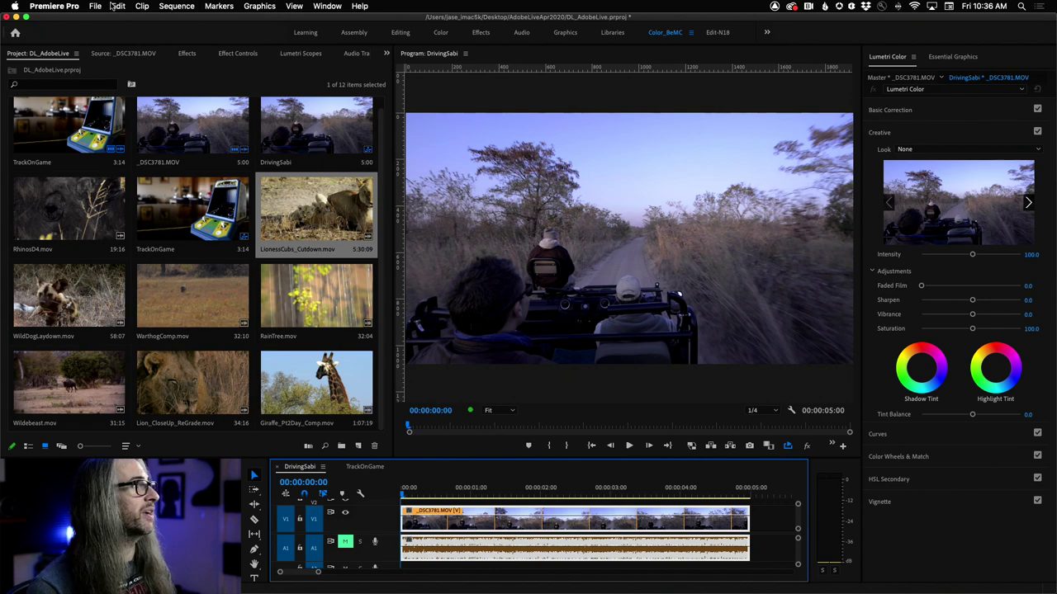
{"action": "left_click", "coordinate": [95, 6]}
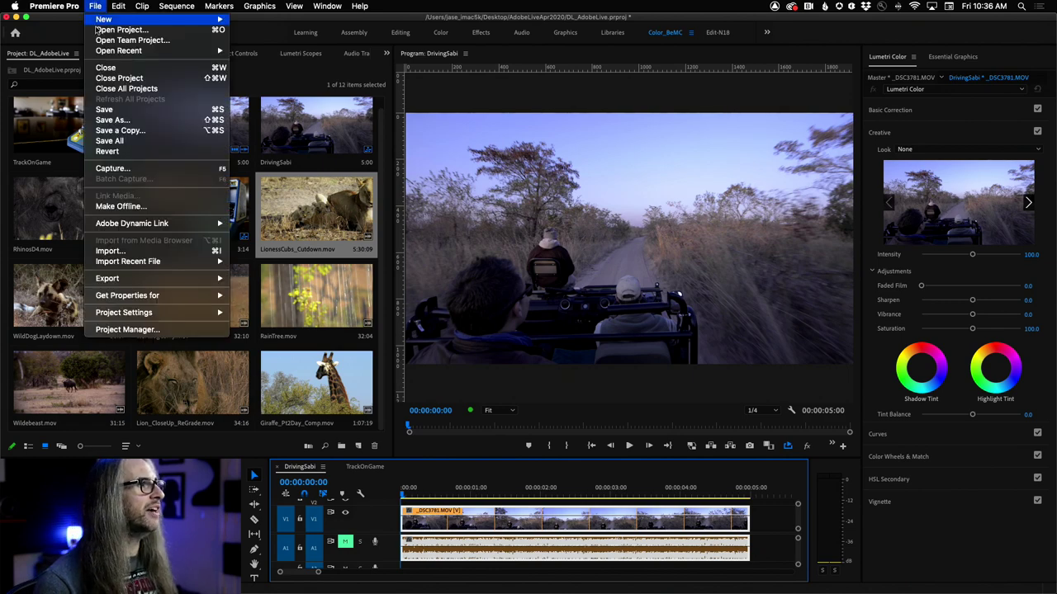
{"action": "mouse_move", "coordinate": [94, 226]}
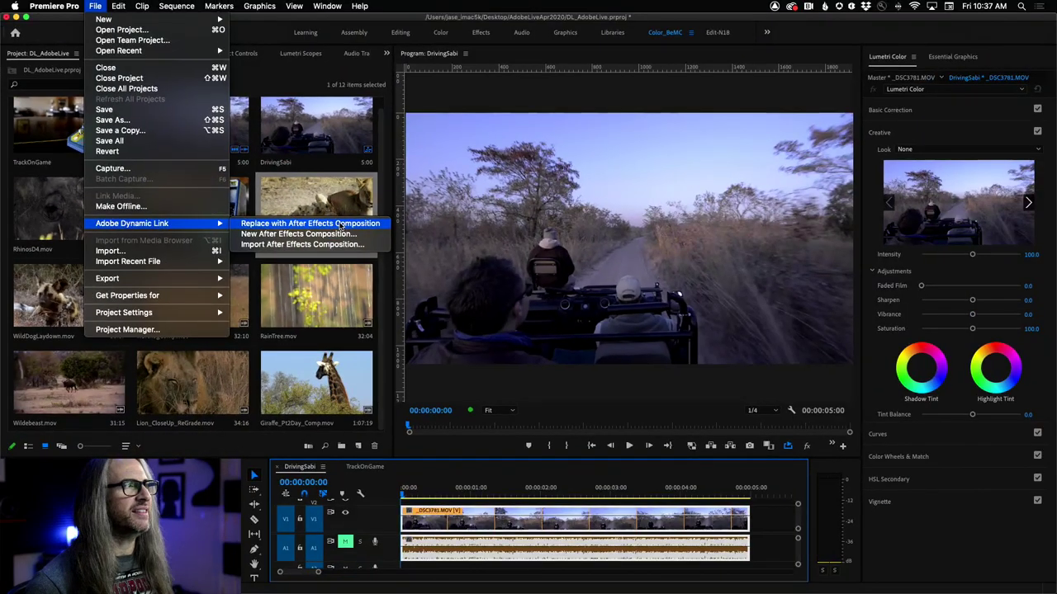
{"action": "left_click", "coordinate": [334, 6]}
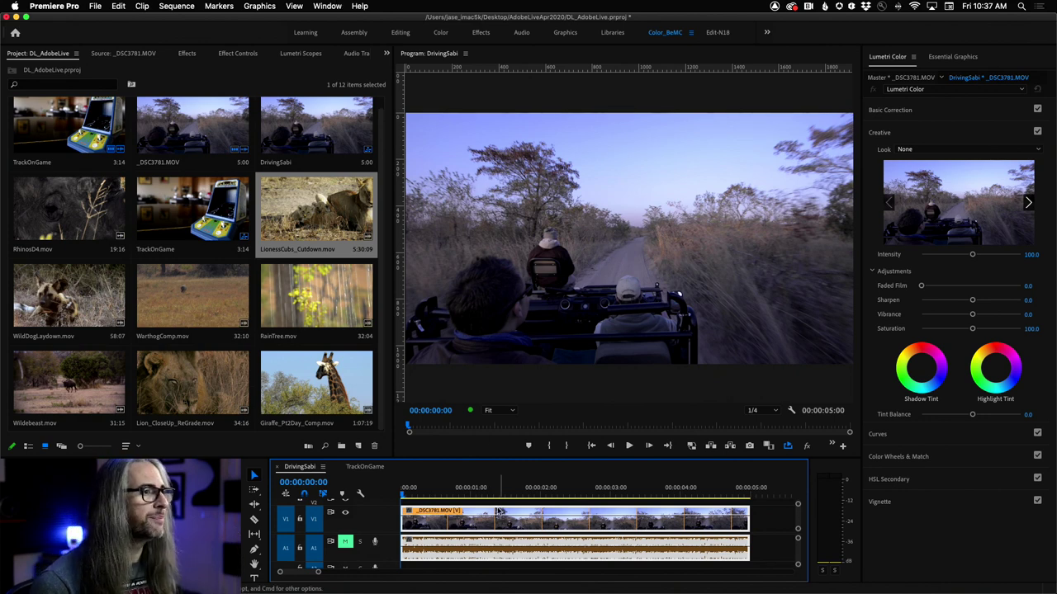
{"action": "right_click", "coordinate": [489, 526]}
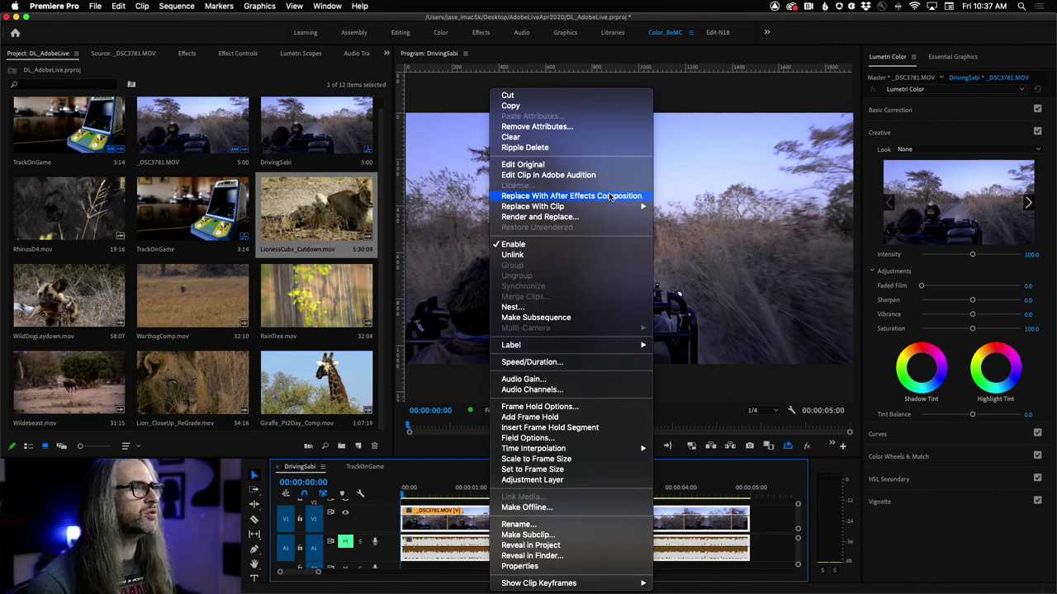
{"action": "left_click", "coordinate": [609, 196]}
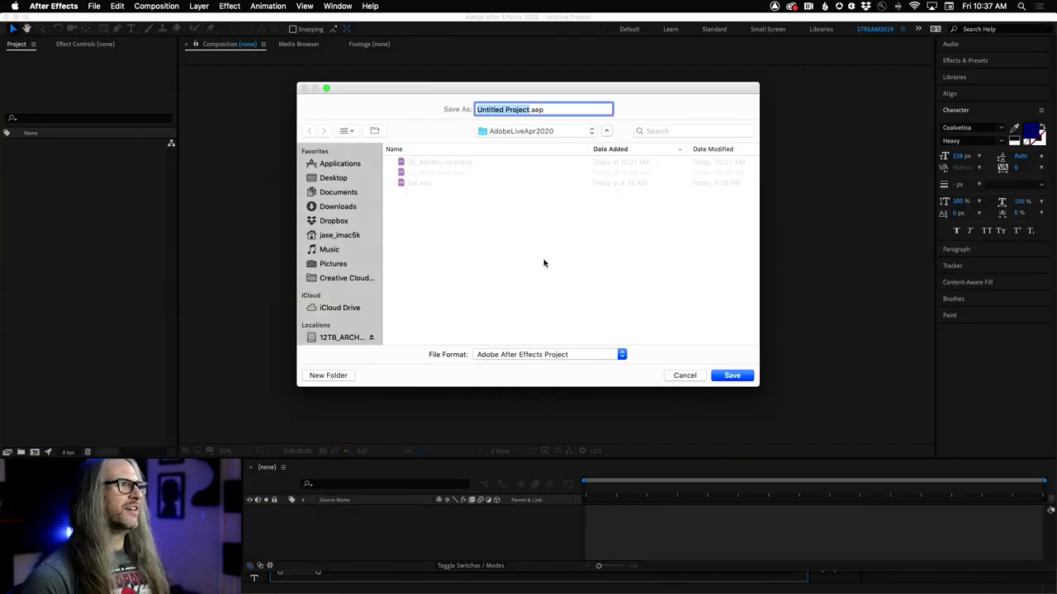
Save the new After Effects project as DL_AdobeLive2.aep
{"action": "left_click", "coordinate": [437, 163]}
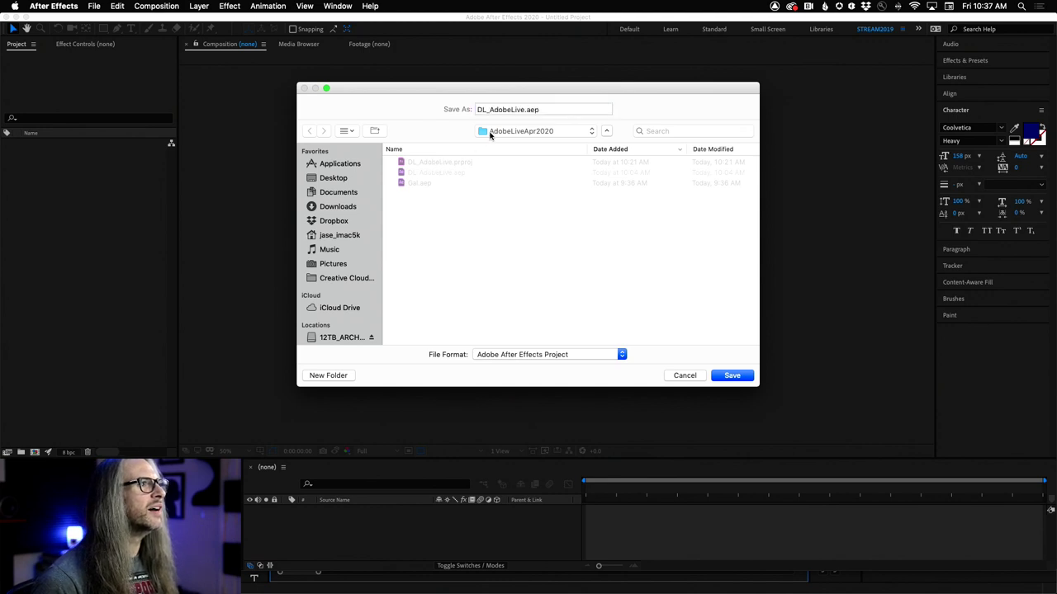
{"action": "left_click", "coordinate": [523, 109]}
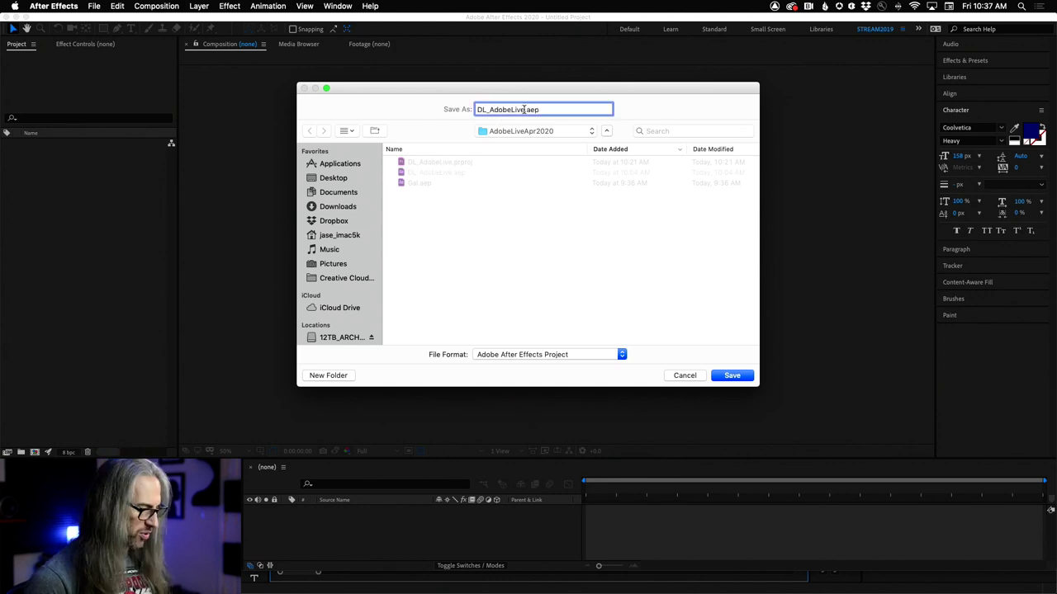
{"action": "type", "text": "2"}
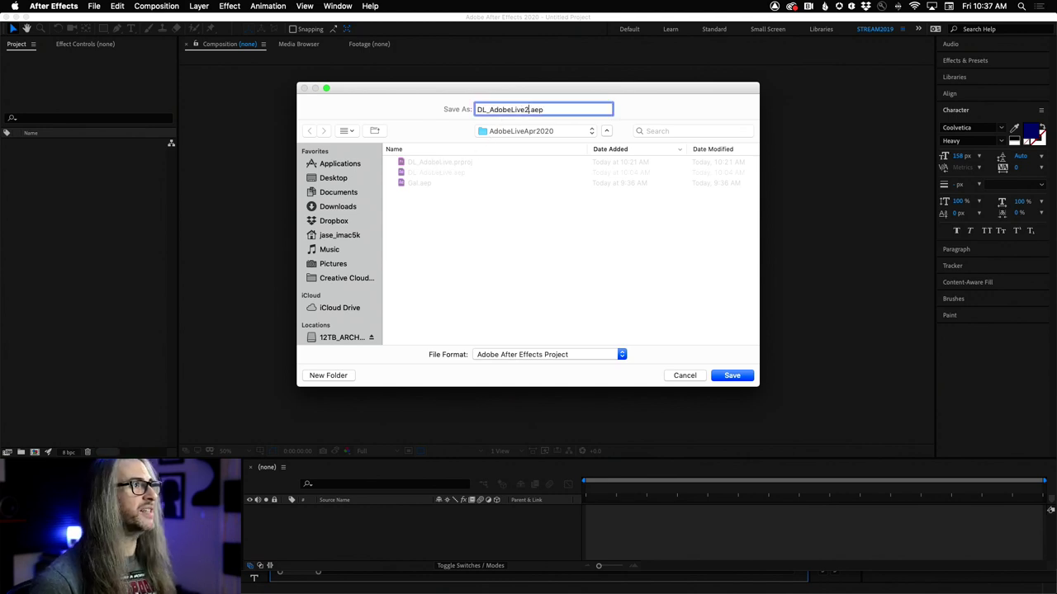
{"action": "left_click", "coordinate": [731, 376]}
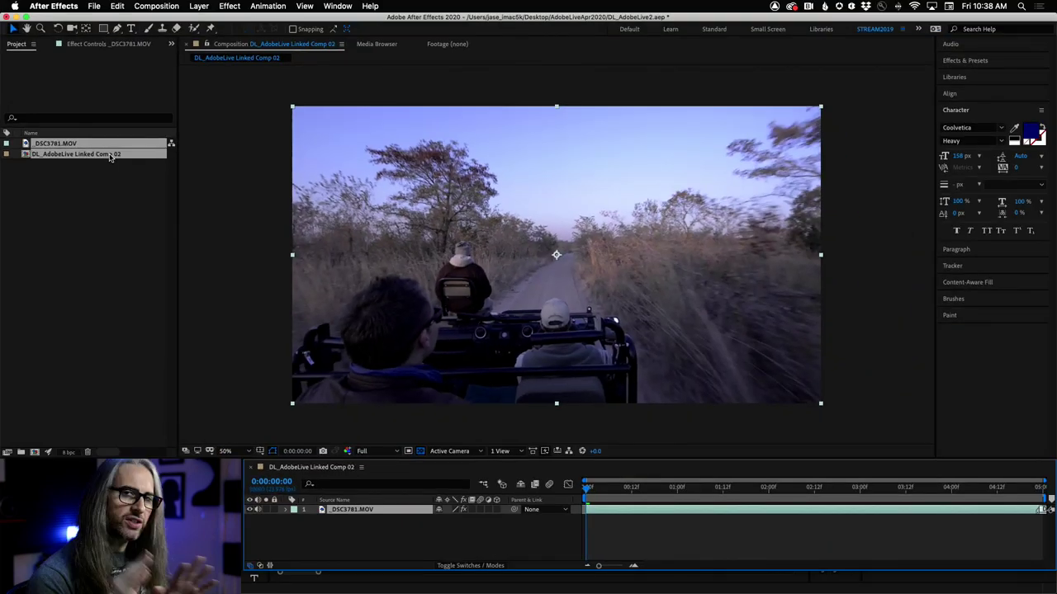
Switch back to Premiere Pro, where V1 now holds DL_AdobeLive Linked Comp 02
{"action": "key", "text": "super+Tab"}
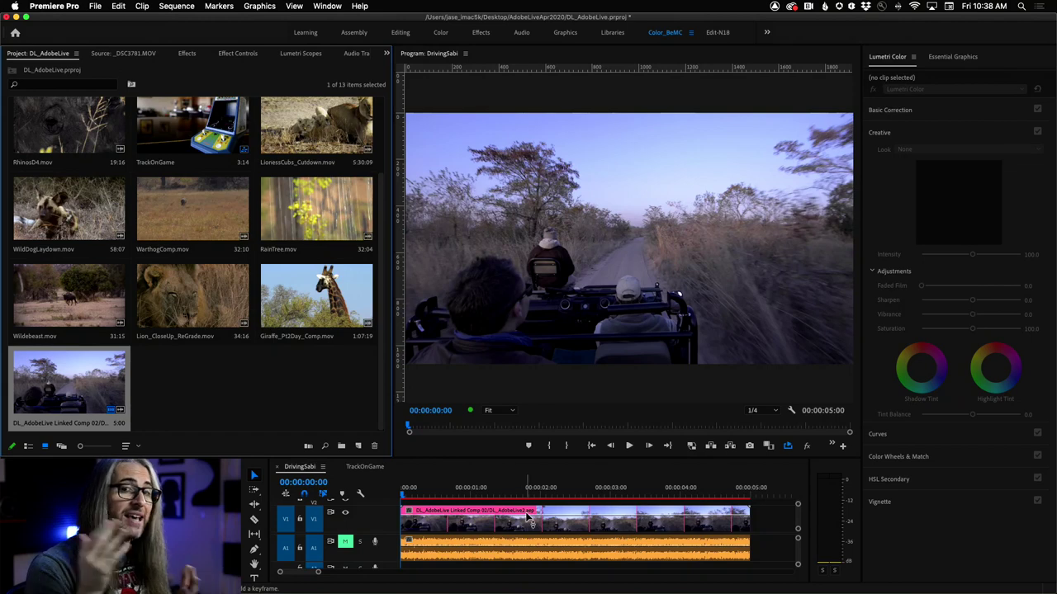
Open DL_AdobeLive Linked Comp 02 in After Effects from its Premiere timeline clip
{"action": "double_click", "coordinate": [529, 516]}
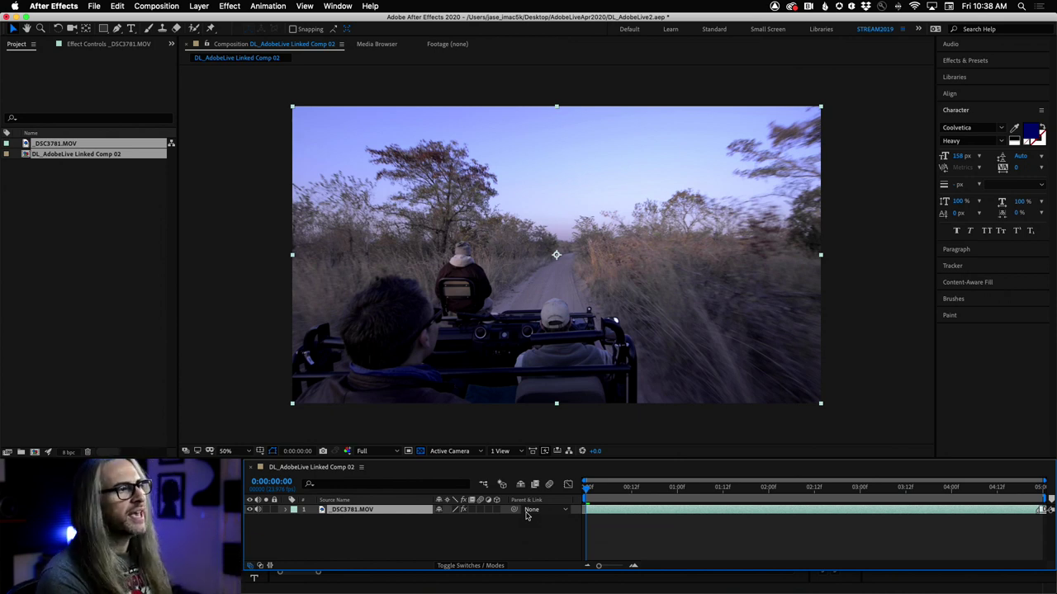
Apply Track Camera to the _DSC3781.MOV layer and let the 3D Camera Tracker solve
{"action": "right_click", "coordinate": [353, 512]}
{"action": "mouse_move", "coordinate": [414, 470]}
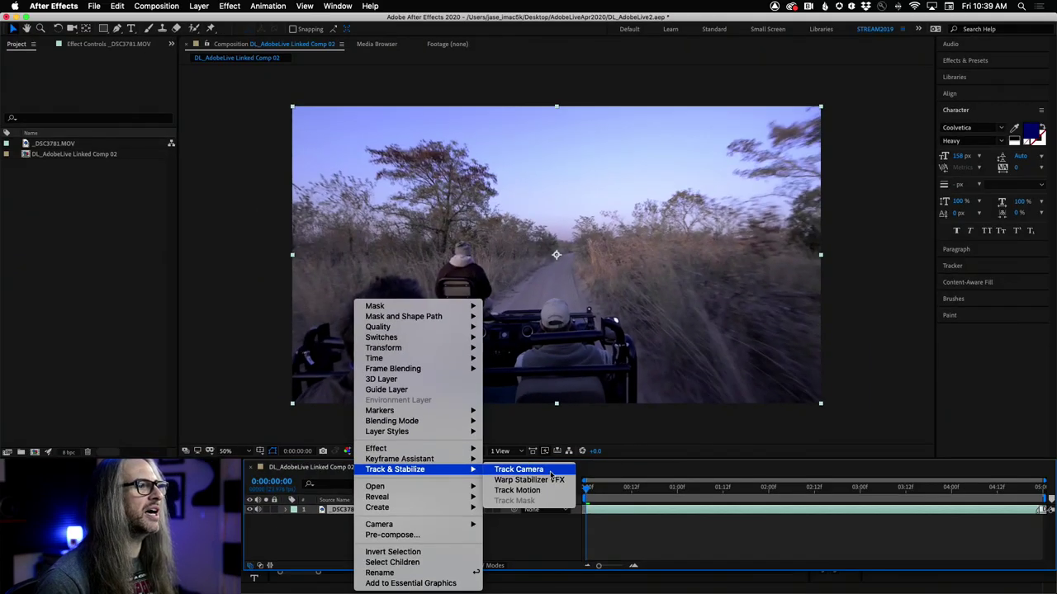
{"action": "left_click", "coordinate": [565, 472]}
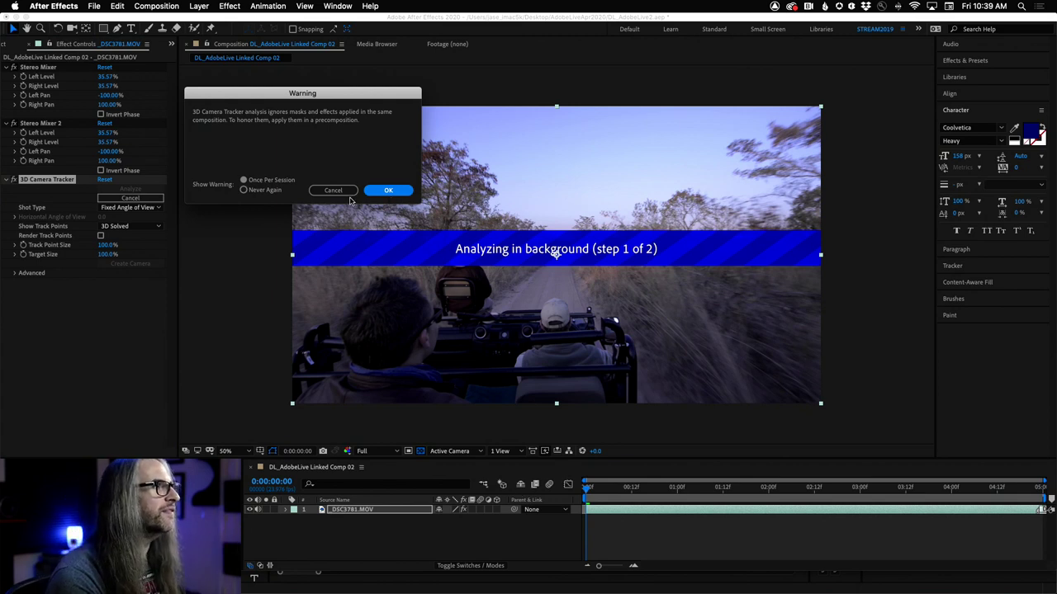
{"action": "left_click", "coordinate": [402, 191]}
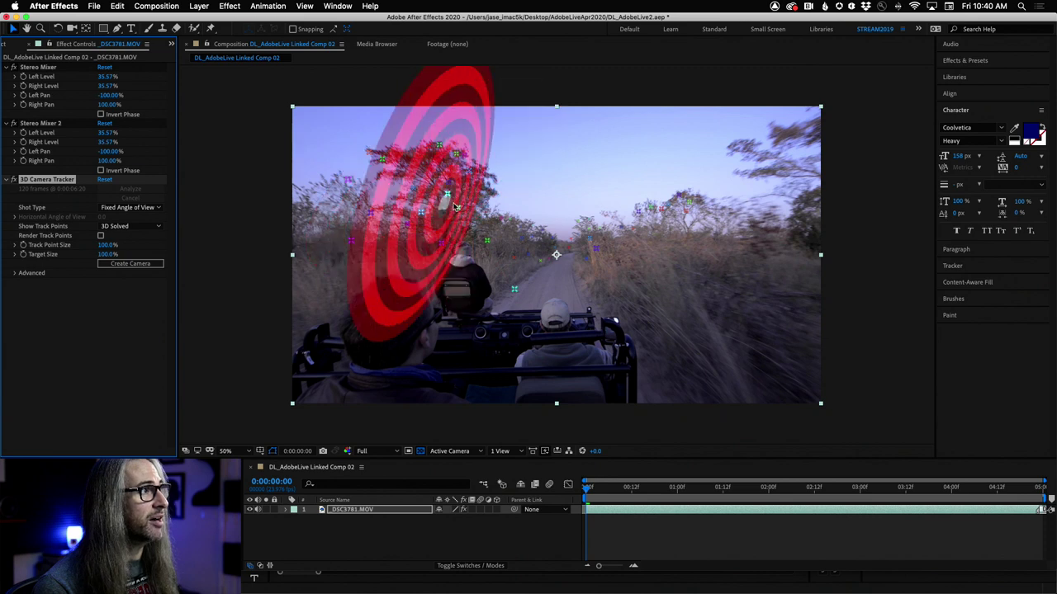
Delete both Stereo Mixer effects and shrink the 3D Camera Tracker target size to about 80%
{"action": "left_click", "coordinate": [47, 124]}
{"action": "key", "text": "Delete"}
{"action": "left_click", "coordinate": [41, 67]}
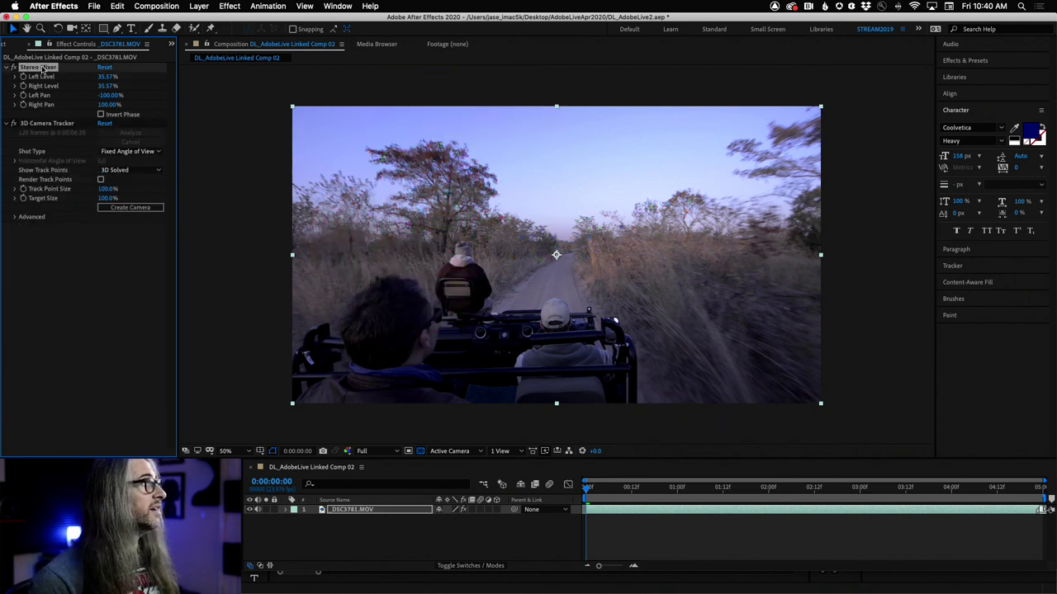
{"action": "key", "text": "Delete"}
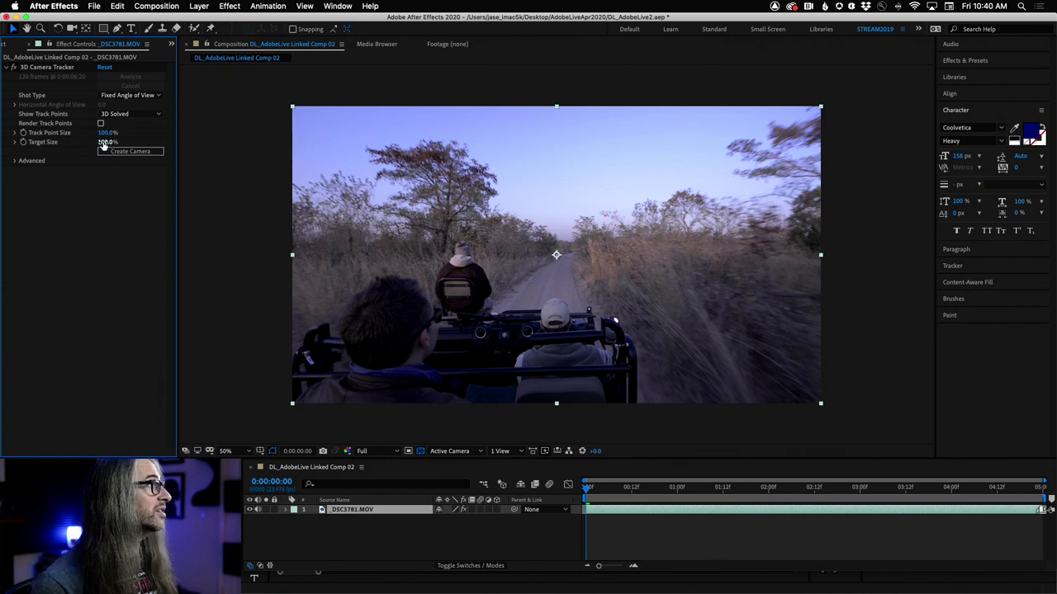
{"action": "left_click_drag", "start_coordinate": [103, 144], "coordinate": [94, 145]}
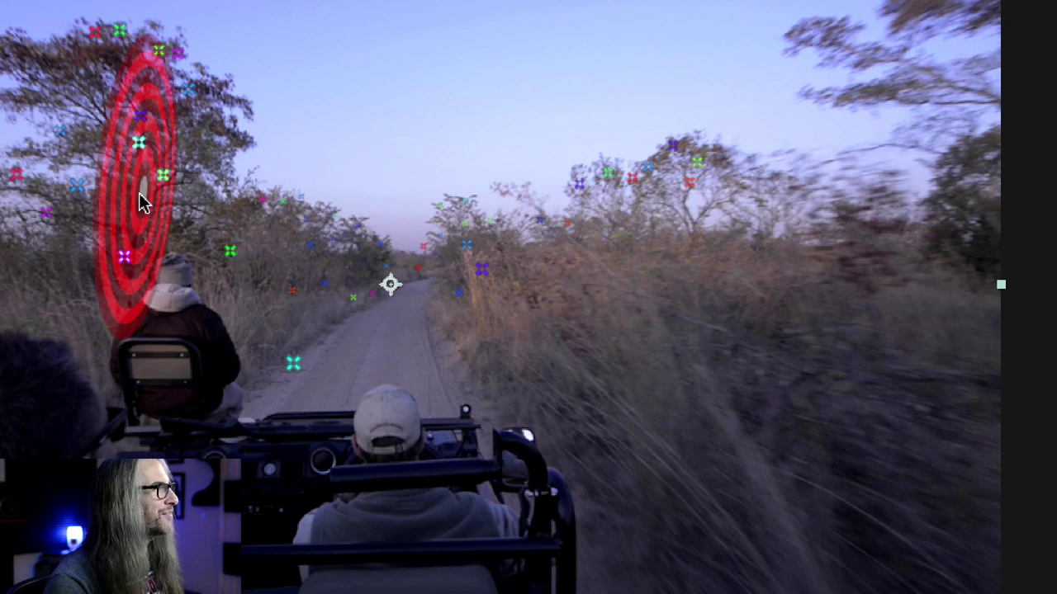
Create a text layer and camera from track points on the left-hand tree
{"action": "left_click", "coordinate": [141, 200]}
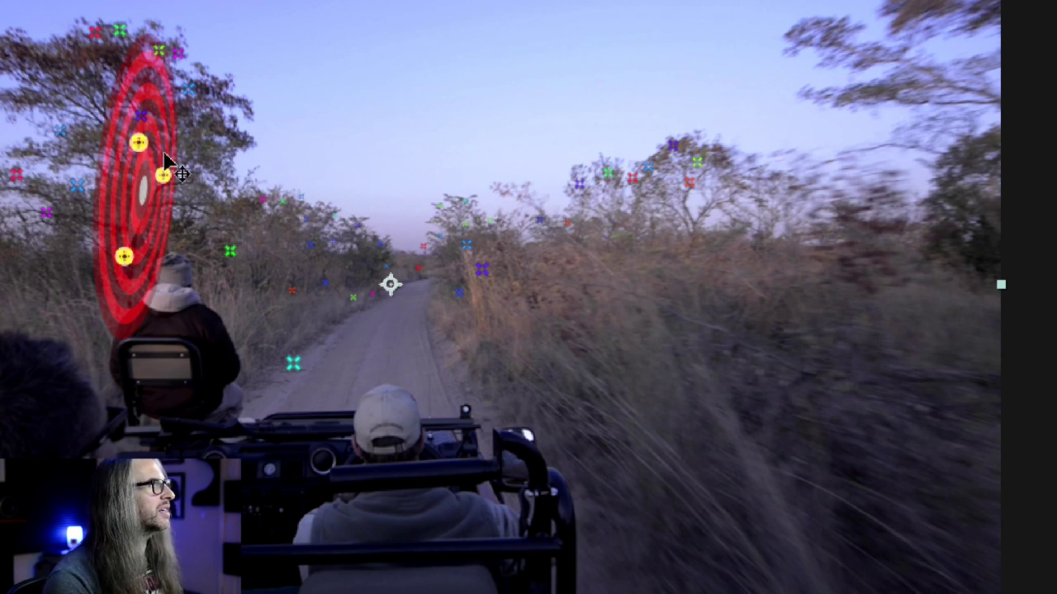
{"action": "right_click", "coordinate": [138, 145]}
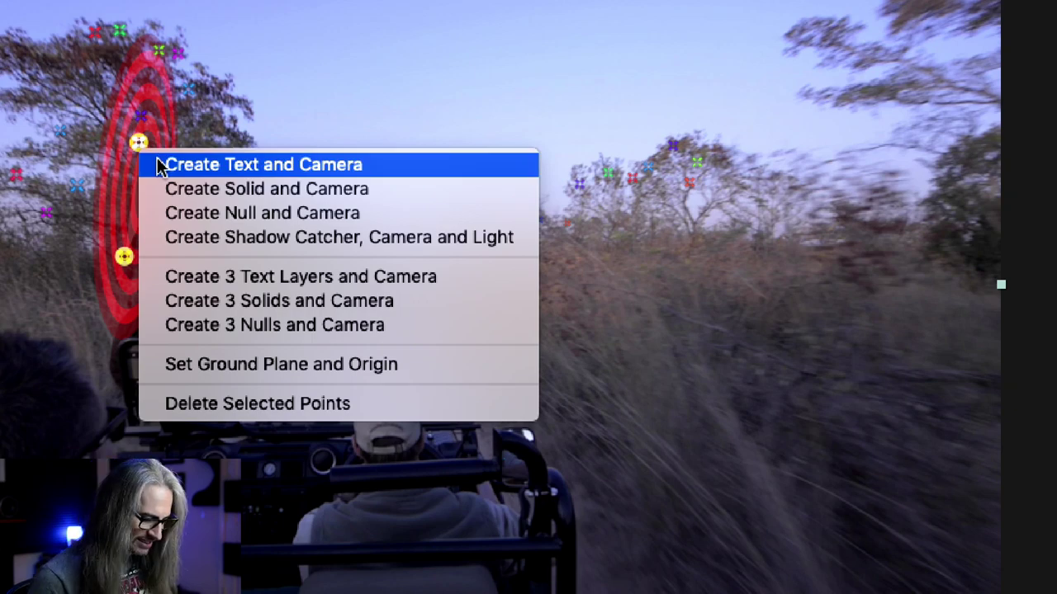
{"action": "left_click", "coordinate": [159, 165]}
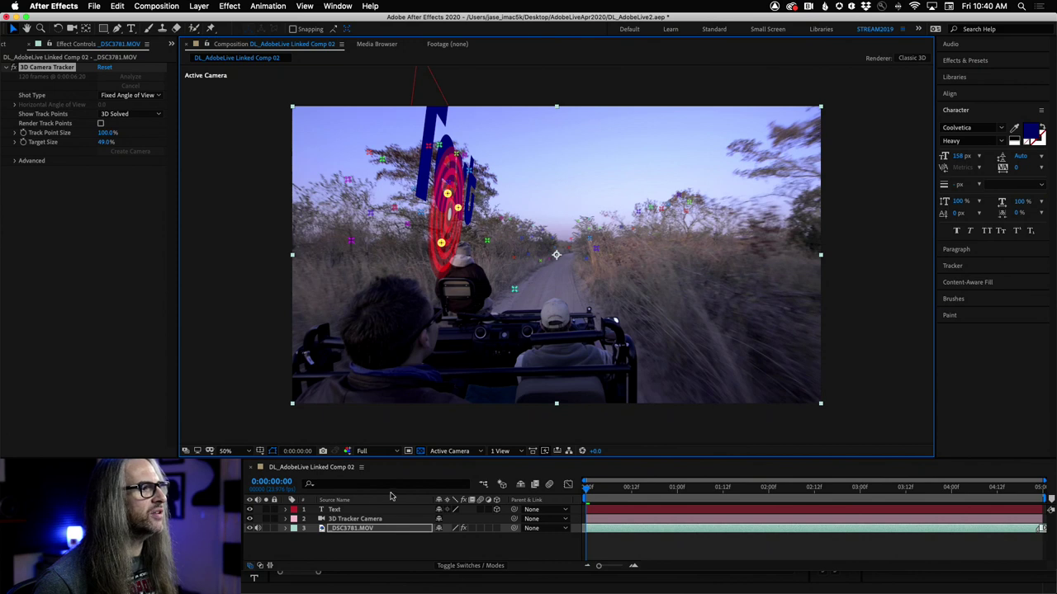
Change the text fill colour from dark blue to light orange E99A44
{"action": "left_click", "coordinate": [1037, 132]}
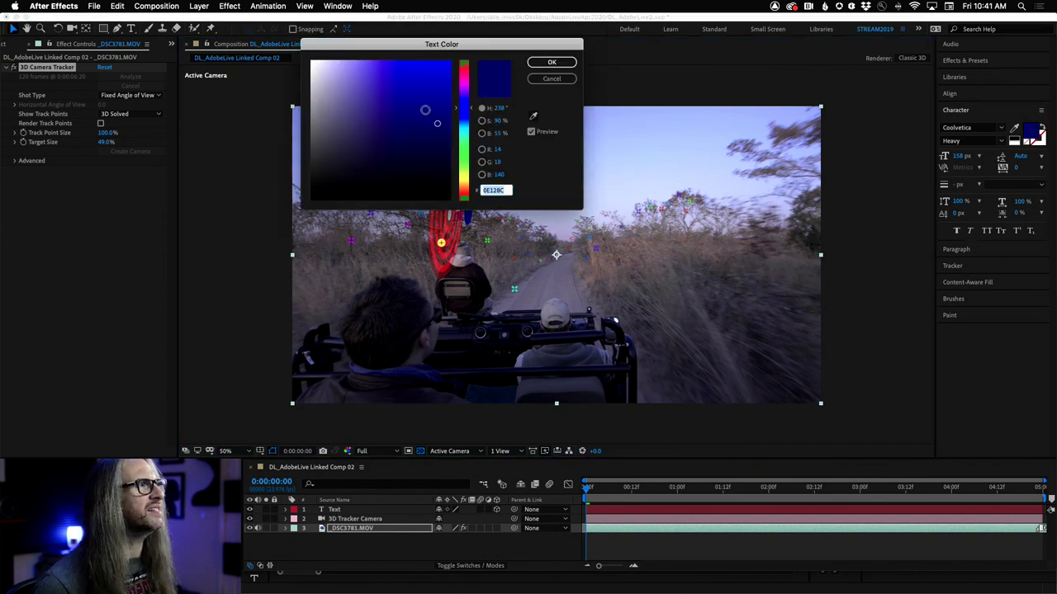
{"action": "mouse_move", "coordinate": [436, 123]}
{"action": "left_mouse_down"}
{"action": "mouse_move", "coordinate": [379, 74]}
{"action": "mouse_move", "coordinate": [397, 96]}
{"action": "left_mouse_up"}
{"action": "left_click_drag", "start_coordinate": [464, 97], "coordinate": [465, 190]}
{"action": "left_click_drag", "start_coordinate": [397, 66], "coordinate": [409, 72]}
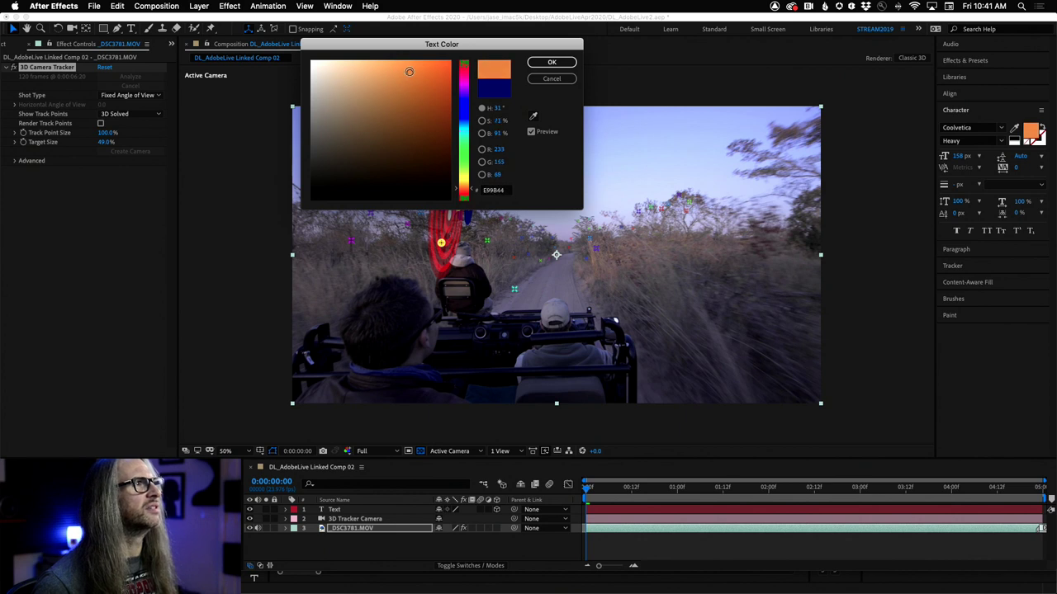
{"action": "left_click", "coordinate": [550, 63]}
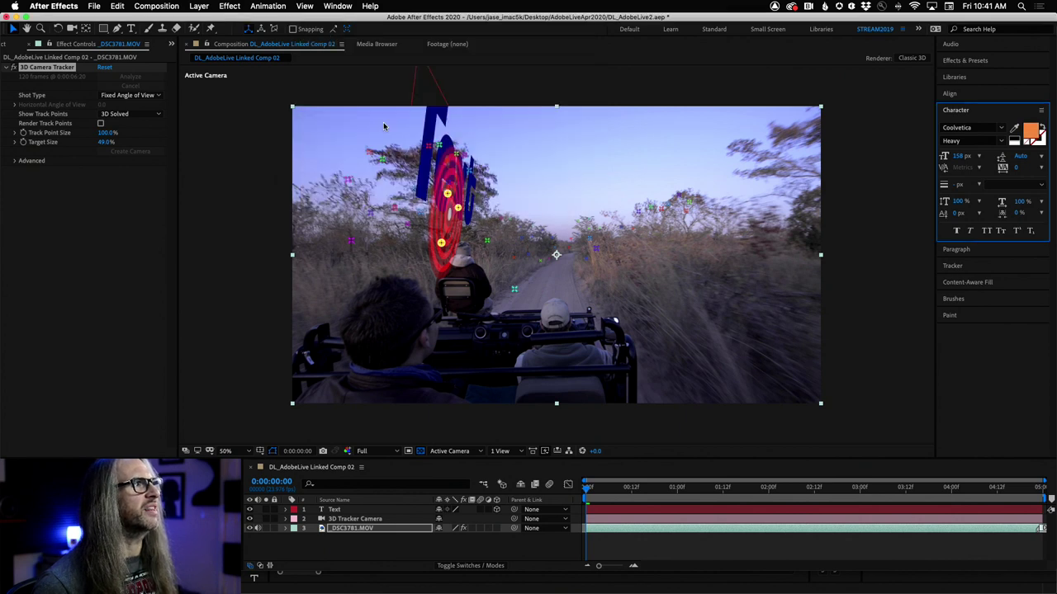
Change the text layer's words to 'Africa'
{"action": "double_click", "coordinate": [334, 511]}
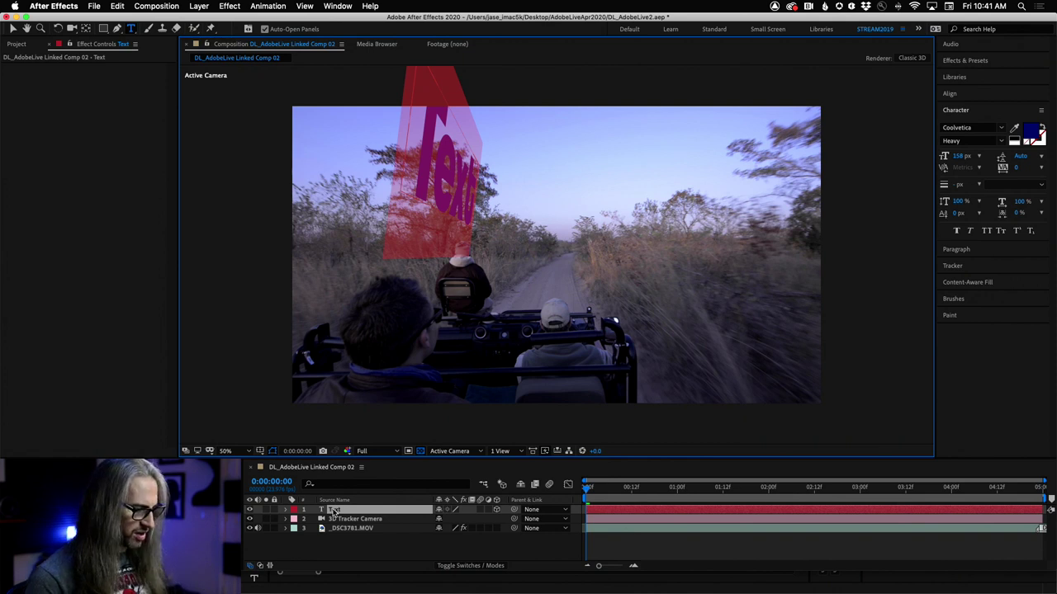
{"action": "type", "text": "Afri"}
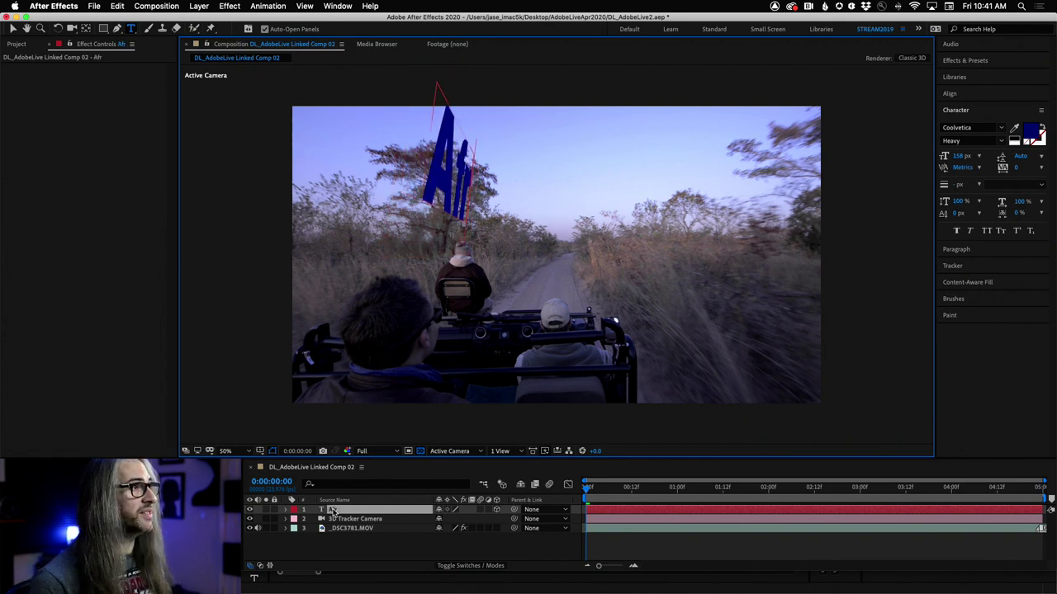
{"action": "type", "text": "ca"}
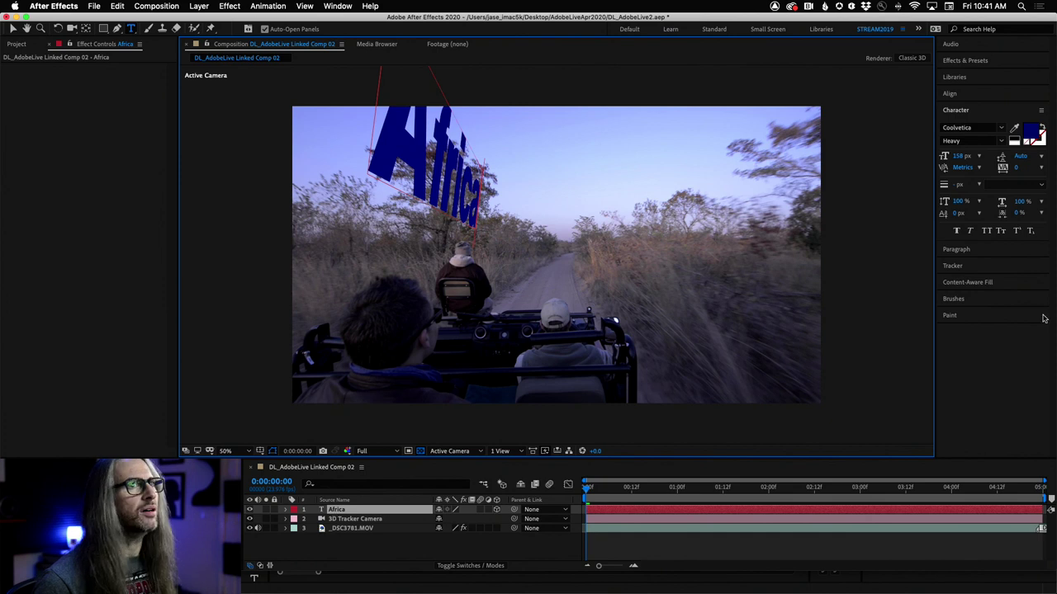
{"action": "double_click", "coordinate": [337, 510]}
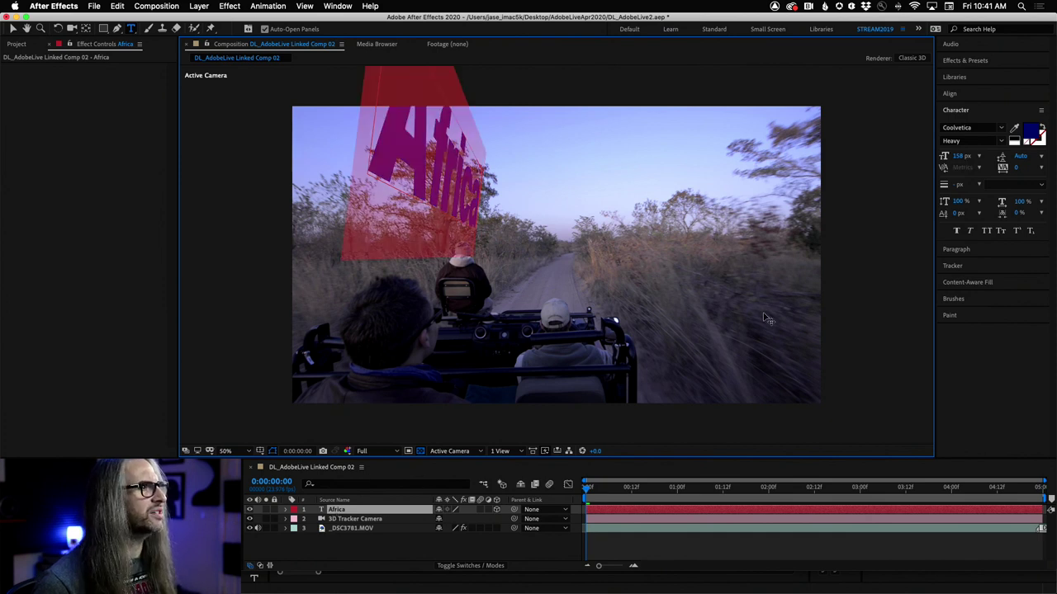
Recolour the Africa text to bright orange EB9C27
{"action": "left_click", "coordinate": [1032, 134]}
{"action": "left_click_drag", "start_coordinate": [464, 192], "coordinate": [464, 190]}
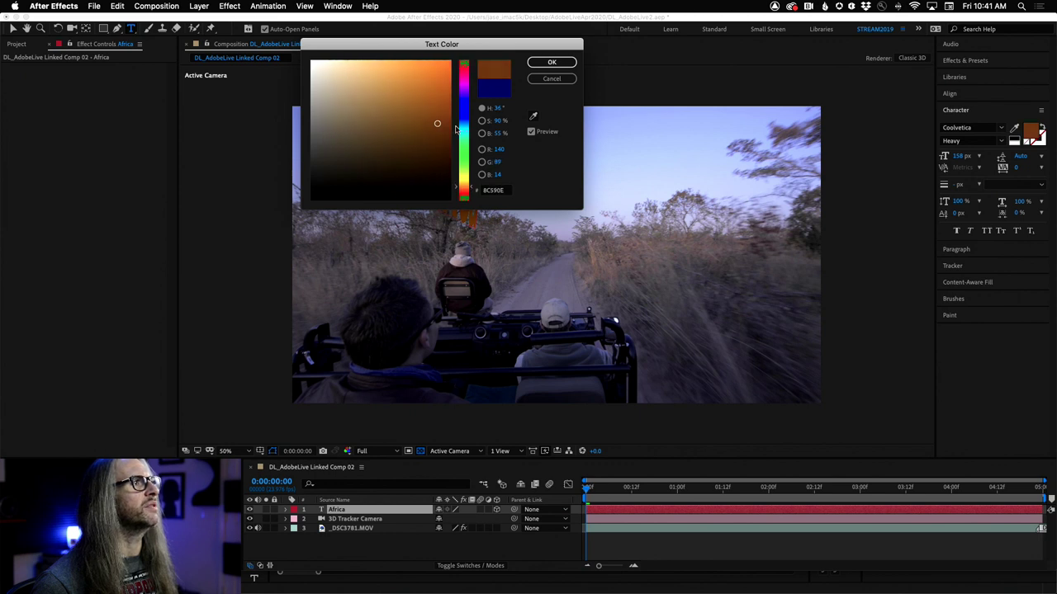
{"action": "left_click_drag", "start_coordinate": [427, 102], "coordinate": [426, 71]}
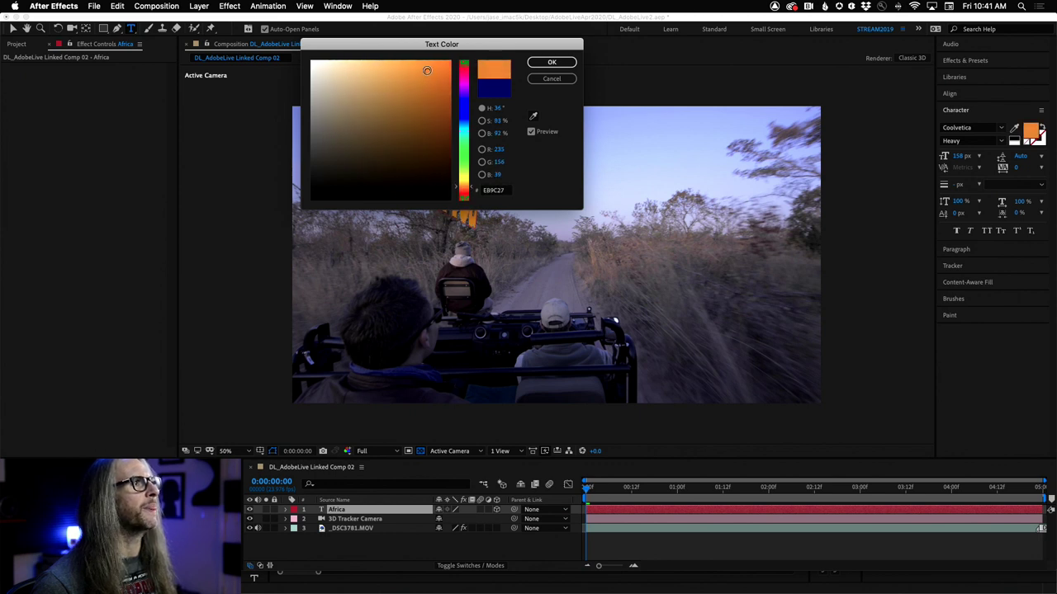
{"action": "left_click", "coordinate": [551, 62]}
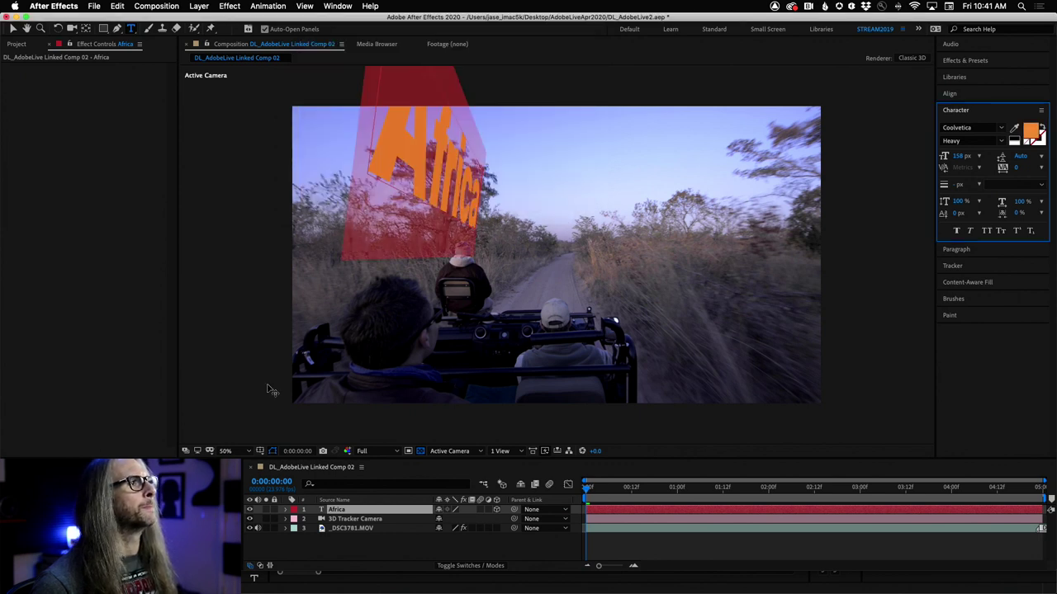
{"action": "left_click", "coordinate": [364, 552]}
Scrub the timeline to confirm the Africa text follows the tracked footage, then expand the Africa layer
{"action": "left_click", "coordinate": [336, 511]}
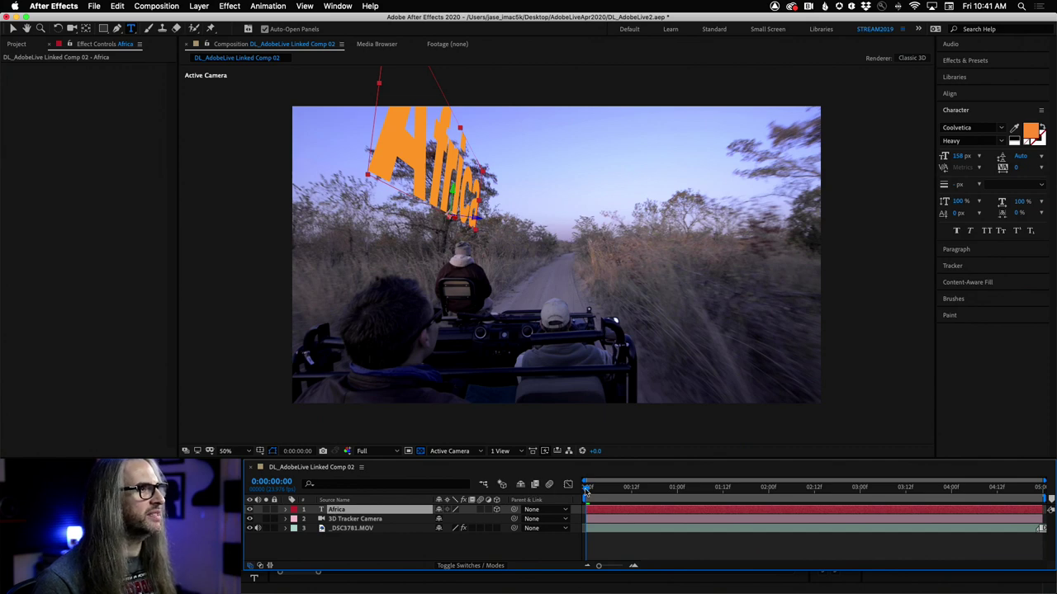
{"action": "left_click_drag", "start_coordinate": [589, 487], "coordinate": [568, 464]}
{"action": "left_click", "coordinate": [341, 529]}
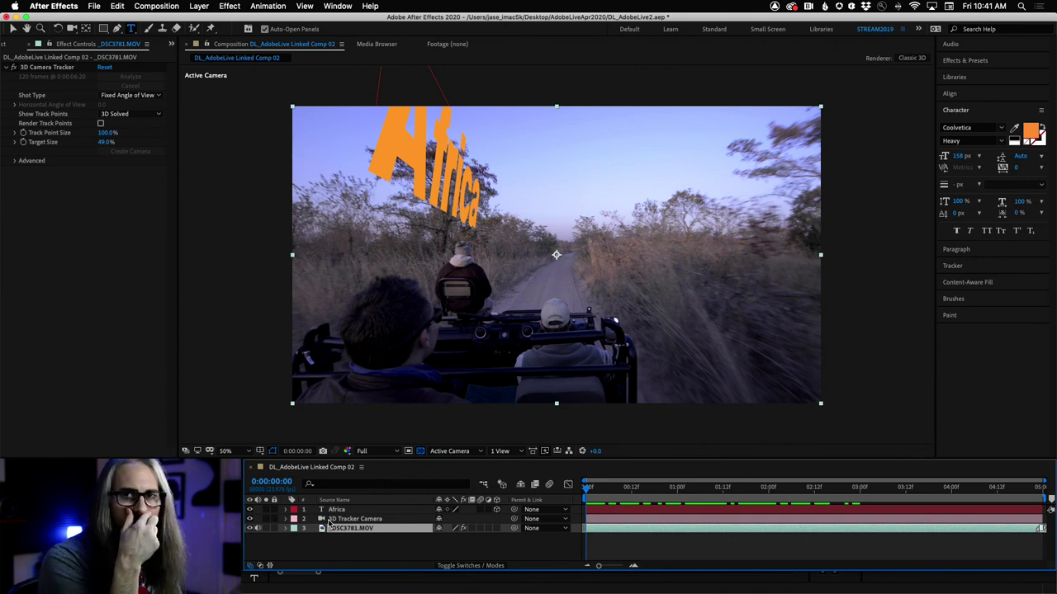
{"action": "left_click", "coordinate": [286, 510]}
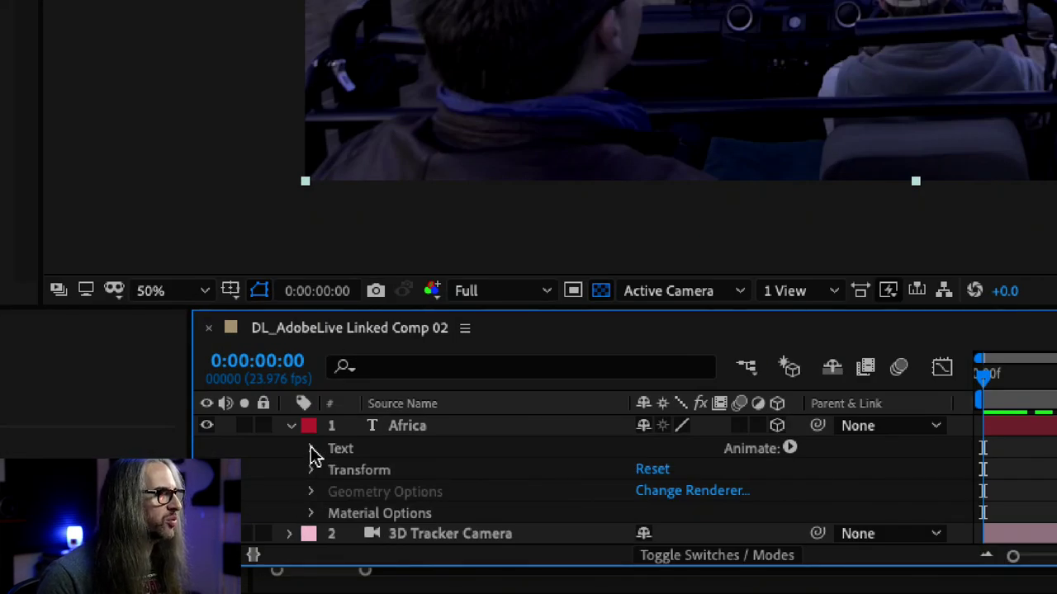
Scale the Africa text layer down from 334.9% to 161.9% in its Transform properties
{"action": "left_click", "coordinate": [312, 450]}
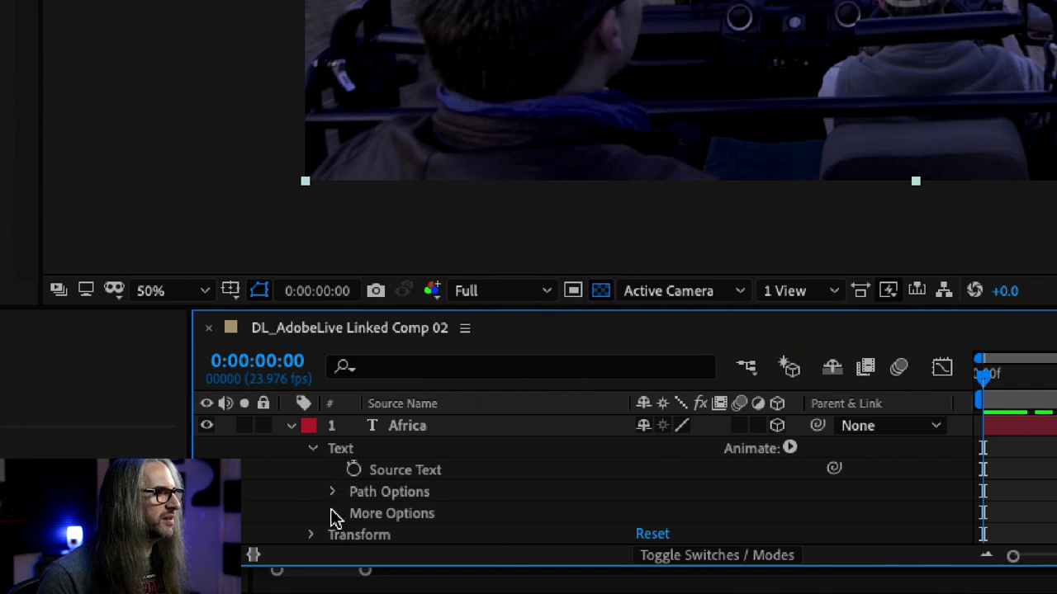
{"action": "left_click", "coordinate": [311, 536]}
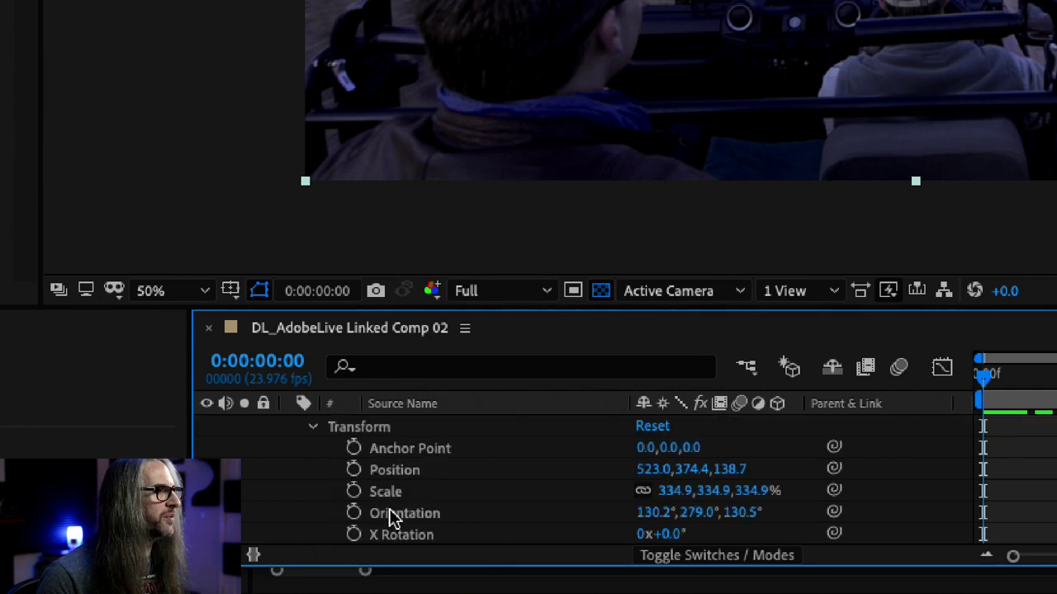
{"action": "scroll", "coordinate": [389, 507], "scroll_direction": "down", "scroll_amount": 3}
{"action": "scroll", "coordinate": [389, 507], "scroll_direction": "up", "scroll_amount": 1}
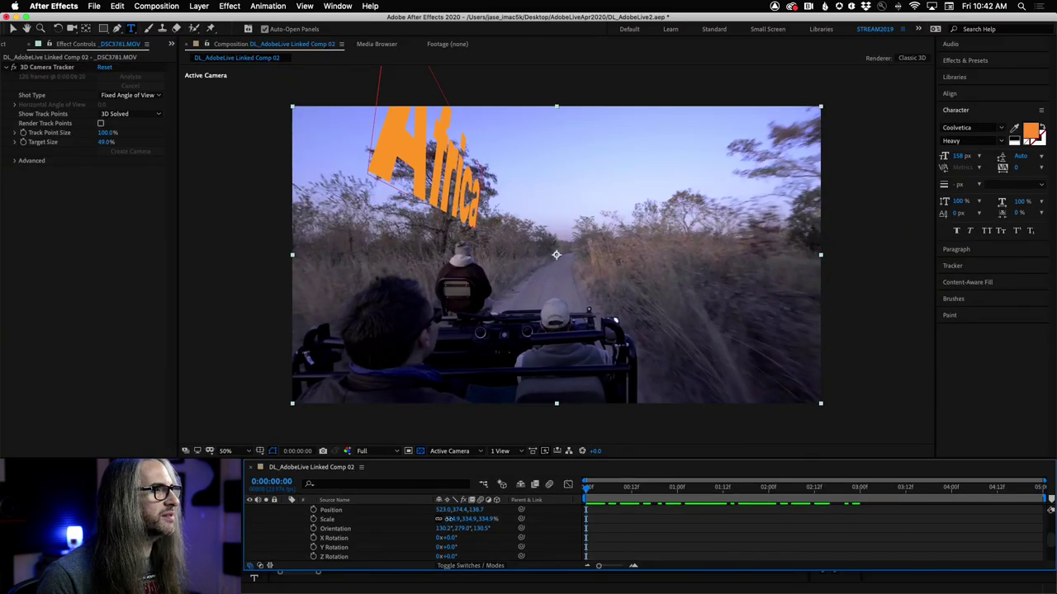
{"action": "left_click_drag", "start_coordinate": [449, 519], "coordinate": [346, 513]}
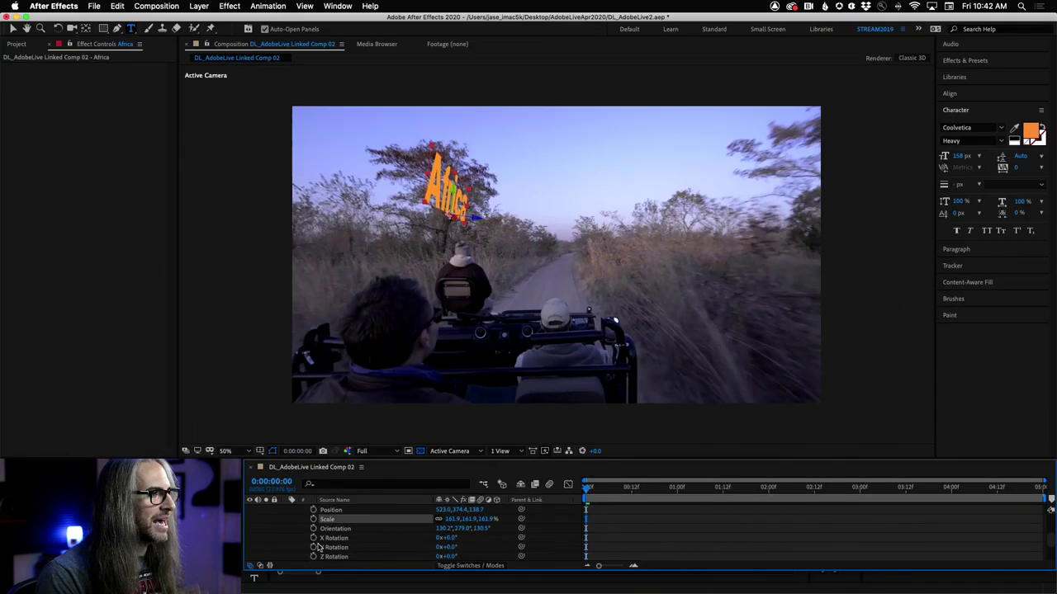
{"action": "scroll", "coordinate": [279, 502], "scroll_direction": "up", "scroll_amount": 3}
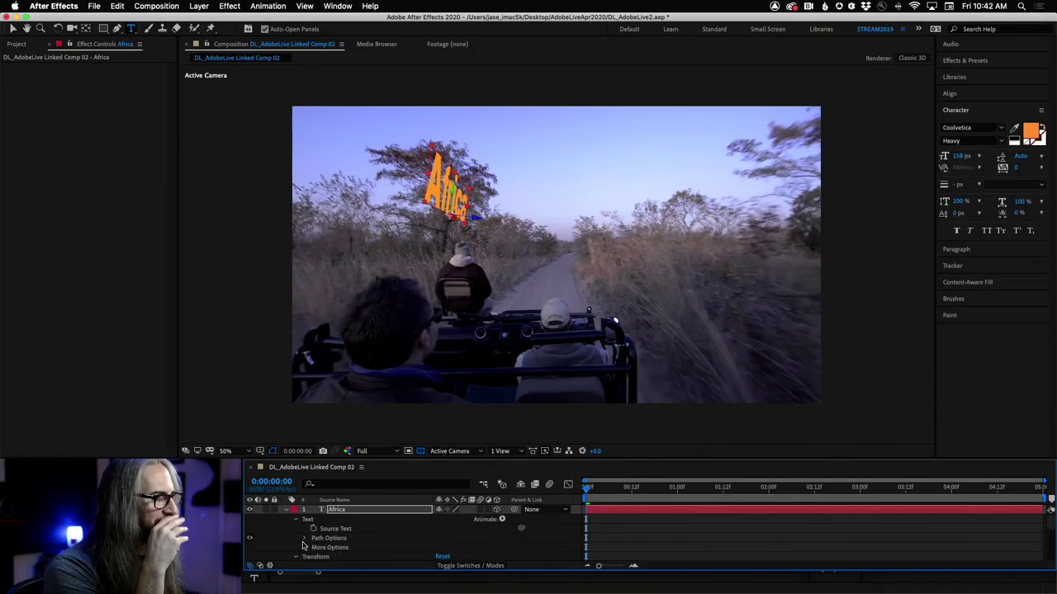
{"action": "scroll", "coordinate": [303, 545], "scroll_direction": "down", "scroll_amount": 2}
{"action": "left_click", "coordinate": [296, 540]}
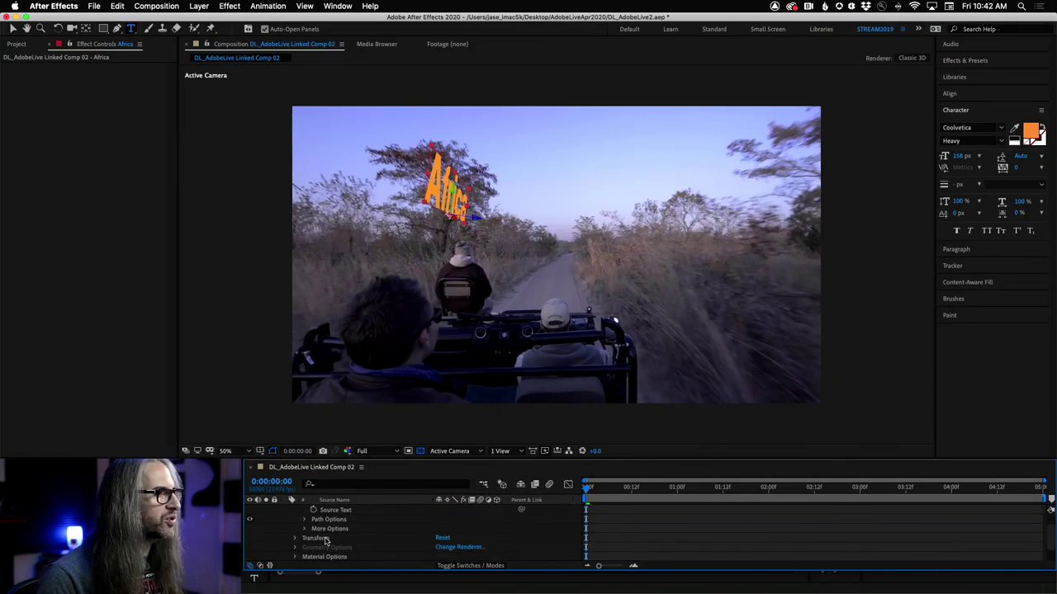
{"action": "scroll", "coordinate": [325, 540], "scroll_direction": "down", "scroll_amount": 2}
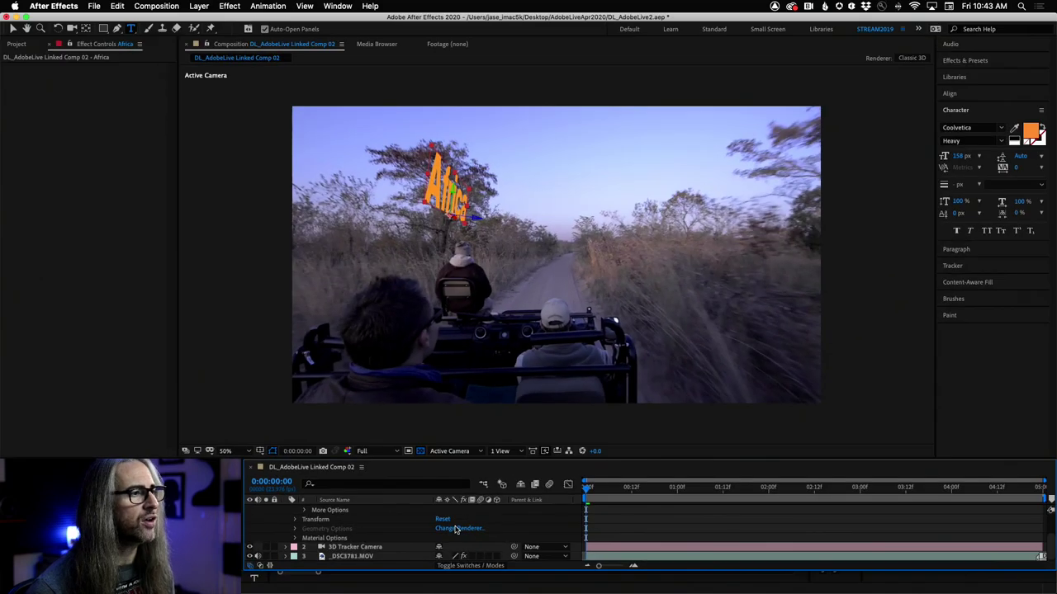
Switch the composition's 3D renderer from Classic 3D to CINEMA 4D
{"action": "left_click", "coordinate": [652, 525]}
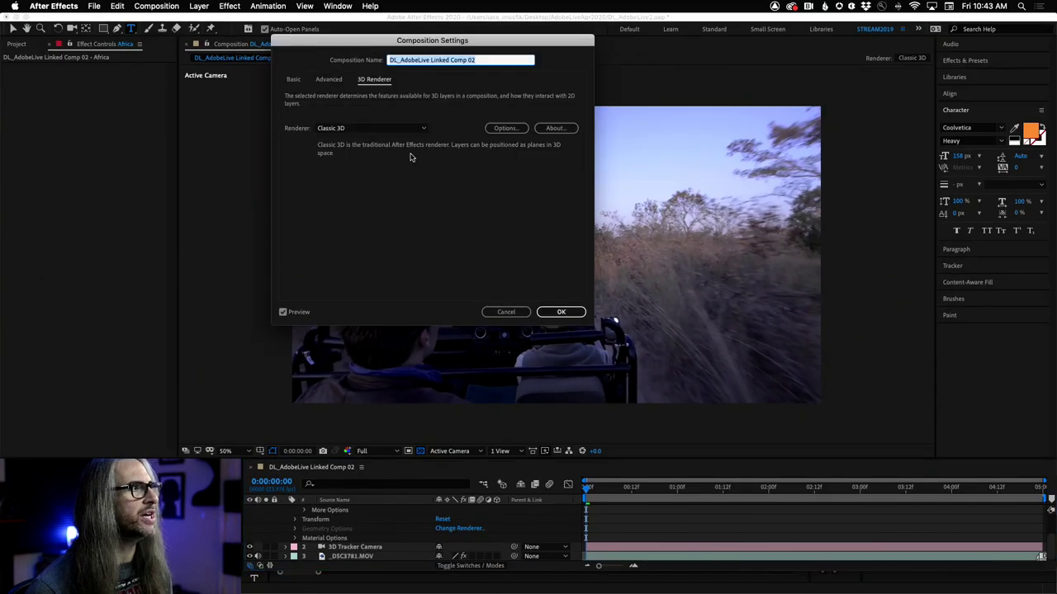
{"action": "left_click", "coordinate": [393, 128]}
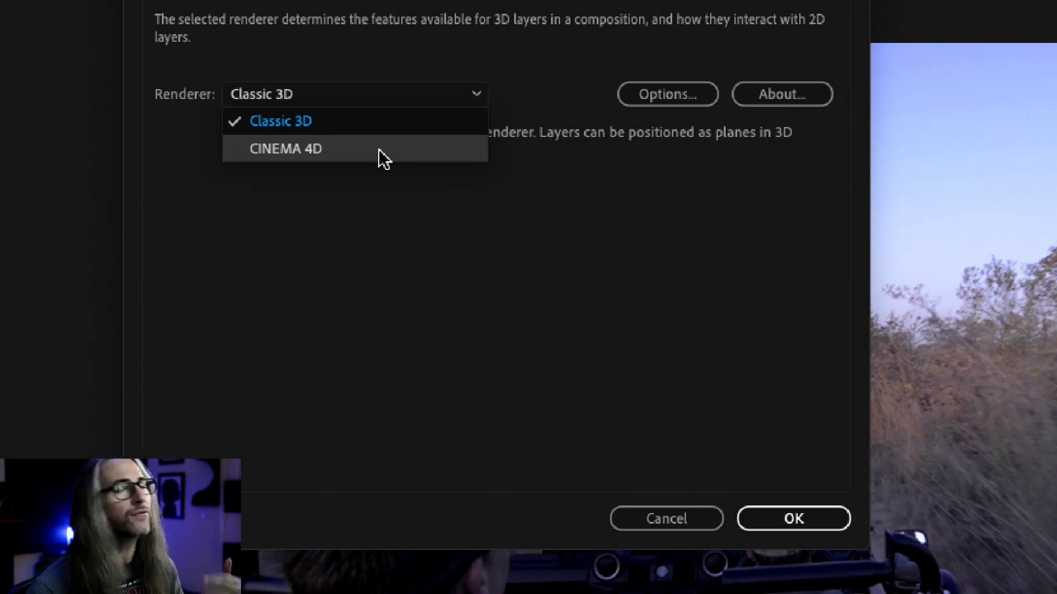
{"action": "left_click", "coordinate": [378, 153]}
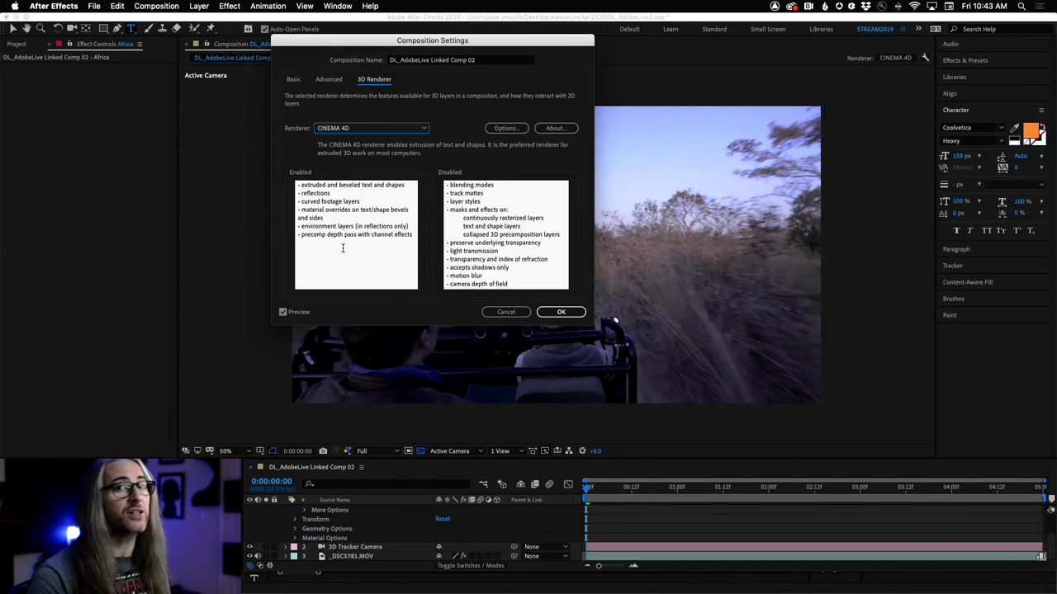
{"action": "left_click", "coordinate": [560, 313]}
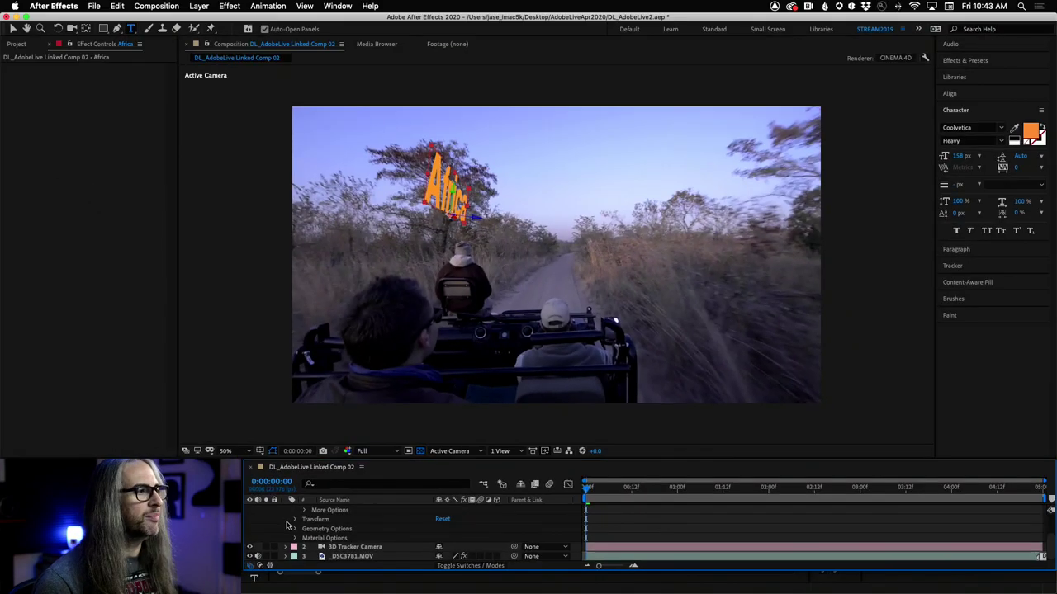
In the Africa text's Geometry Options, set Bevel Style to Concave with Bevel Depth 6.4
{"action": "left_click", "coordinate": [297, 530]}
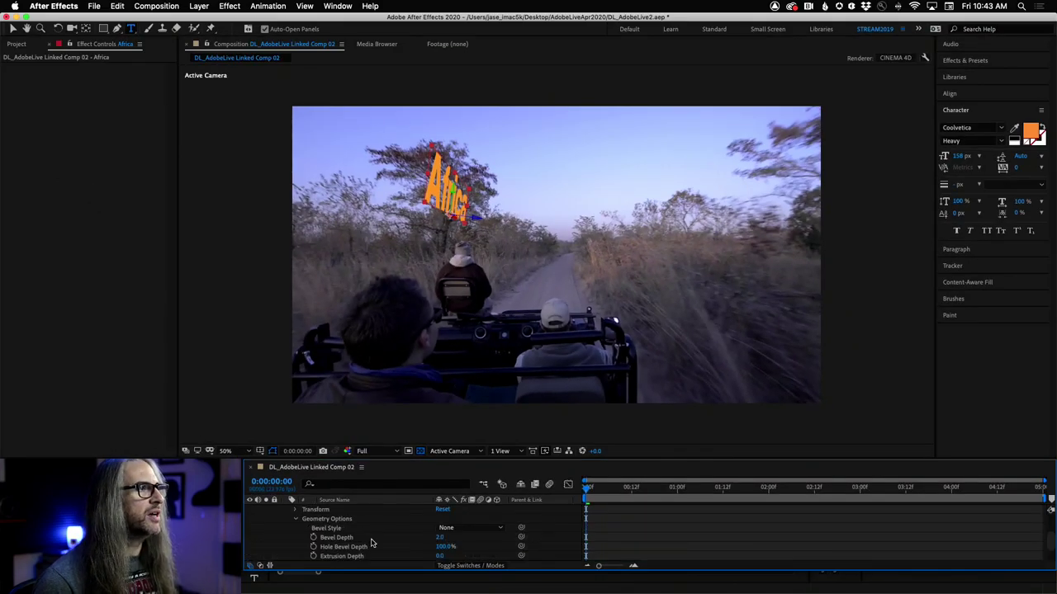
{"action": "scroll", "coordinate": [372, 543], "scroll_direction": "down", "scroll_amount": 1}
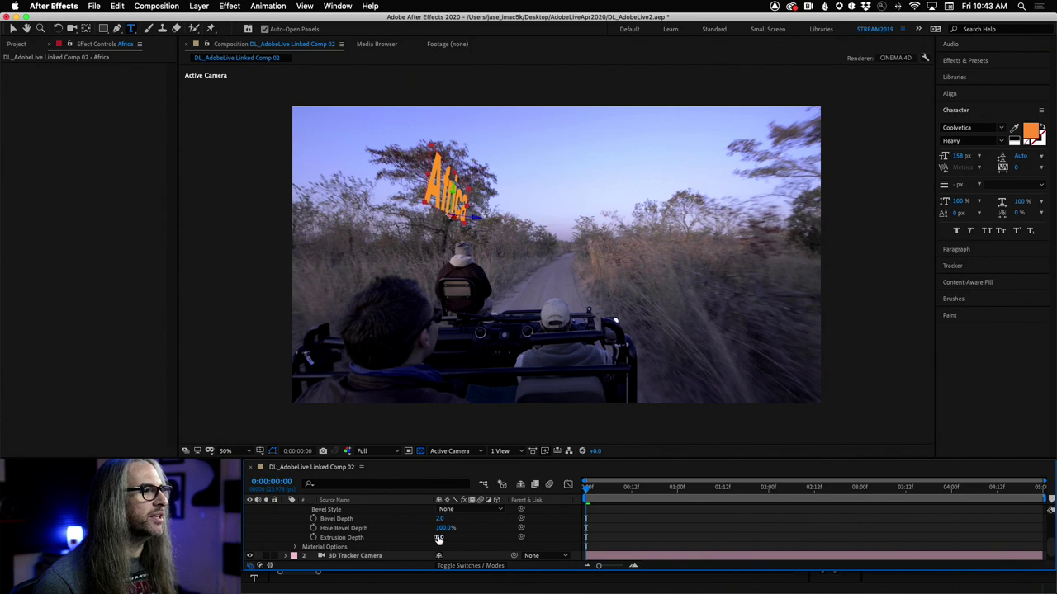
{"action": "left_click_drag", "start_coordinate": [438, 538], "coordinate": [443, 537]}
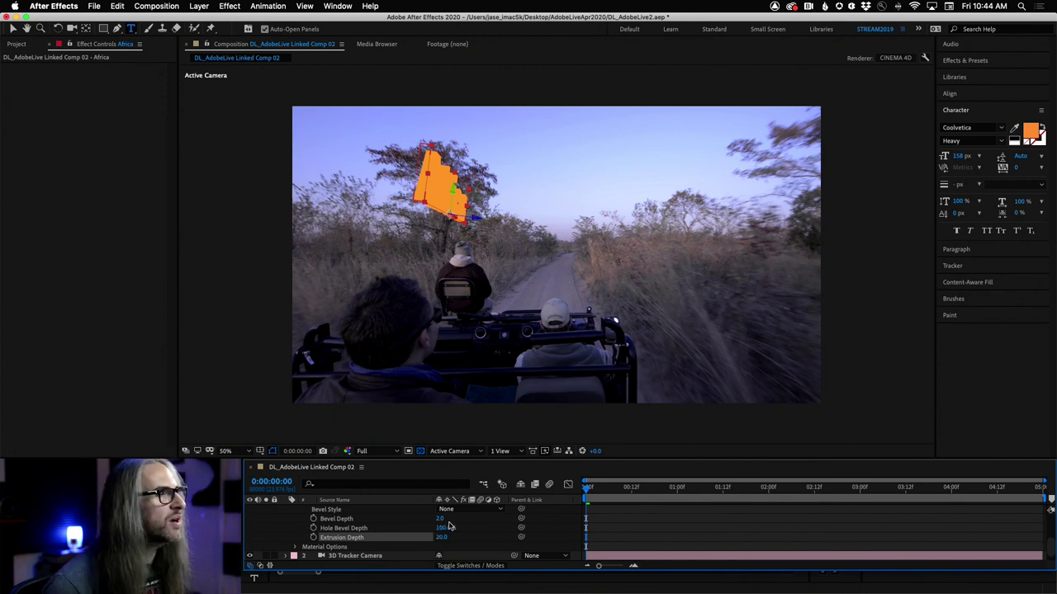
{"action": "left_click", "coordinate": [453, 510]}
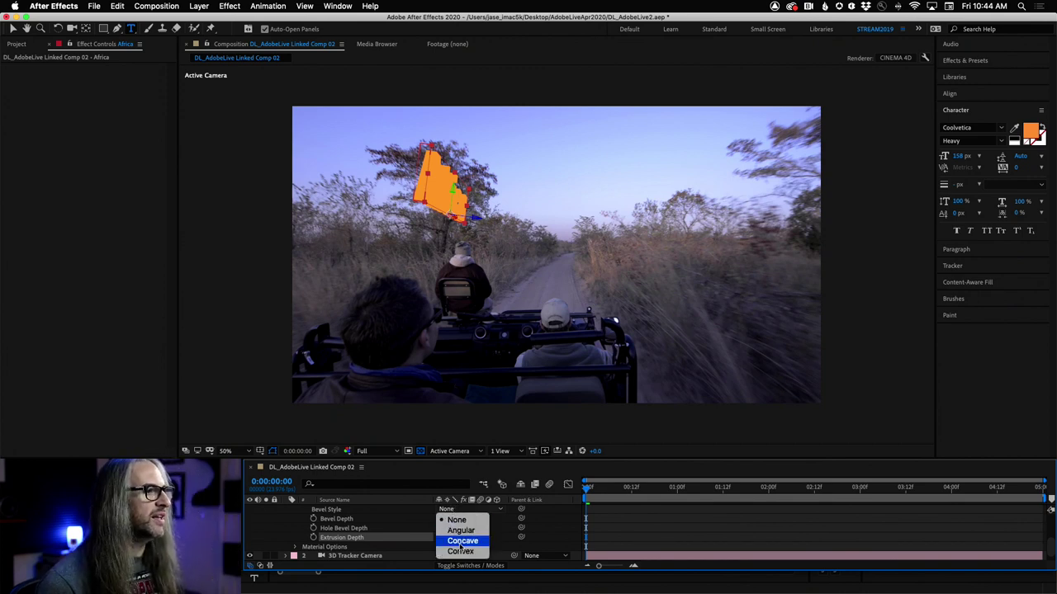
{"action": "left_click", "coordinate": [461, 541]}
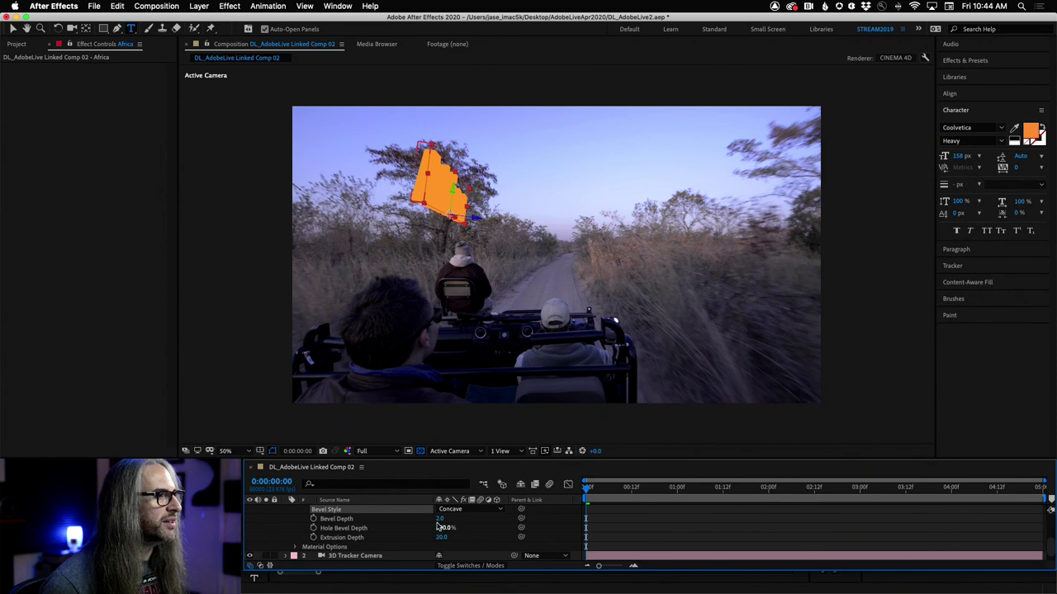
{"action": "left_click_drag", "start_coordinate": [440, 521], "coordinate": [426, 537]}
Add reflection to the Africa text's material by raising Reflection Intensity and adjusting Reflection Rolloff
{"action": "scroll", "coordinate": [460, 542], "scroll_direction": "down", "scroll_amount": 1}
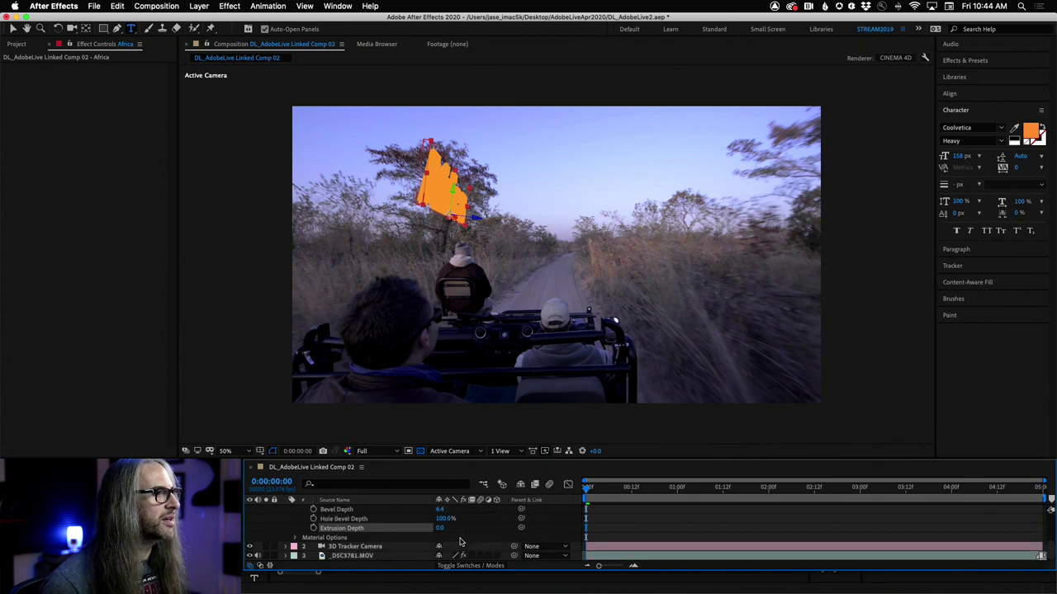
{"action": "left_click", "coordinate": [295, 537]}
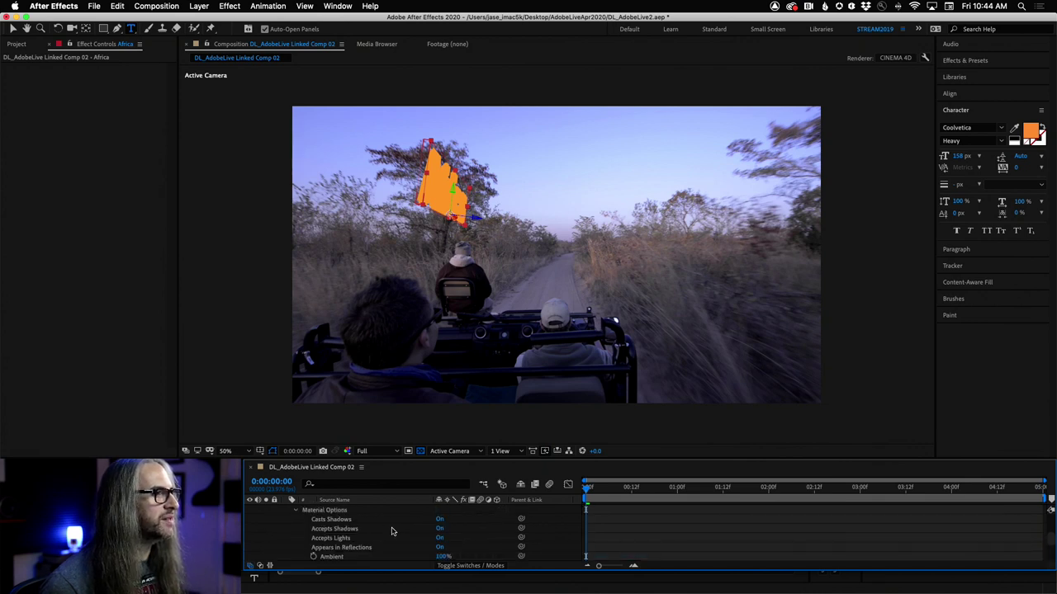
{"action": "scroll", "coordinate": [392, 532], "scroll_direction": "down", "scroll_amount": 5}
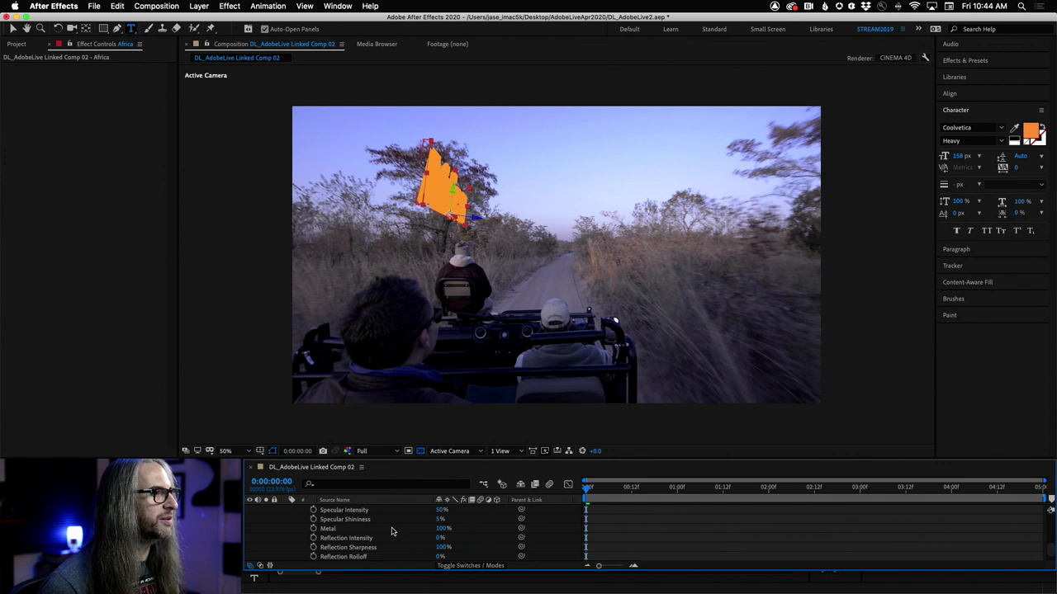
{"action": "scroll", "coordinate": [391, 530], "scroll_direction": "down", "scroll_amount": 1}
{"action": "left_click_drag", "start_coordinate": [438, 531], "coordinate": [455, 528]}
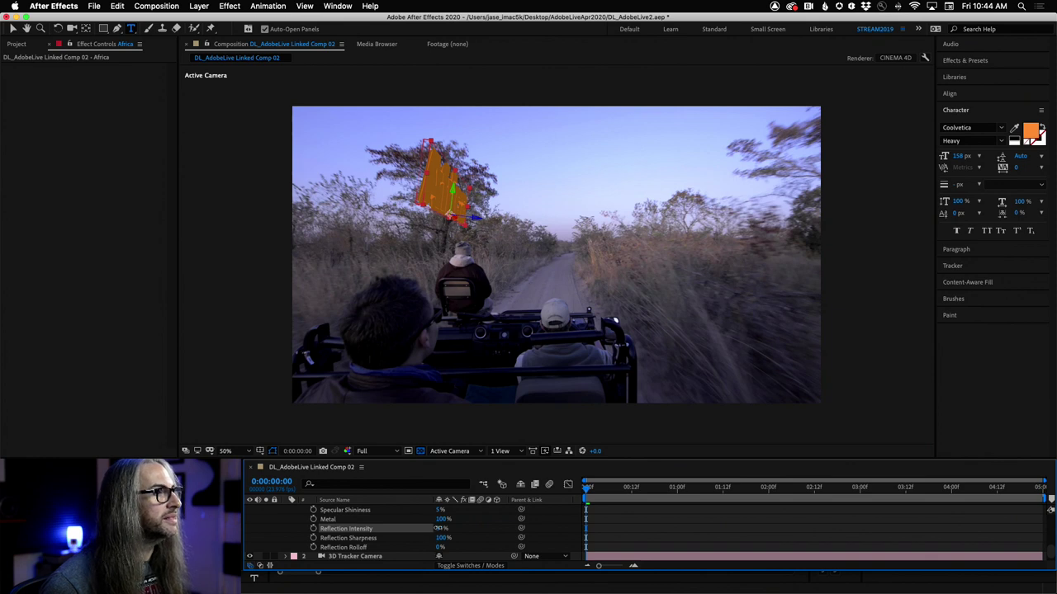
{"action": "left_click_drag", "start_coordinate": [440, 528], "coordinate": [446, 528]}
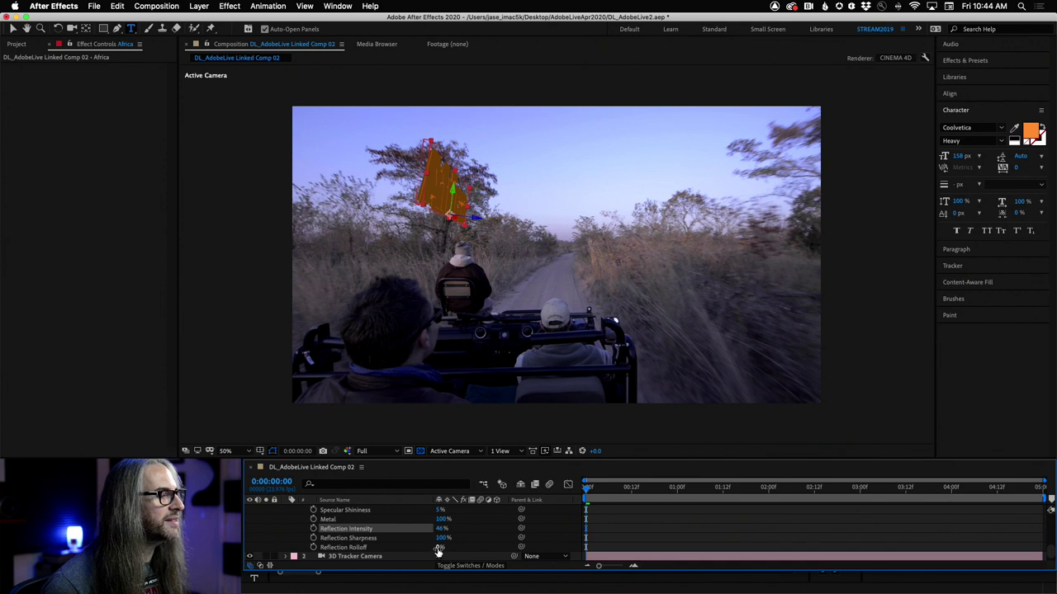
{"action": "left_click_drag", "start_coordinate": [439, 548], "coordinate": [454, 510]}
Retune the Africa text material's Diffuse value to 61%
{"action": "scroll", "coordinate": [443, 519], "scroll_direction": "up", "scroll_amount": 1}
{"action": "scroll", "coordinate": [468, 529], "scroll_direction": "up", "scroll_amount": 4}
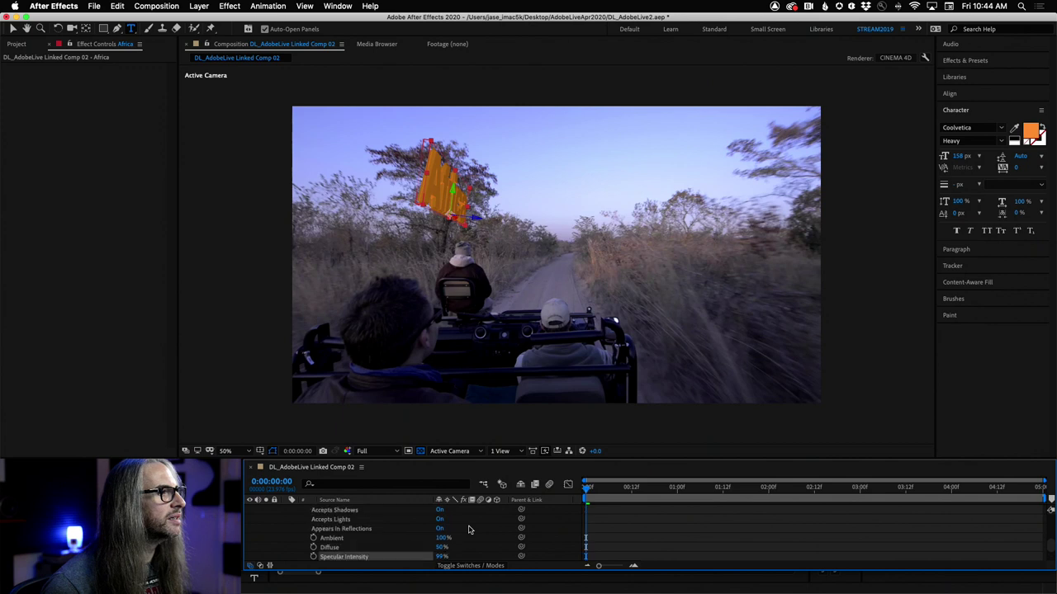
{"action": "scroll", "coordinate": [468, 529], "scroll_direction": "down", "scroll_amount": 1}
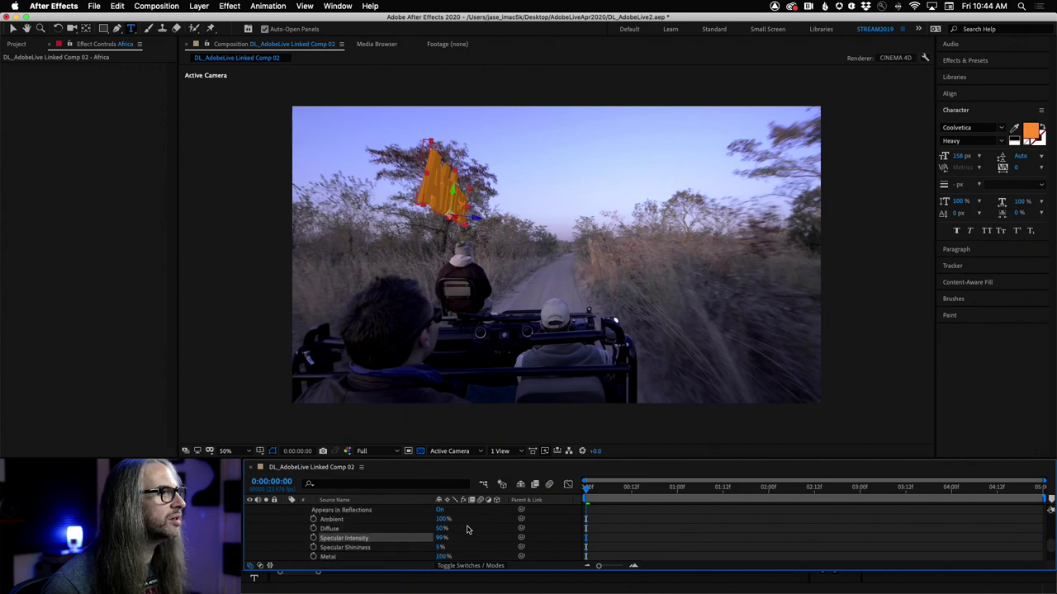
{"action": "mouse_move", "coordinate": [439, 529]}
{"action": "left_mouse_down"}
{"action": "mouse_move", "coordinate": [417, 527]}
{"action": "mouse_move", "coordinate": [444, 535]}
{"action": "left_mouse_up"}
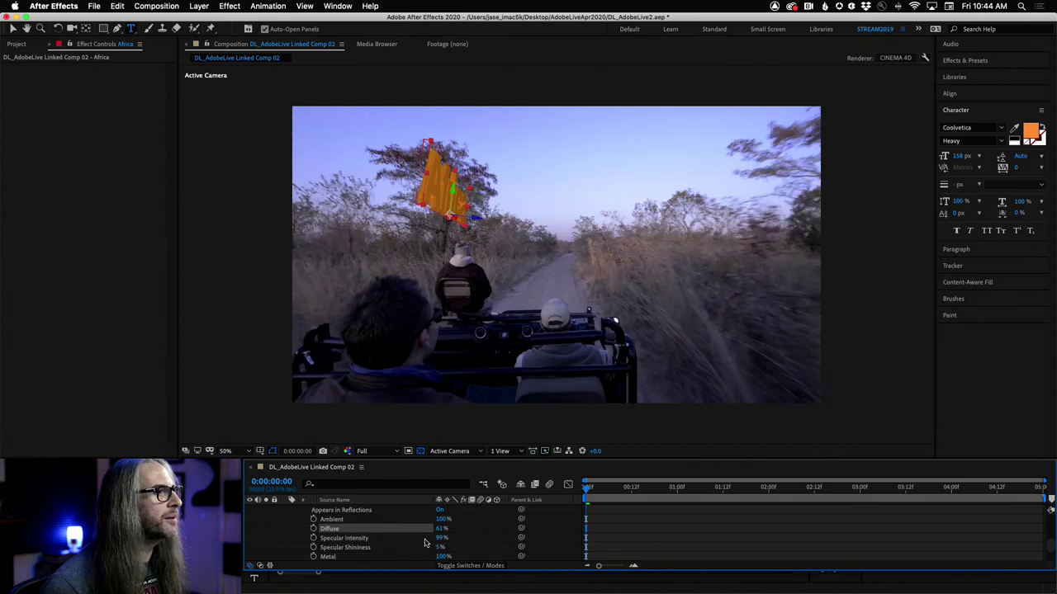
{"action": "scroll", "coordinate": [425, 542], "scroll_direction": "up", "scroll_amount": 3}
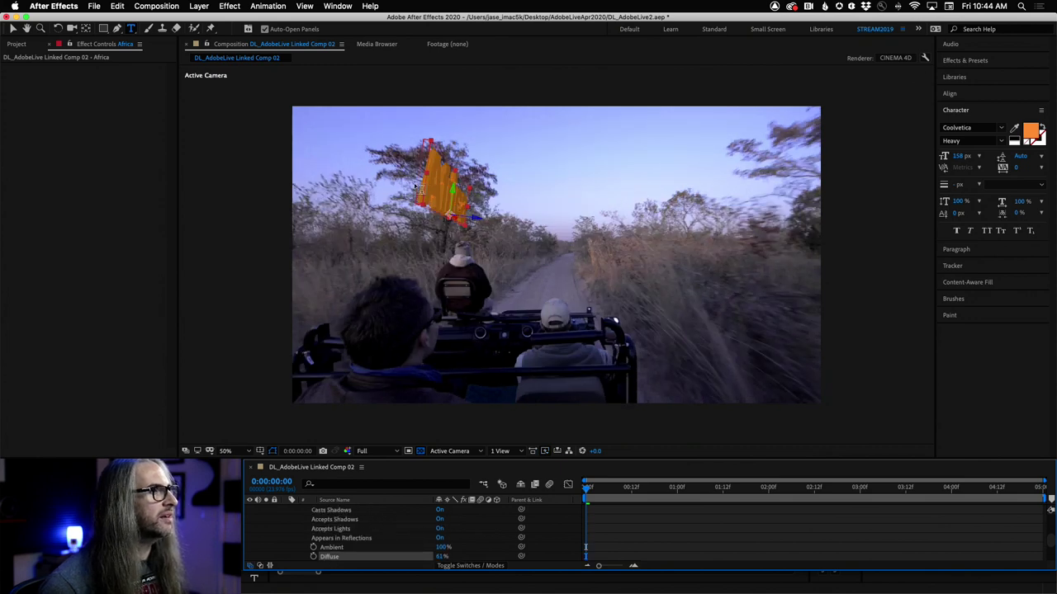
Rotate the Africa text in 3D space with the Rotation tool
{"action": "left_click", "coordinate": [59, 29]}
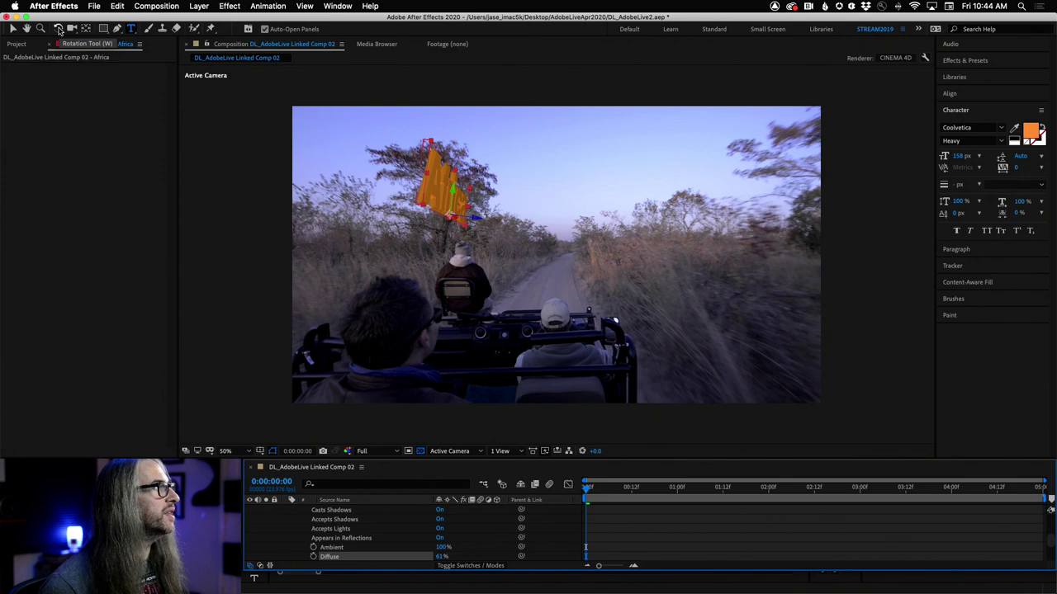
{"action": "left_click_drag", "start_coordinate": [420, 205], "coordinate": [465, 250]}
{"action": "scroll", "coordinate": [349, 548], "scroll_direction": "up", "scroll_amount": 5}
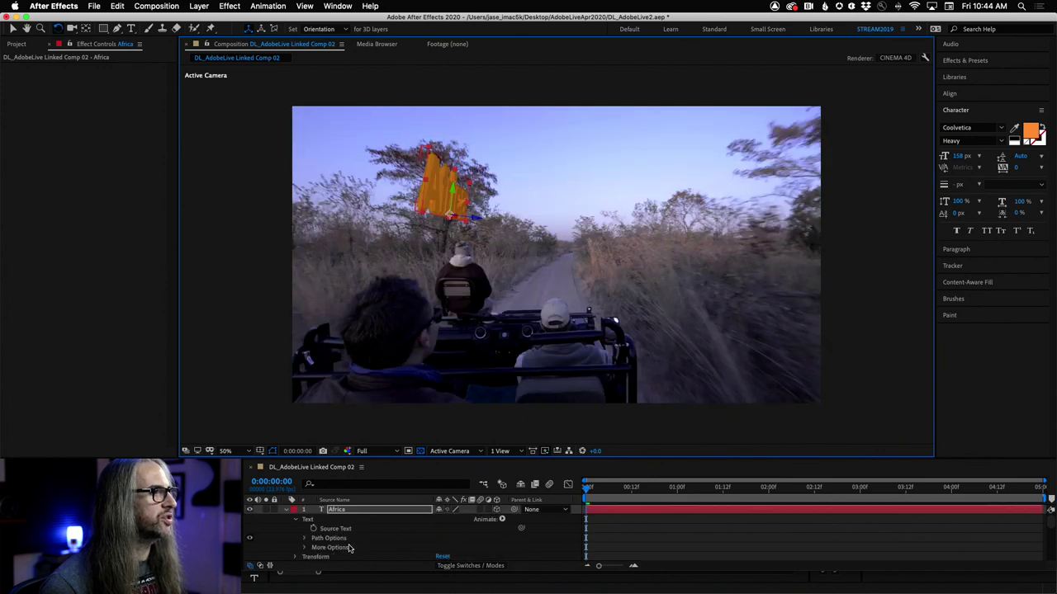
{"action": "scroll", "coordinate": [349, 548], "scroll_direction": "down", "scroll_amount": 2}
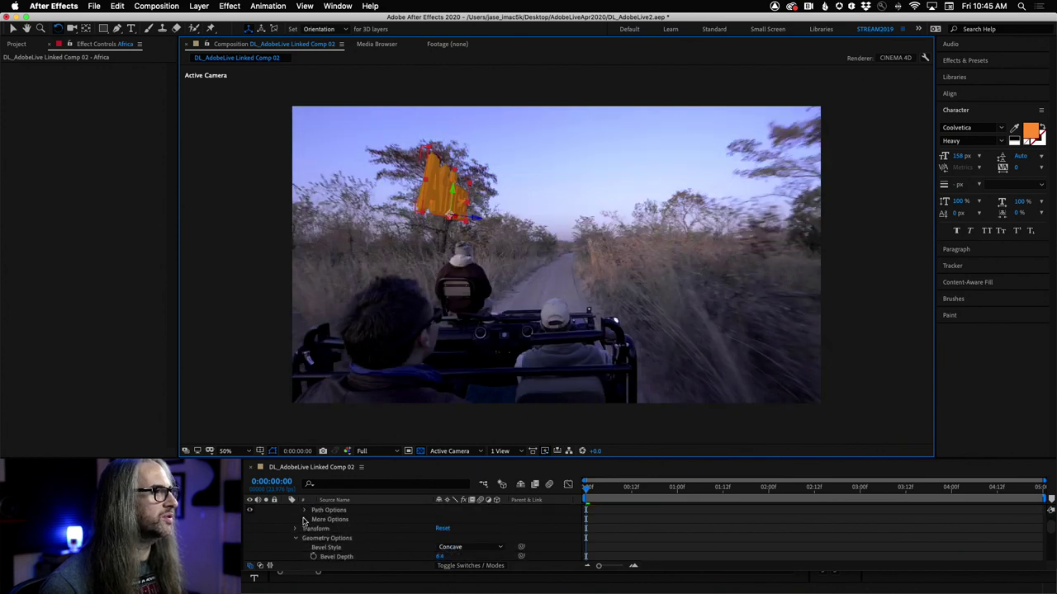
Set the Africa text layer's Y Rotation to 9.0° in its Transform properties
{"action": "left_click", "coordinate": [304, 520]}
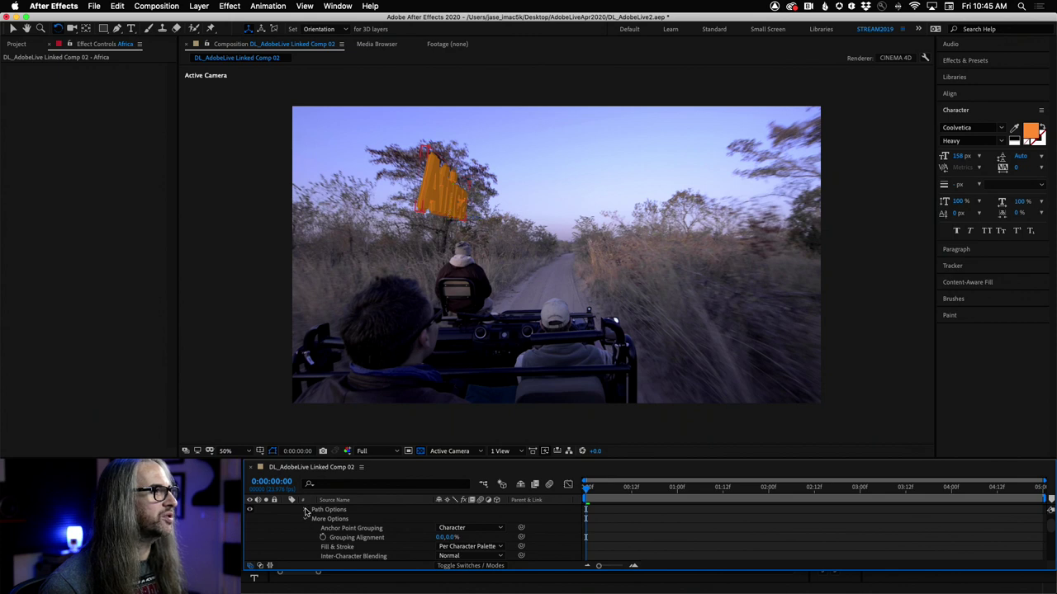
{"action": "left_click", "coordinate": [305, 510]}
{"action": "scroll", "coordinate": [312, 518], "scroll_direction": "up", "scroll_amount": 2}
{"action": "scroll", "coordinate": [318, 541], "scroll_direction": "down", "scroll_amount": 5}
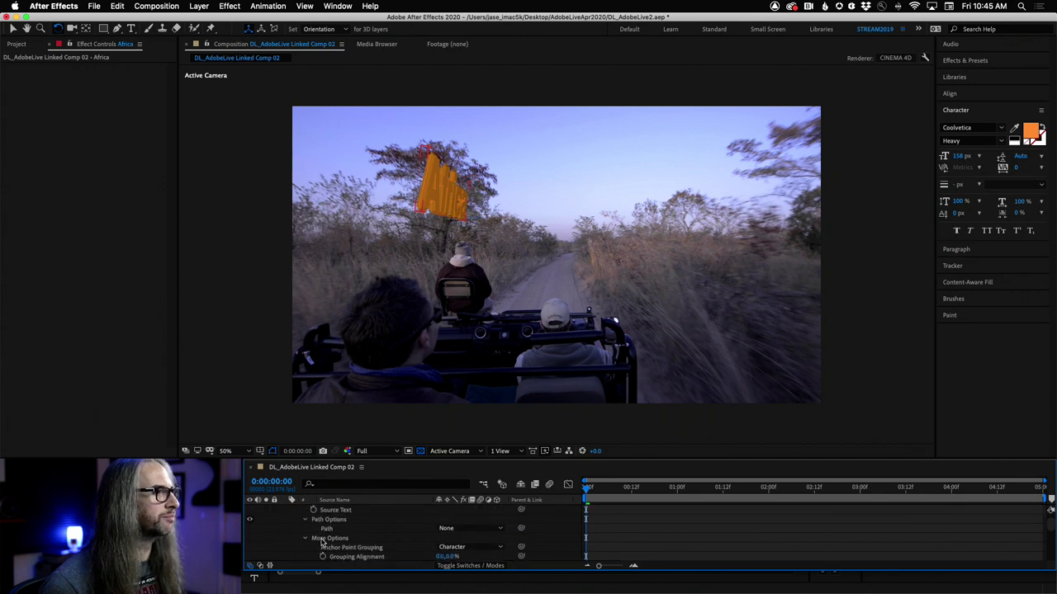
{"action": "left_click", "coordinate": [294, 529]}
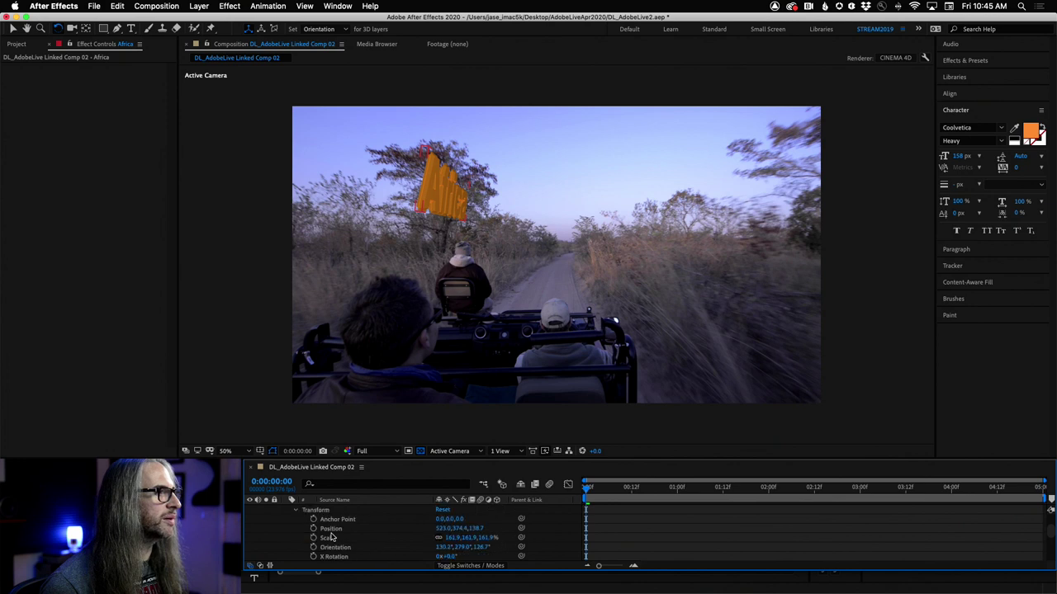
{"action": "scroll", "coordinate": [331, 538], "scroll_direction": "down", "scroll_amount": 3}
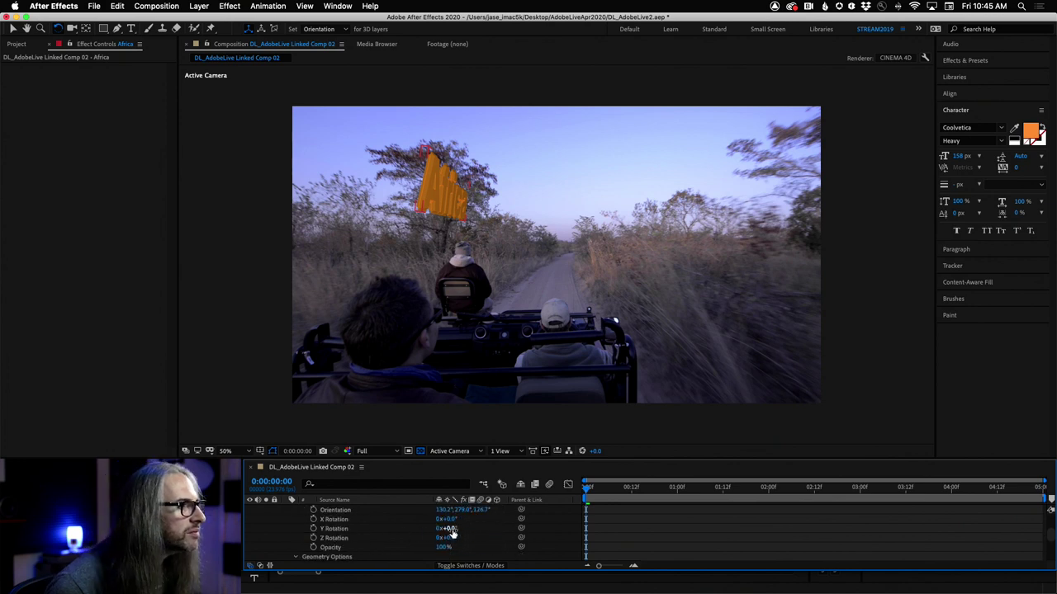
{"action": "left_click_drag", "start_coordinate": [449, 529], "coordinate": [476, 530]}
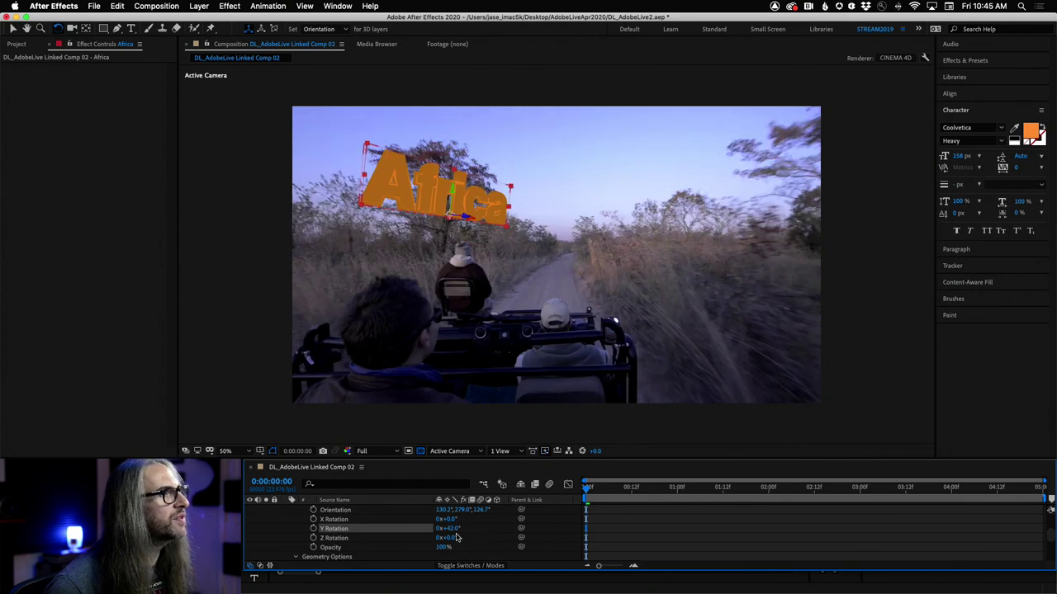
{"action": "mouse_move", "coordinate": [447, 529]}
{"action": "left_mouse_down"}
{"action": "mouse_move", "coordinate": [457, 528]}
{"action": "mouse_move", "coordinate": [448, 525]}
{"action": "mouse_move", "coordinate": [447, 541]}
{"action": "left_mouse_up"}
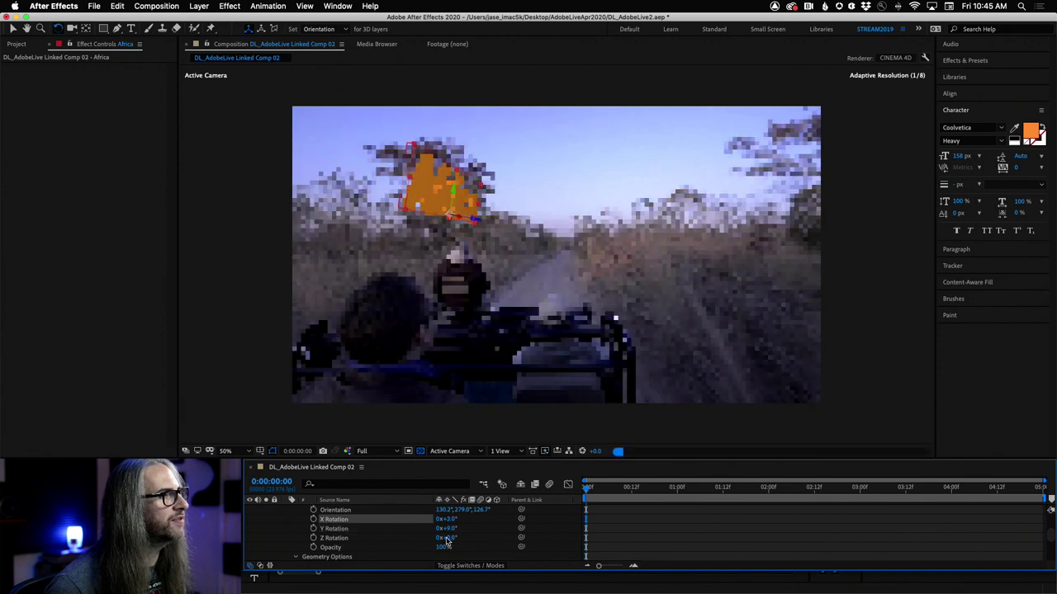
Remove the bevel and extrude the Africa text to a depth of 23.0
{"action": "scroll", "coordinate": [483, 546], "scroll_direction": "down", "scroll_amount": 5}
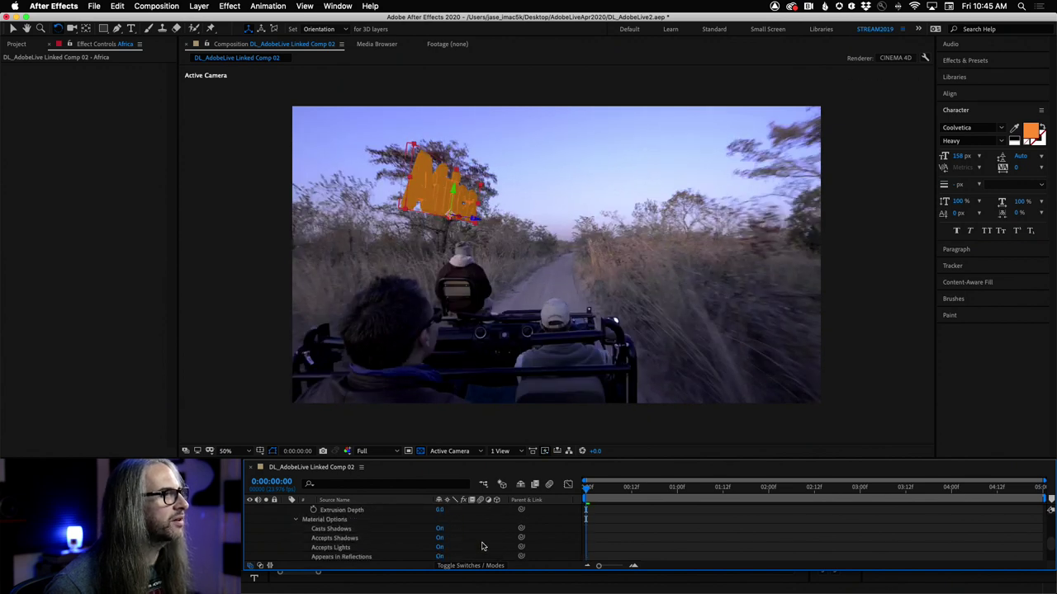
{"action": "left_click", "coordinate": [468, 512]}
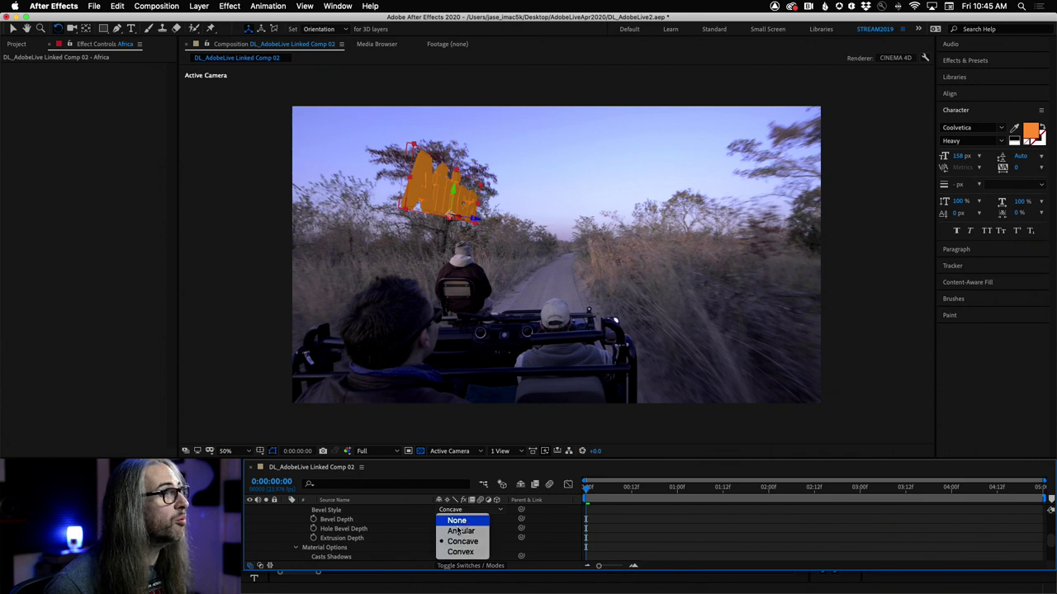
{"action": "left_click", "coordinate": [455, 529]}
{"action": "left_click_drag", "start_coordinate": [438, 541], "coordinate": [461, 540]}
Try a Concave bevel at depth 8.6, revert to None, and move to 0:00:00:22
{"action": "left_click", "coordinate": [468, 512]}
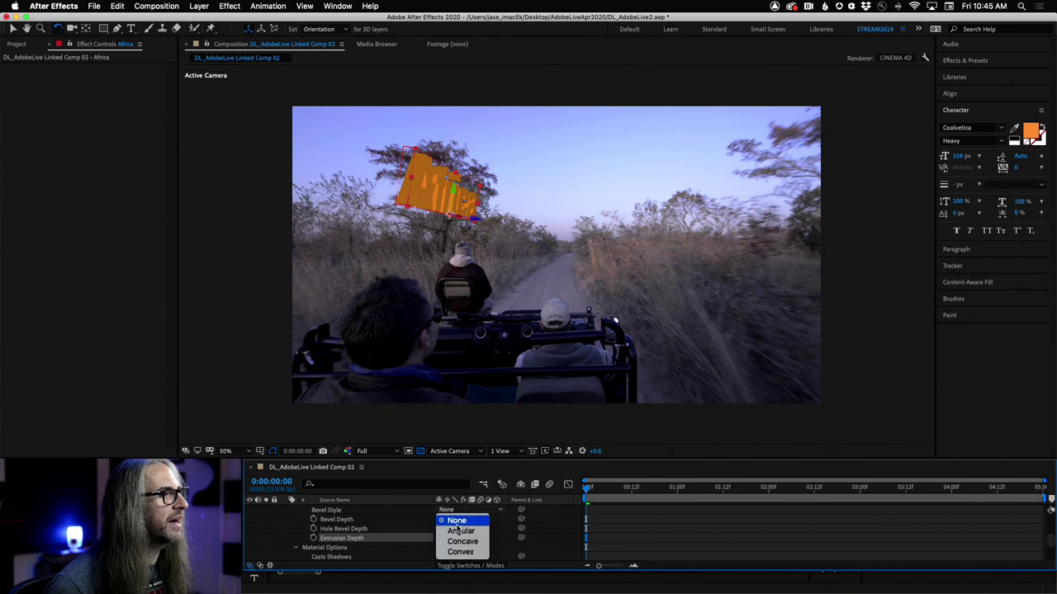
{"action": "left_click", "coordinate": [461, 541]}
{"action": "left_click_drag", "start_coordinate": [440, 519], "coordinate": [450, 519]}
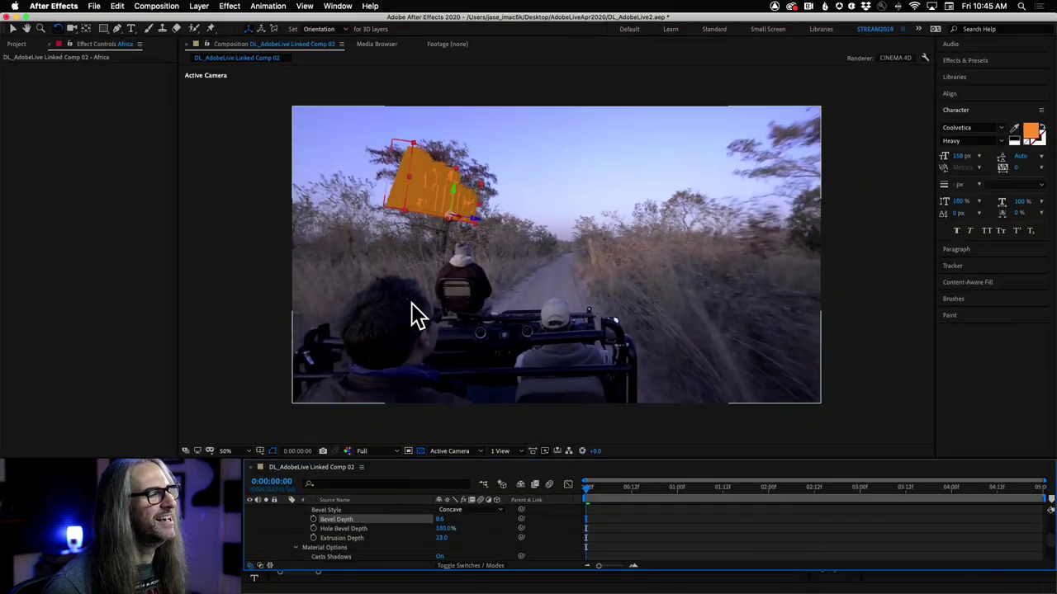
{"action": "left_click", "coordinate": [452, 509]}
{"action": "left_click", "coordinate": [456, 521]}
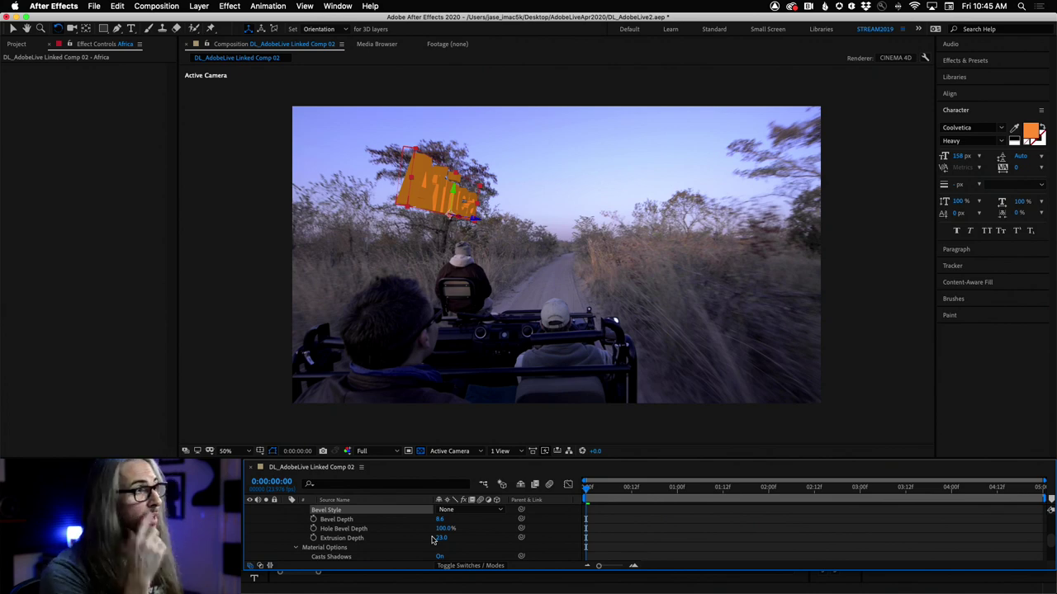
{"action": "left_click_drag", "start_coordinate": [586, 488], "coordinate": [670, 490]}
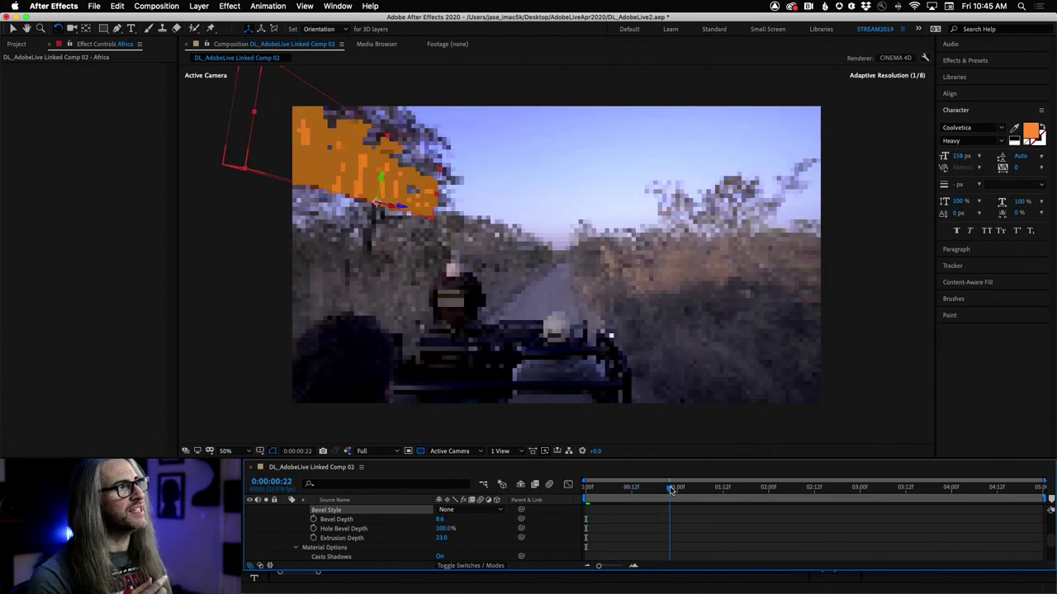
Preview the extruded Africa text in Premiere Pro's DrivingSabi sequence, then return to After Effects
{"action": "key", "text": "super+Tab"}
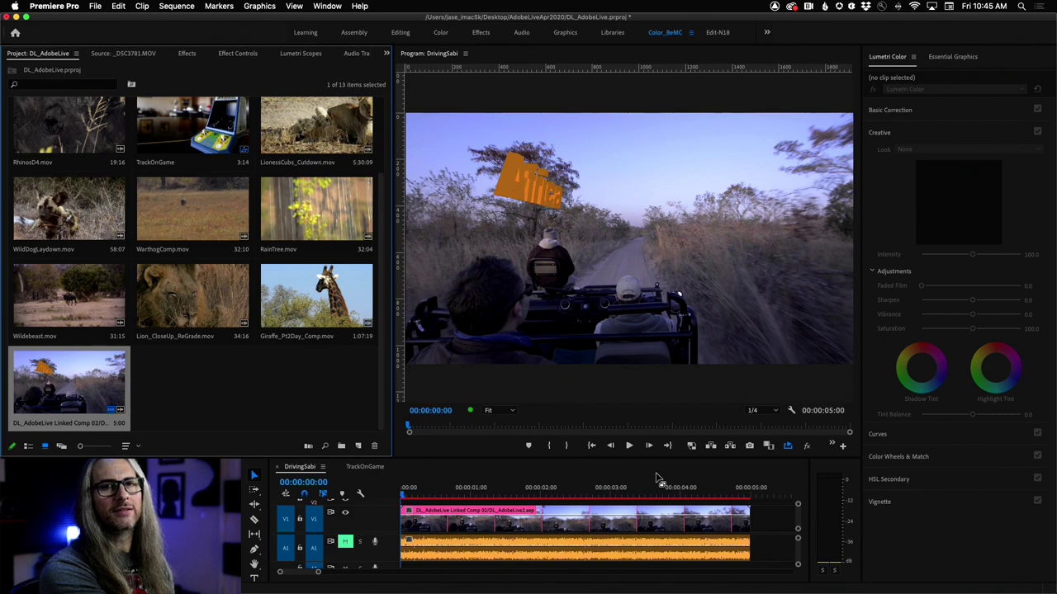
{"action": "left_click_drag", "start_coordinate": [403, 499], "coordinate": [436, 496]}
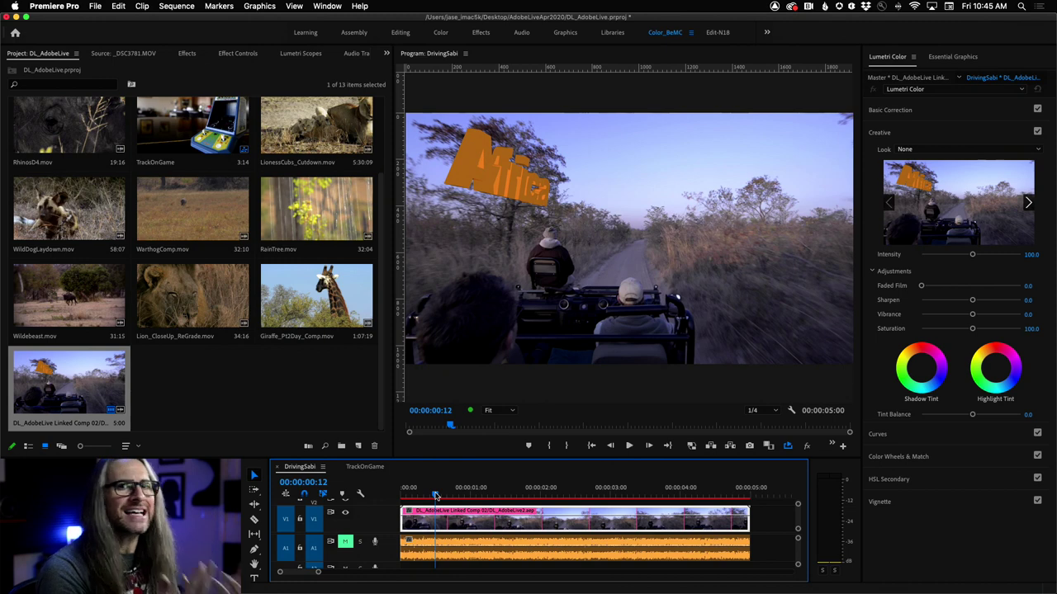
{"action": "key", "text": "super+Tab"}
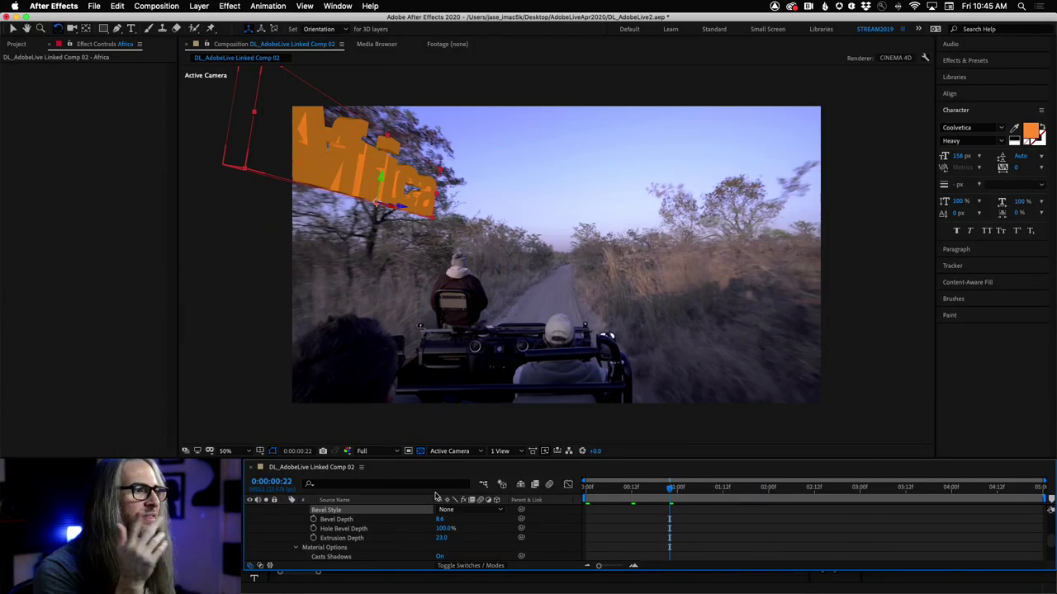
Collapse the Africa layer's properties and select the _DSC3781.MOV footage layer
{"action": "scroll", "coordinate": [273, 520], "scroll_direction": "up", "scroll_amount": 5}
{"action": "left_click", "coordinate": [292, 509]}
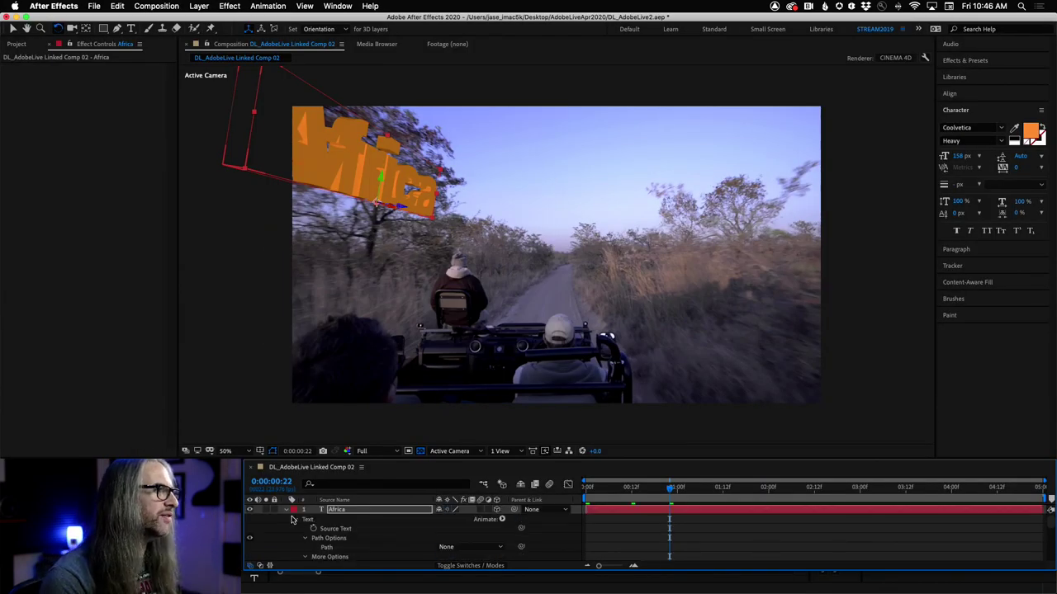
{"action": "left_click", "coordinate": [286, 511]}
{"action": "left_click", "coordinate": [358, 528]}
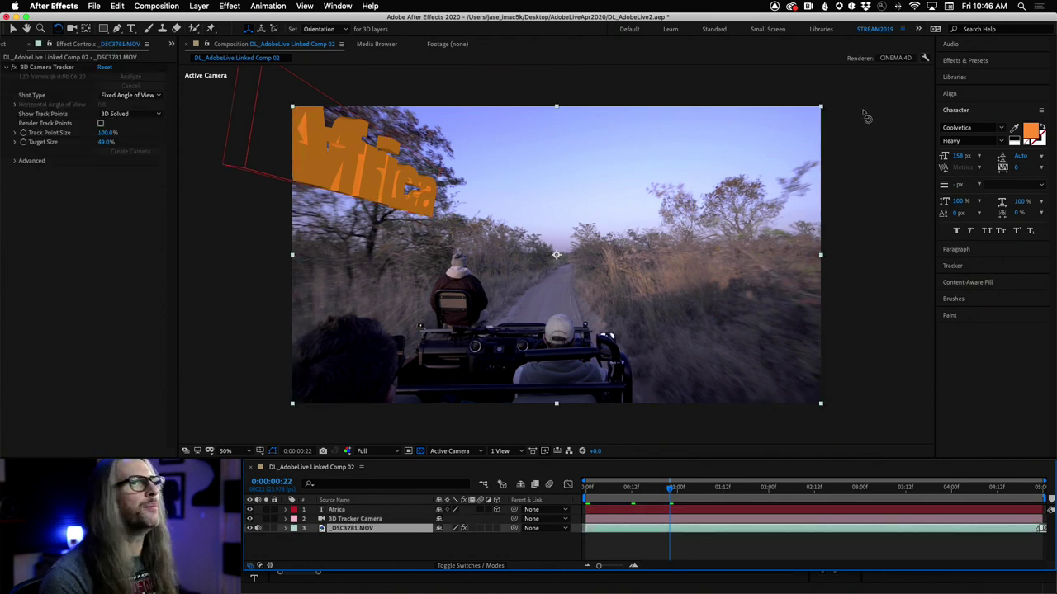
Apply the Lumetri Color effect to the _DSC3781.MOV footage layer
{"action": "left_click", "coordinate": [983, 62]}
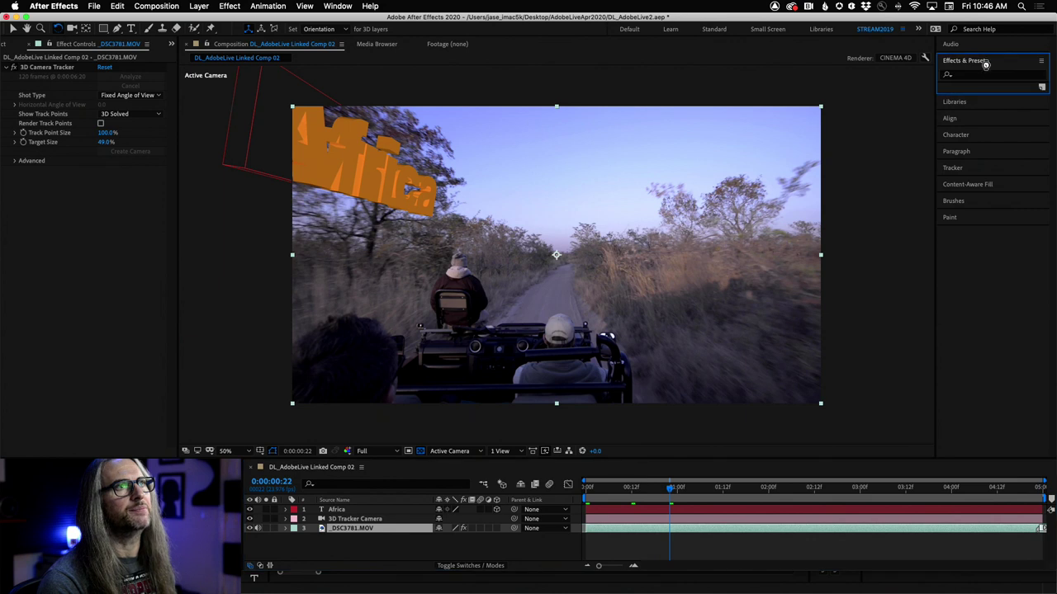
{"action": "type", "text": "lumetri"}
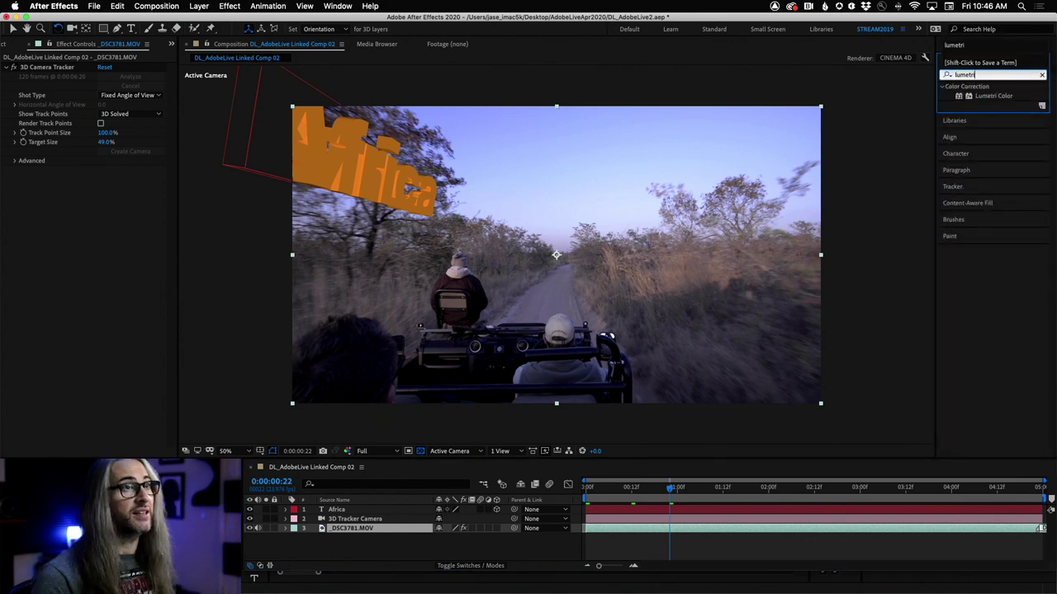
{"action": "left_click_drag", "start_coordinate": [990, 99], "coordinate": [361, 529]}
{"action": "key", "text": "v"}
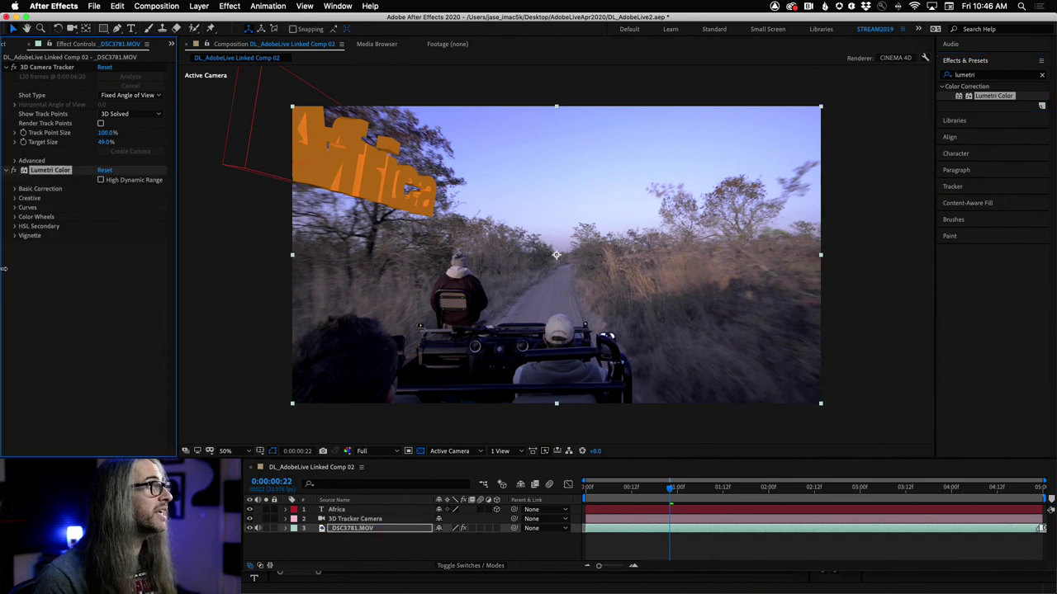
Set Lumetri's Creative look to Fuji ETERNA 250D Kodak 2395 at 172.0 intensity
{"action": "left_click", "coordinate": [13, 199]}
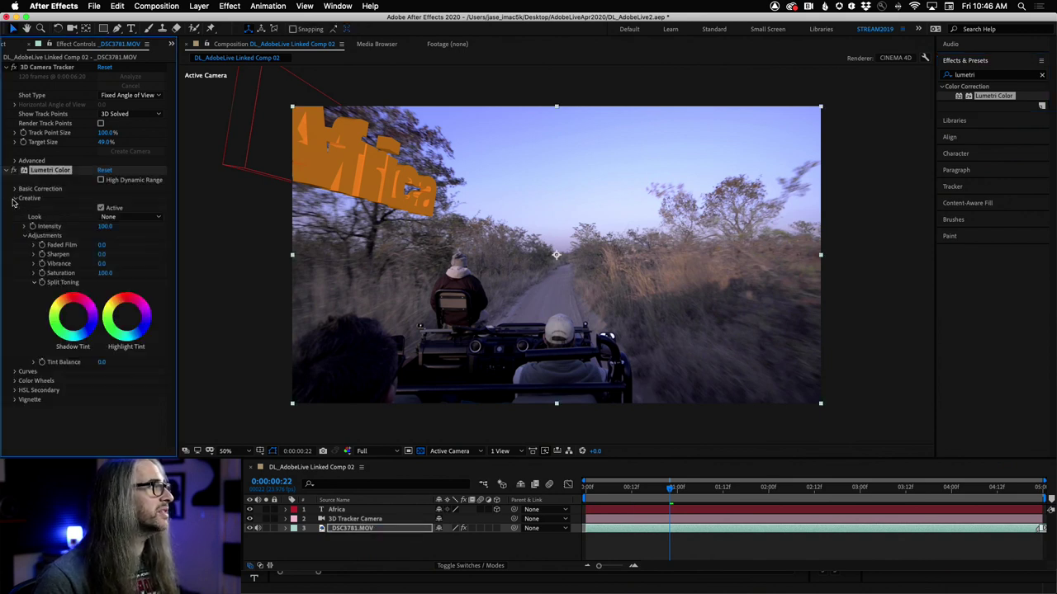
{"action": "left_click", "coordinate": [133, 218]}
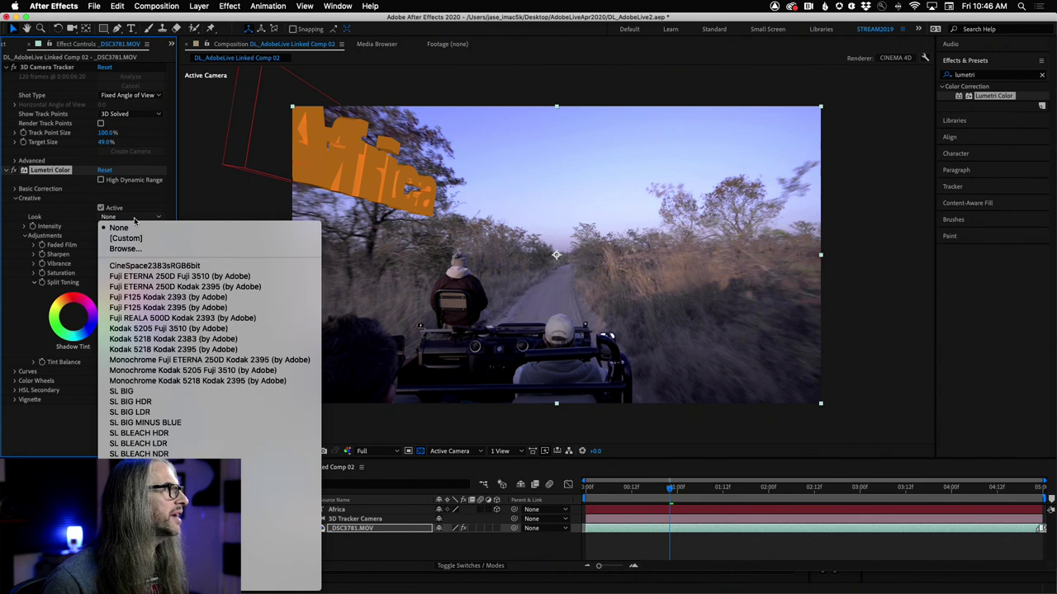
{"action": "left_click", "coordinate": [154, 291]}
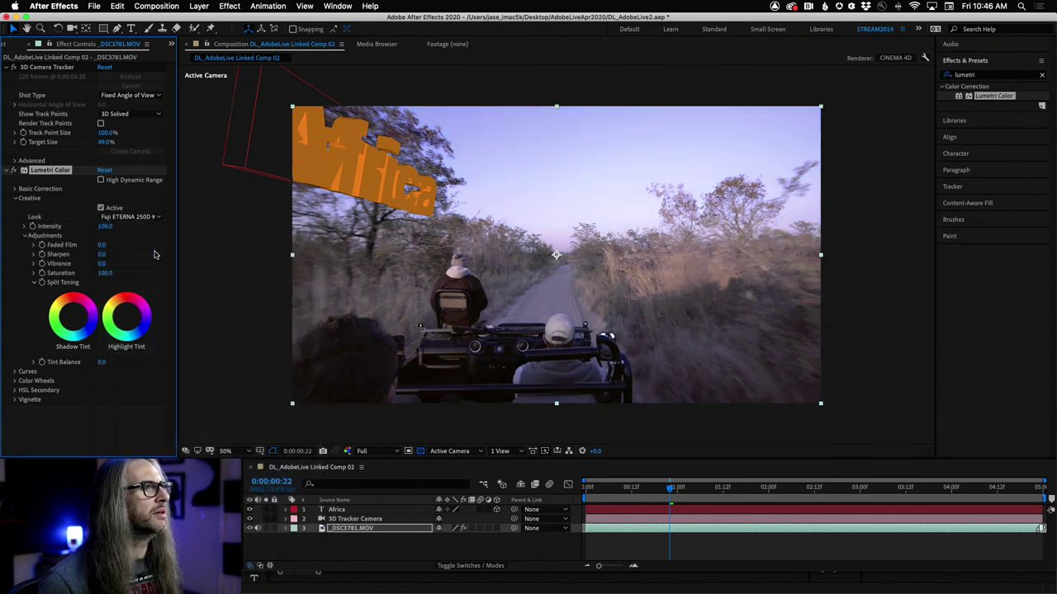
{"action": "left_click", "coordinate": [140, 217]}
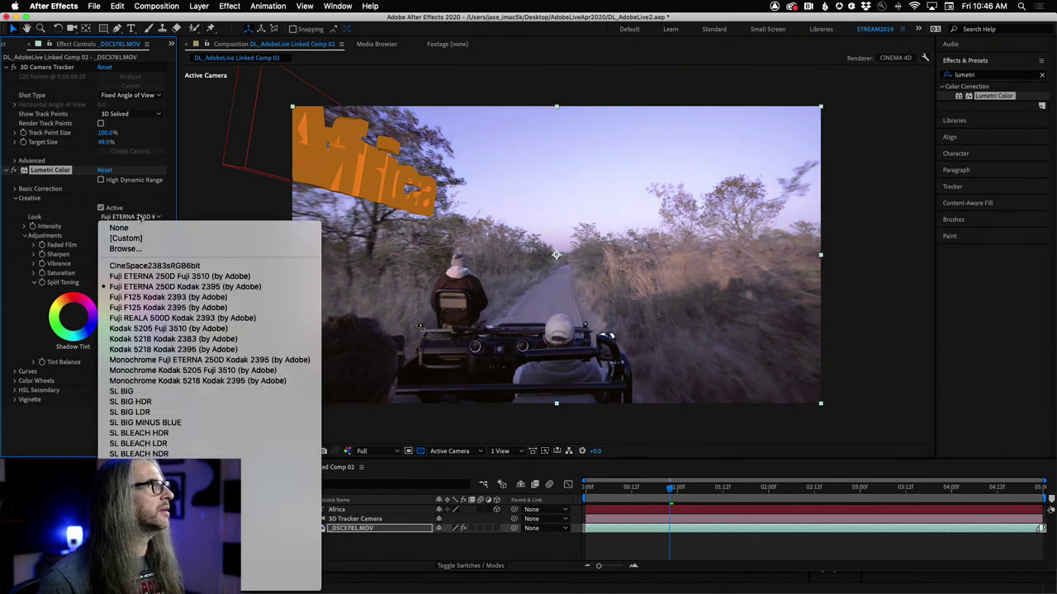
{"action": "key", "text": "Escape"}
{"action": "left_click_drag", "start_coordinate": [117, 226], "coordinate": [165, 227]}
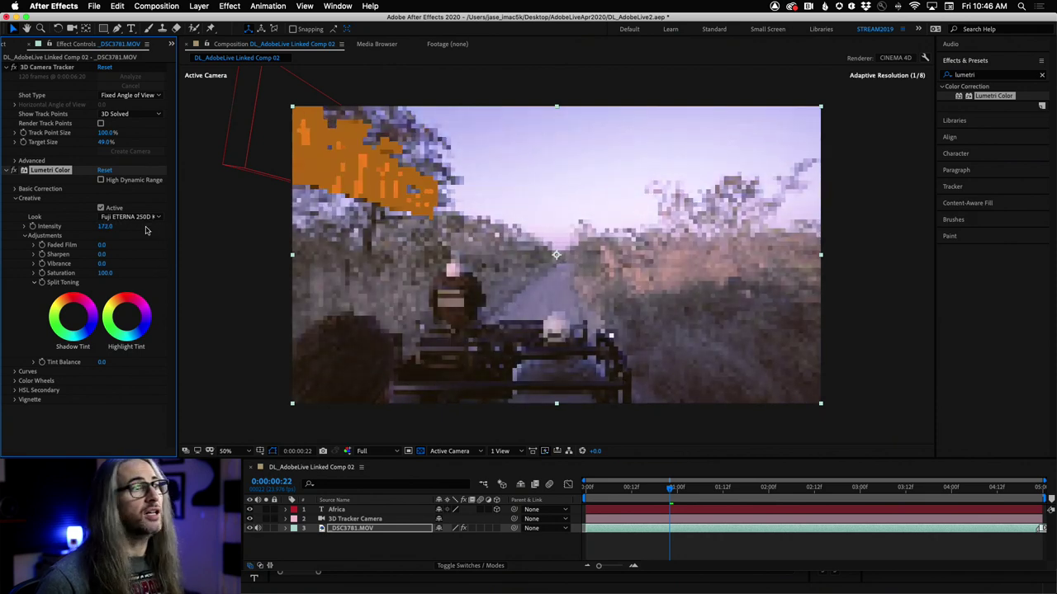
Add a darkening vignette, raise Vibrance to 41.0, and tint the shadows and highlights
{"action": "left_click", "coordinate": [13, 400]}
{"action": "left_click_drag", "start_coordinate": [89, 418], "coordinate": [71, 415]}
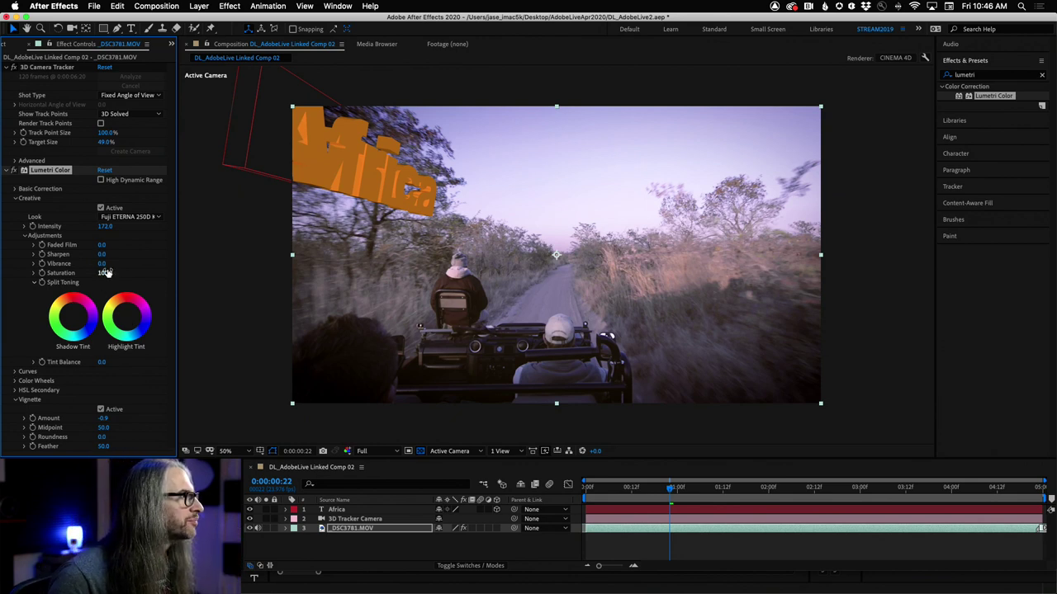
{"action": "left_click_drag", "start_coordinate": [103, 263], "coordinate": [120, 263]}
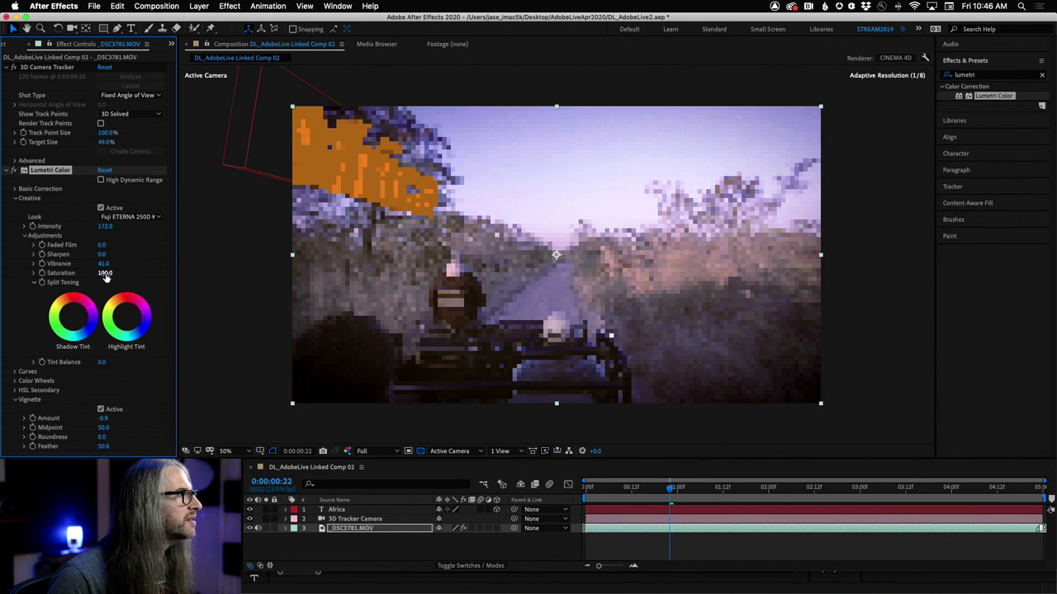
{"action": "left_click_drag", "start_coordinate": [73, 321], "coordinate": [73, 317]}
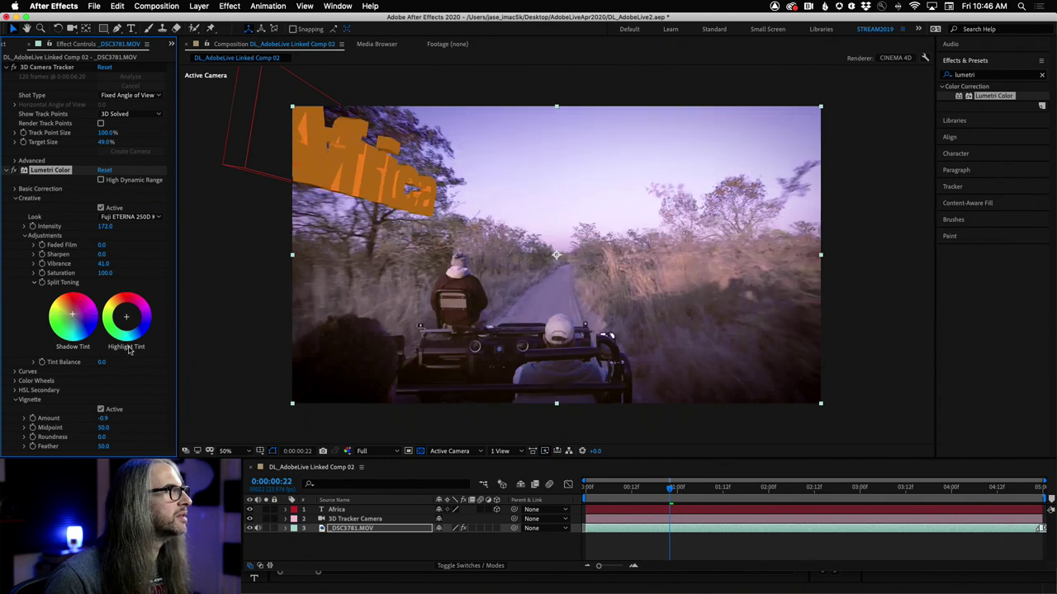
{"action": "left_click_drag", "start_coordinate": [129, 319], "coordinate": [127, 307]}
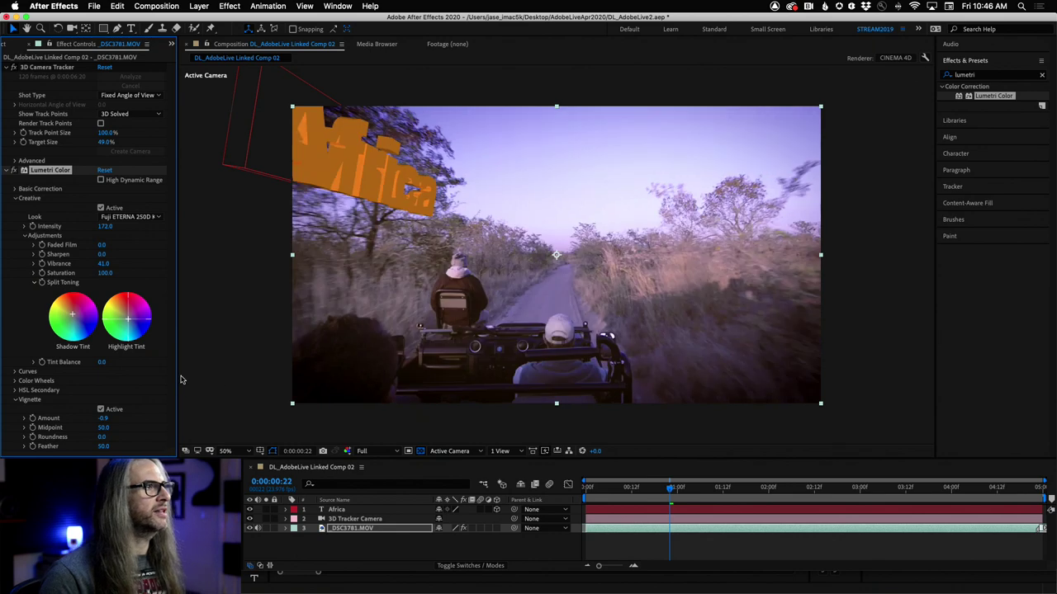
{"action": "left_click_drag", "start_coordinate": [665, 494], "coordinate": [646, 489]}
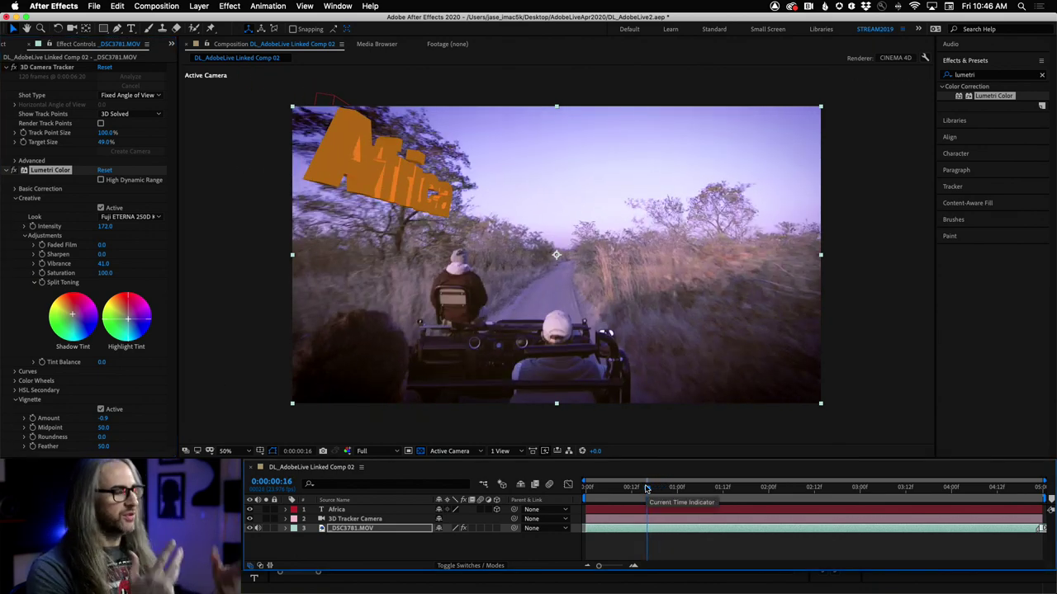
{"action": "key", "text": "super+Tab"}
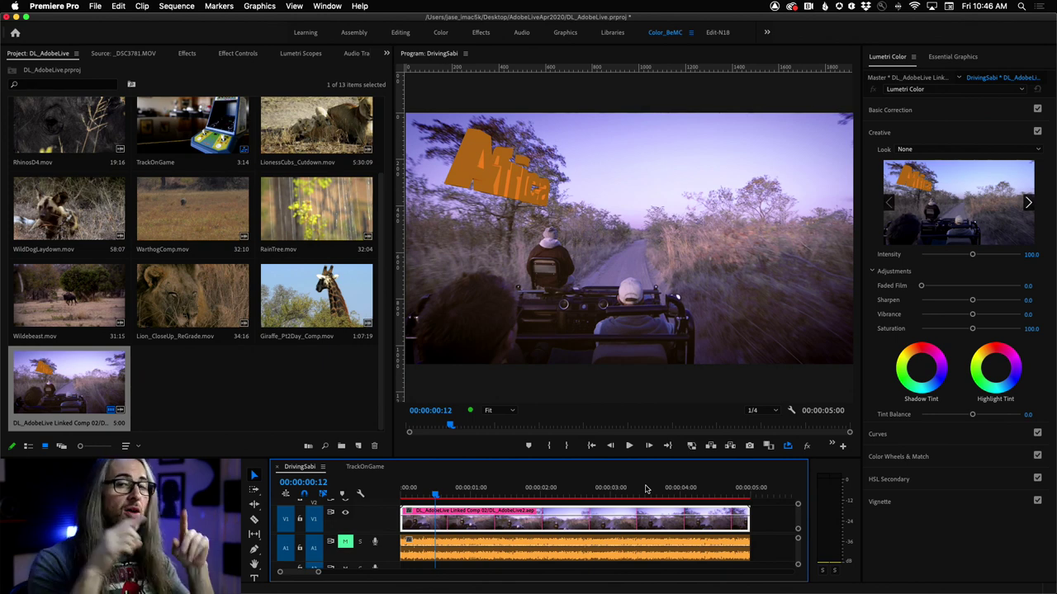
{"action": "key", "text": "super+Tab"}
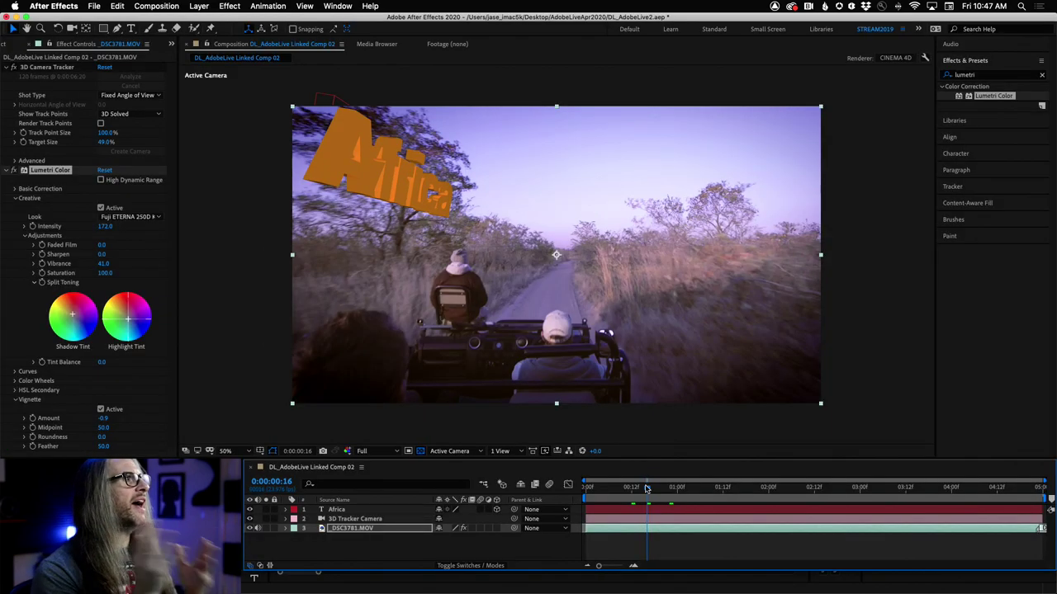
Create a new _DSC3781 comp from the _DSC3781.MOV footage using New Comp from Selection
{"action": "left_click", "coordinate": [4, 44]}
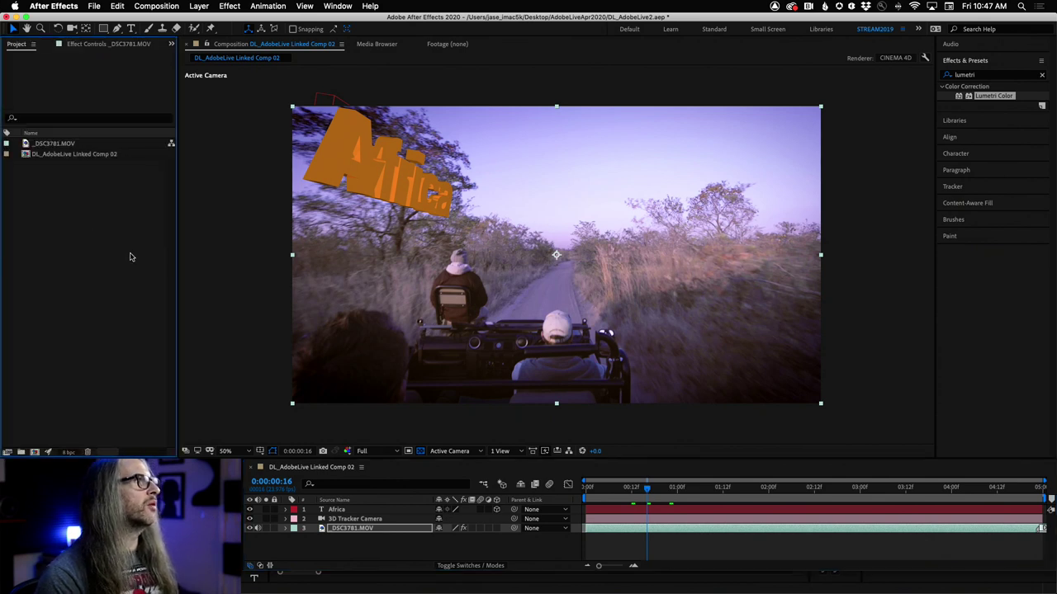
{"action": "left_click", "coordinate": [53, 144]}
{"action": "right_click", "coordinate": [53, 144]}
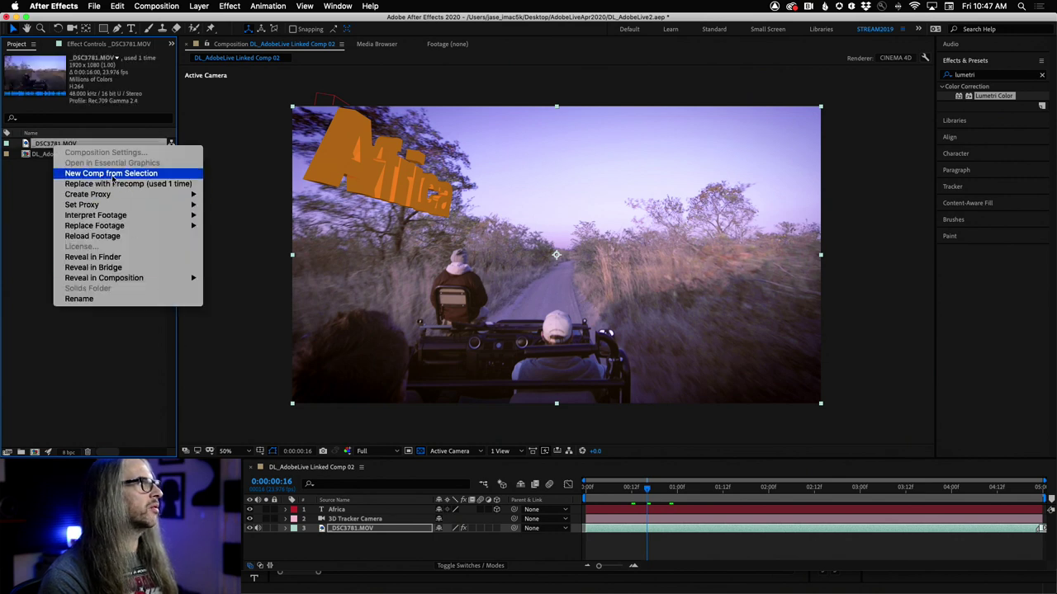
{"action": "left_click", "coordinate": [112, 174]}
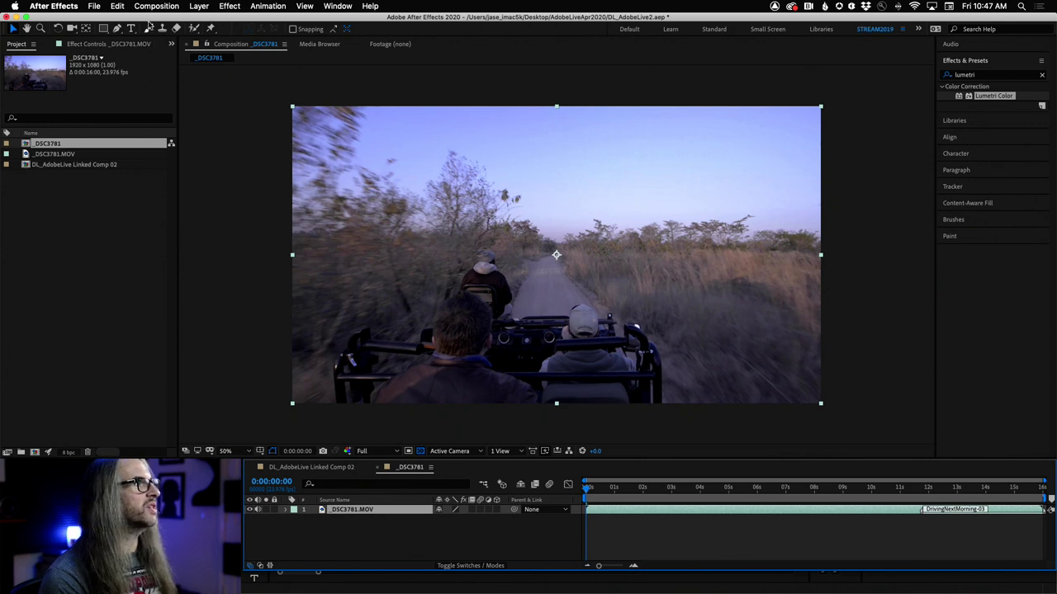
Add a text layer reading 'SABI SABI' over the footage
{"action": "left_click", "coordinate": [131, 28]}
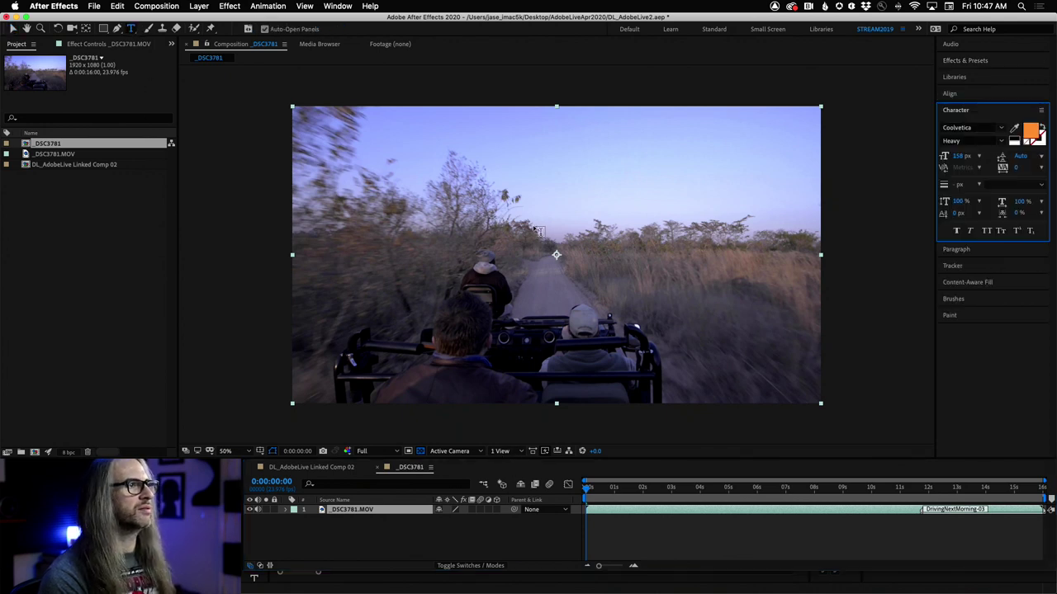
{"action": "left_click", "coordinate": [537, 231]}
{"action": "type", "text": "SABI SABI"}
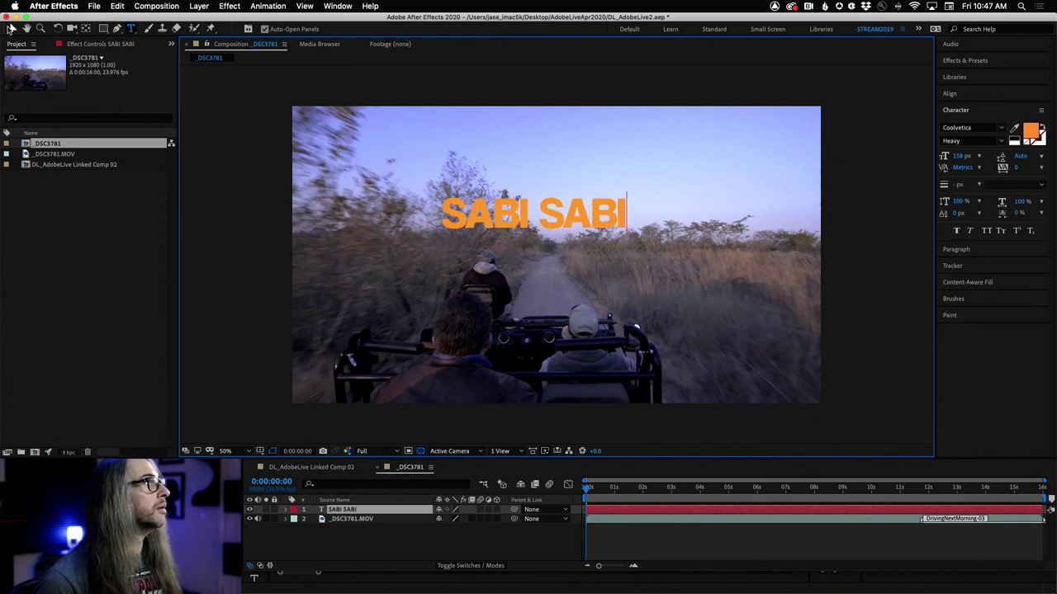
Centre the SABI SABI title horizontally in the frame, then pick up the _DSC3781 comp
{"action": "left_click", "coordinate": [974, 95]}
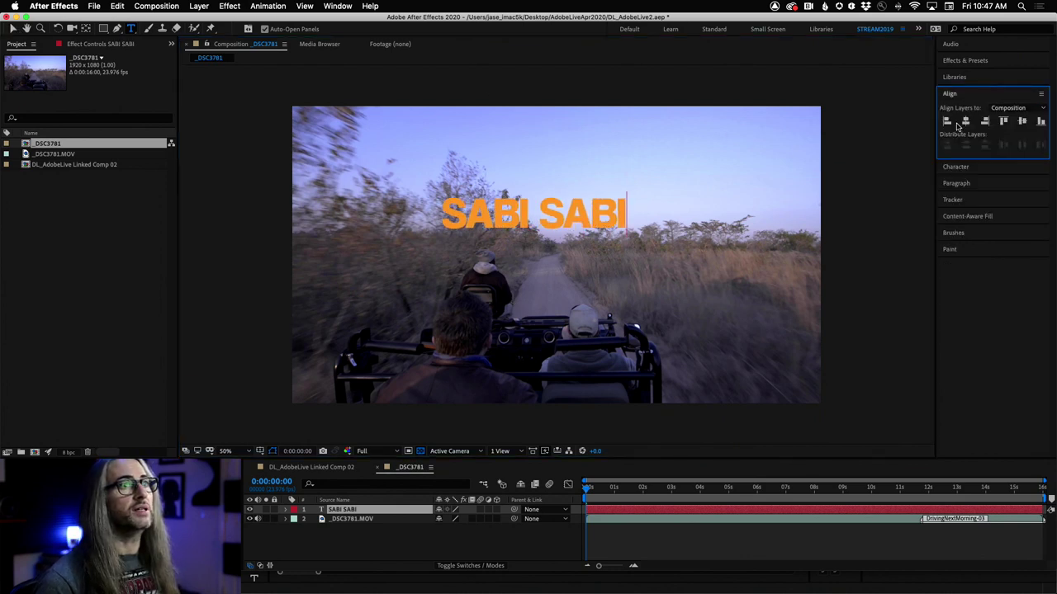
{"action": "left_click", "coordinate": [949, 121]}
{"action": "left_click", "coordinate": [966, 121]}
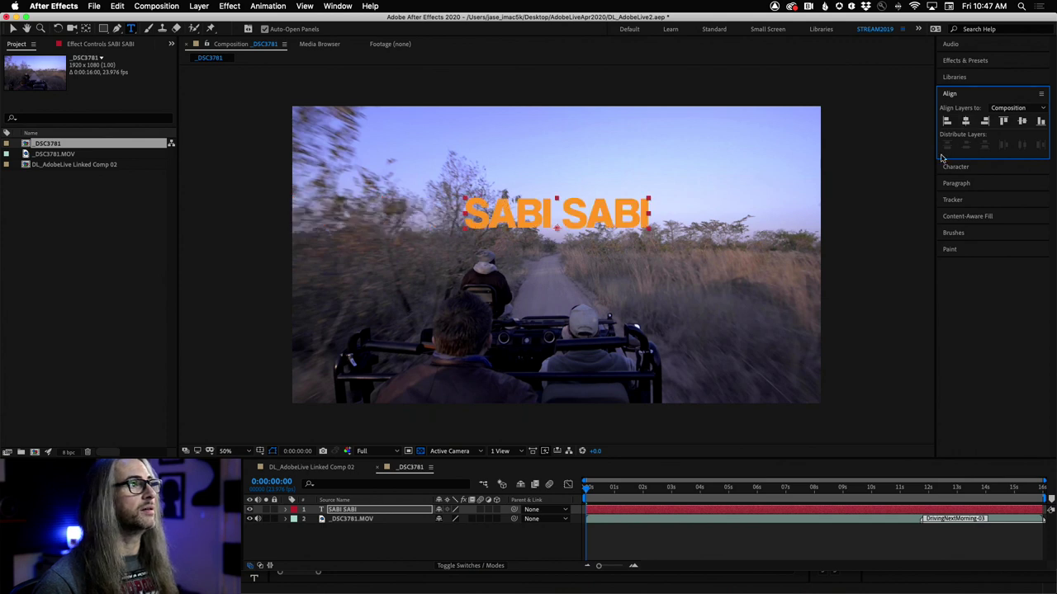
{"action": "left_click", "coordinate": [972, 185]}
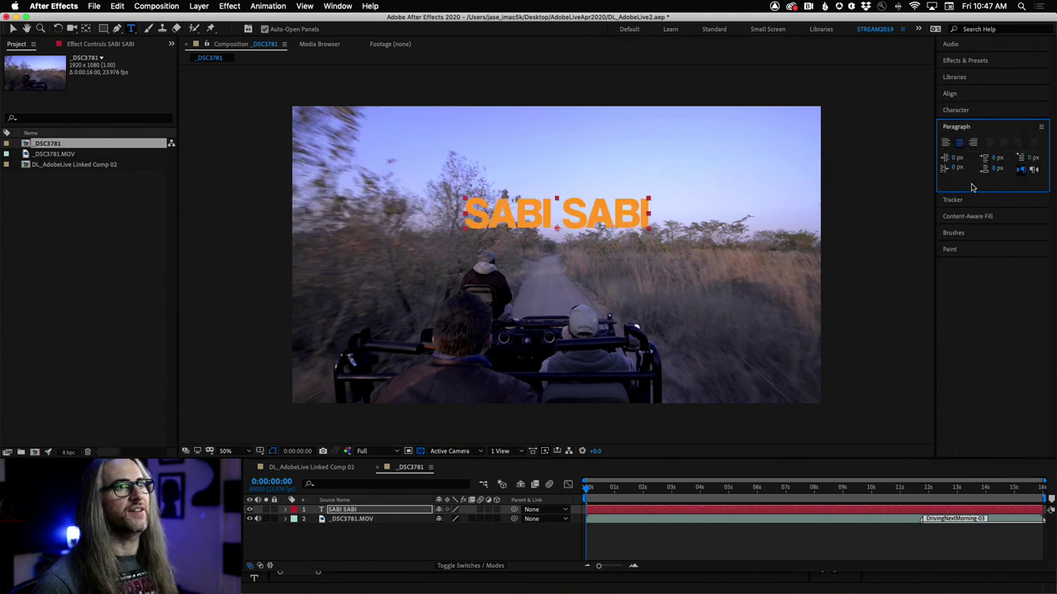
{"action": "left_click", "coordinate": [972, 97]}
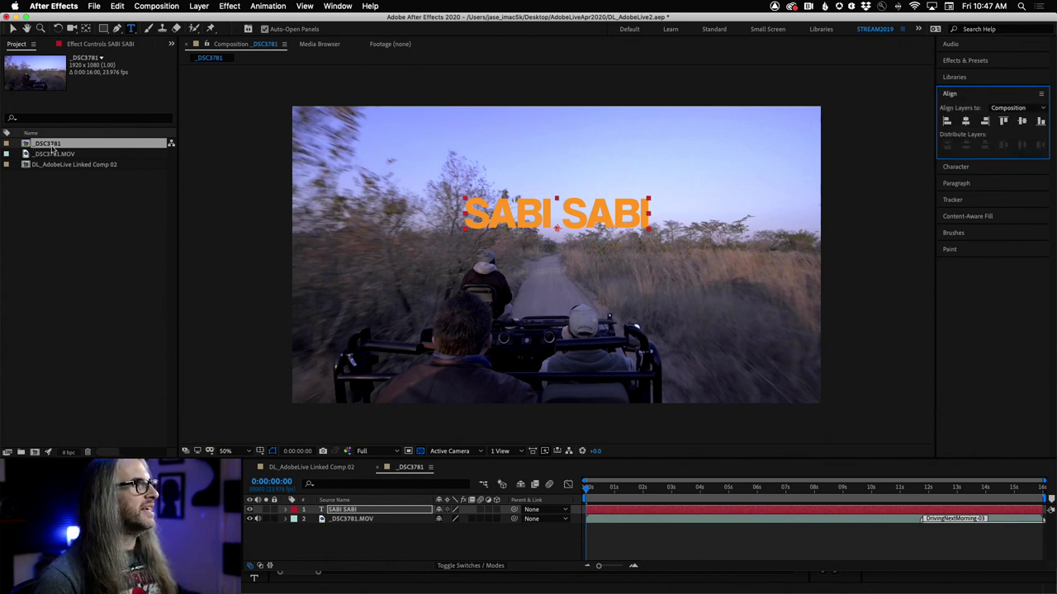
{"action": "left_click_drag", "start_coordinate": [25, 146], "coordinate": [79, 264]}
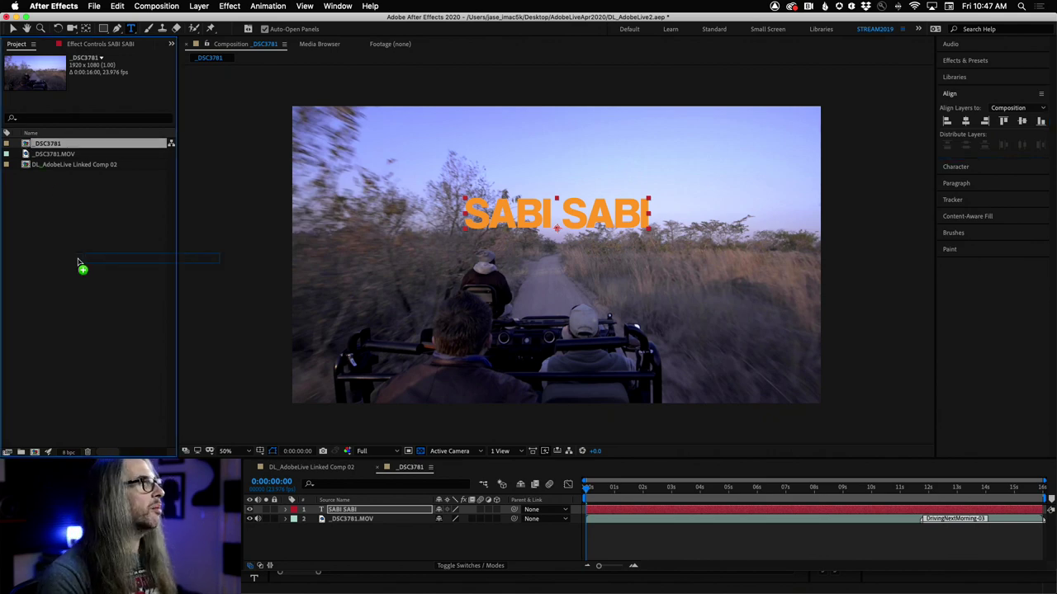
Drop the _DSC3781 comp into Premiere's Project panel as a dynamically linked item
{"action": "key", "text": "super+Tab"}
{"action": "left_click_drag", "start_coordinate": [80, 264], "coordinate": [163, 380]}
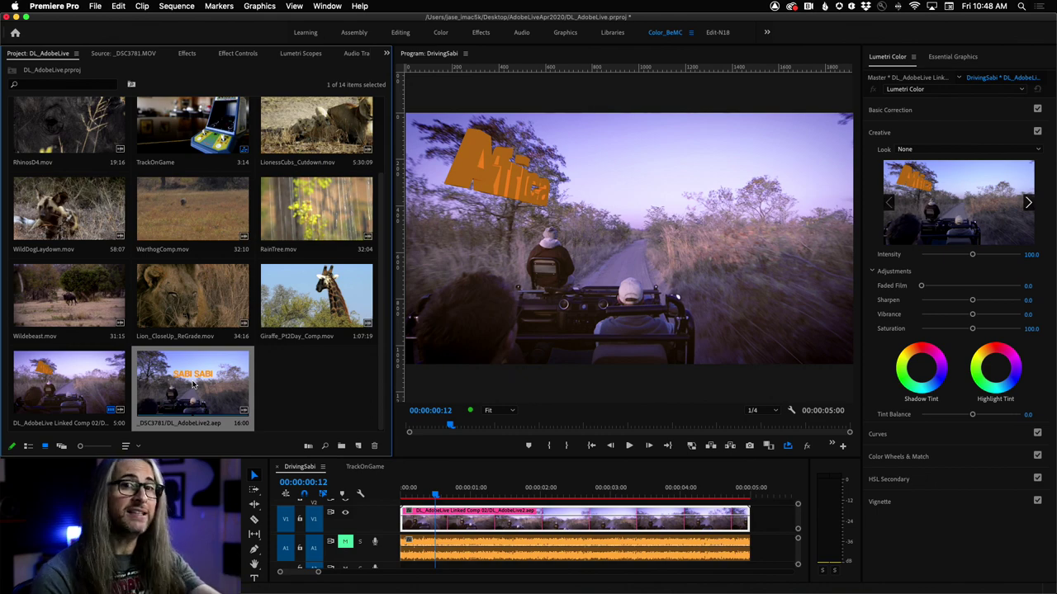
{"action": "key", "text": "space"}
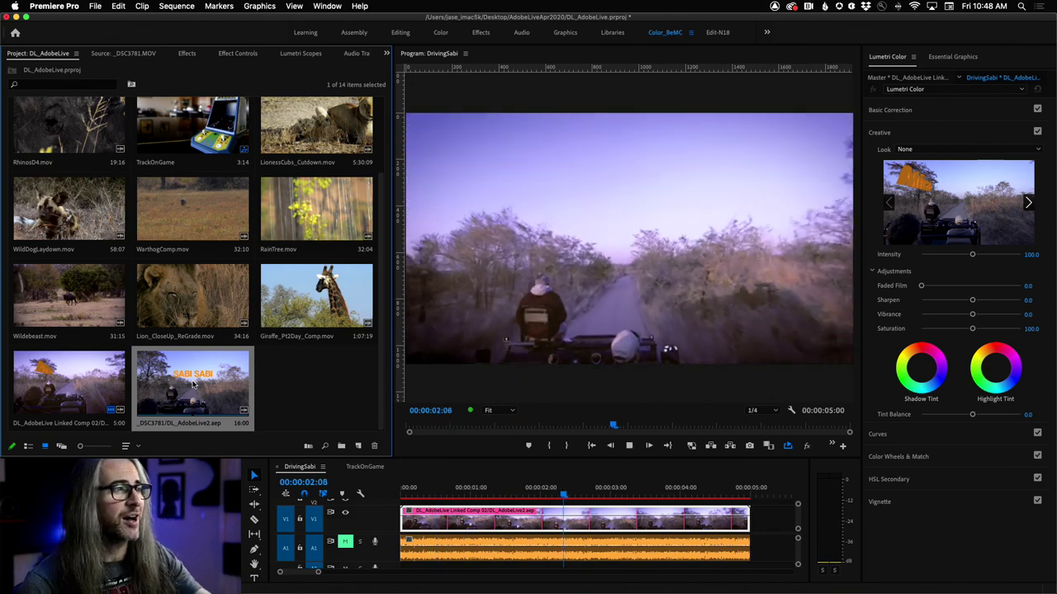
{"action": "left_click", "coordinate": [373, 492]}
{"action": "key", "text": "Home"}
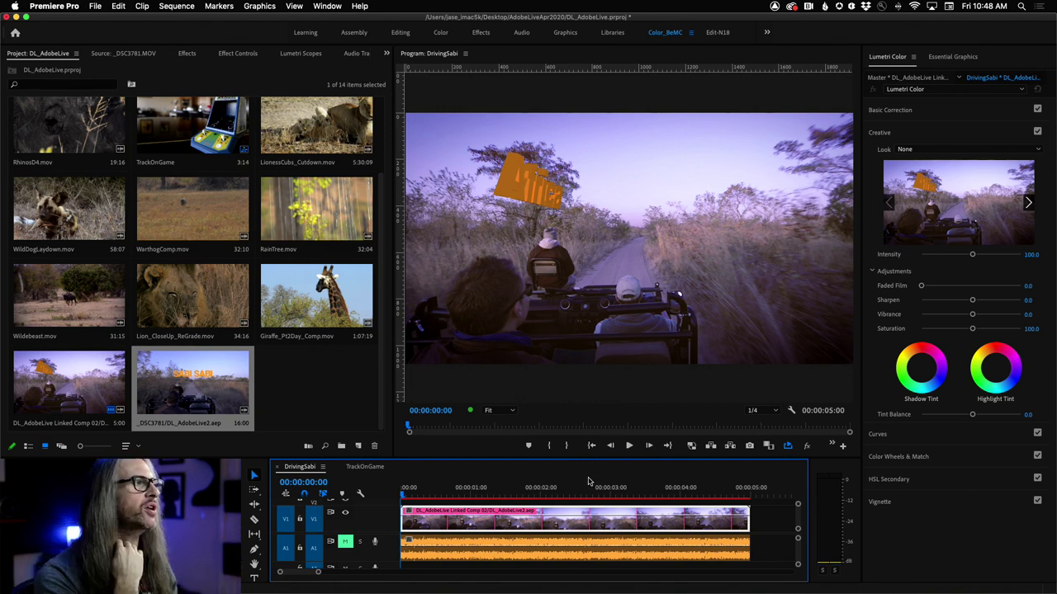
Make the DL_AdobeLive2 sequence from the linked _DSC3781 comp clip and scrub through it
{"action": "right_click", "coordinate": [174, 379]}
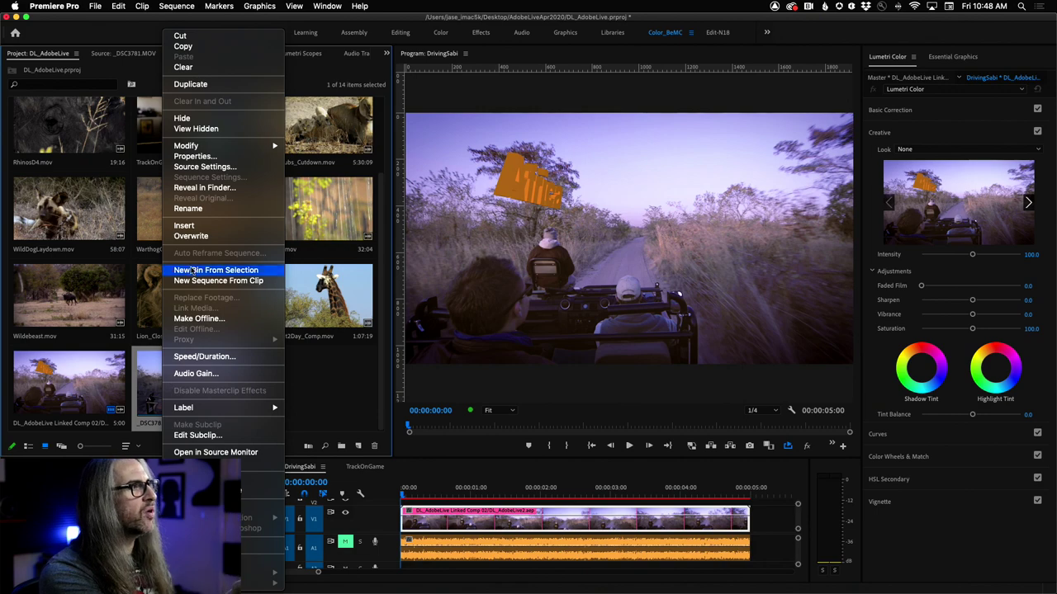
{"action": "left_click", "coordinate": [217, 280]}
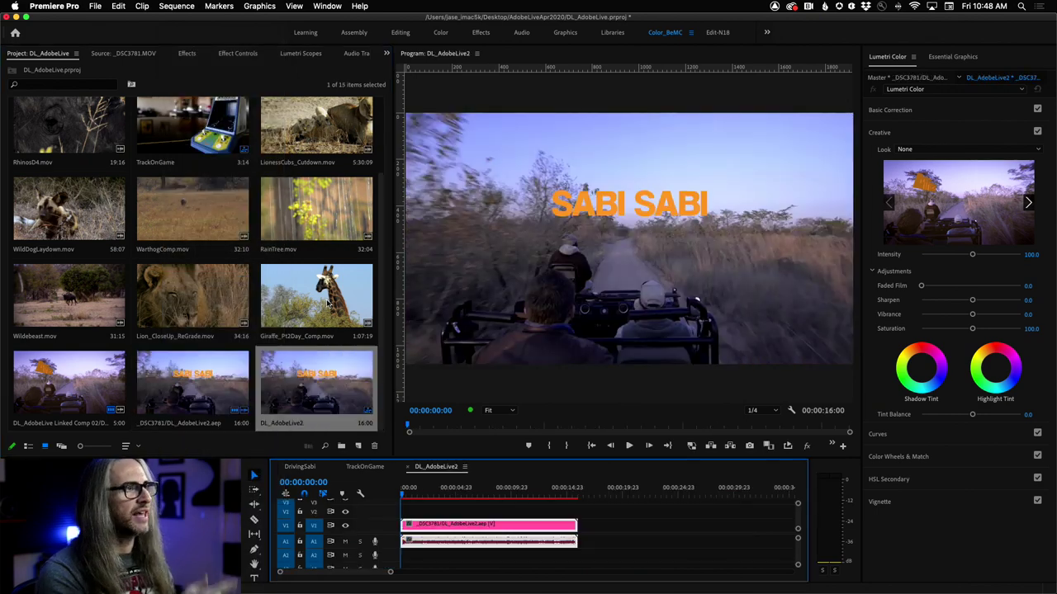
{"action": "left_click_drag", "start_coordinate": [411, 488], "coordinate": [322, 495]}
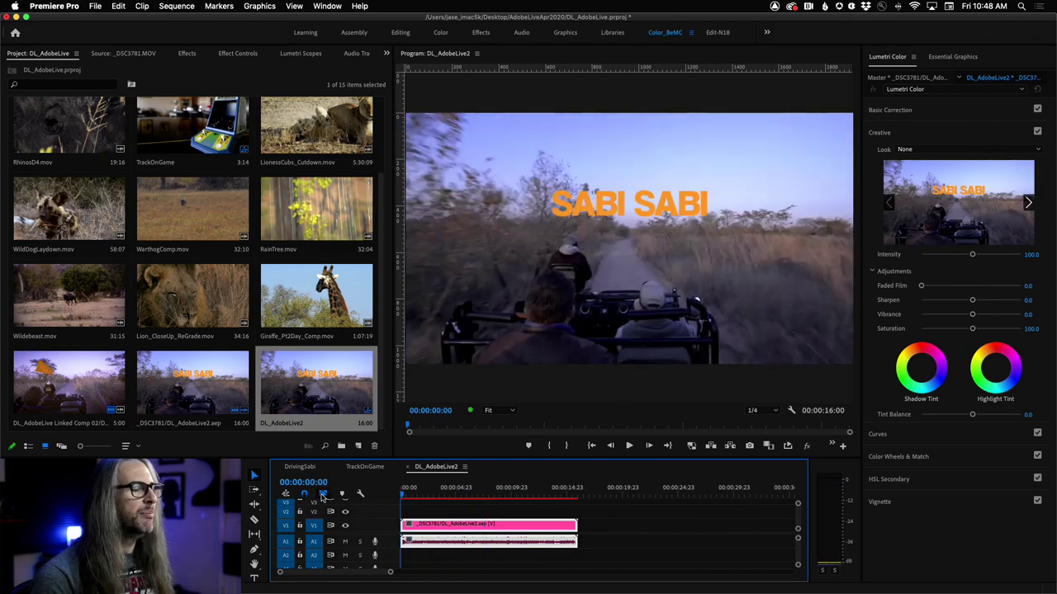
In After Effects, change the SABI SABI text fill colour to blue
{"action": "key", "text": "super+Tab"}
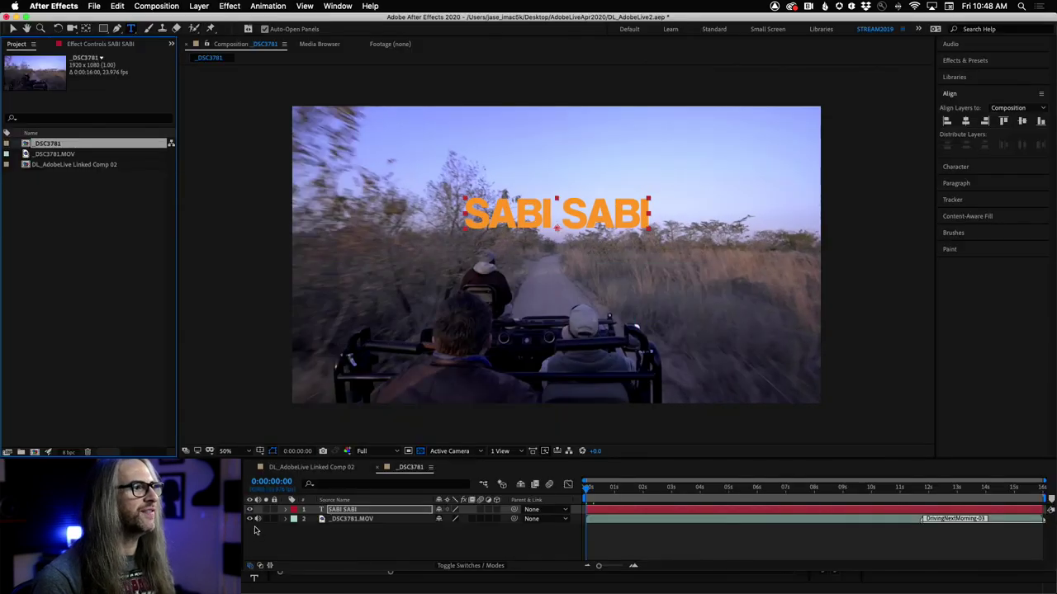
{"action": "double_click", "coordinate": [352, 512]}
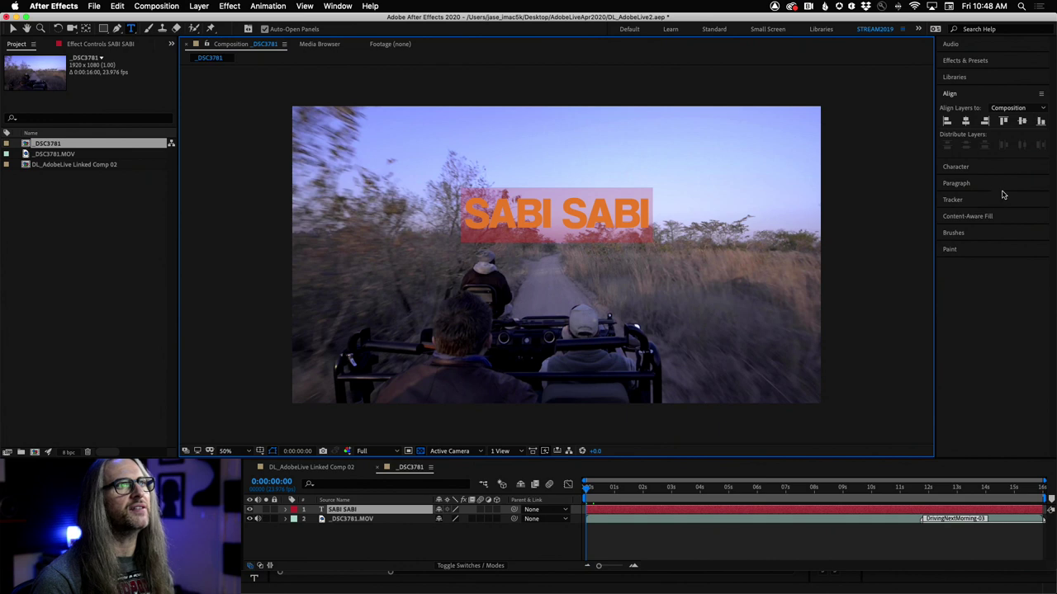
{"action": "left_click", "coordinate": [996, 166]}
{"action": "left_click", "coordinate": [1035, 132]}
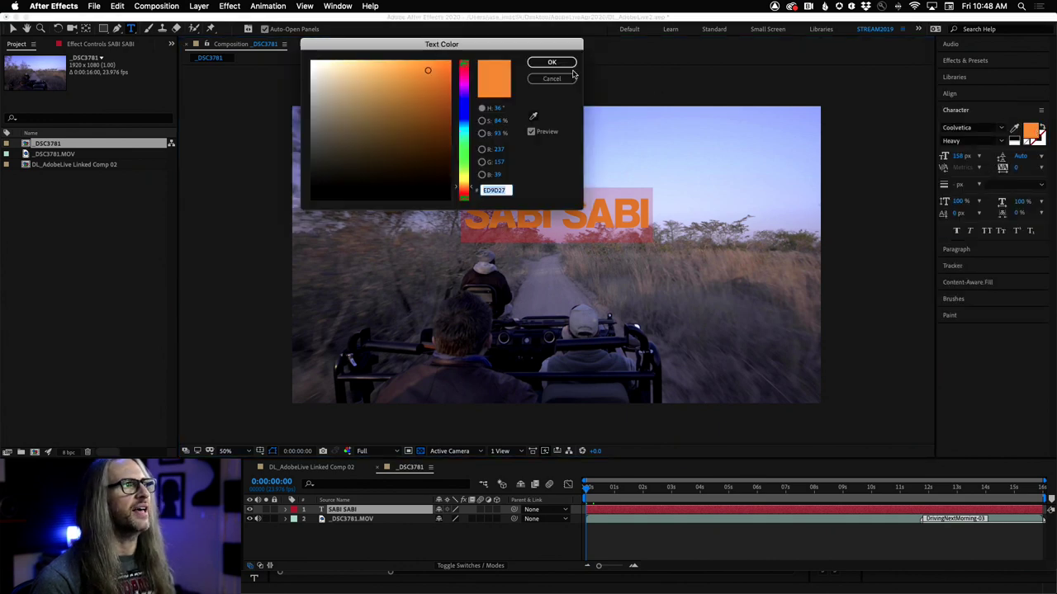
{"action": "left_click", "coordinate": [464, 113]}
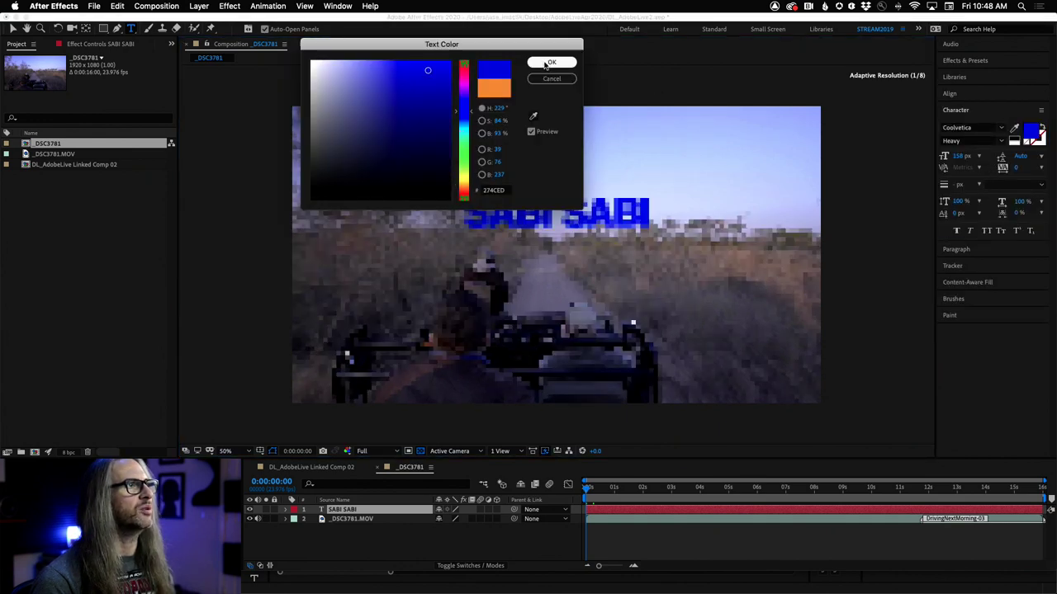
{"action": "left_click", "coordinate": [552, 62]}
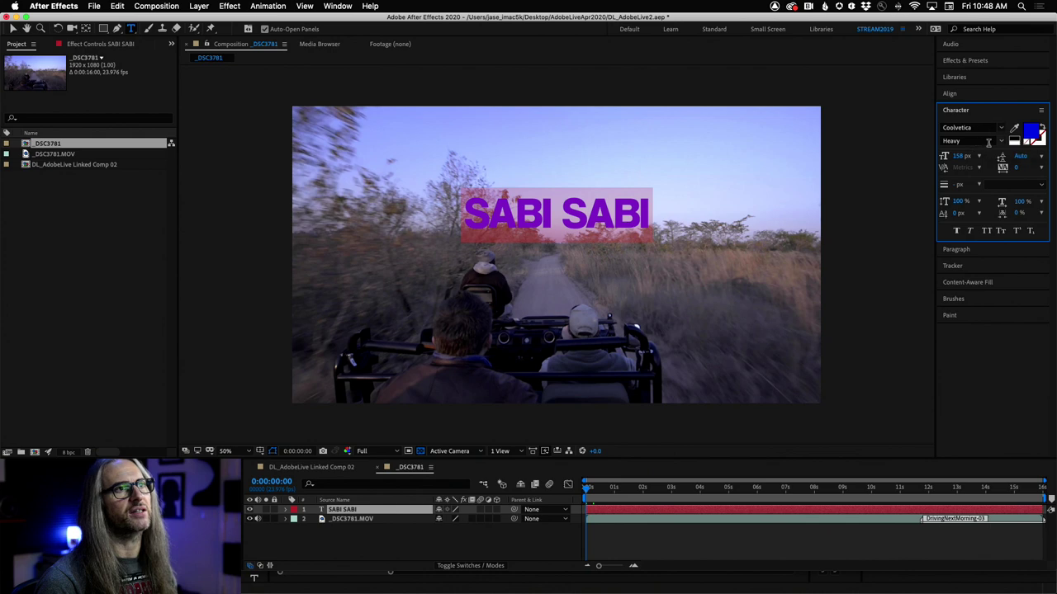
Enlarge the SABI SABI text to 330 px and check the update in Premiere
{"action": "left_click_drag", "start_coordinate": [962, 159], "coordinate": [553, 508]}
{"action": "left_click", "coordinate": [328, 537]}
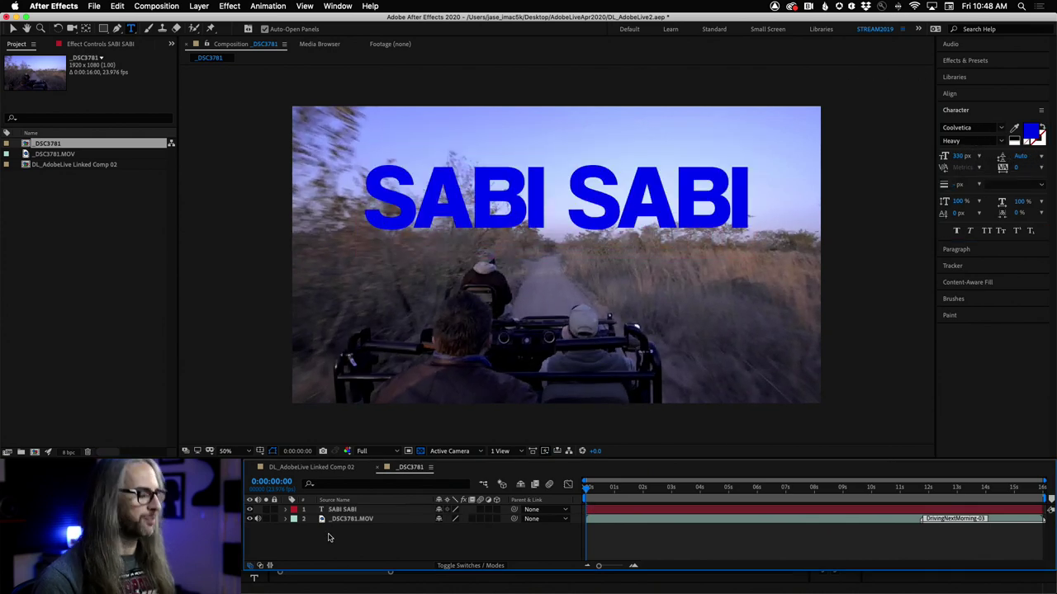
{"action": "key", "text": "super+Tab"}
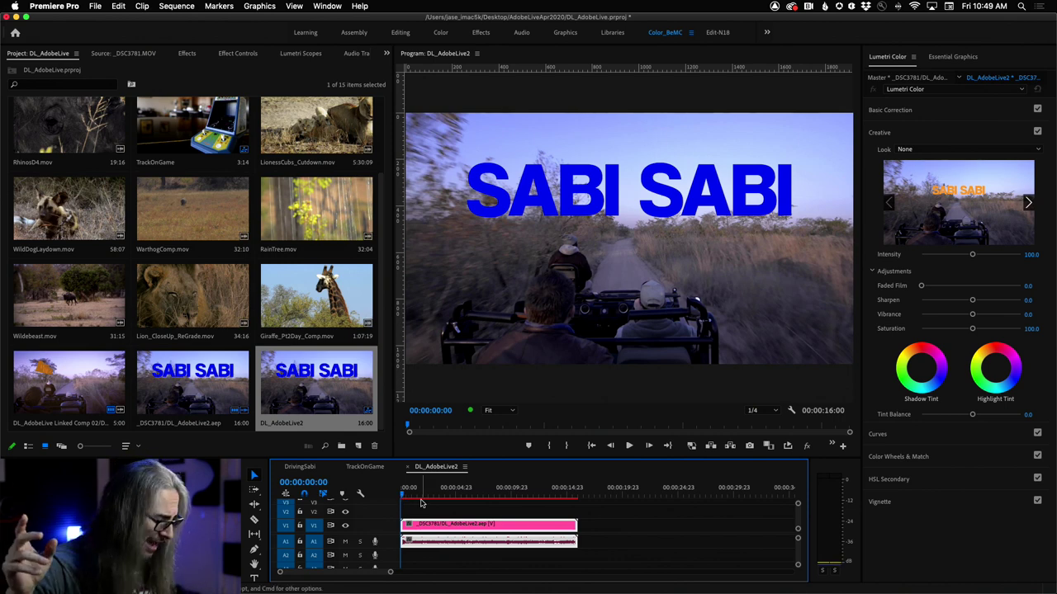
Preview the Africa 3D title in Linked Comp 02 from frame one, then show Premiere's DrivingSabi sequence
{"action": "key", "text": "super+Tab"}
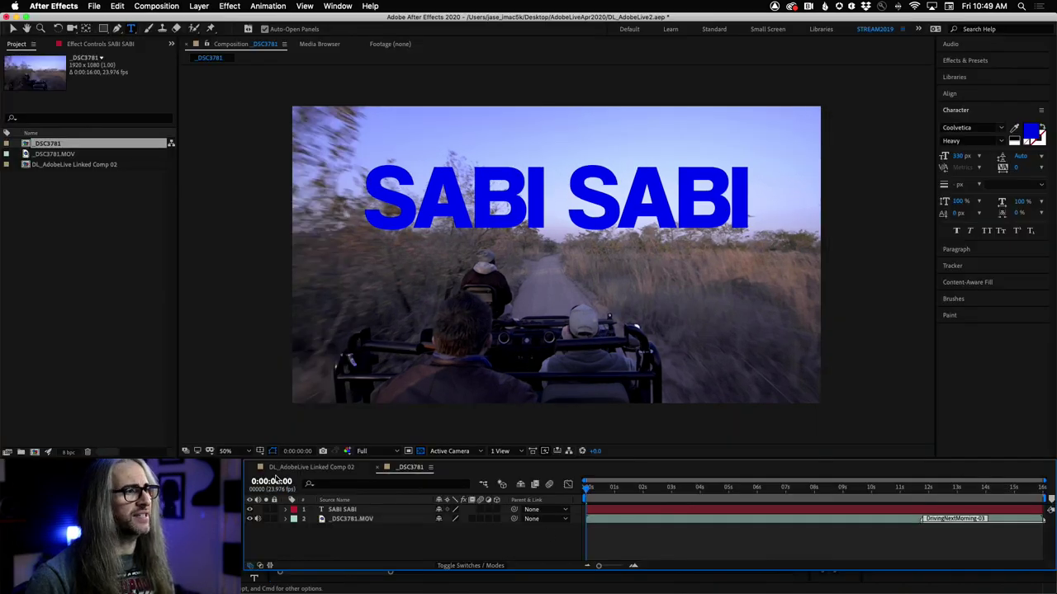
{"action": "left_click", "coordinate": [310, 468]}
{"action": "left_click", "coordinate": [646, 489]}
{"action": "left_click_drag", "start_coordinate": [647, 489], "coordinate": [577, 489]}
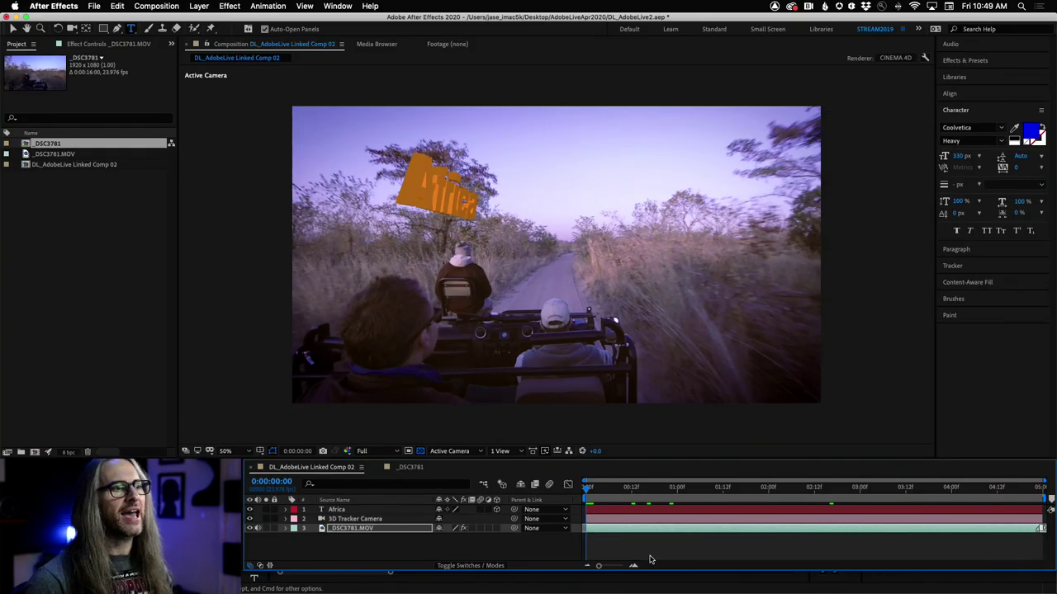
{"action": "key", "text": "space"}
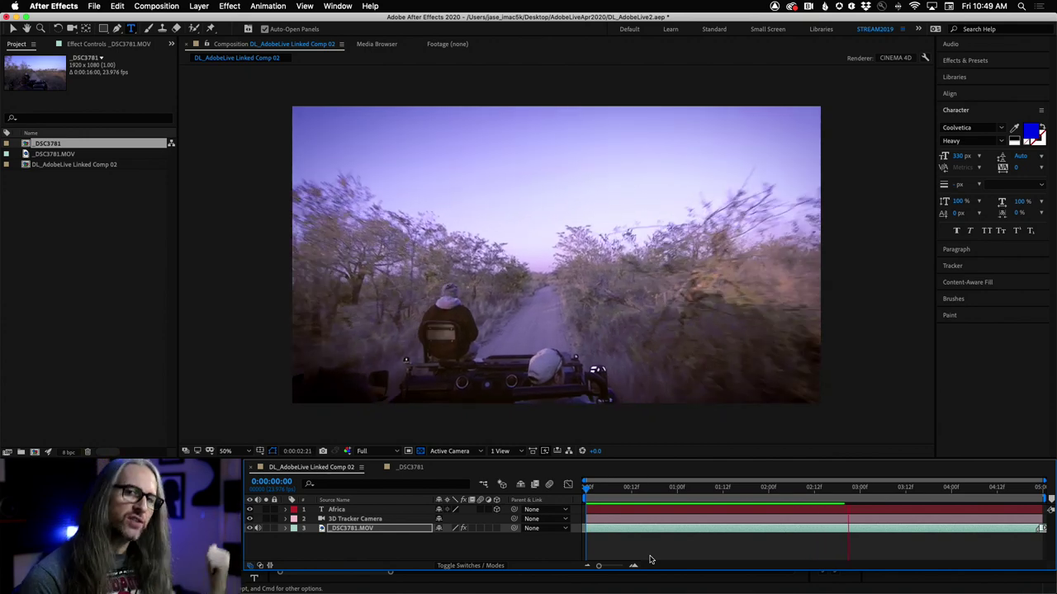
{"action": "key", "text": "space"}
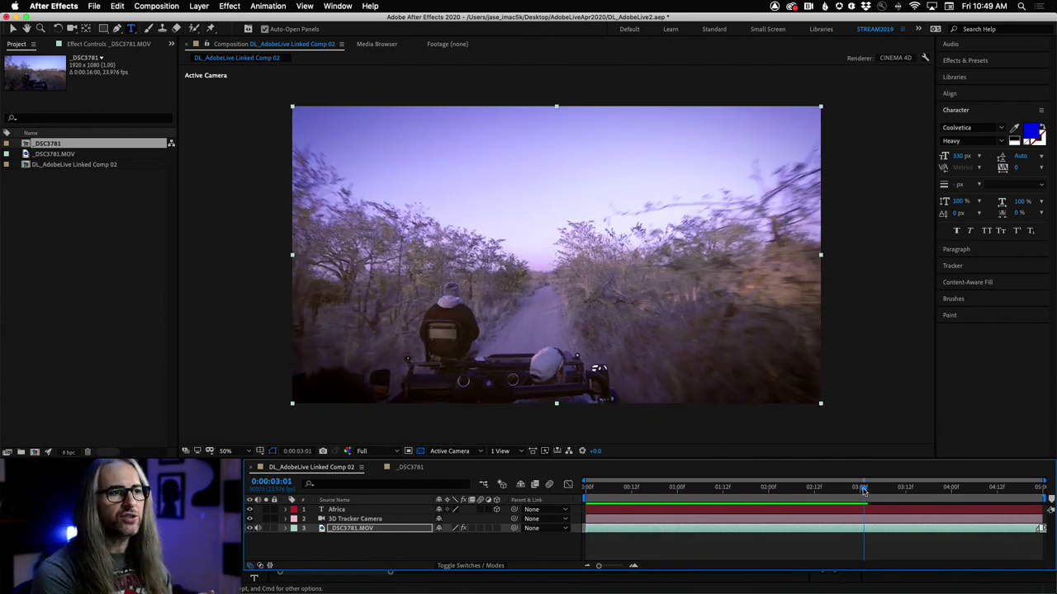
{"action": "left_click_drag", "start_coordinate": [864, 490], "coordinate": [582, 489]}
{"action": "key", "text": "super+Tab"}
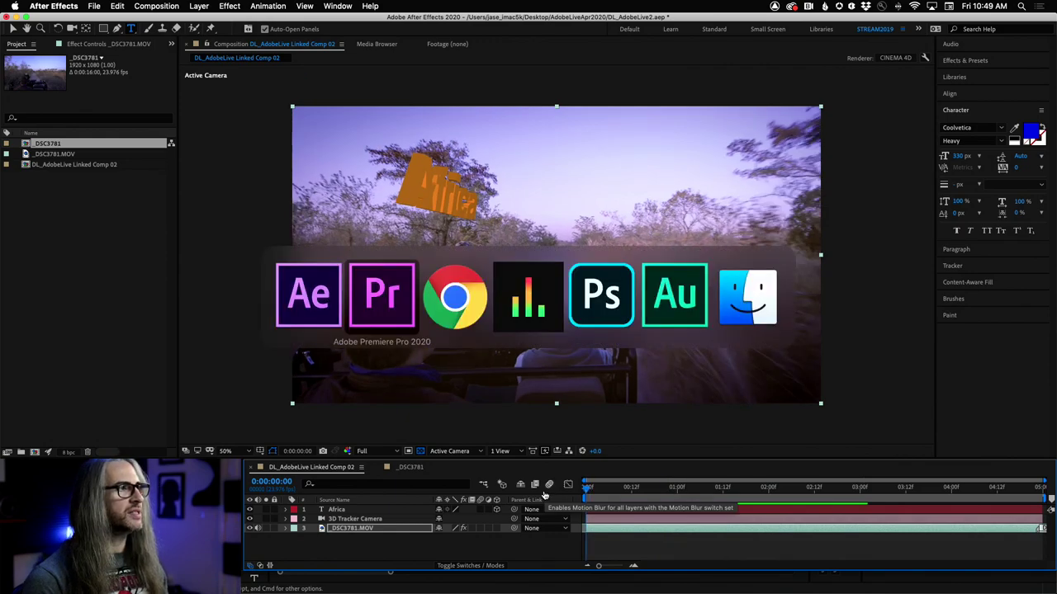
{"action": "left_click", "coordinate": [306, 468]}
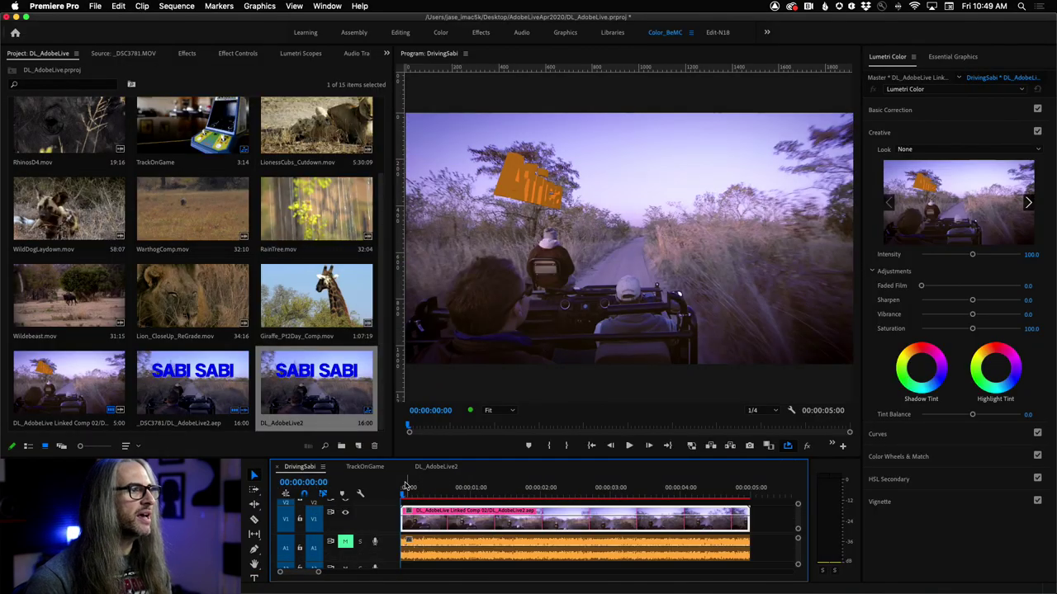
{"action": "left_click_drag", "start_coordinate": [410, 495], "coordinate": [330, 505]}
{"action": "key", "text": "space"}
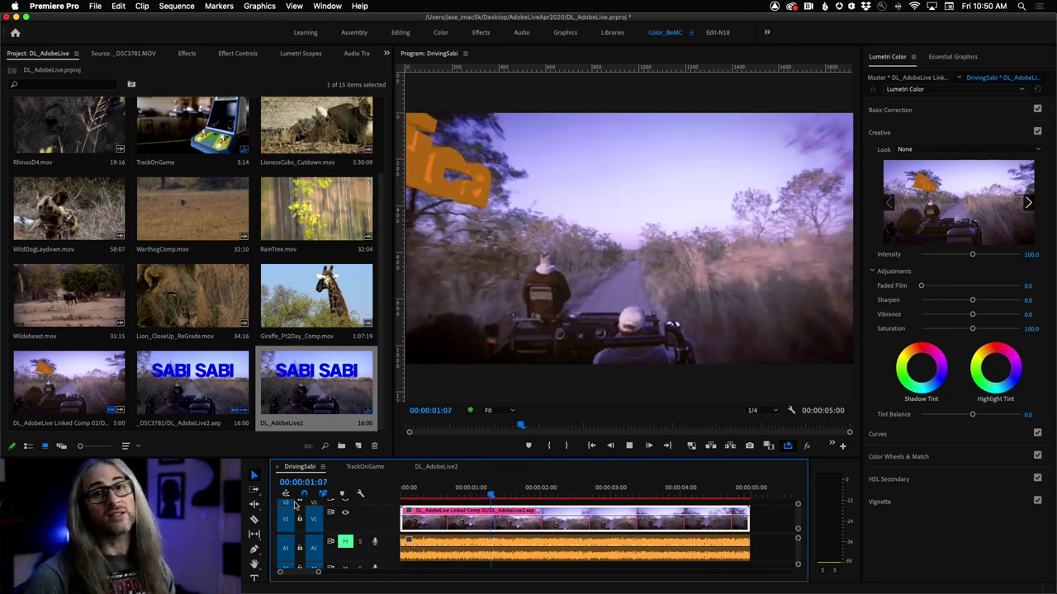
{"action": "key", "text": "space"}
{"action": "left_click_drag", "start_coordinate": [573, 498], "coordinate": [391, 509]}
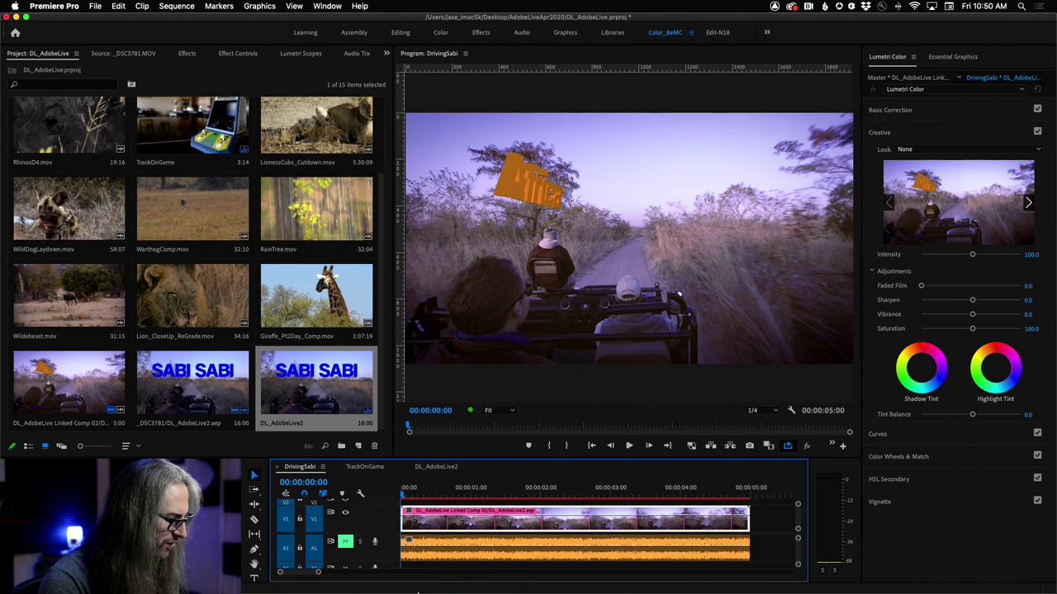
{"action": "mouse_move", "coordinate": [365, 588]}
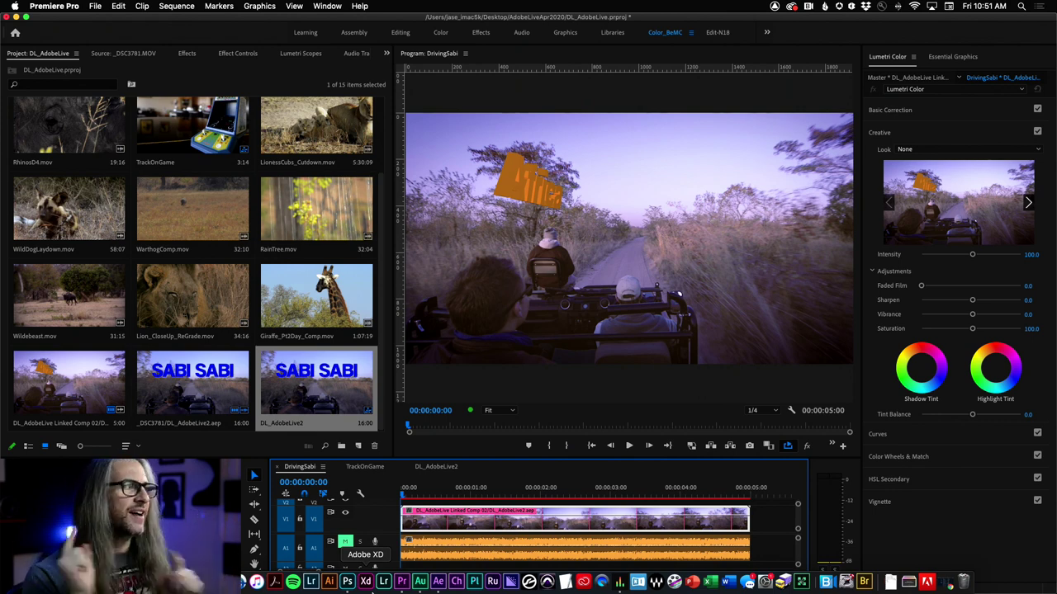
Close all projects, answer the save prompt, and open FuzzyIsland_DocTrailer_01 from Recent
{"action": "left_click", "coordinate": [95, 7]}
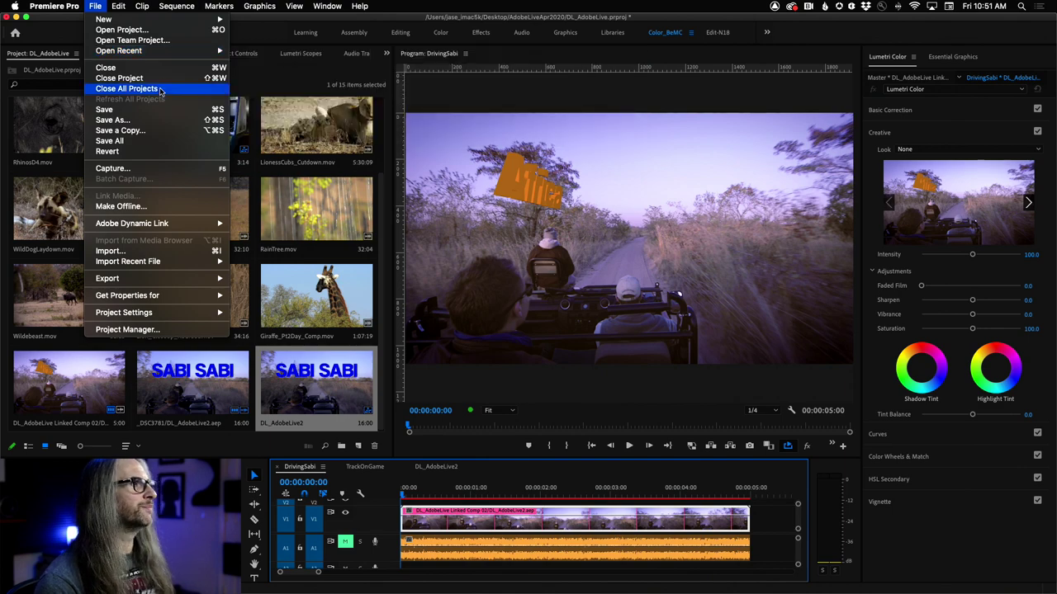
{"action": "left_click", "coordinate": [161, 91]}
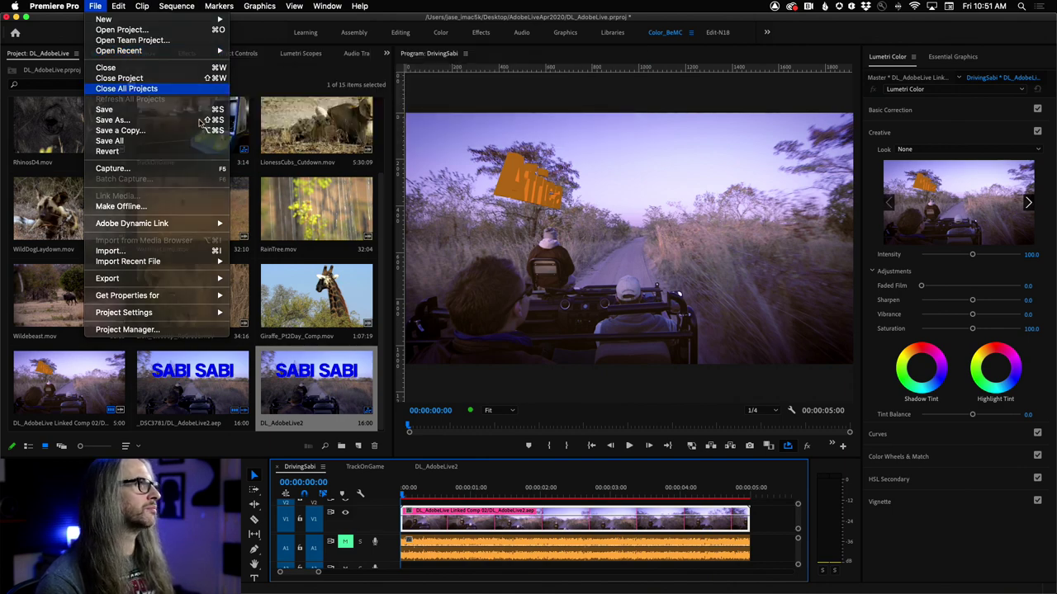
{"action": "left_click", "coordinate": [531, 317]}
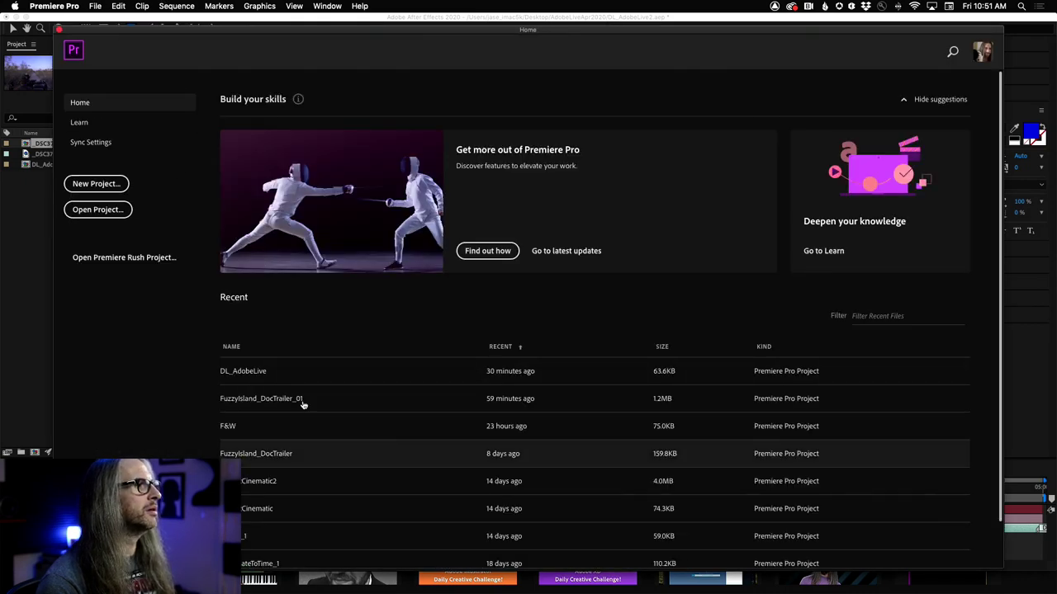
{"action": "left_click", "coordinate": [266, 398]}
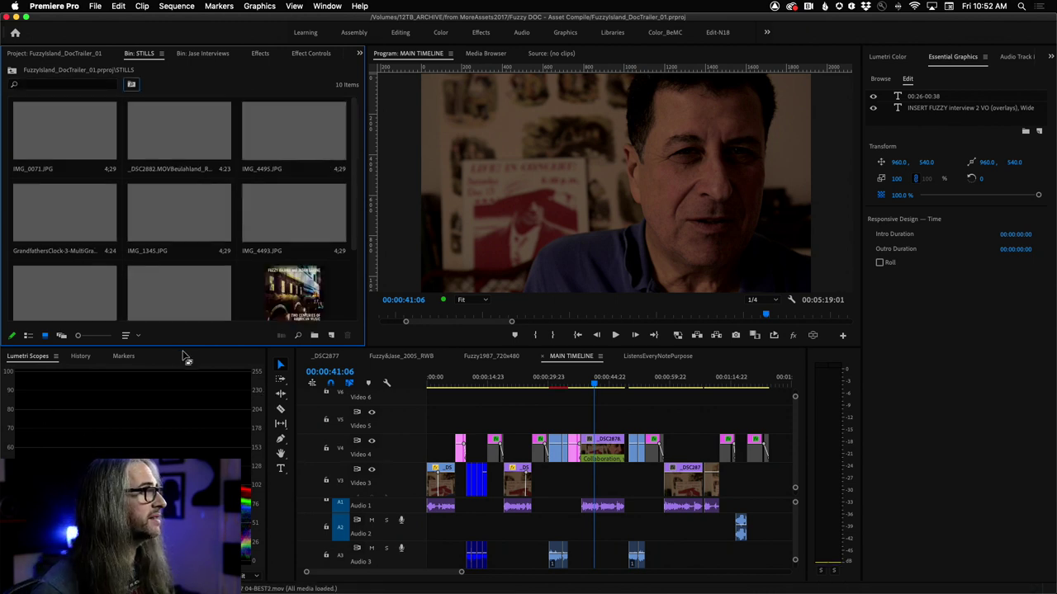
Enlarge the STILLS bin and Program monitor area, then bring After Effects forward
{"action": "left_click_drag", "start_coordinate": [190, 348], "coordinate": [188, 457]}
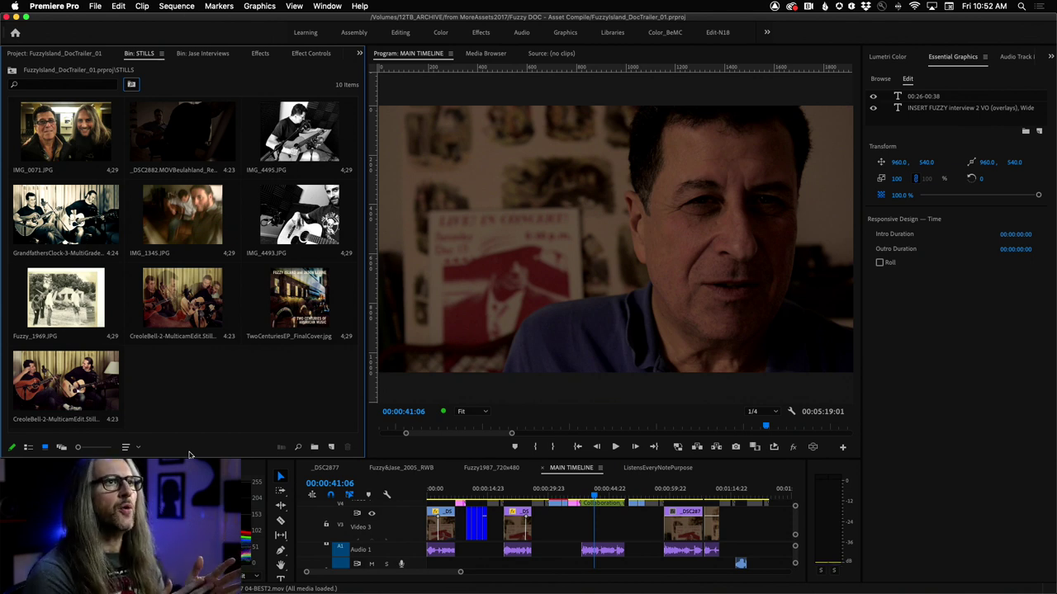
{"action": "key", "text": "super+Tab"}
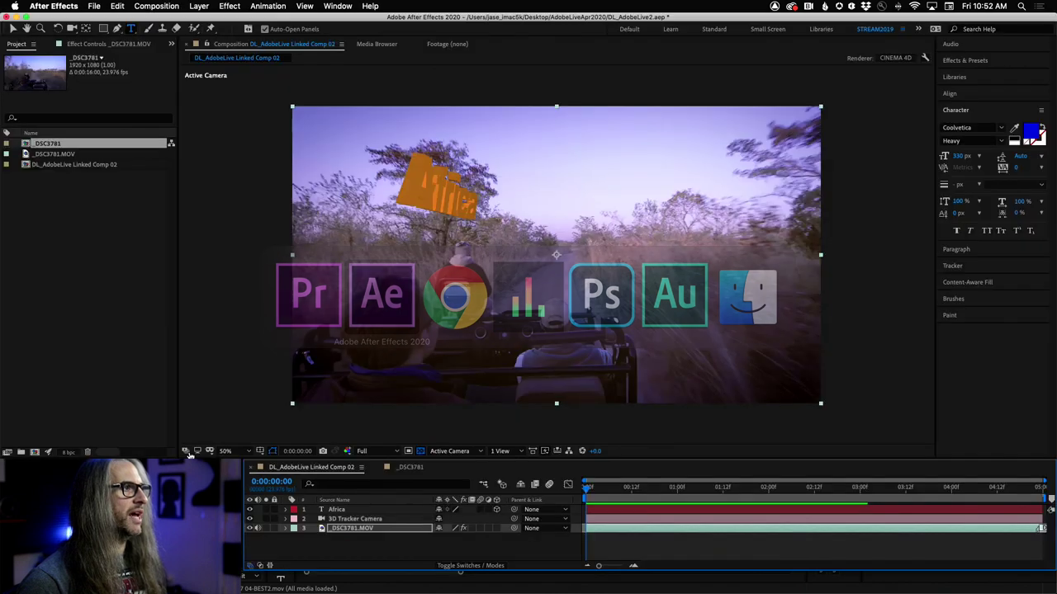
Save the DL_AdobeLive2 After Effects project and close it
{"action": "left_click", "coordinate": [96, 6]}
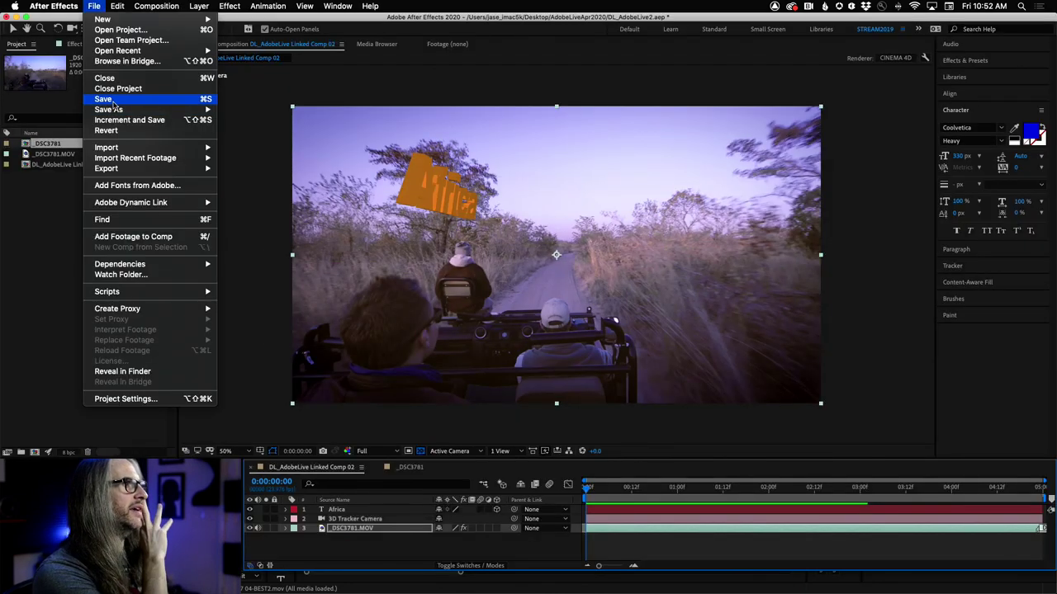
{"action": "left_click", "coordinate": [113, 99]}
{"action": "left_click", "coordinate": [96, 6]}
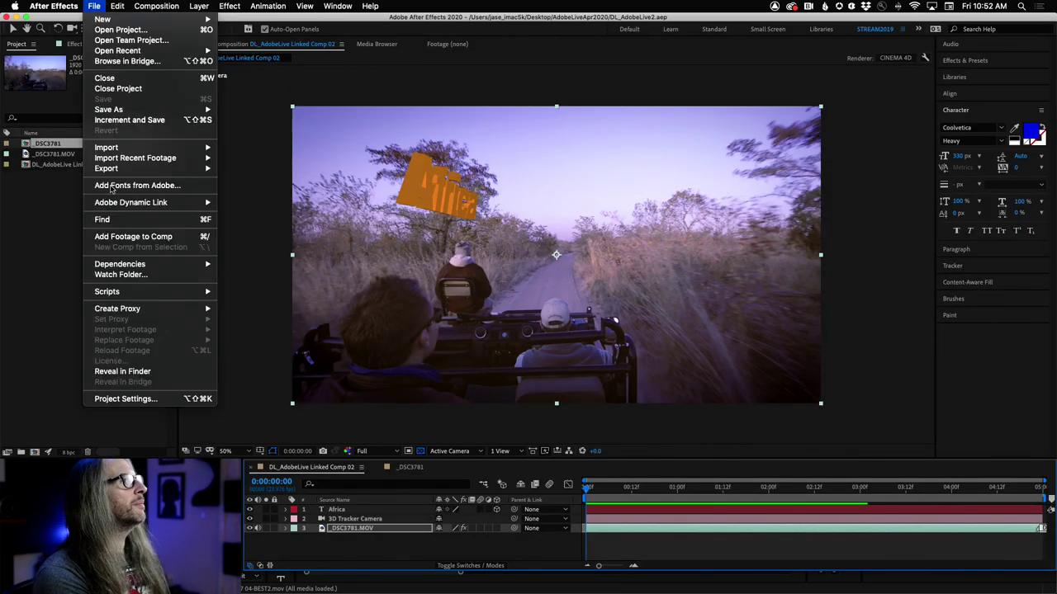
{"action": "left_click", "coordinate": [116, 90]}
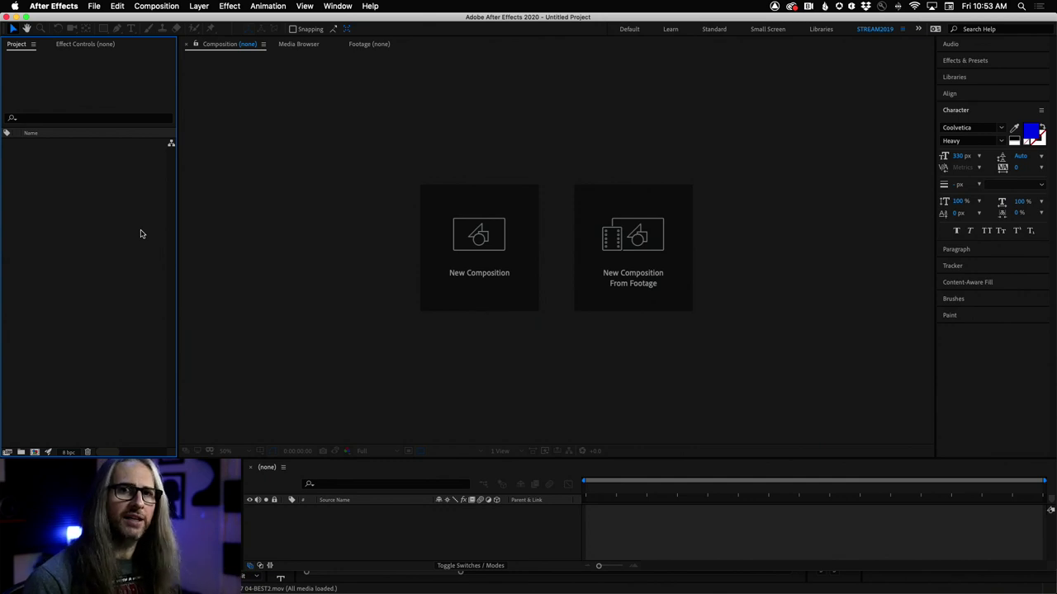
Open Adobe Dynamic Link's Import Premiere Pro Sequence and browse 12TB_ARCHIVE to Fuzzy DOC - Asset Compile
{"action": "left_click", "coordinate": [95, 6]}
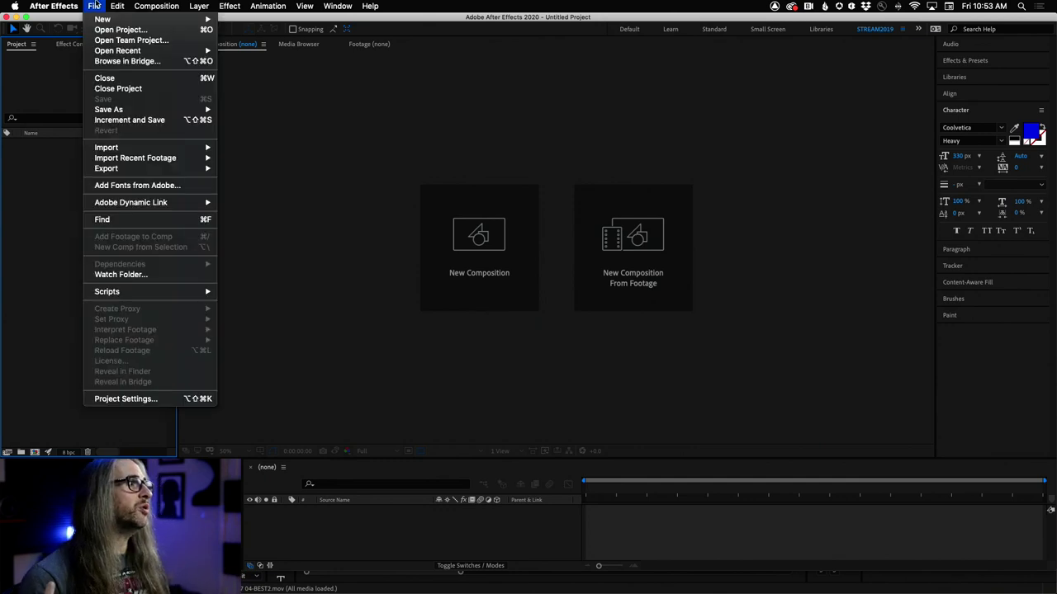
{"action": "mouse_move", "coordinate": [113, 203]}
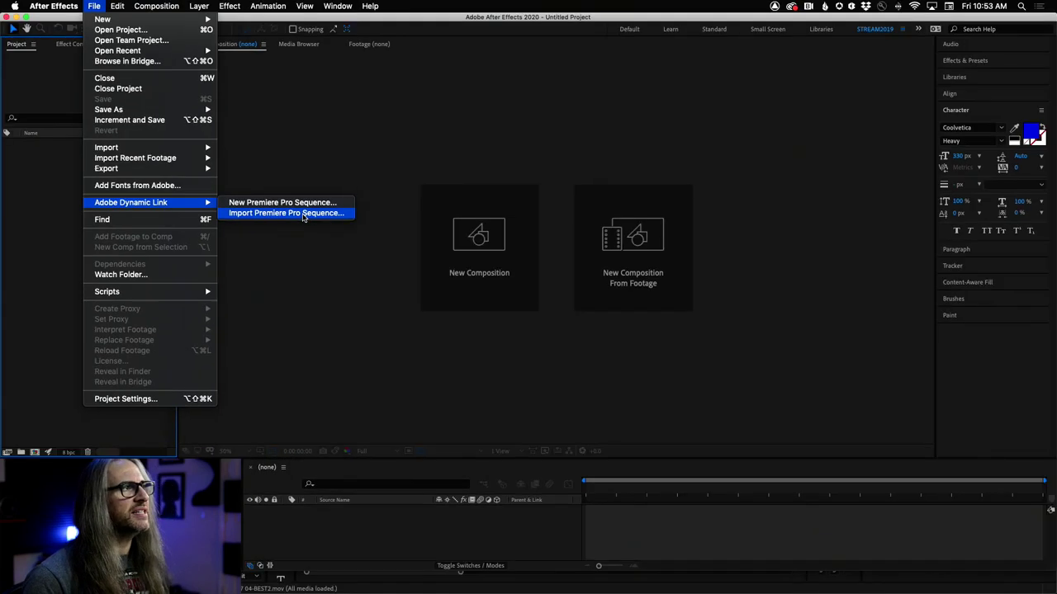
{"action": "left_click", "coordinate": [248, 219]}
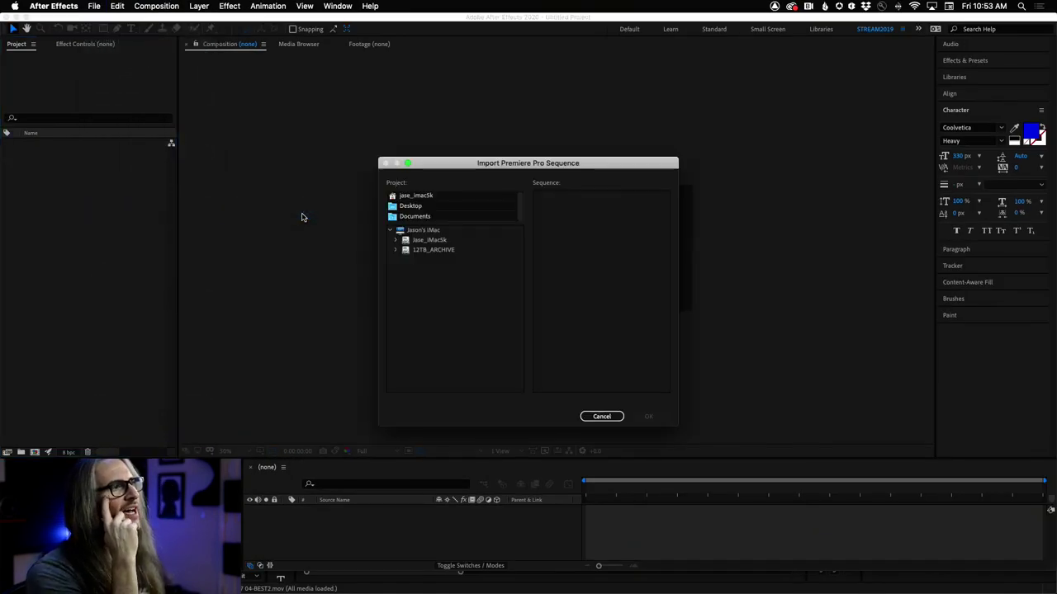
{"action": "left_click", "coordinate": [397, 241]}
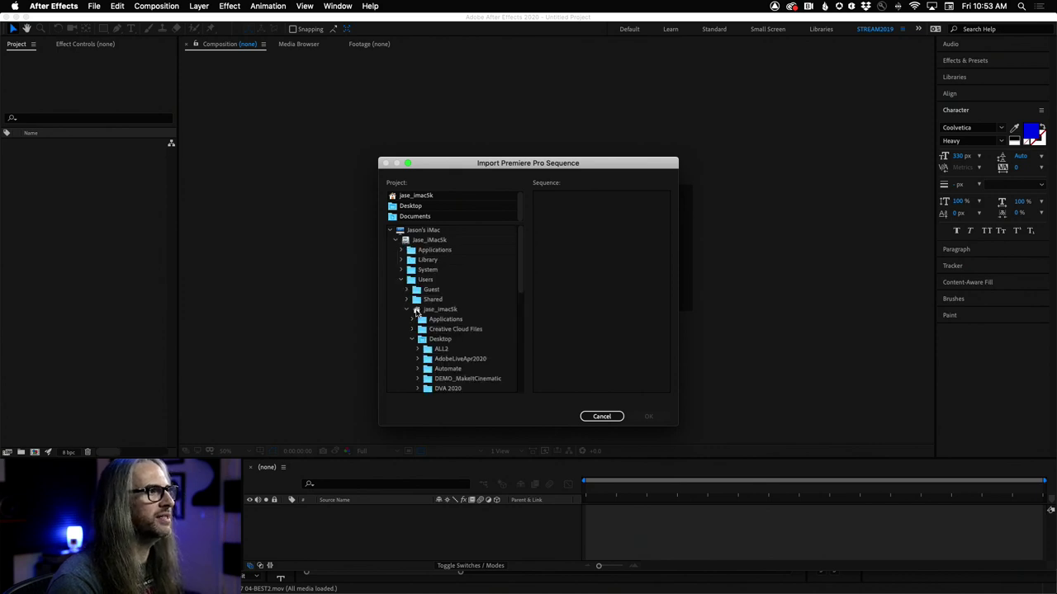
{"action": "scroll", "coordinate": [458, 332], "scroll_direction": "down", "scroll_amount": 3}
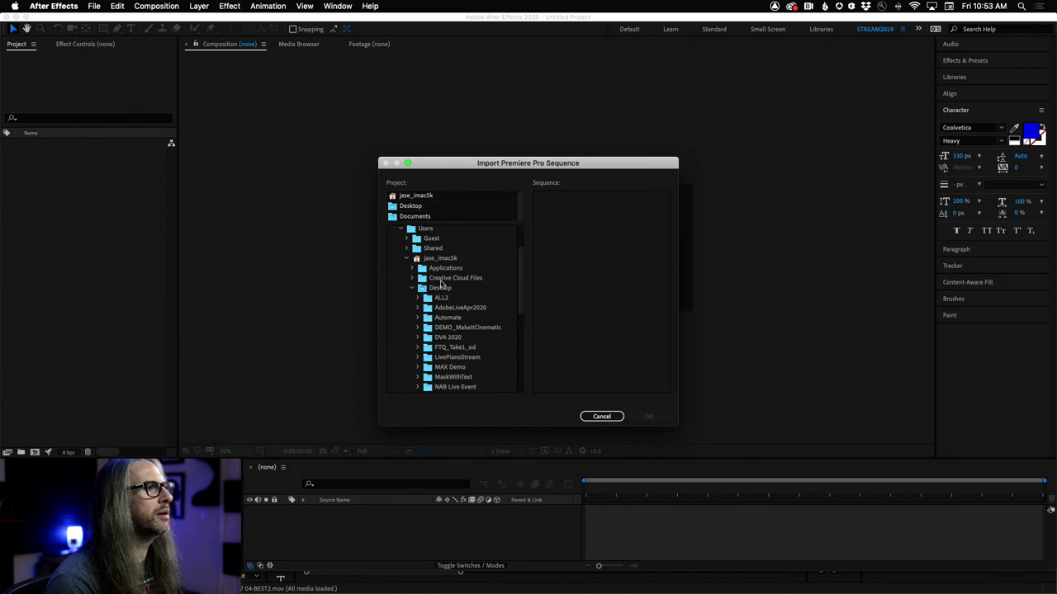
{"action": "scroll", "coordinate": [436, 262], "scroll_direction": "up", "scroll_amount": 3}
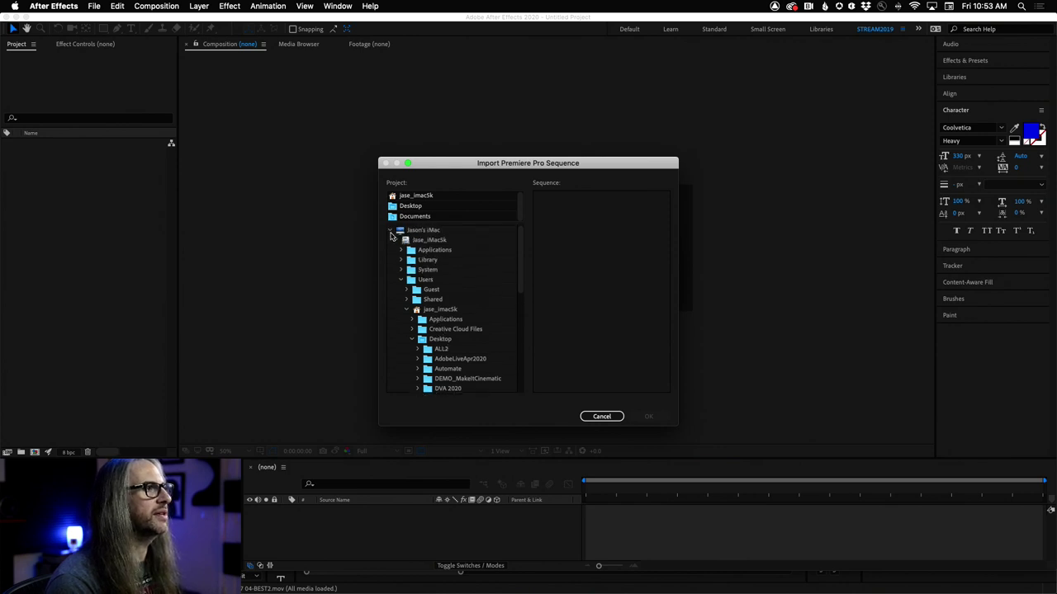
{"action": "left_click", "coordinate": [395, 241]}
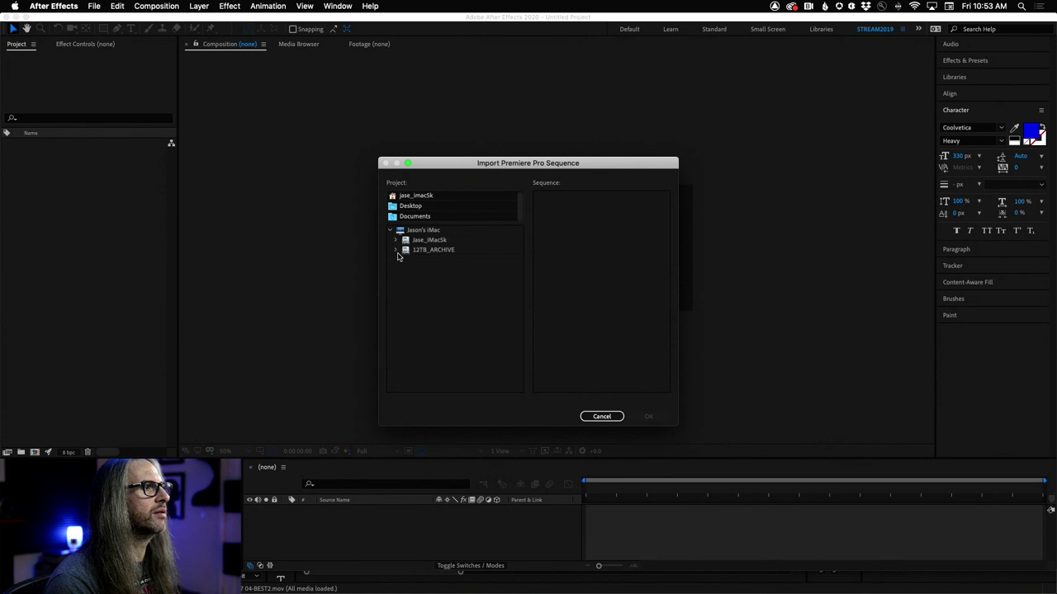
{"action": "left_click", "coordinate": [395, 250]}
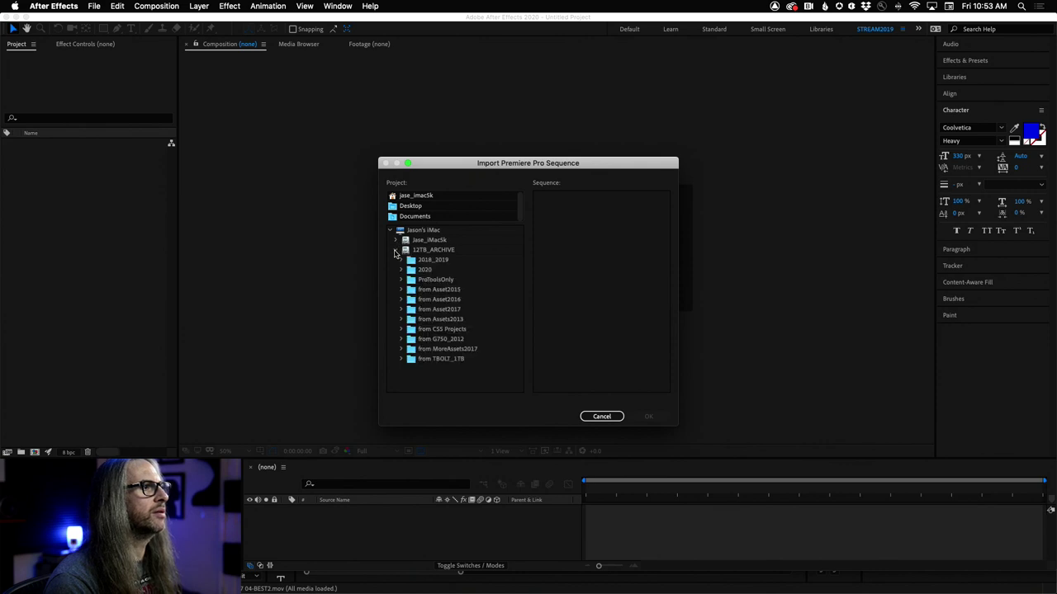
{"action": "left_click", "coordinate": [402, 350]}
{"action": "scroll", "coordinate": [448, 329], "scroll_direction": "down", "scroll_amount": 10}
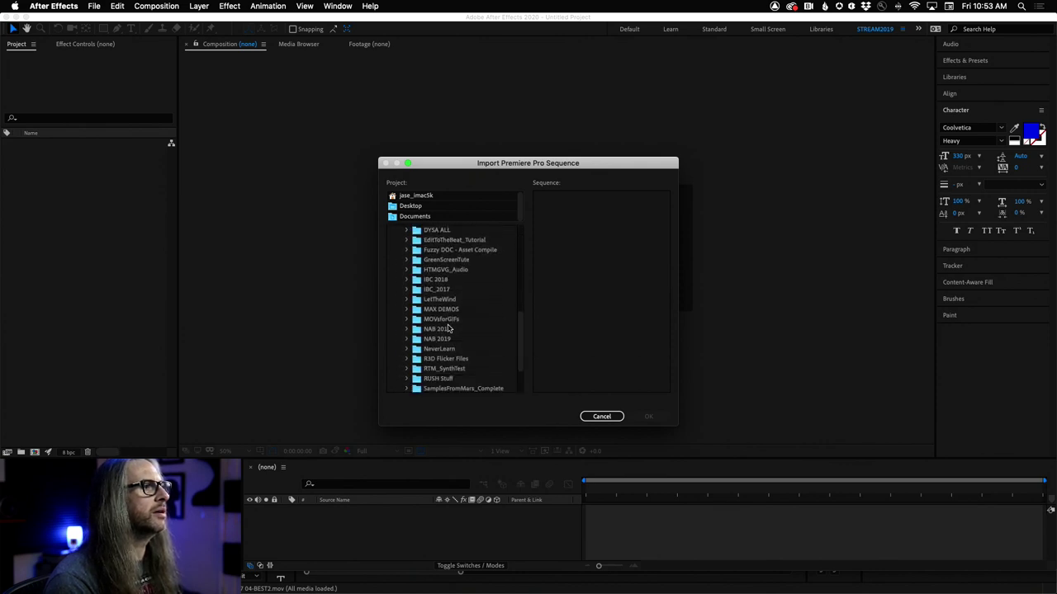
{"action": "left_click", "coordinate": [406, 250]}
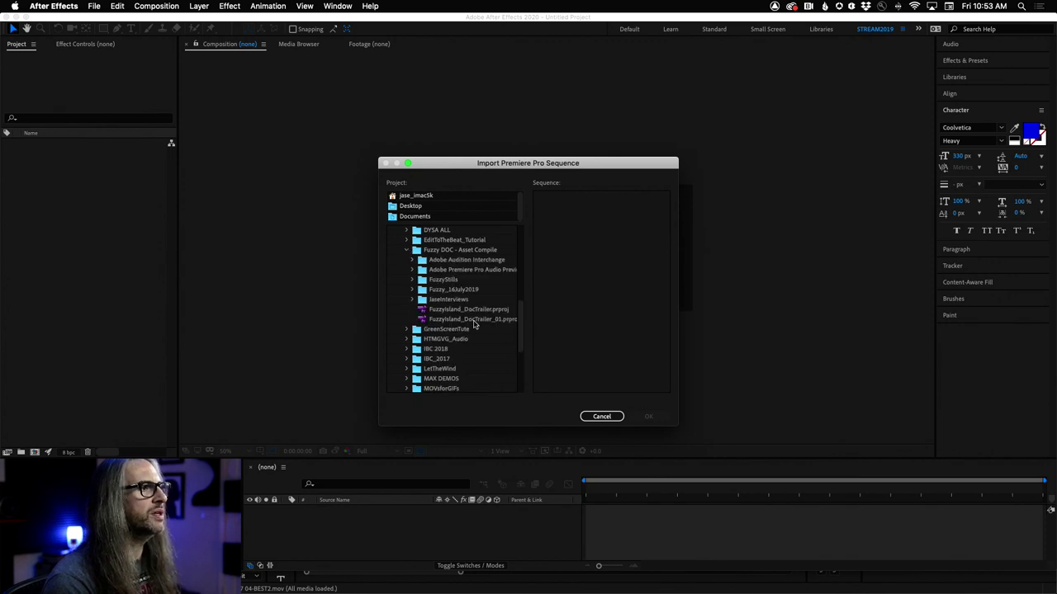
Choose FuzzyIsland_DocTrailer_01.prproj and its MAIN TIMELINE sequence, then cancel the import
{"action": "key", "text": "super+Tab"}
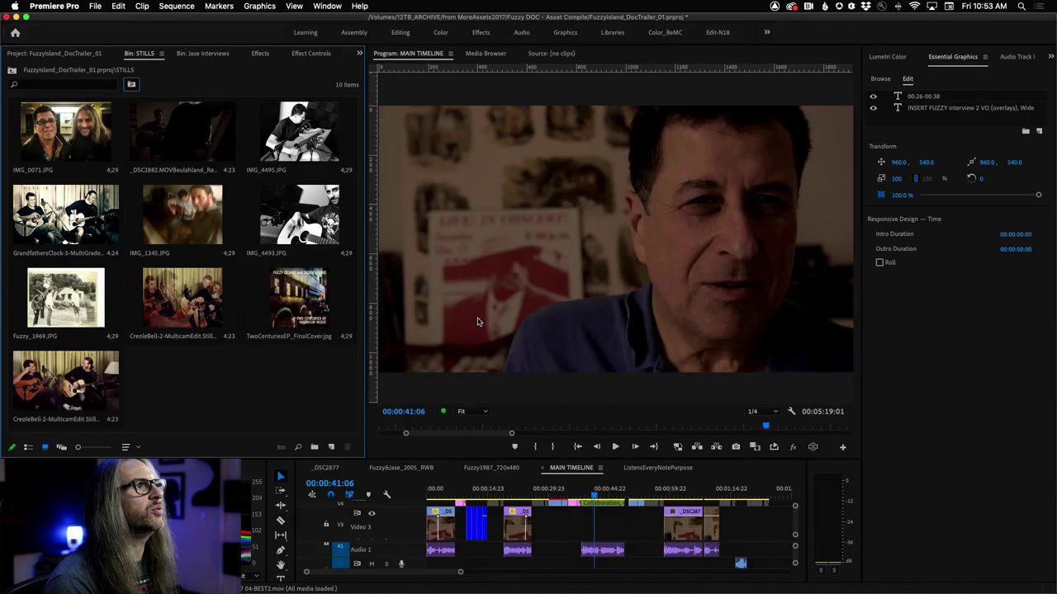
{"action": "key", "text": "super+Tab"}
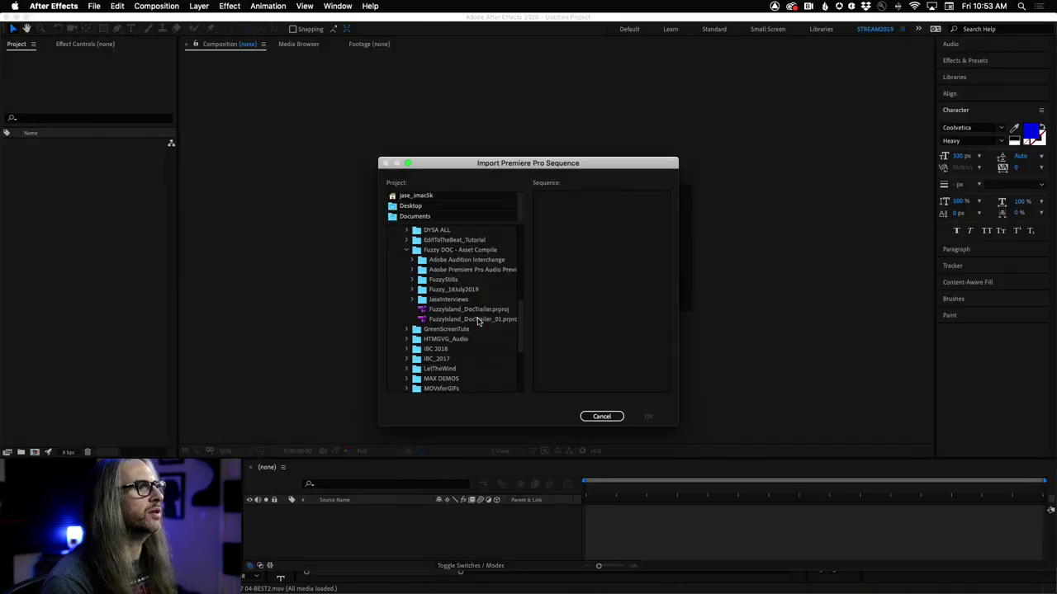
{"action": "left_click", "coordinate": [478, 319]}
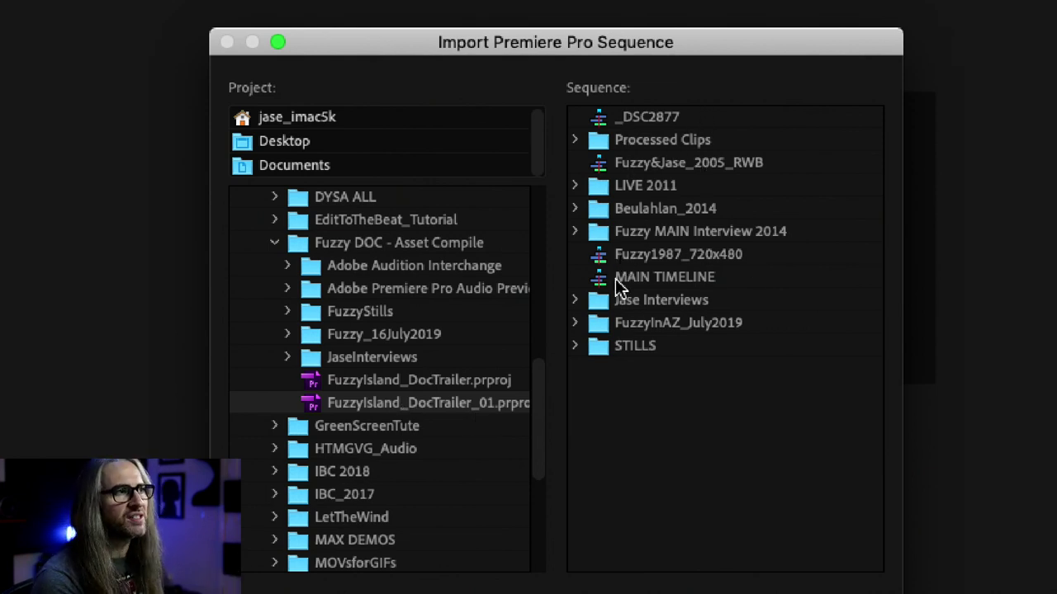
{"action": "left_click", "coordinate": [663, 275]}
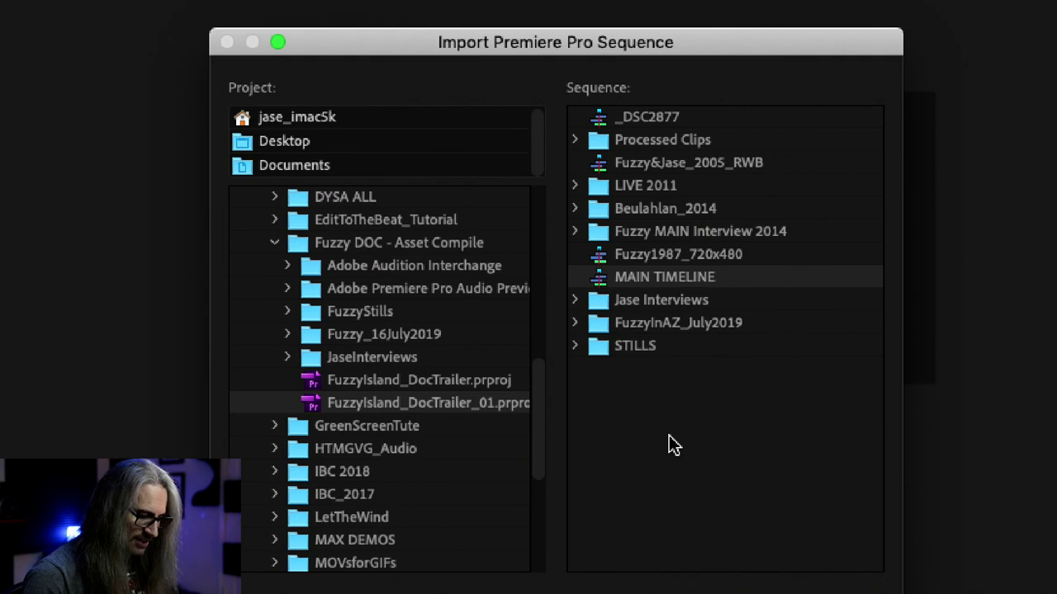
{"action": "left_click", "coordinate": [605, 417]}
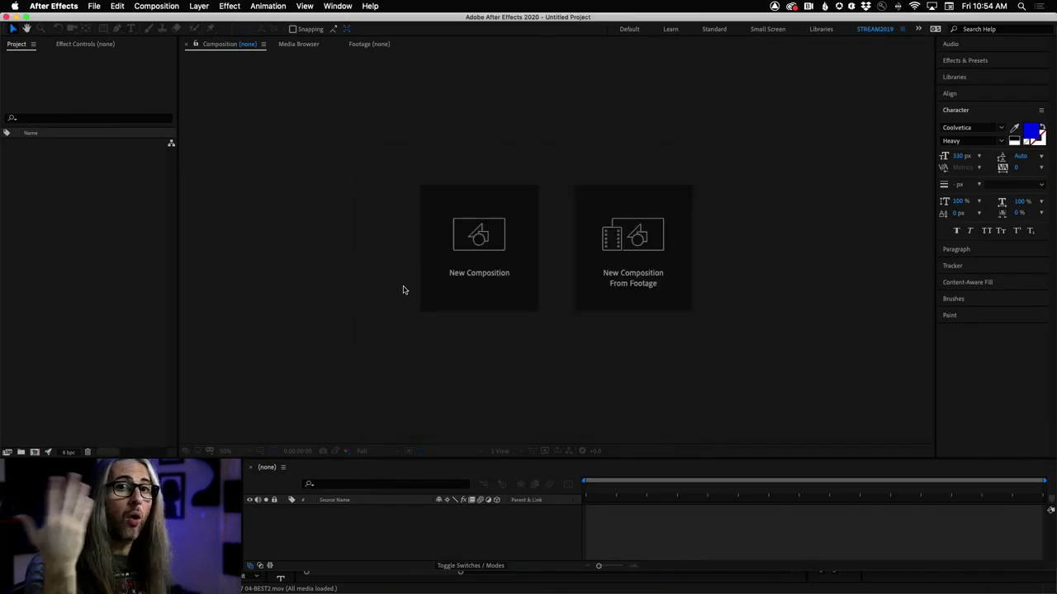
In Premiere, list all project items and select MAIN TIMELINE, then return to After Effects
{"action": "key", "text": "super+Tab"}
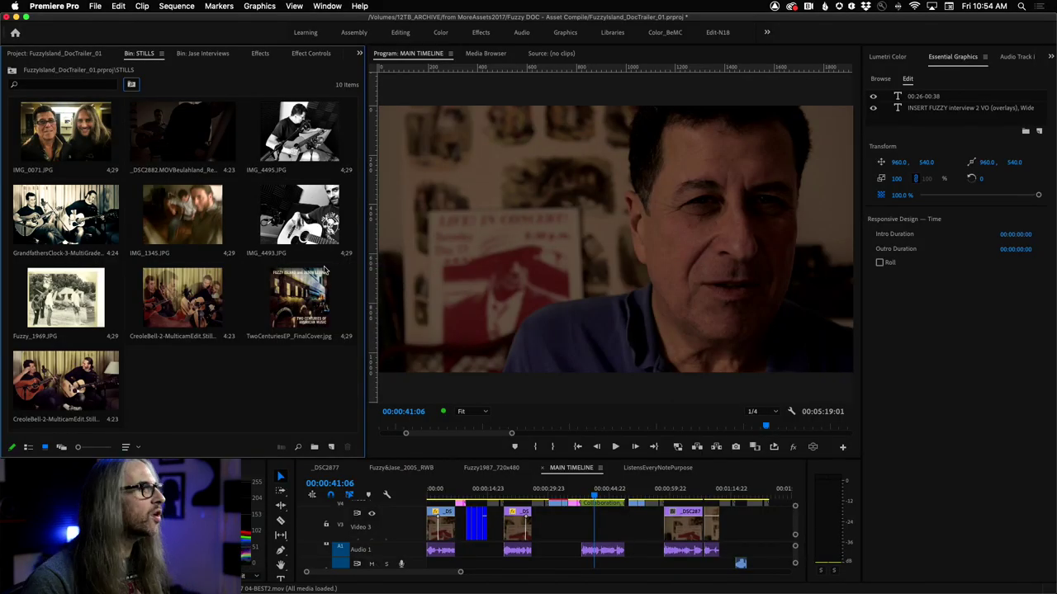
{"action": "left_click", "coordinate": [39, 53]}
{"action": "left_click", "coordinate": [27, 447]}
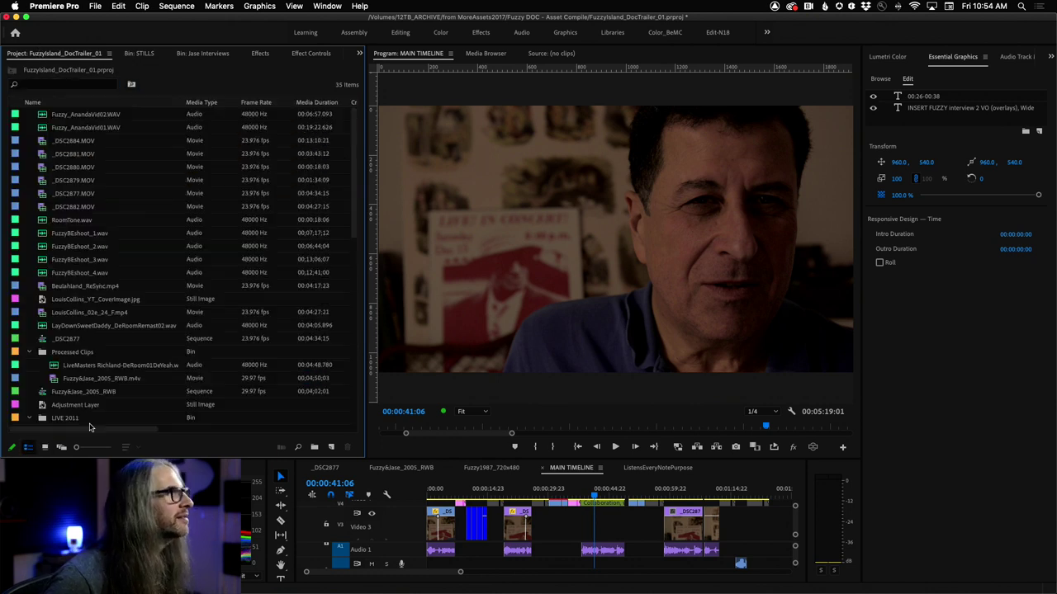
{"action": "scroll", "coordinate": [128, 361], "scroll_direction": "down", "scroll_amount": 10}
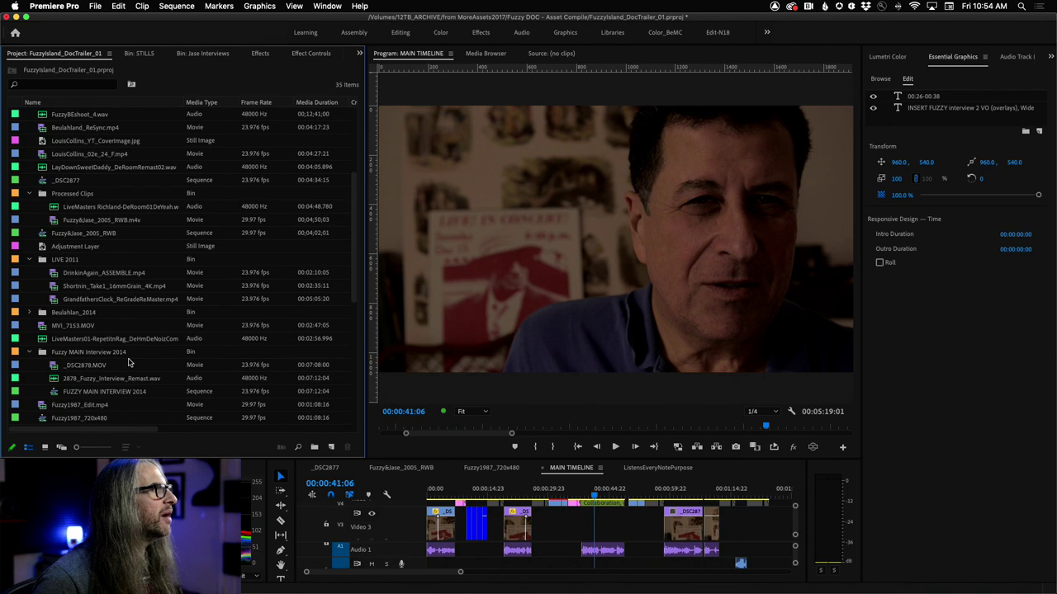
{"action": "left_click", "coordinate": [64, 314]}
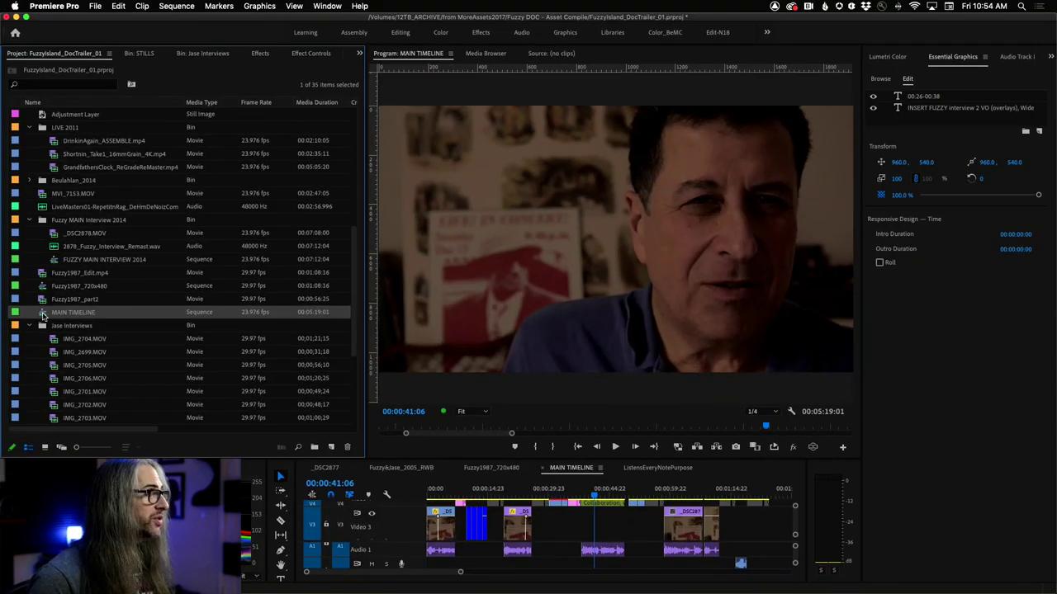
{"action": "key", "text": "super+Tab"}
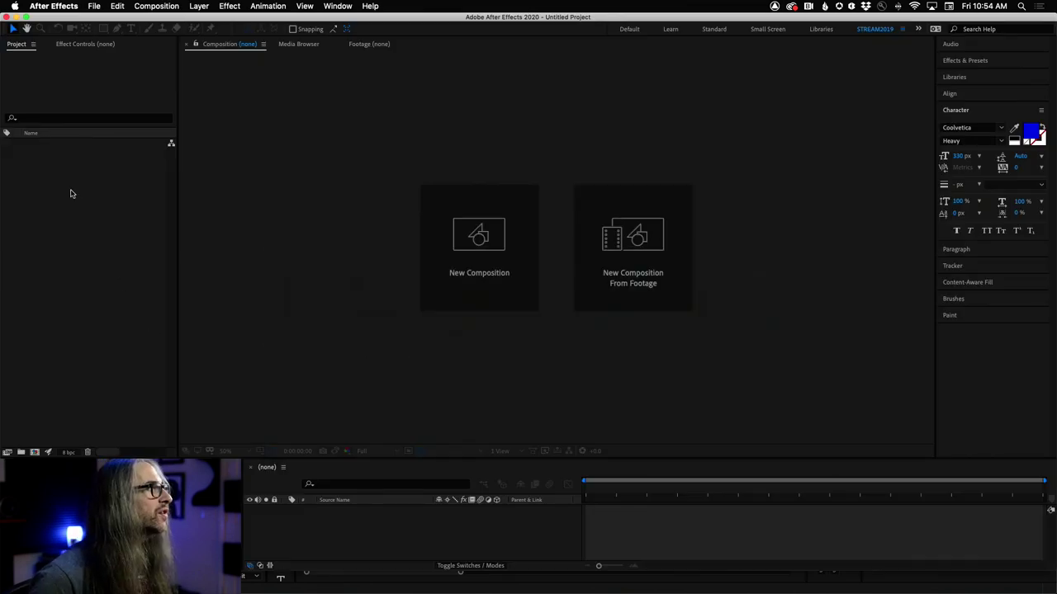
Paste the MAIN TIMELINE sequence into the project and build a new composition from it
{"action": "key", "text": "super+v"}
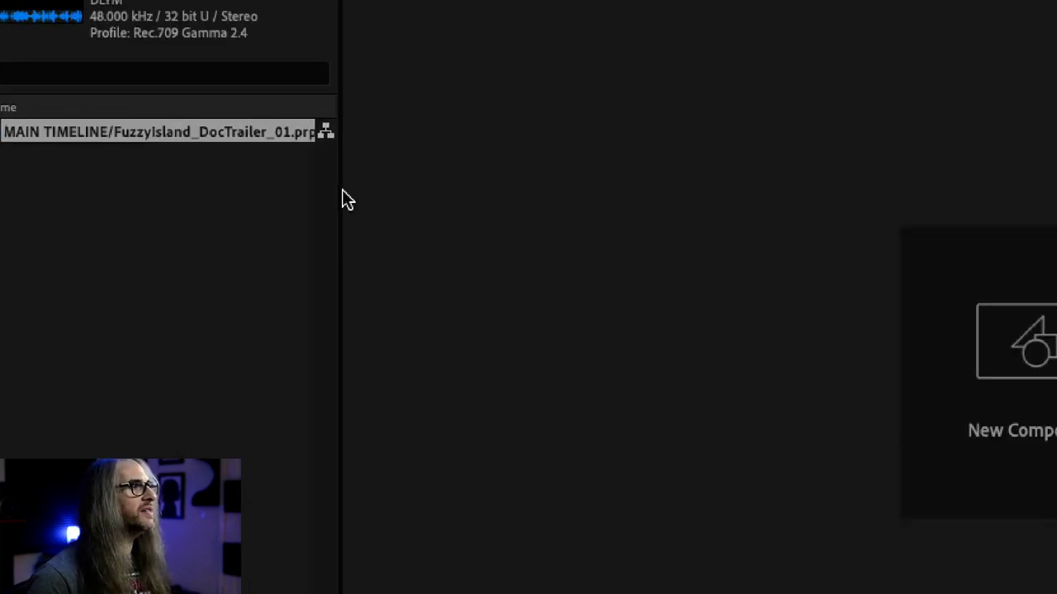
{"action": "left_click_drag", "start_coordinate": [342, 191], "coordinate": [379, 194]}
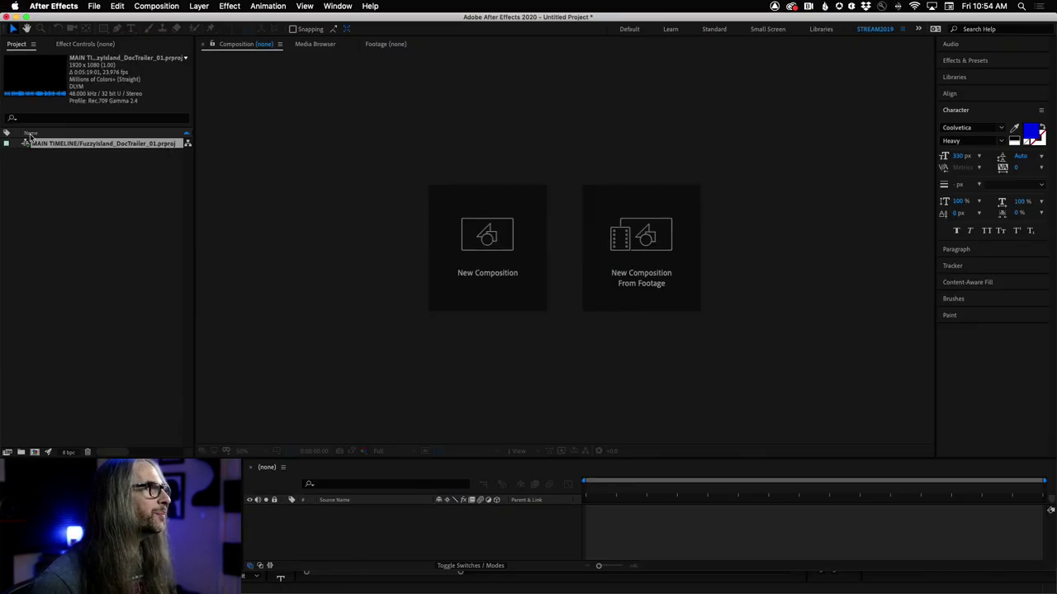
{"action": "left_click", "coordinate": [25, 144]}
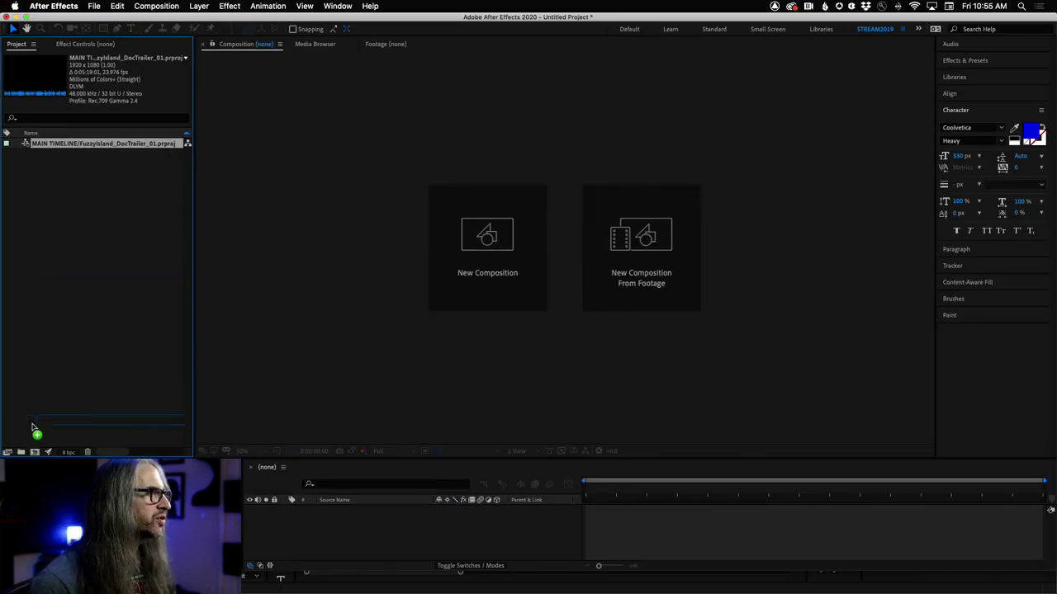
{"action": "left_click", "coordinate": [34, 452]}
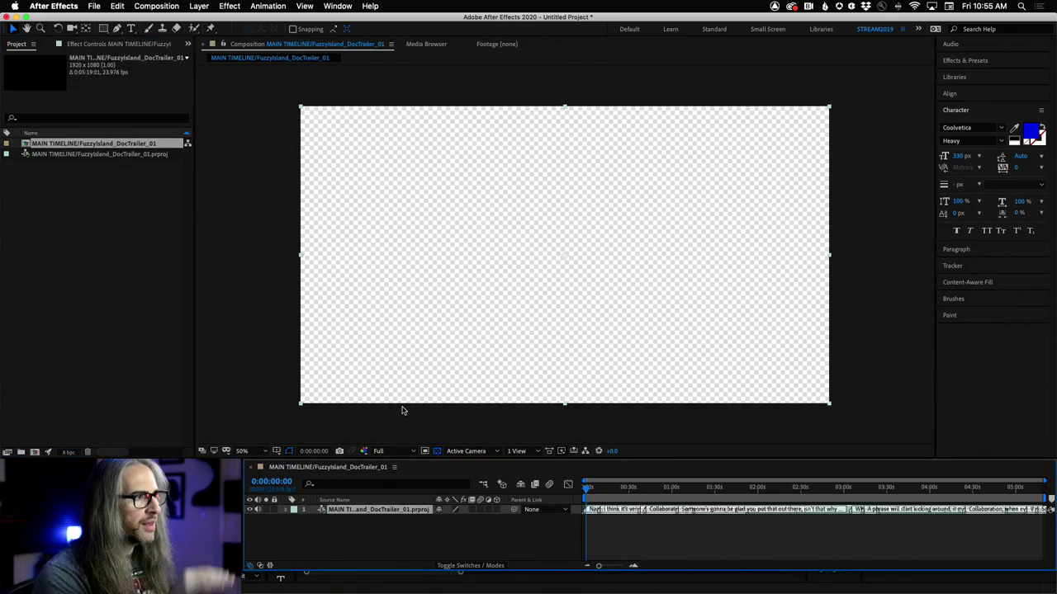
Turn off the transparency grid and preview the linked interview footage over black
{"action": "left_click", "coordinate": [437, 451]}
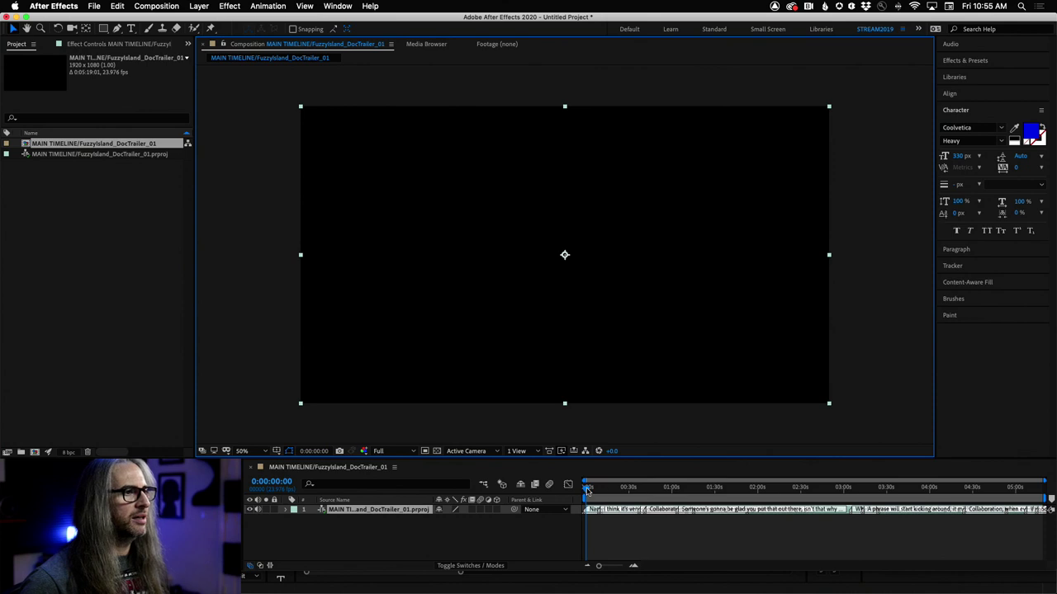
{"action": "left_click_drag", "start_coordinate": [586, 489], "coordinate": [625, 489]}
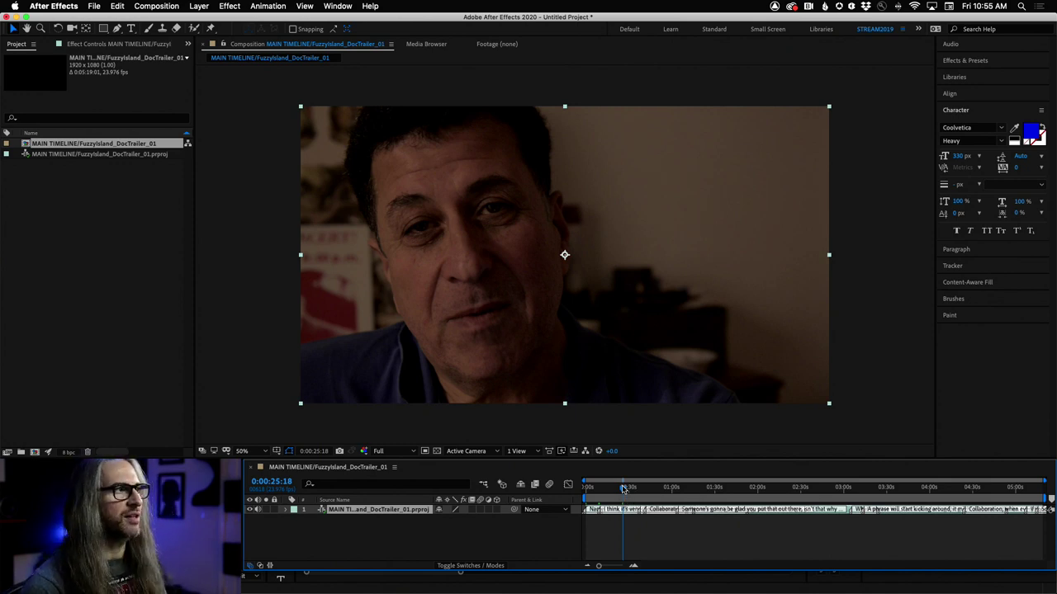
{"action": "key", "text": "space"}
{"action": "key", "text": "space"}
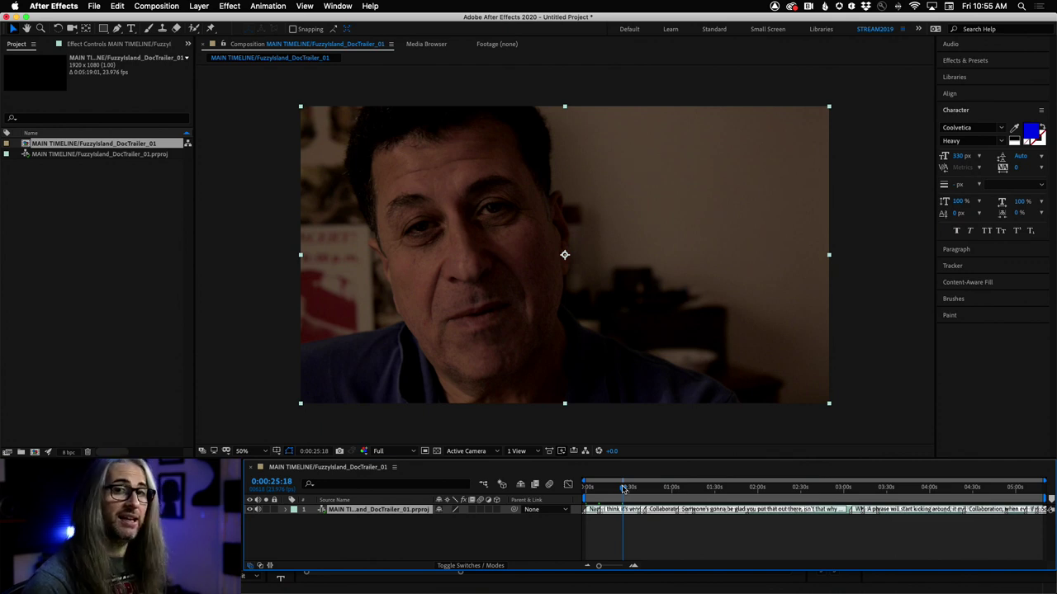
{"action": "key", "text": "space"}
{"action": "key", "text": "space"}
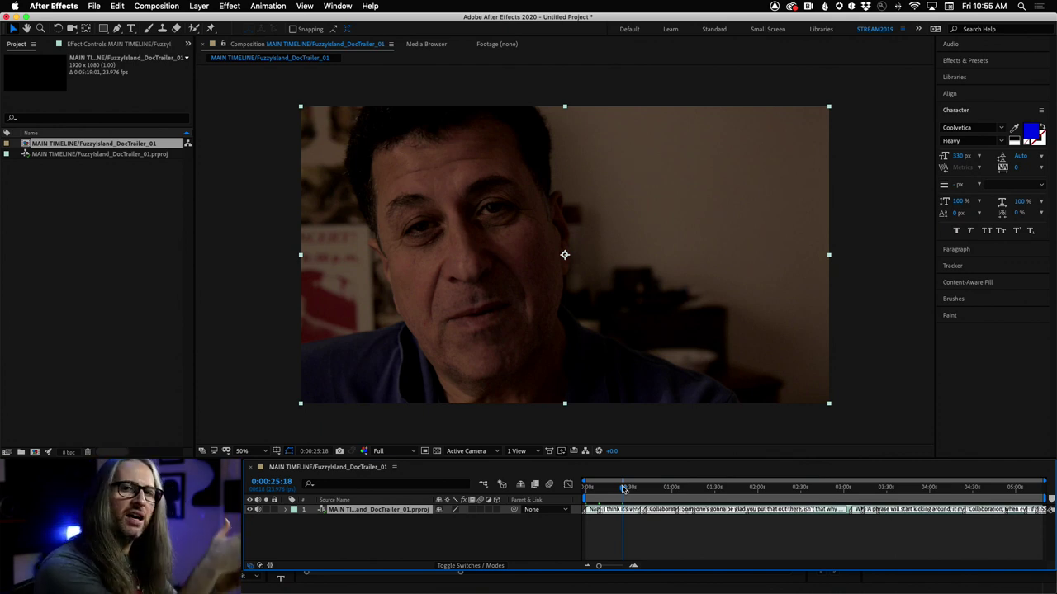
{"action": "key", "text": "space"}
{"action": "key", "text": "space"}
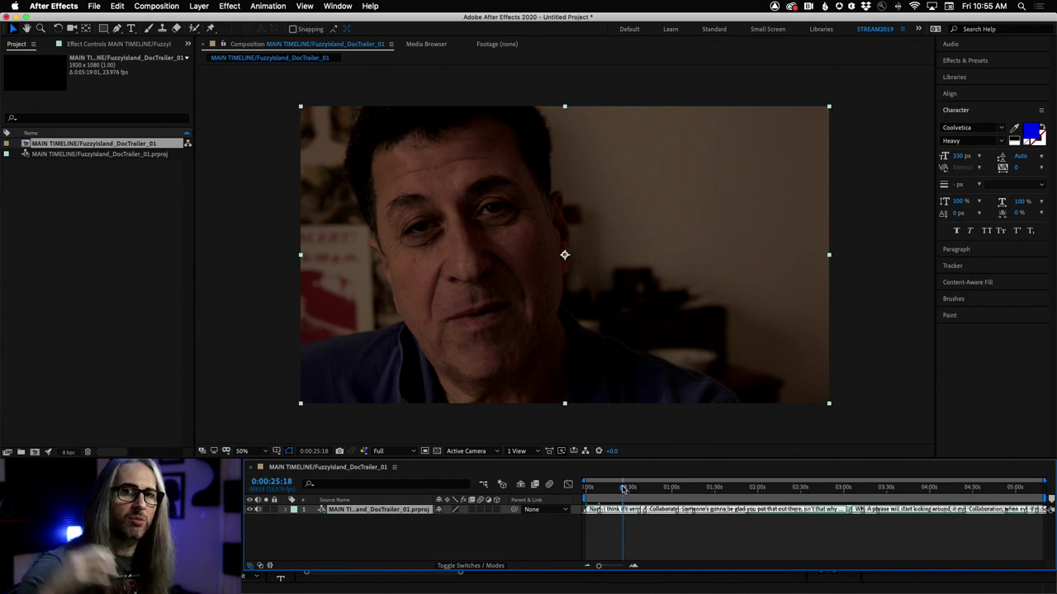
{"action": "key", "text": "space"}
{"action": "key", "text": "space"}
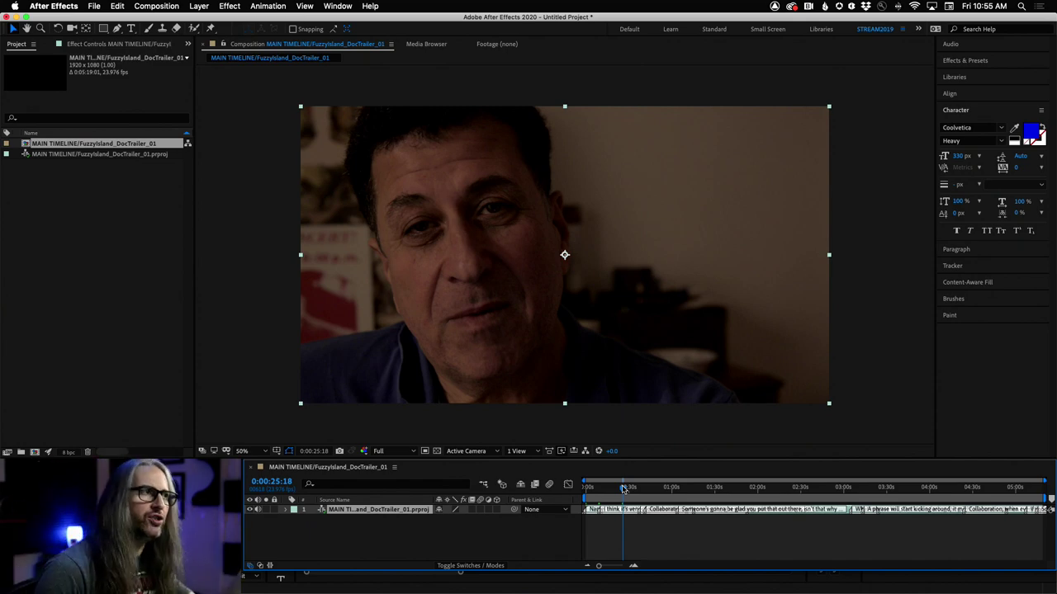
{"action": "key", "text": "super+Tab"}
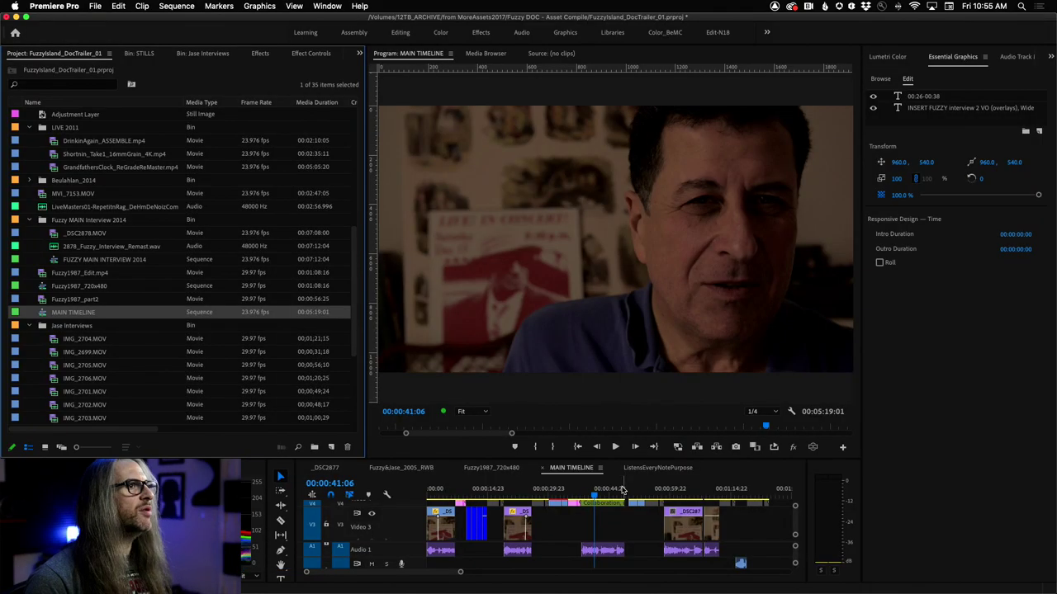
Move the MAIN TIMELINE playhead to 00:00:25:18 and open the STILLS bin
{"action": "left_click", "coordinate": [331, 484]}
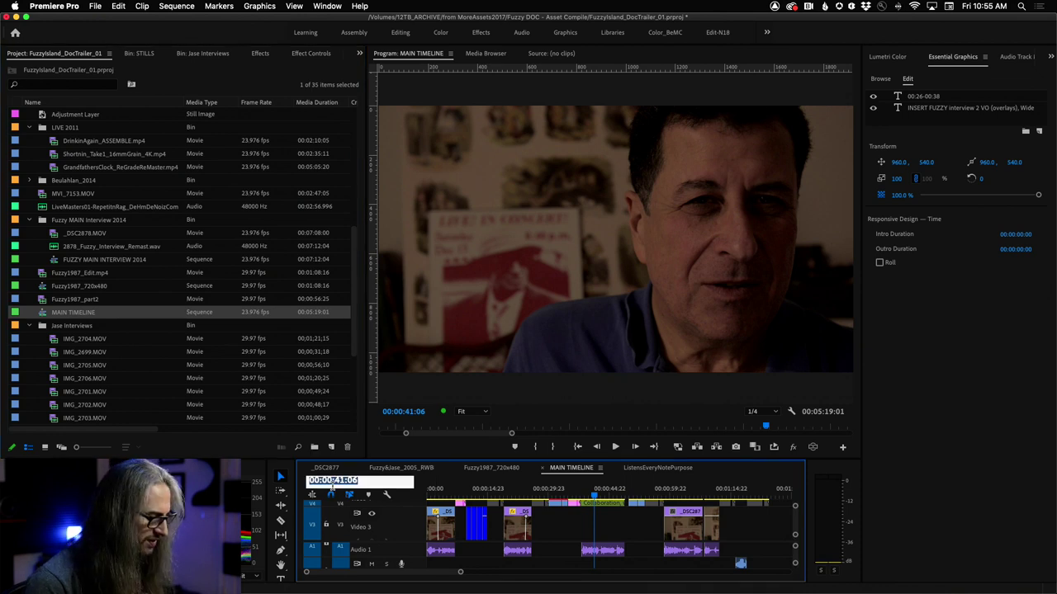
{"action": "type", "text": "25:1"}
{"action": "type", "text": "8"}
{"action": "key", "text": "Return"}
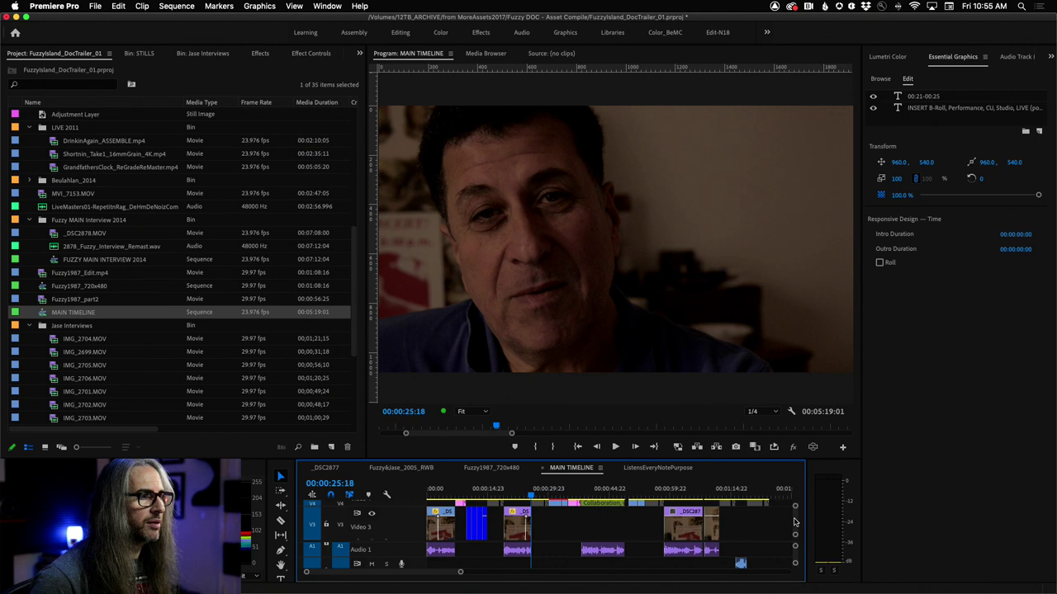
{"action": "scroll", "coordinate": [795, 522], "scroll_direction": "up", "scroll_amount": 3}
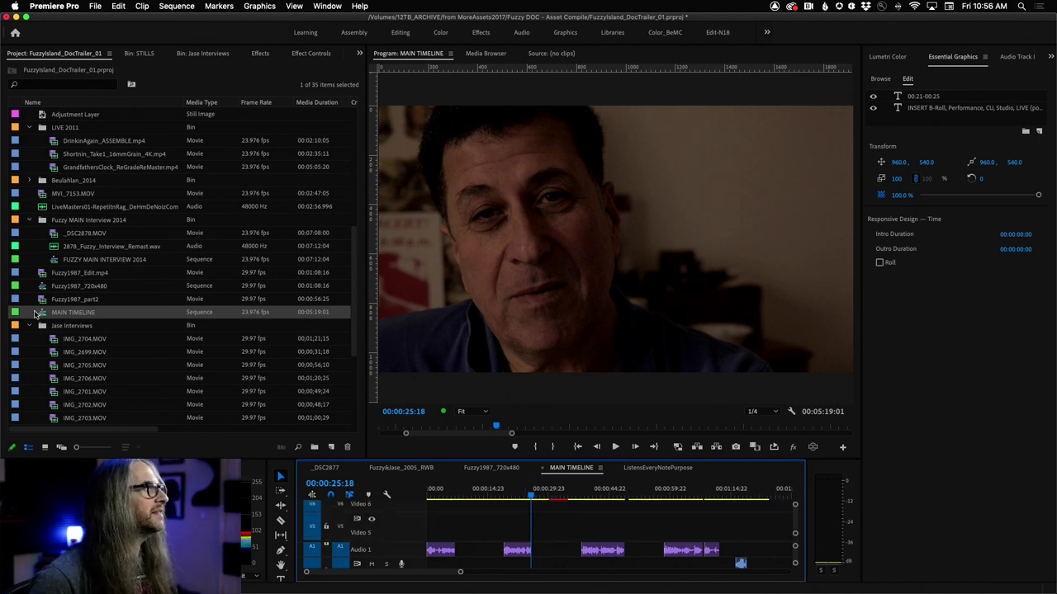
{"action": "left_click", "coordinate": [138, 54]}
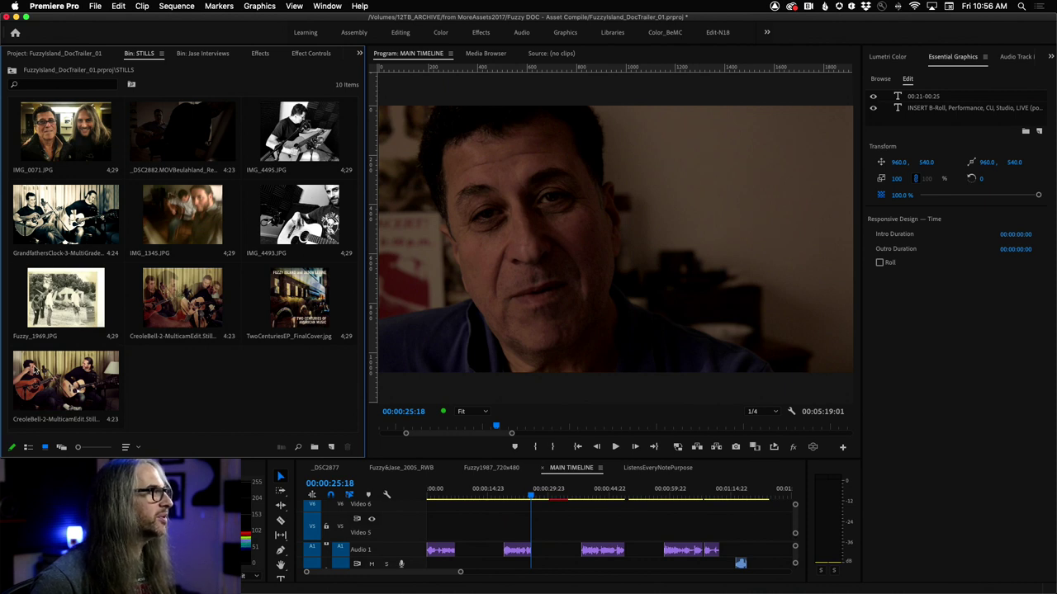
Place Fuzzy_1969.JPG on Video 5 at the playhead and scale it to frame size
{"action": "left_click_drag", "start_coordinate": [56, 303], "coordinate": [471, 529]}
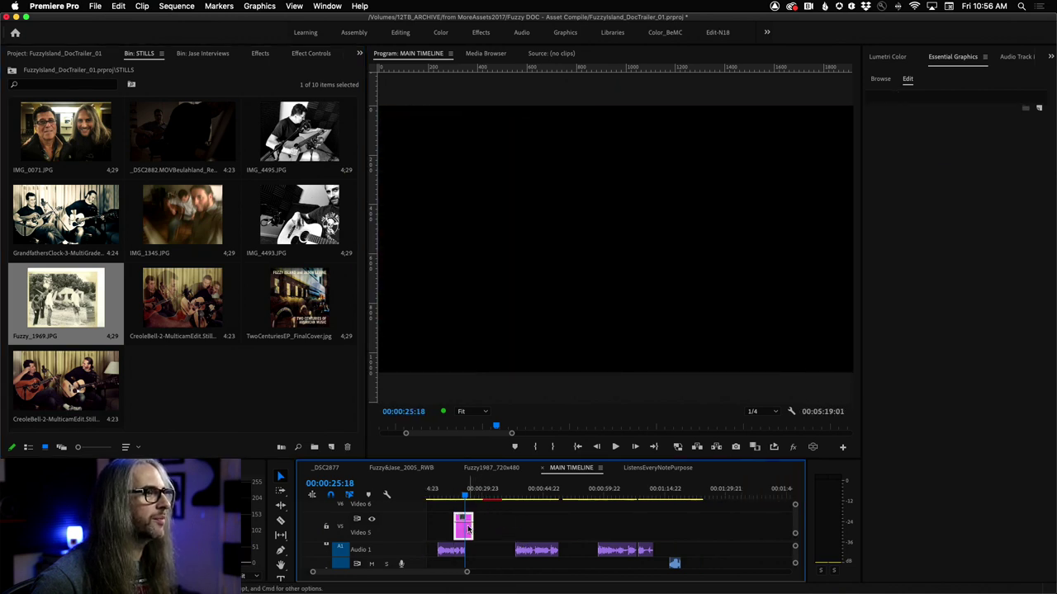
{"action": "scroll", "coordinate": [460, 525], "scroll_direction": "right", "scroll_amount": 2}
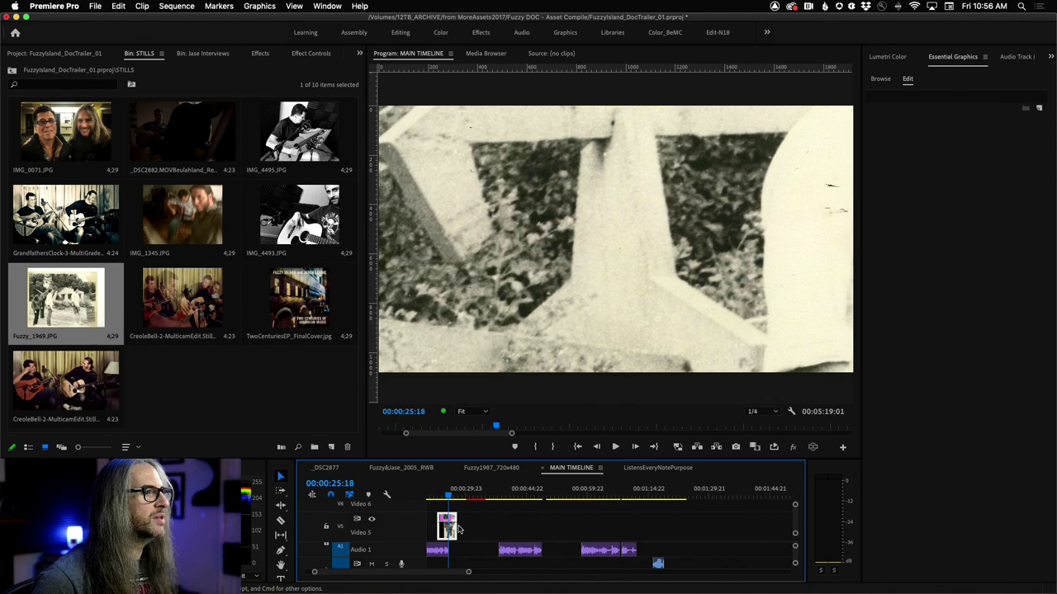
{"action": "right_click", "coordinate": [450, 531]}
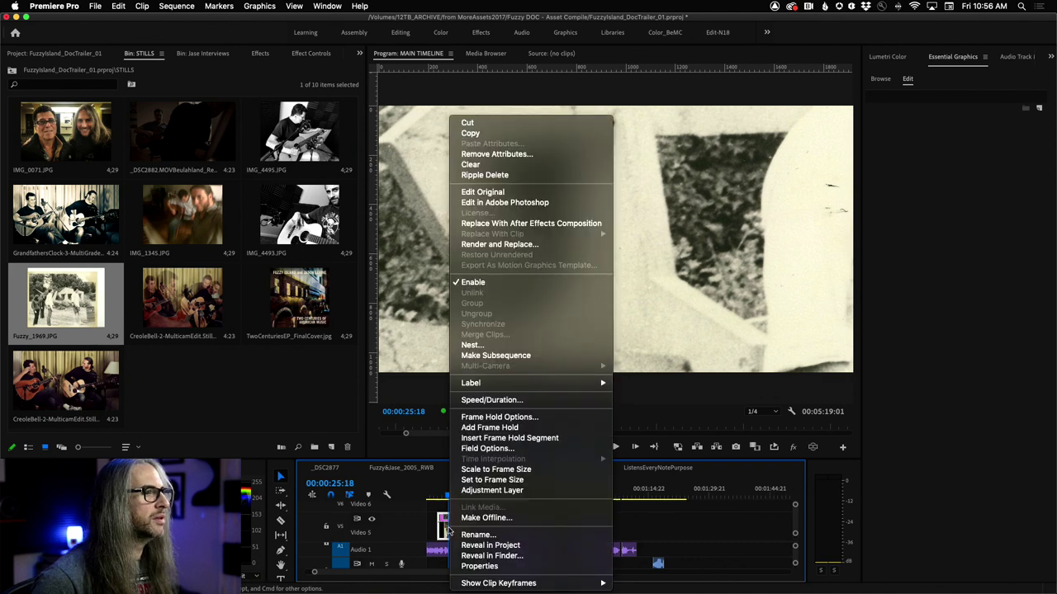
{"action": "left_click", "coordinate": [521, 469]}
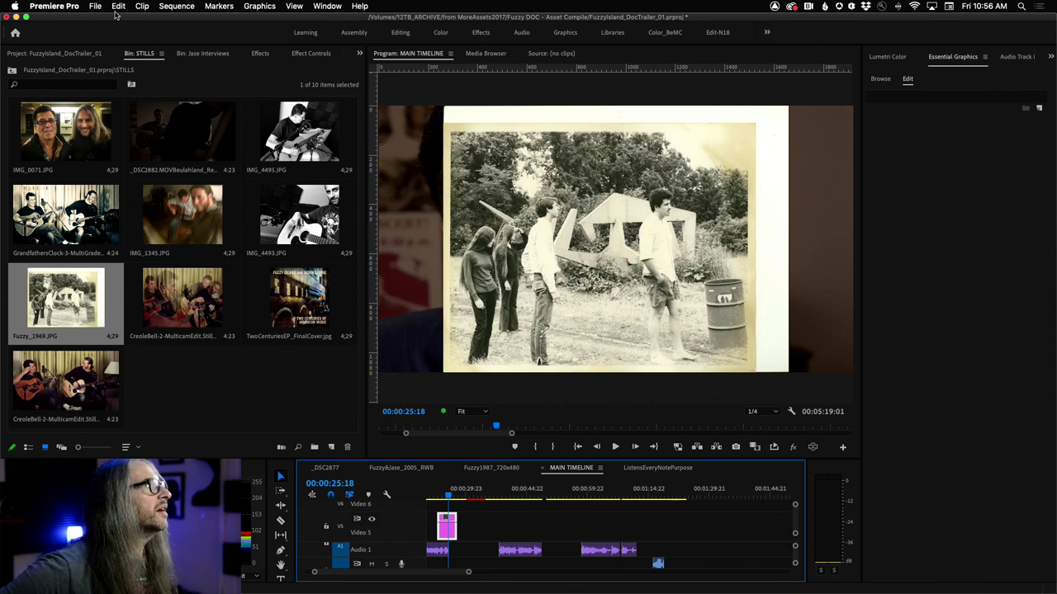
{"action": "left_click", "coordinate": [300, 54]}
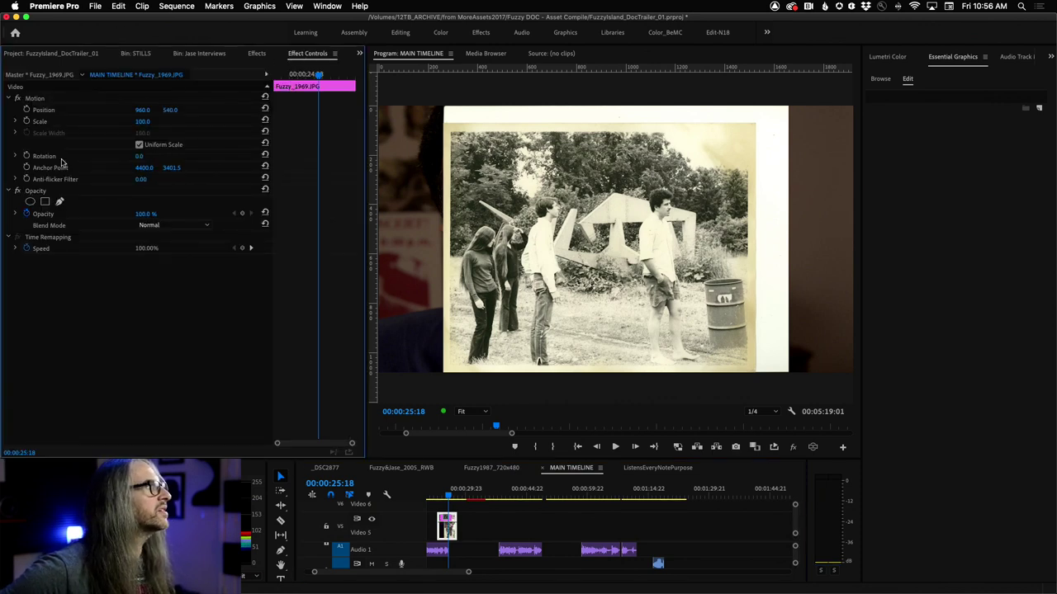
Enlarge the 1969 photo to 169% and blend it with Soft Light, after trying Overlay and Screen
{"action": "left_click_drag", "start_coordinate": [142, 121], "coordinate": [99, 184]}
{"action": "left_click", "coordinate": [130, 115]}
{"action": "left_click", "coordinate": [161, 225]}
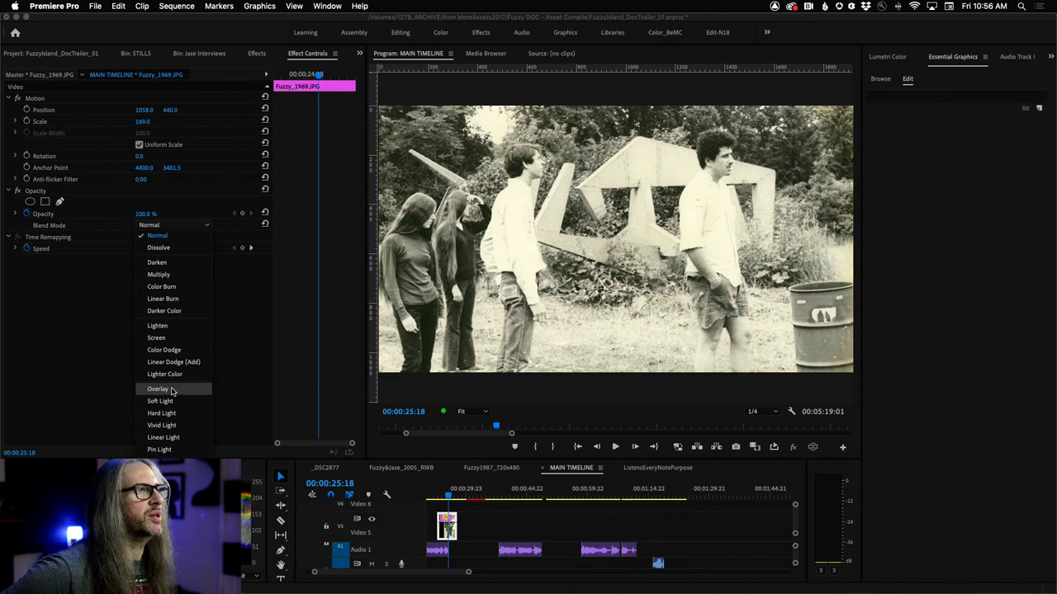
{"action": "left_click", "coordinate": [159, 389]}
{"action": "left_click", "coordinate": [170, 225]}
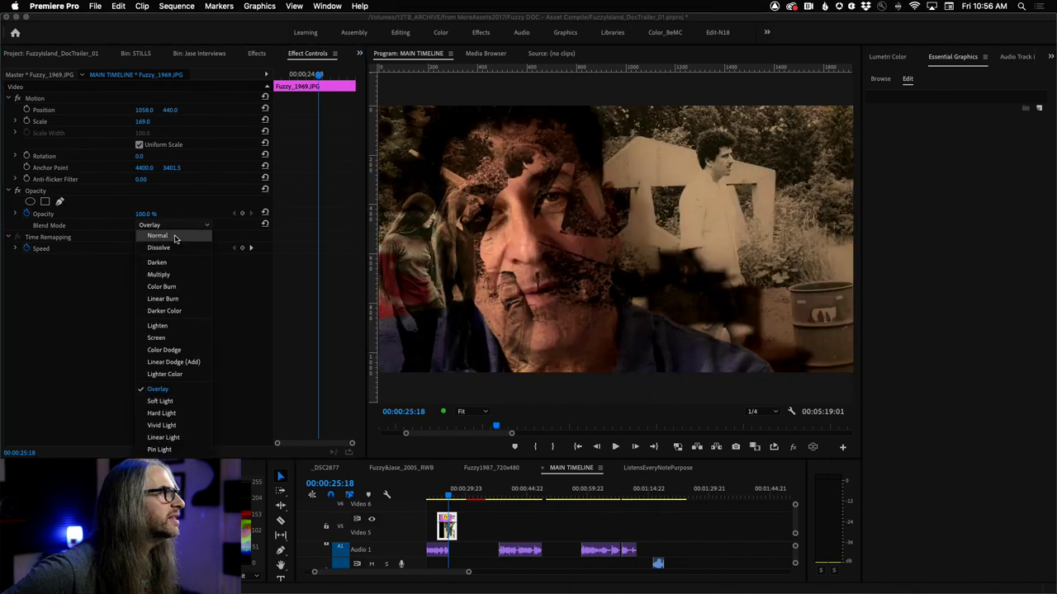
{"action": "left_click", "coordinate": [179, 338]}
{"action": "left_click", "coordinate": [163, 226]}
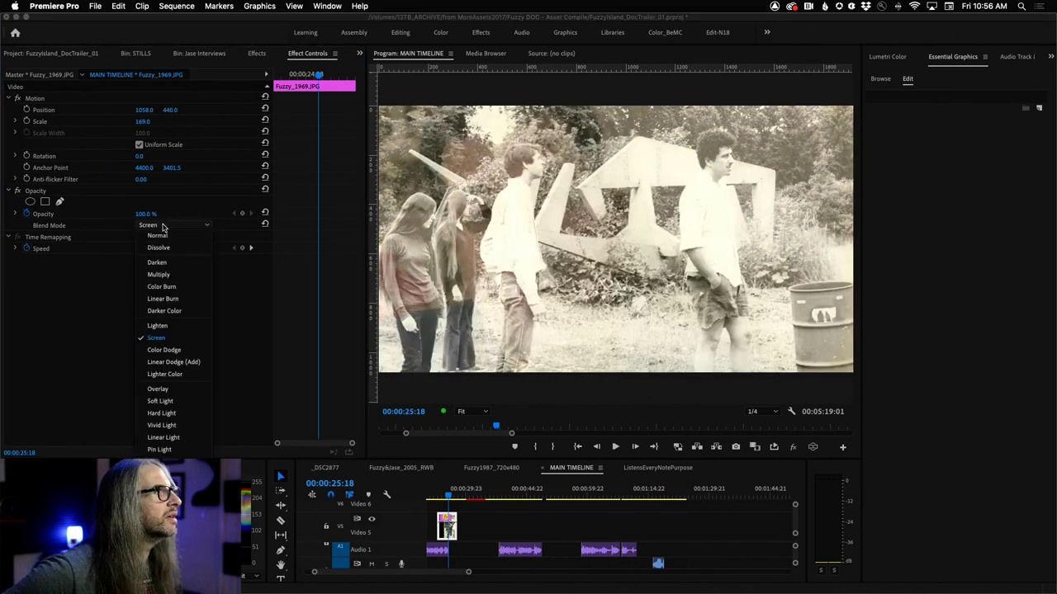
{"action": "left_click", "coordinate": [177, 400]}
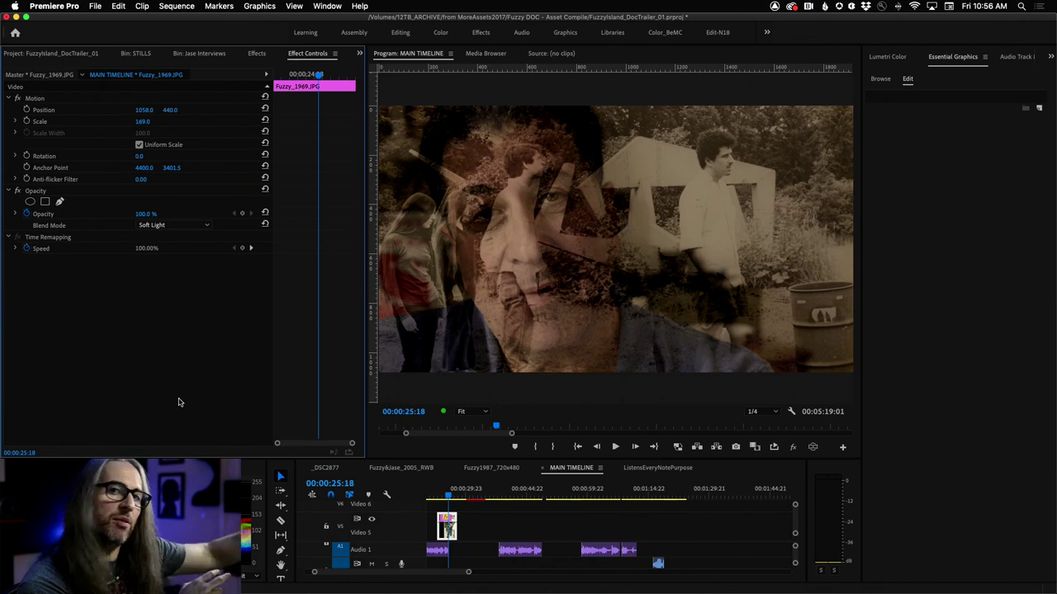
{"action": "key", "text": "super+Tab"}
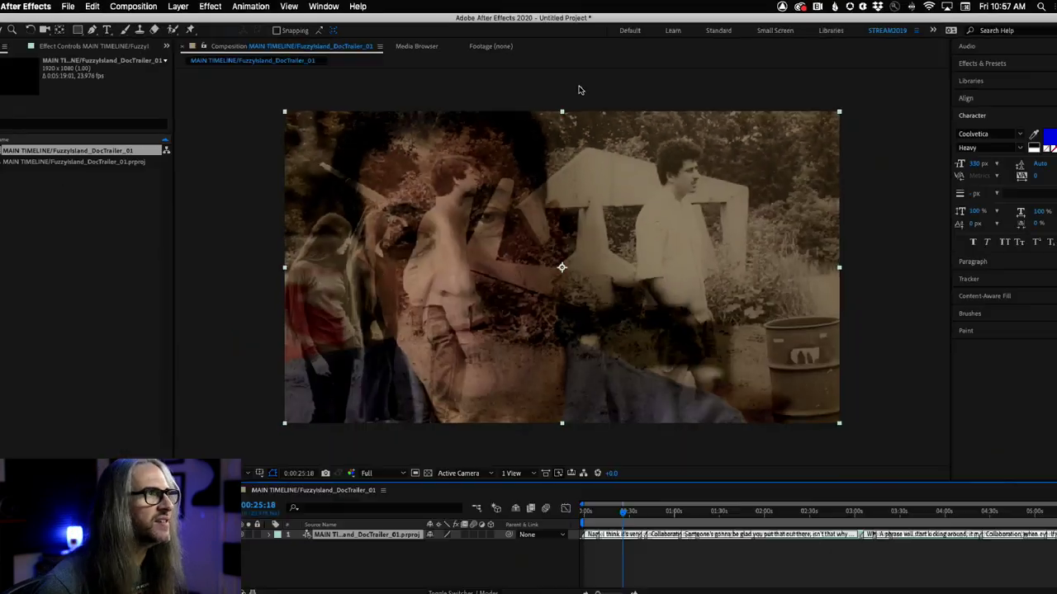
{"action": "key", "text": "super+Tab"}
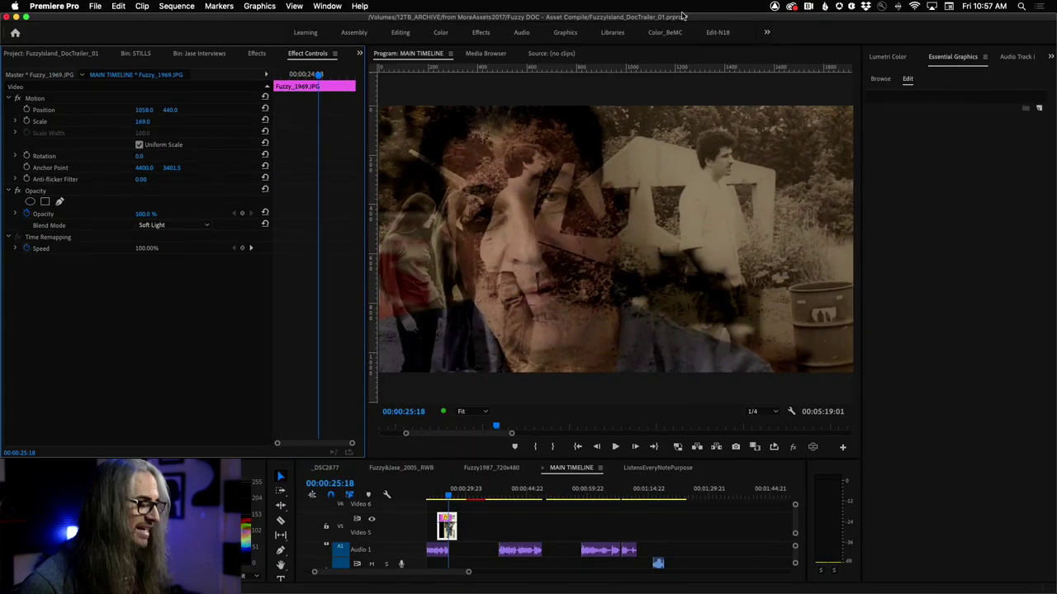
{"action": "key", "text": "super+Tab"}
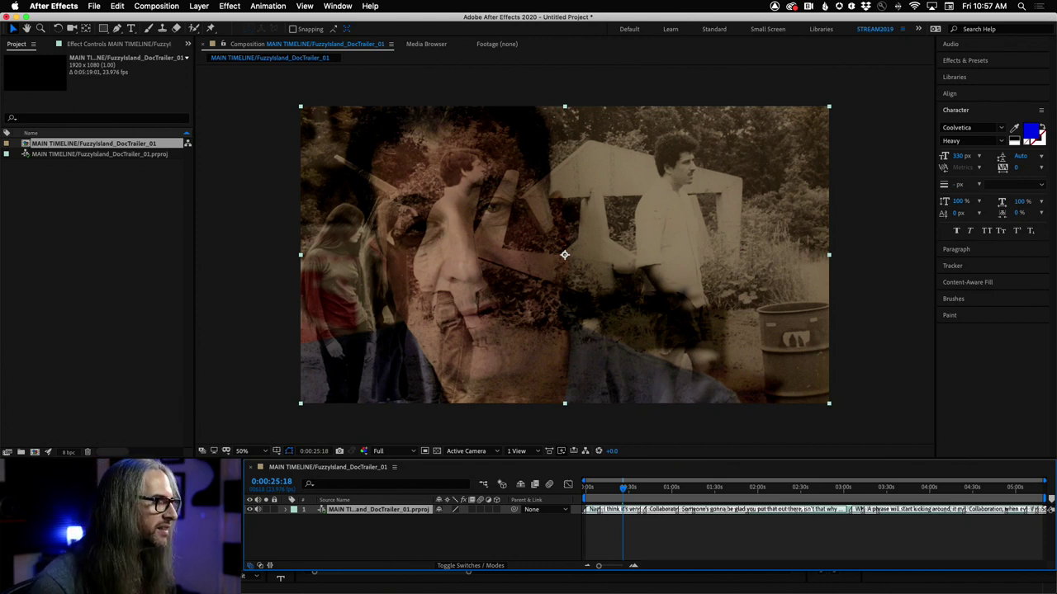
Expand the MAIN TIMELINE layer's properties, its Audio group and the audio waveform
{"action": "left_click", "coordinate": [286, 511]}
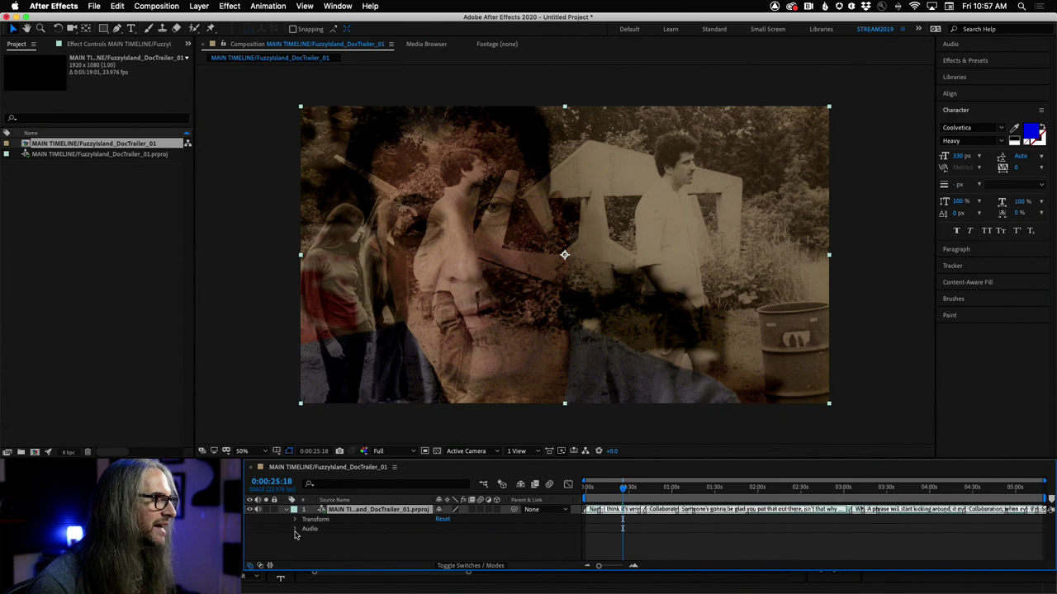
{"action": "left_click", "coordinate": [296, 528]}
{"action": "left_click", "coordinate": [306, 548]}
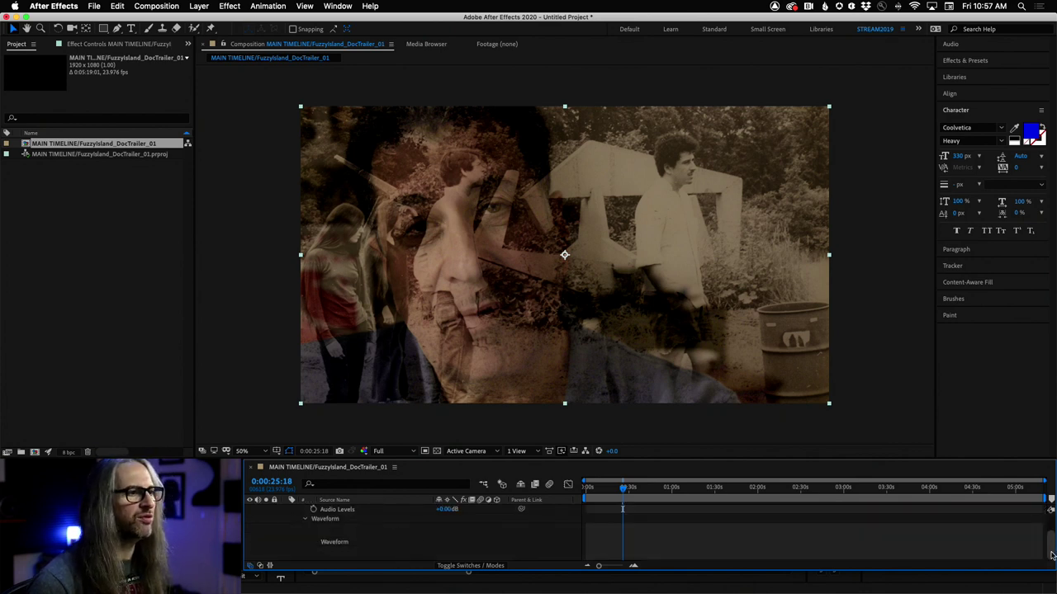
{"action": "scroll", "coordinate": [1050, 553], "scroll_direction": "up", "scroll_amount": 1}
{"action": "scroll", "coordinate": [1050, 553], "scroll_direction": "down", "scroll_amount": 1}
{"action": "scroll", "coordinate": [1051, 549], "scroll_direction": "up", "scroll_amount": 3}
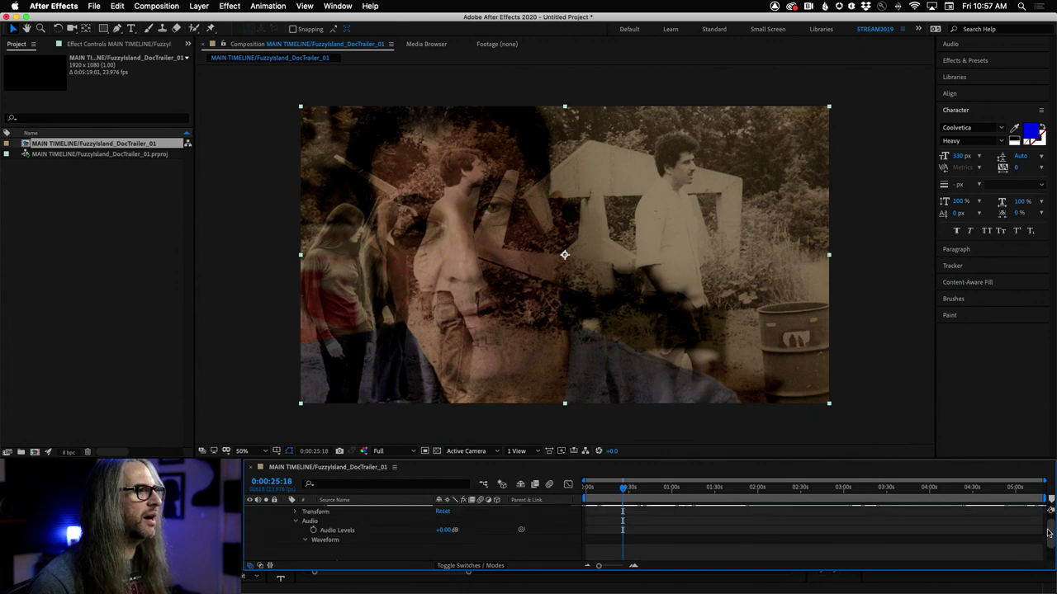
{"action": "left_click", "coordinate": [328, 542]}
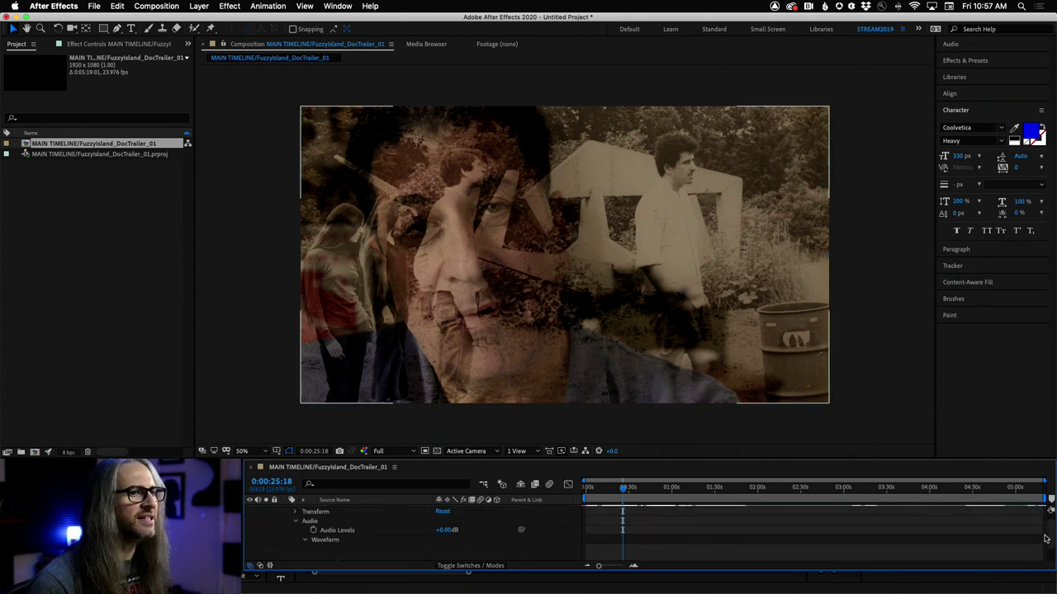
Scrub forward through the comp to review the overlay and the layer's waveform
{"action": "scroll", "coordinate": [1047, 528], "scroll_direction": "up", "scroll_amount": 1}
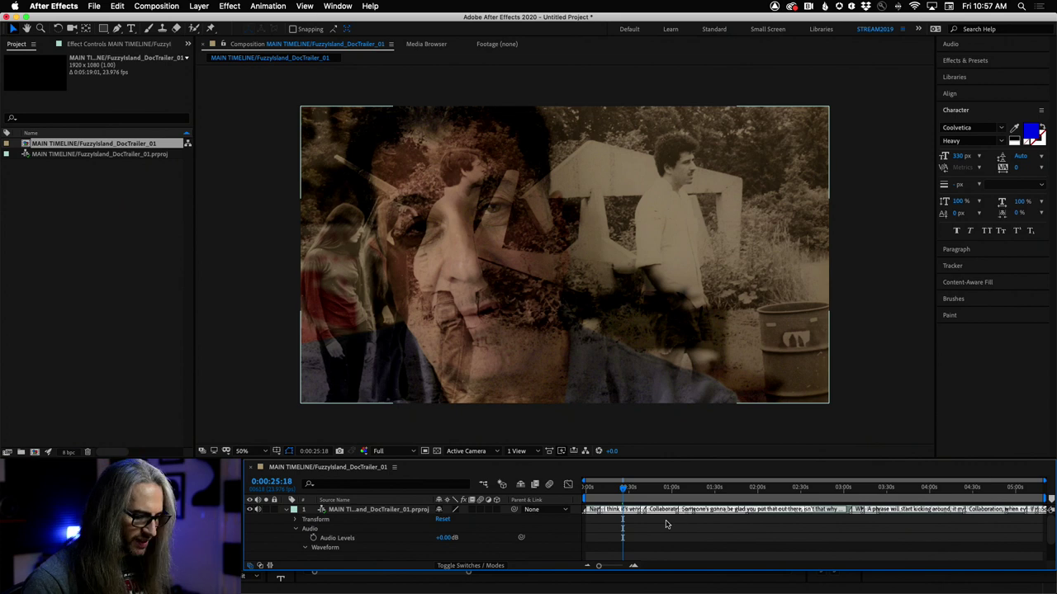
{"action": "scroll", "coordinate": [671, 523], "scroll_direction": "up", "scroll_amount": 8}
{"action": "scroll", "coordinate": [673, 522], "scroll_direction": "down", "scroll_amount": 5}
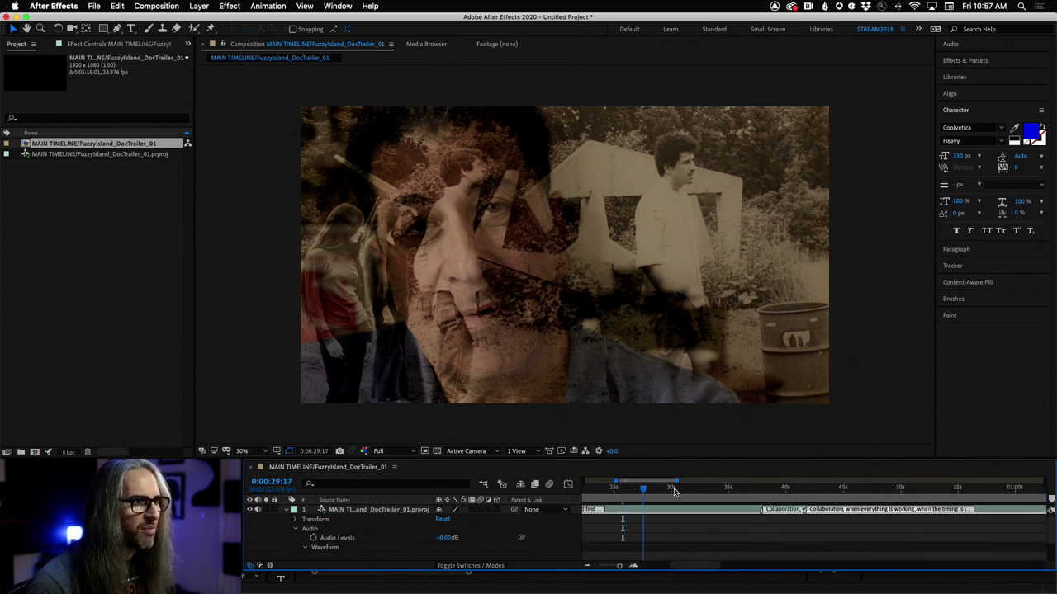
{"action": "mouse_move", "coordinate": [622, 488]}
{"action": "left_mouse_down"}
{"action": "mouse_move", "coordinate": [767, 501]}
{"action": "mouse_move", "coordinate": [616, 503]}
{"action": "left_mouse_up"}
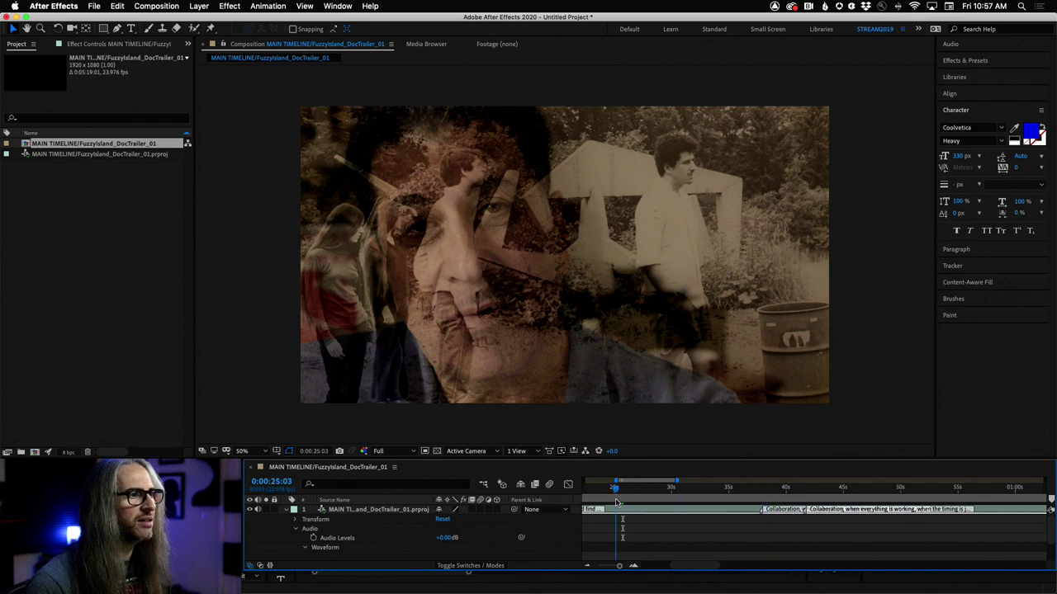
{"action": "scroll", "coordinate": [611, 522], "scroll_direction": "down", "scroll_amount": 5}
{"action": "scroll", "coordinate": [611, 521], "scroll_direction": "down", "scroll_amount": 5}
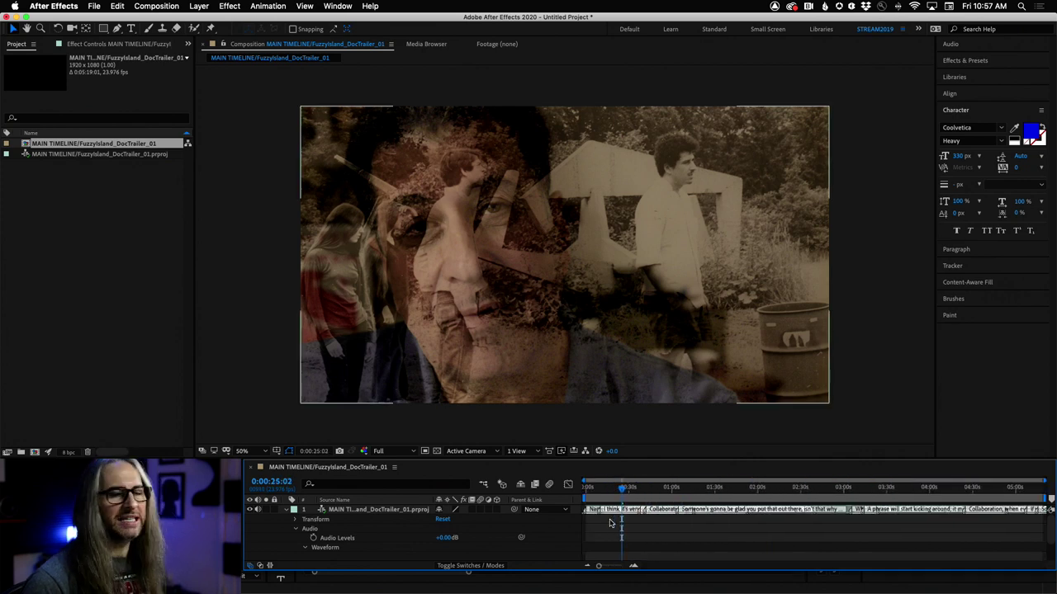
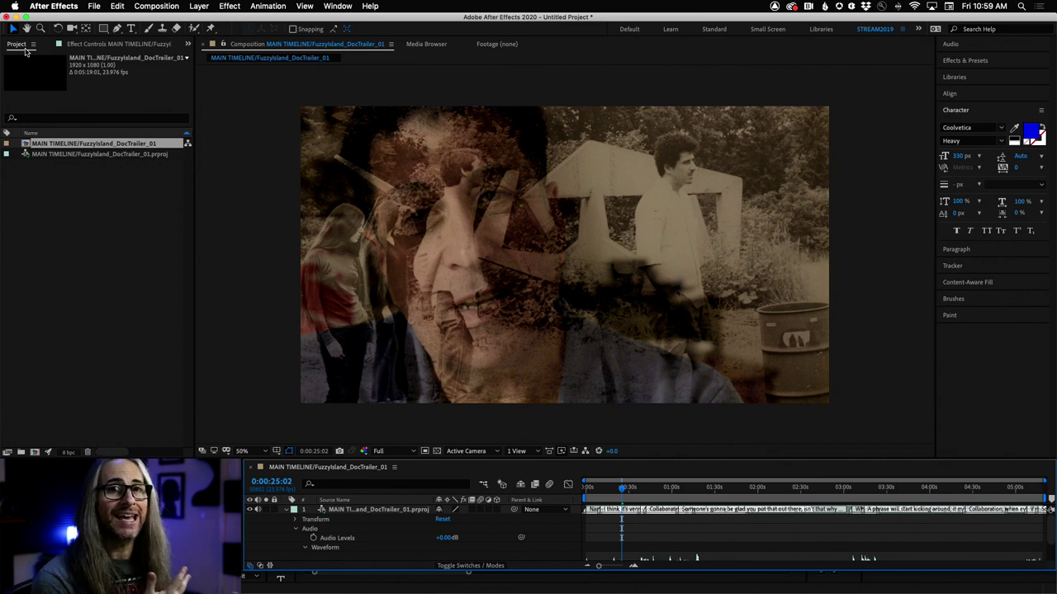
Close the untitled After Effects project without saving and bring Premiere Pro to the front
{"action": "left_click", "coordinate": [96, 6]}
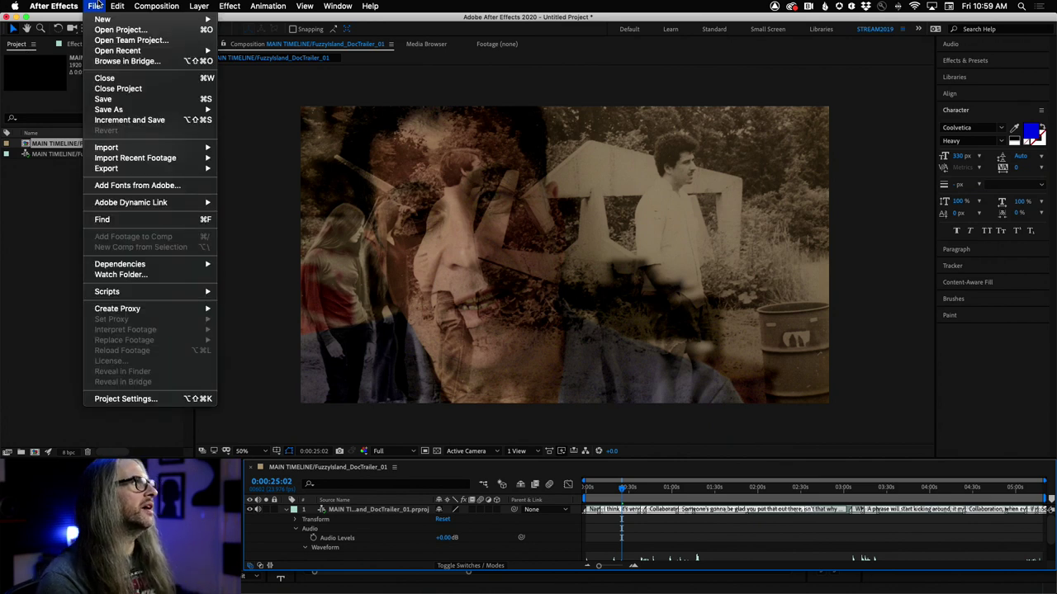
{"action": "left_click", "coordinate": [118, 89]}
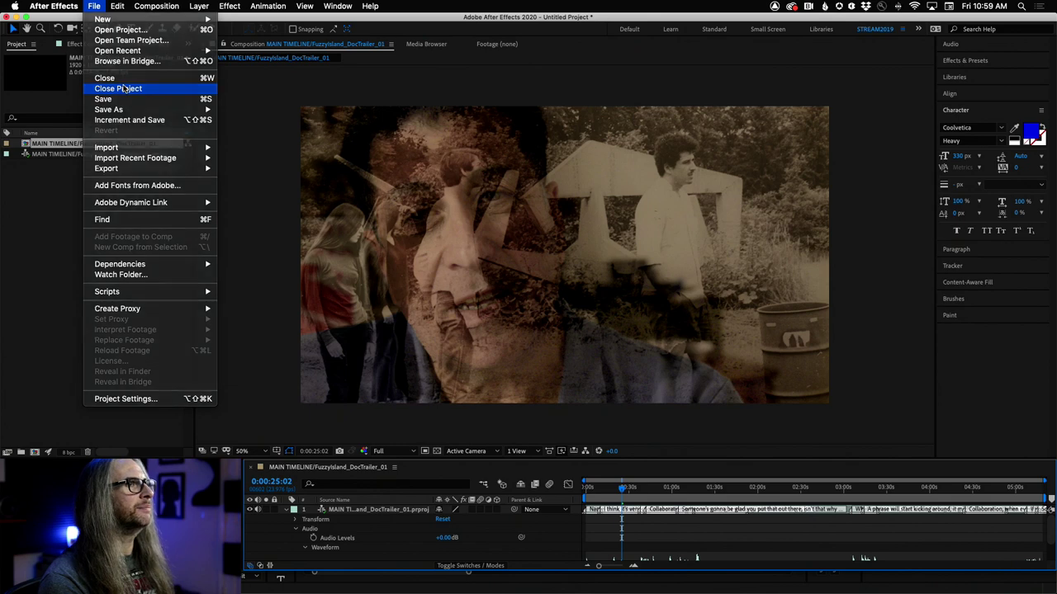
{"action": "left_click", "coordinate": [489, 310]}
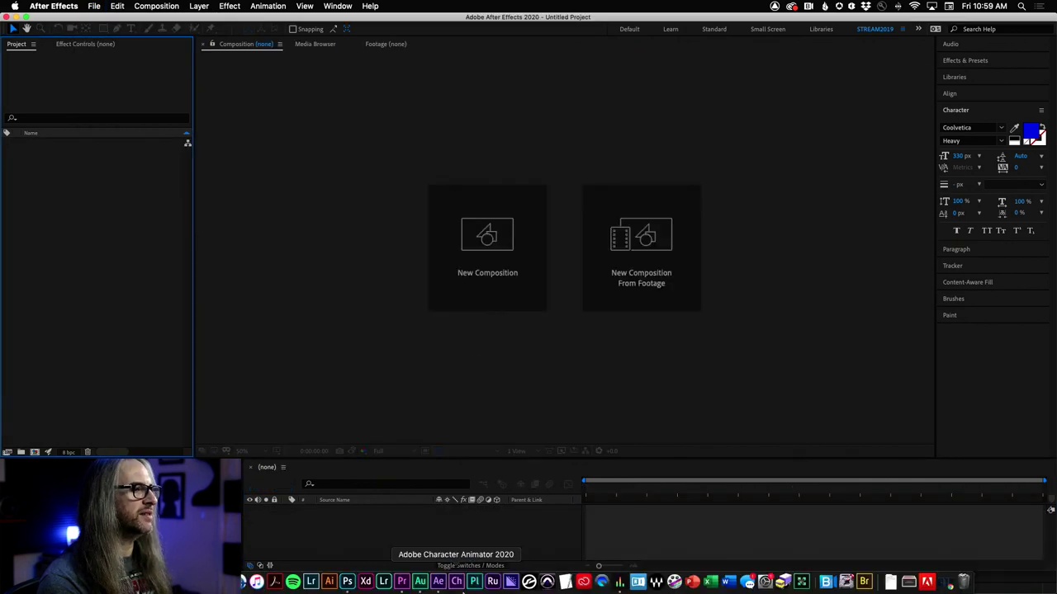
{"action": "left_click", "coordinate": [402, 583]}
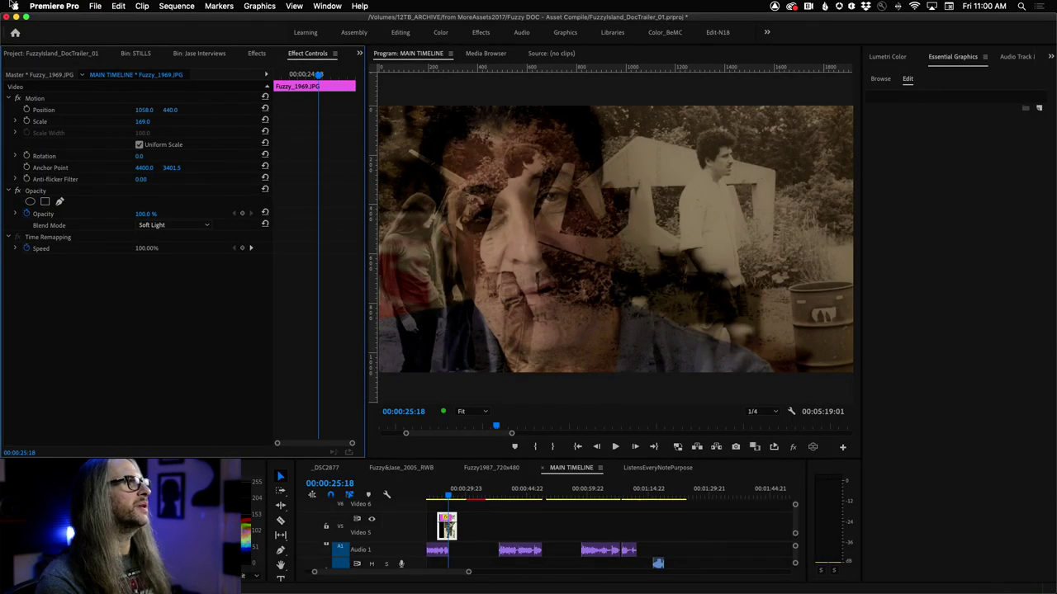
Close FuzzyIsland_DocTrailer_01 without saving and reopen it from the Home screen's Recent list
{"action": "left_click", "coordinate": [96, 5]}
{"action": "left_click", "coordinate": [118, 89]}
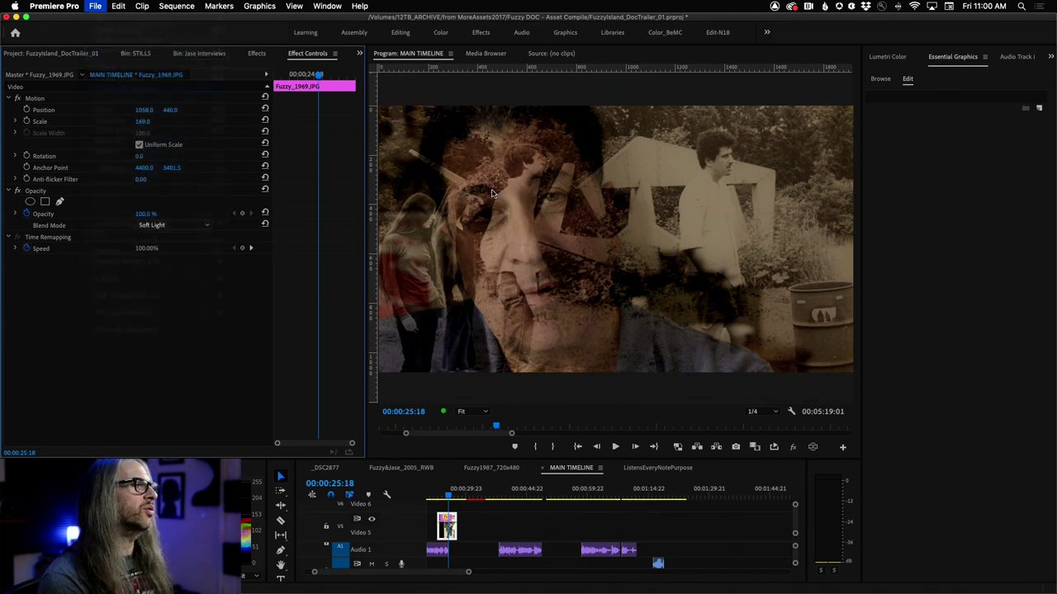
{"action": "left_click", "coordinate": [547, 318]}
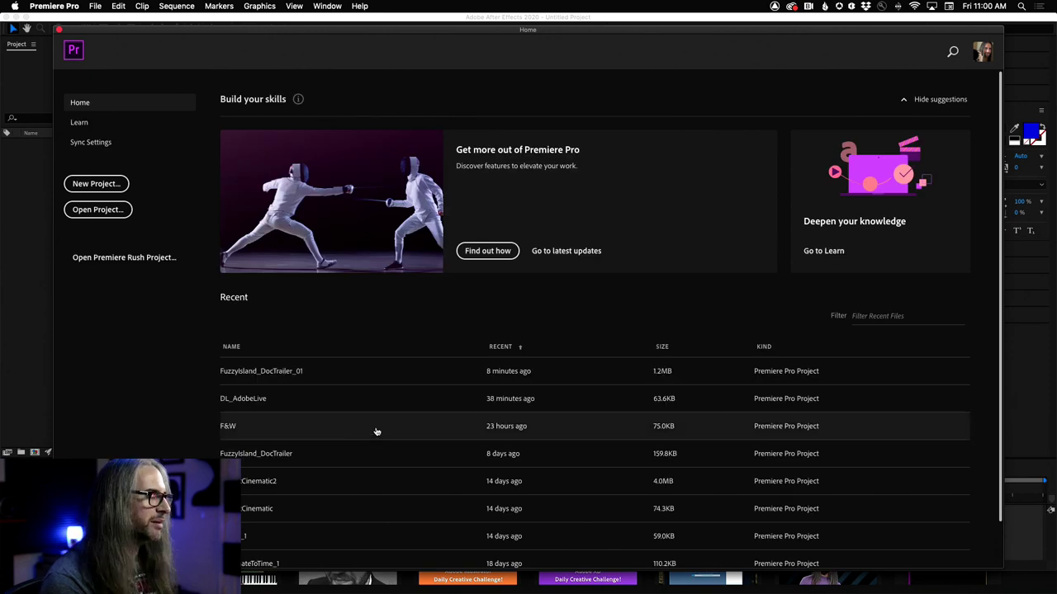
{"action": "scroll", "coordinate": [377, 431], "scroll_direction": "down", "scroll_amount": 2}
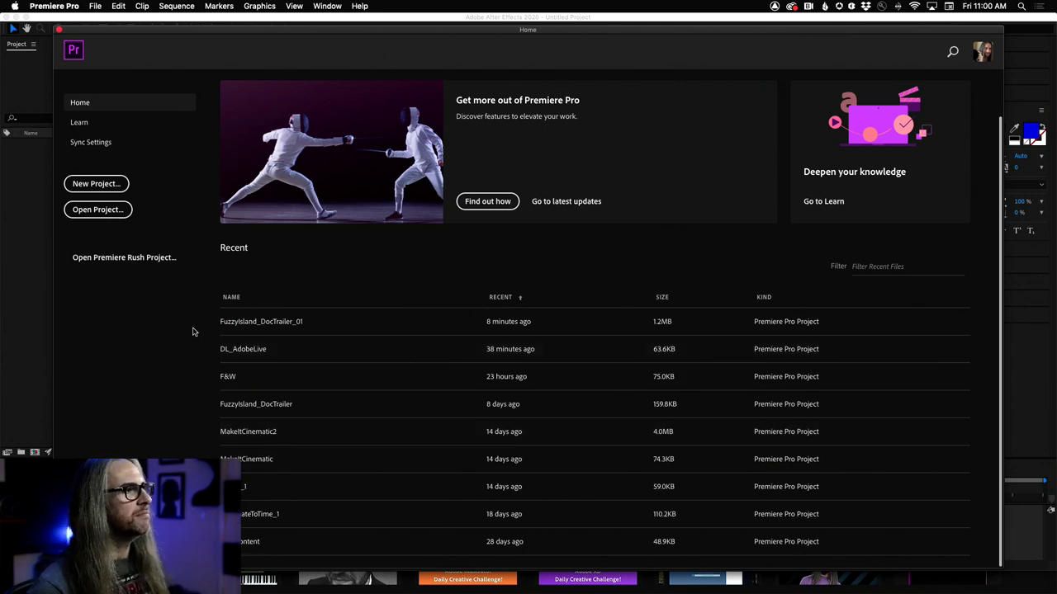
{"action": "left_click", "coordinate": [296, 324]}
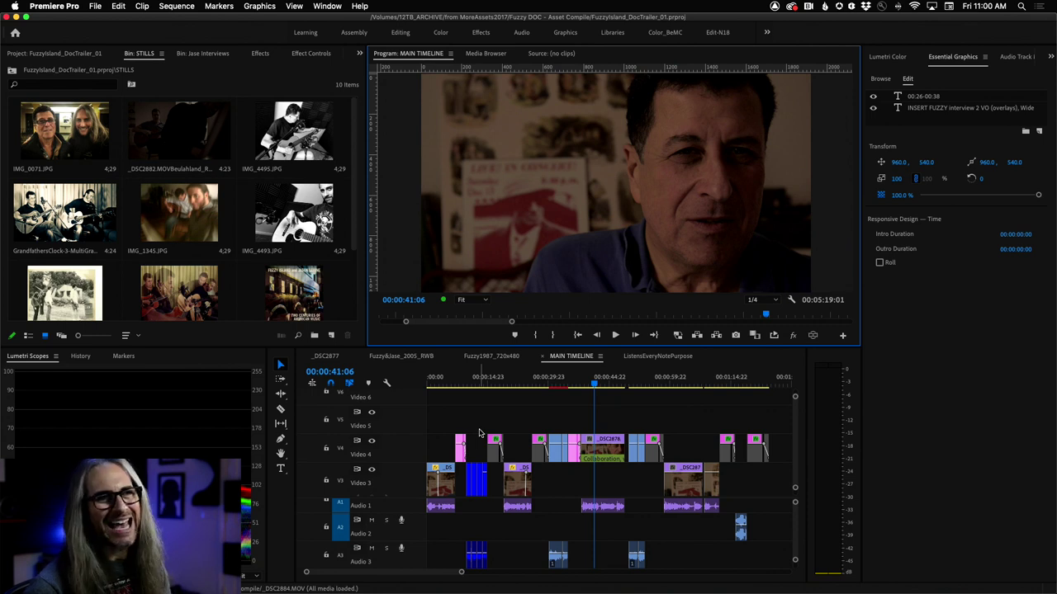
Enlarge the STILLS bin area to show all ten stills and widen the timeline panel
{"action": "left_click", "coordinate": [211, 347]}
{"action": "left_click_drag", "start_coordinate": [211, 347], "coordinate": [213, 454]}
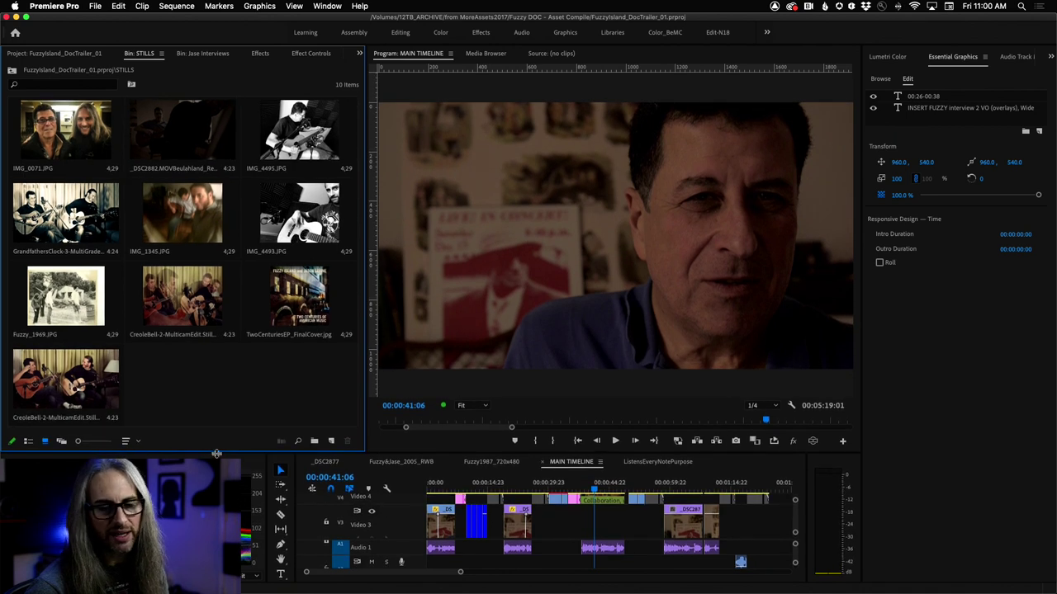
{"action": "left_click", "coordinate": [293, 481]}
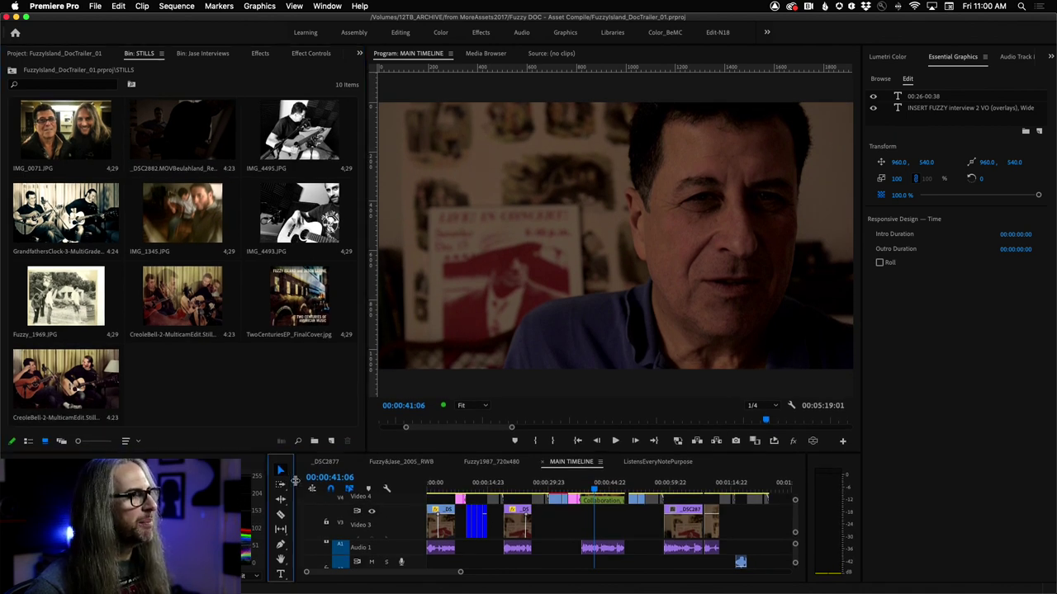
{"action": "left_click_drag", "start_coordinate": [294, 481], "coordinate": [270, 477]}
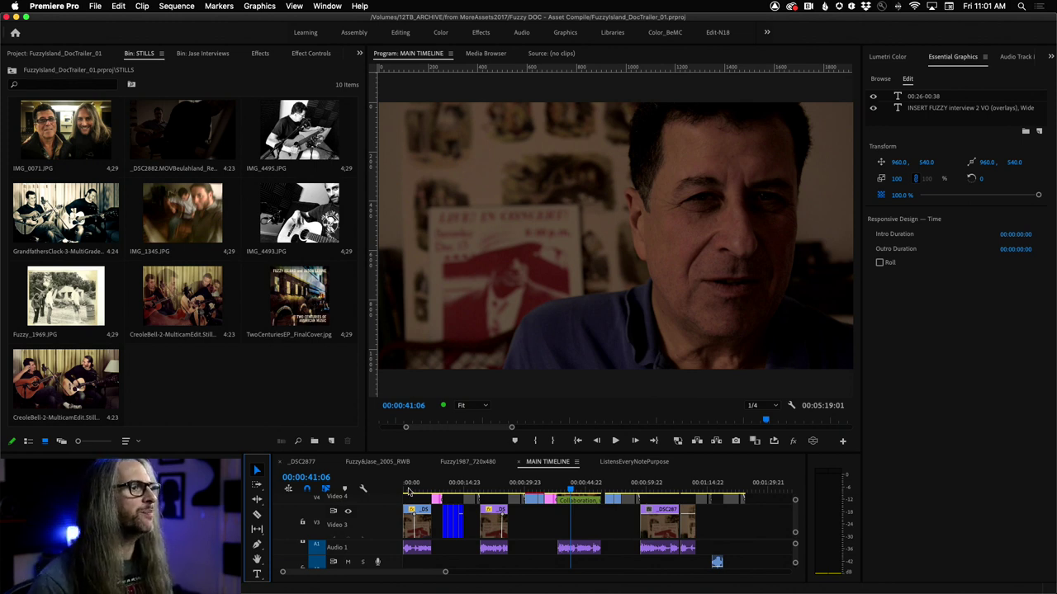
Briefly maximize the MAIN TIMELINE panel, then restore it to normal size
{"action": "left_click", "coordinate": [541, 469]}
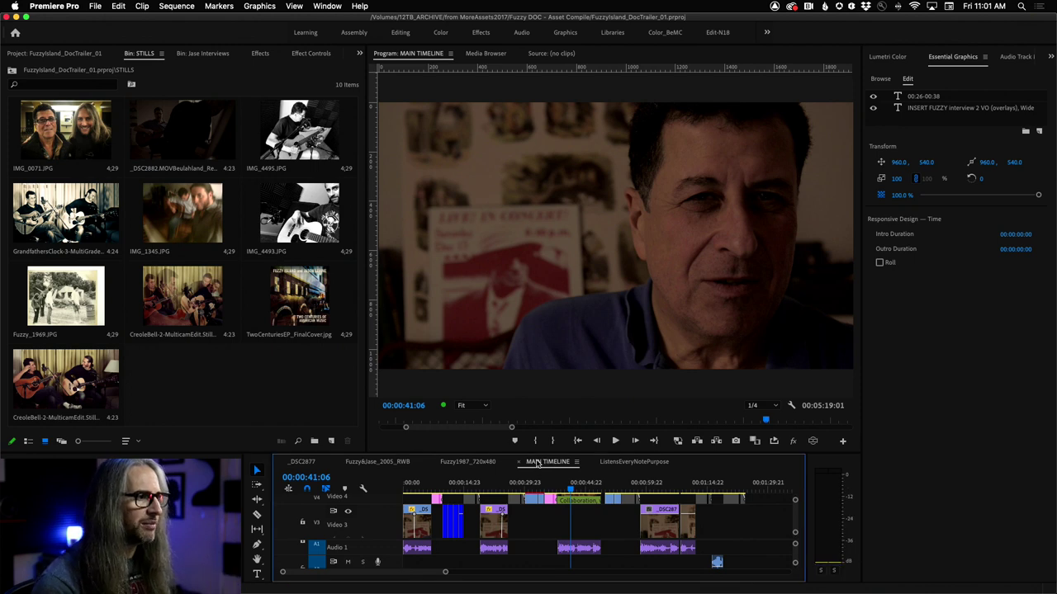
{"action": "key", "text": "grave"}
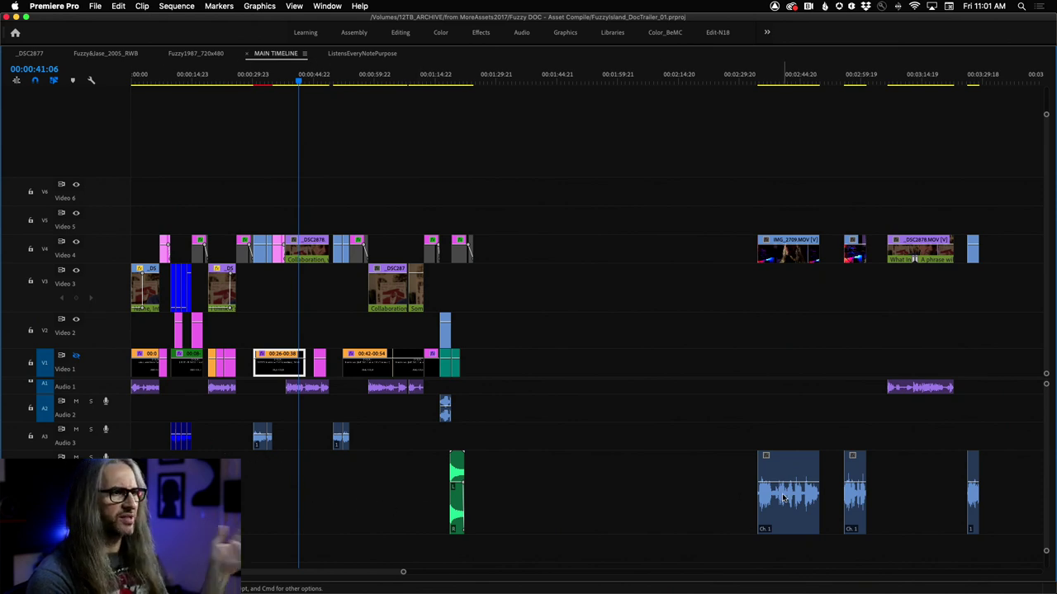
{"action": "key", "text": "grave"}
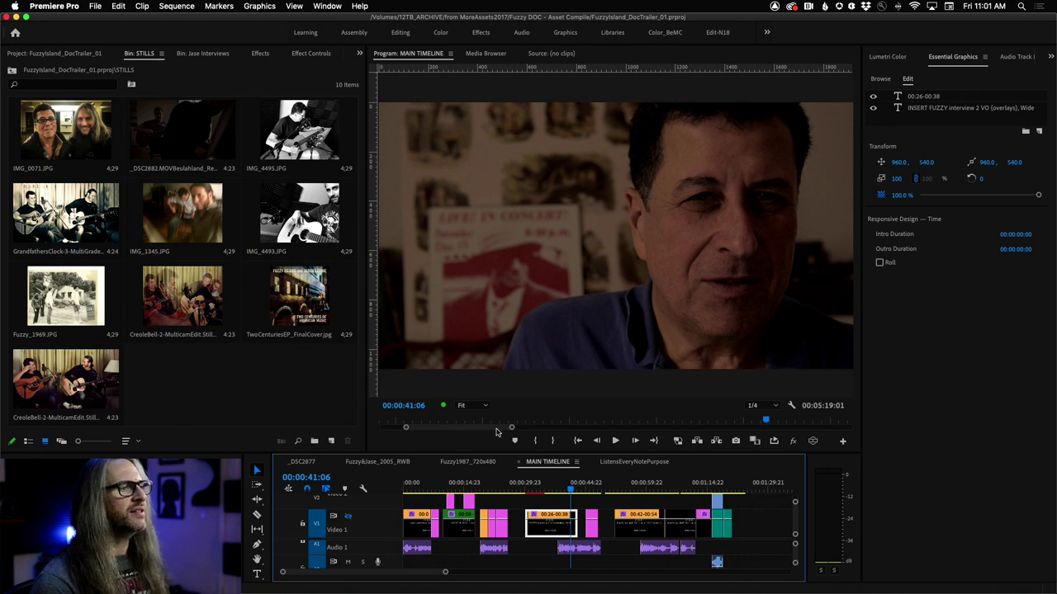
{"action": "left_click", "coordinate": [118, 5]}
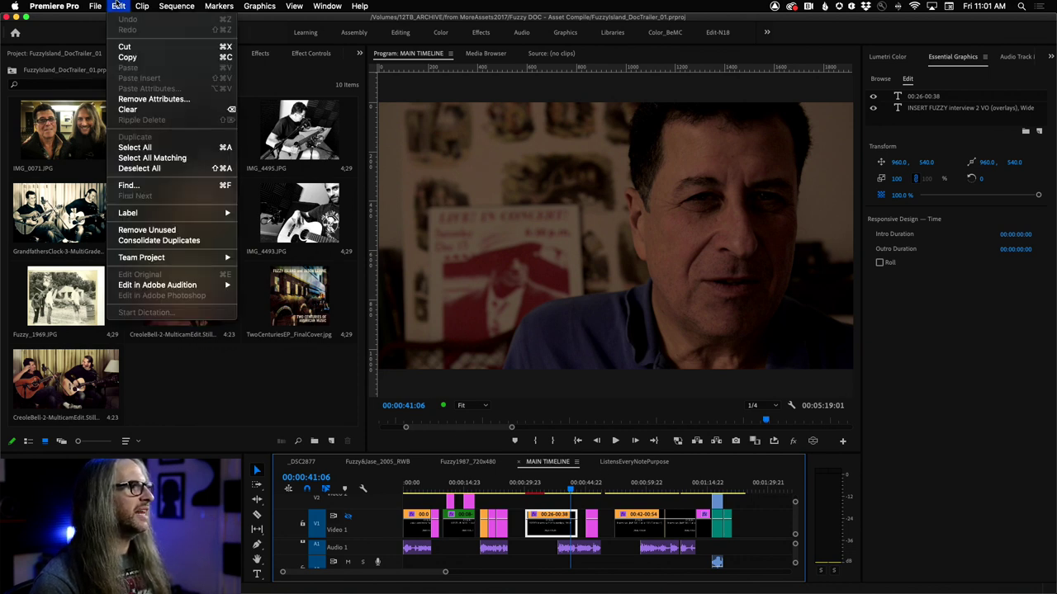
Start Edit in Adobe Audition for the entire MAIN TIMELINE sequence and review its Video options
{"action": "mouse_move", "coordinate": [113, 288]}
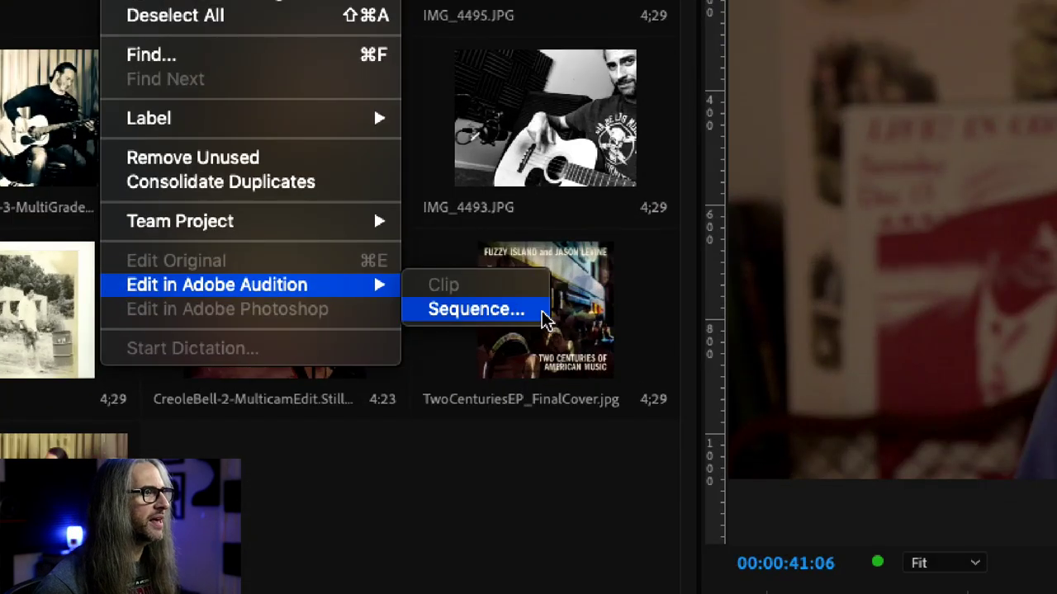
{"action": "left_click", "coordinate": [545, 312]}
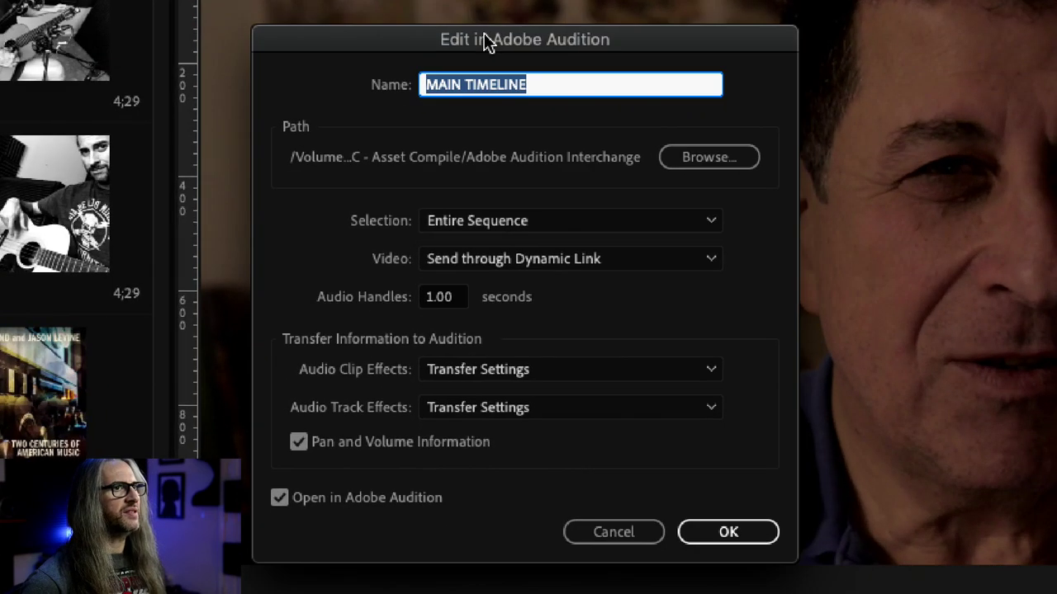
{"action": "left_click_drag", "start_coordinate": [485, 34], "coordinate": [483, 23]}
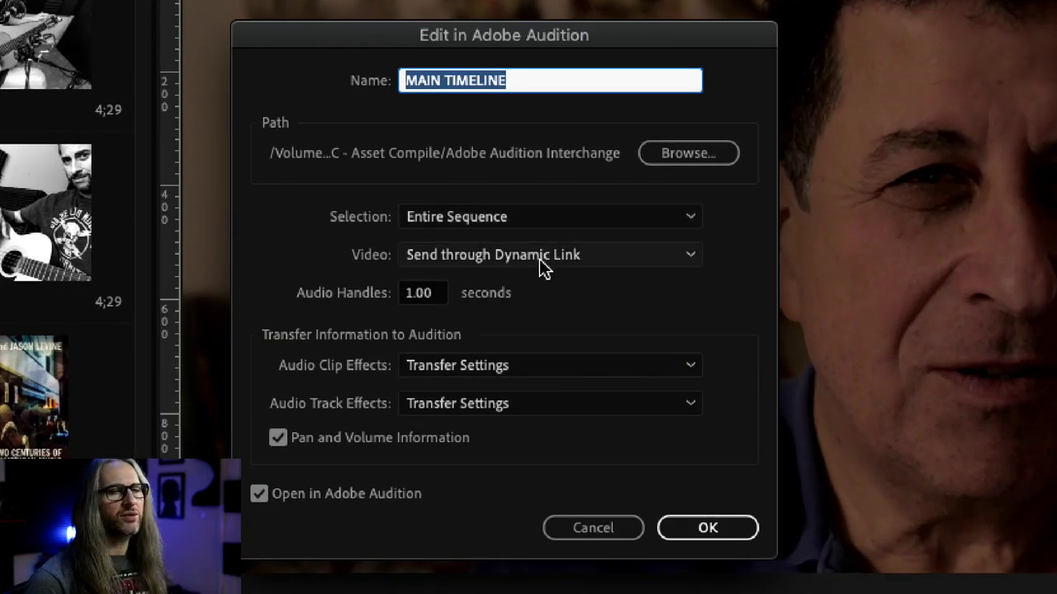
{"action": "left_click", "coordinate": [623, 258]}
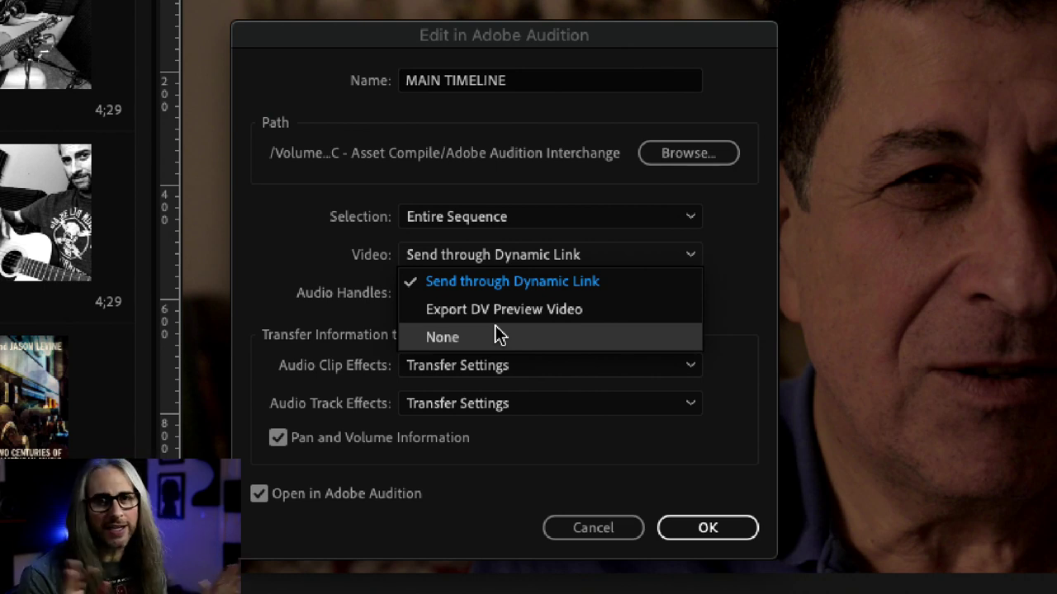
Keep Video on Send through Dynamic Link and Audio Clip Effects on Transfer Settings
{"action": "left_click", "coordinate": [588, 281]}
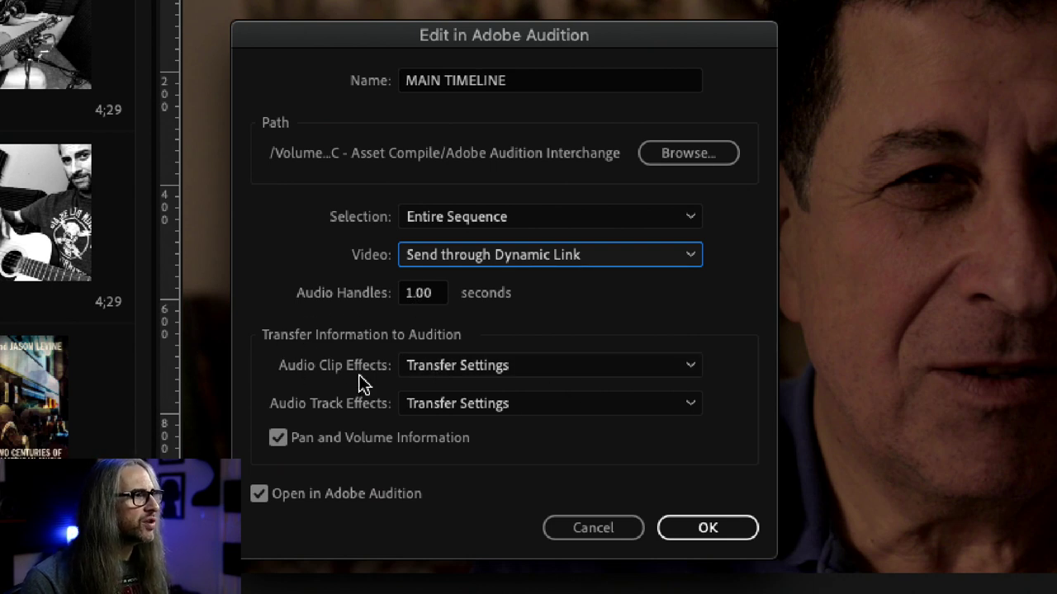
{"action": "left_click", "coordinate": [548, 374]}
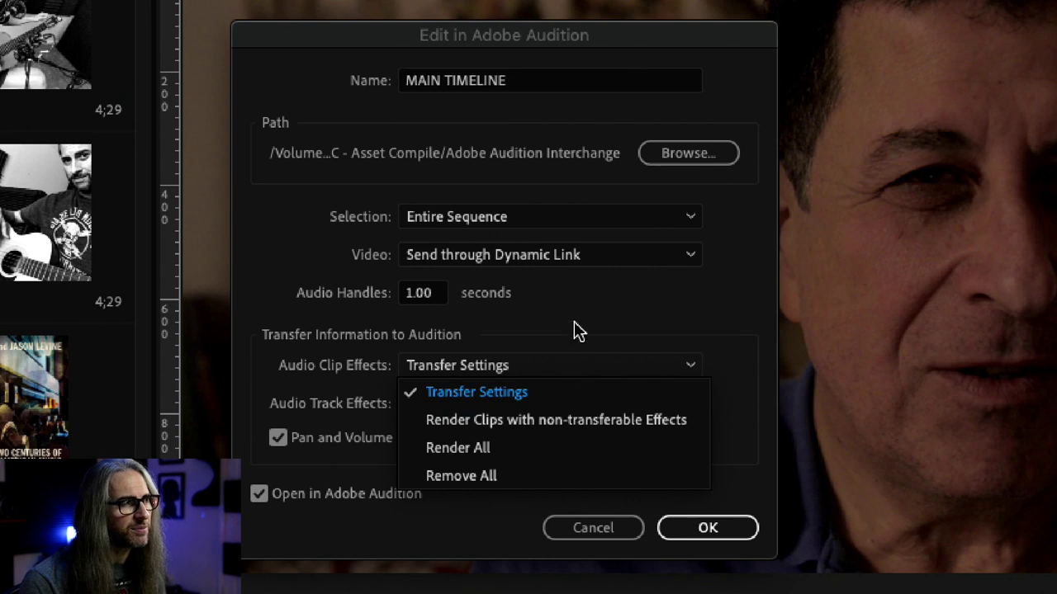
{"action": "left_click", "coordinate": [548, 328]}
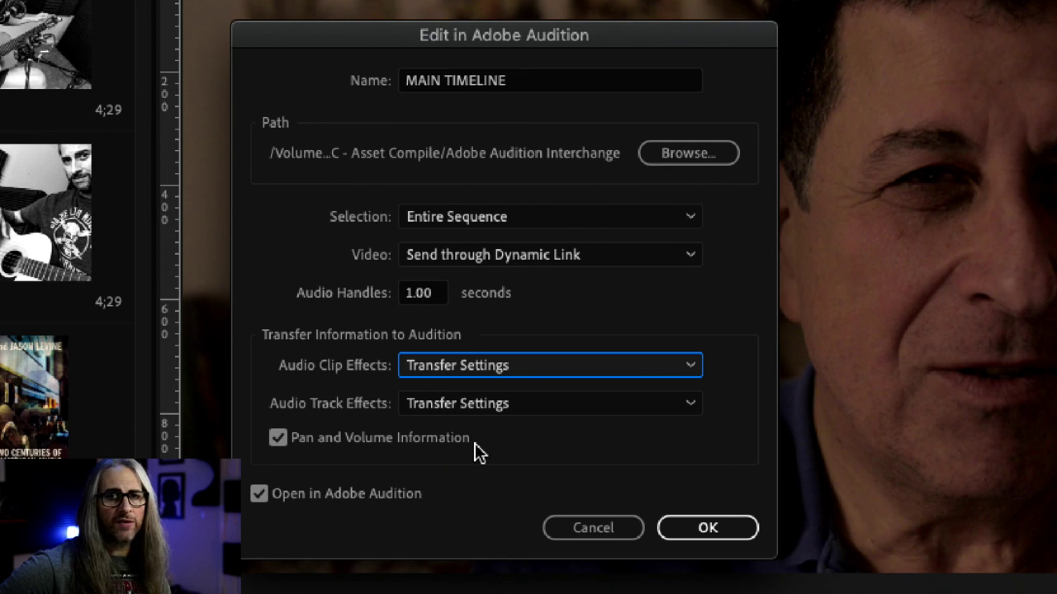
Send MAIN TIMELINE to Audition, confirming the overwrite of the existing folder
{"action": "left_click", "coordinate": [709, 529]}
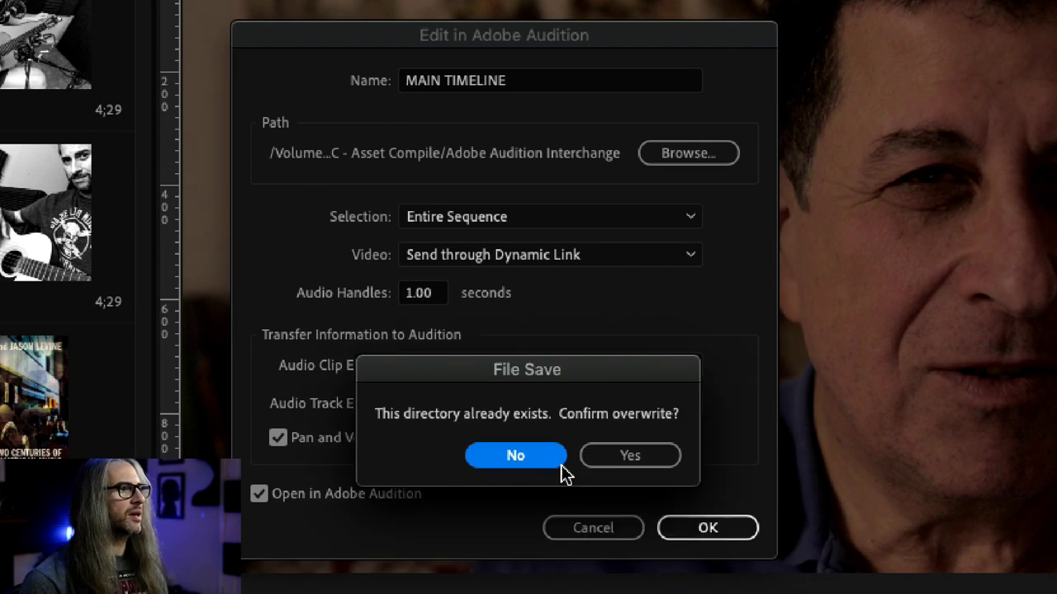
{"action": "left_click", "coordinate": [617, 456]}
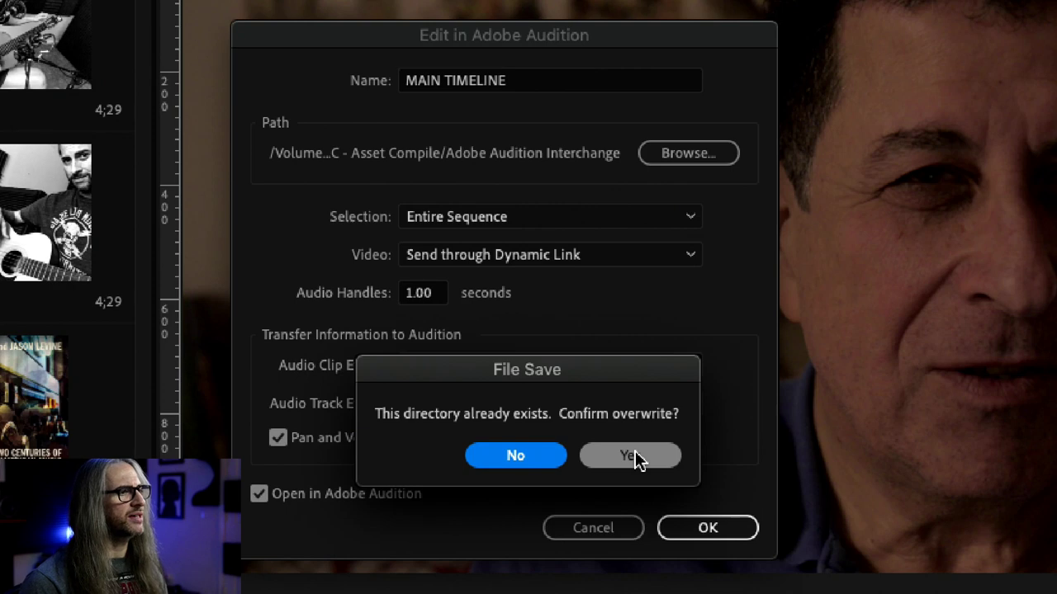
{"action": "left_click", "coordinate": [634, 456]}
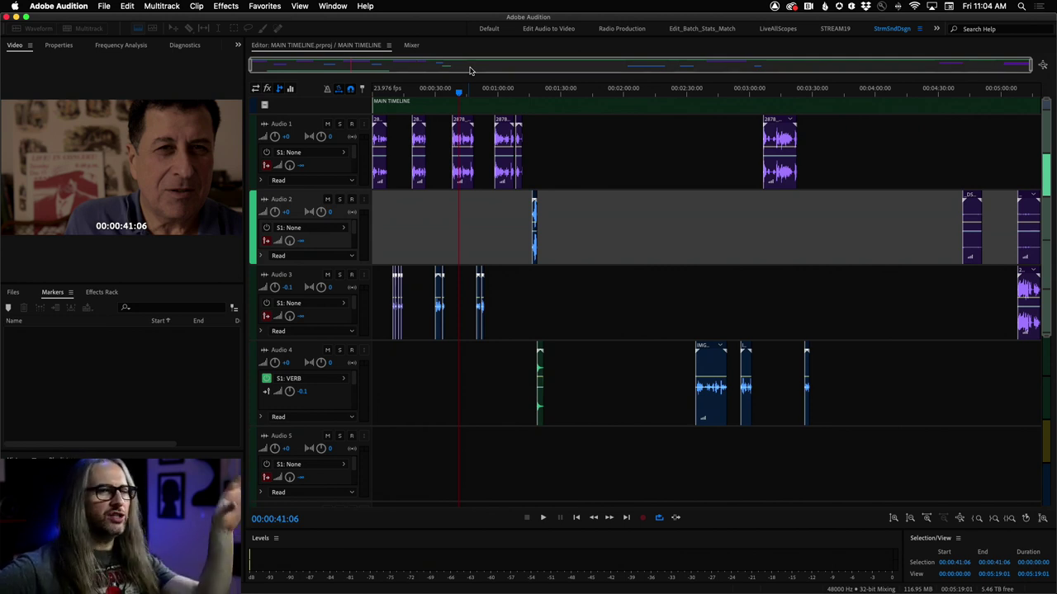
Compare Premiere Pro with Audition, then maximize Premiere's timeline to show all tracks
{"action": "key", "text": "super+Tab"}
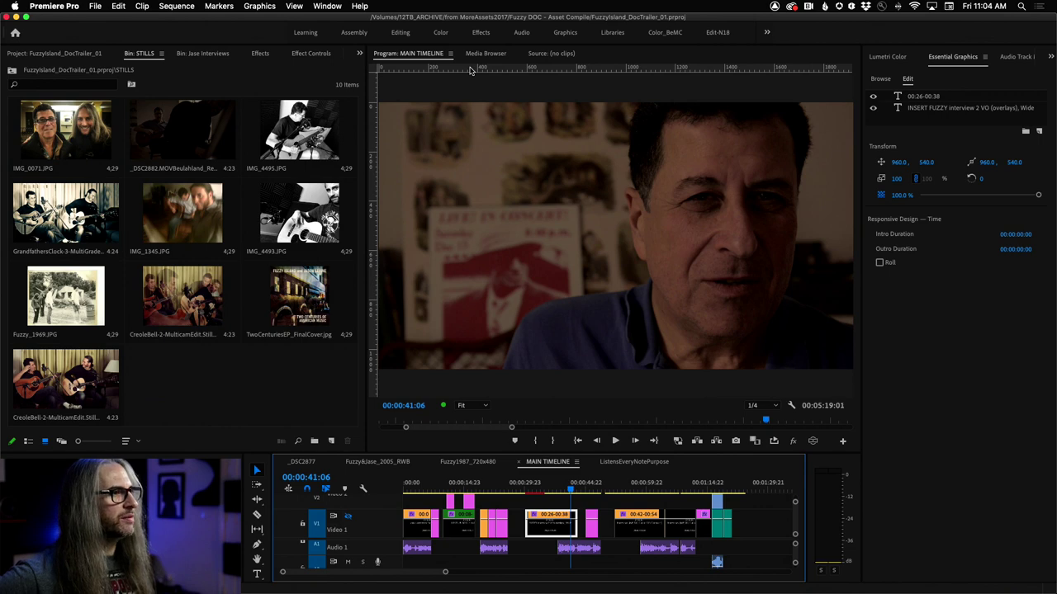
{"action": "key", "text": "super+Tab"}
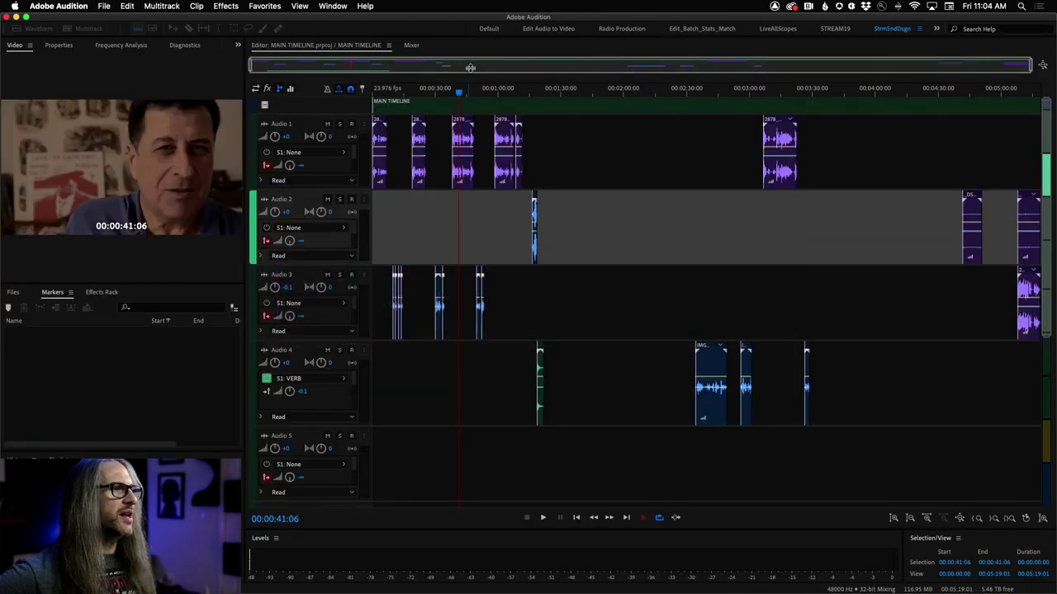
{"action": "key", "text": "super+Tab"}
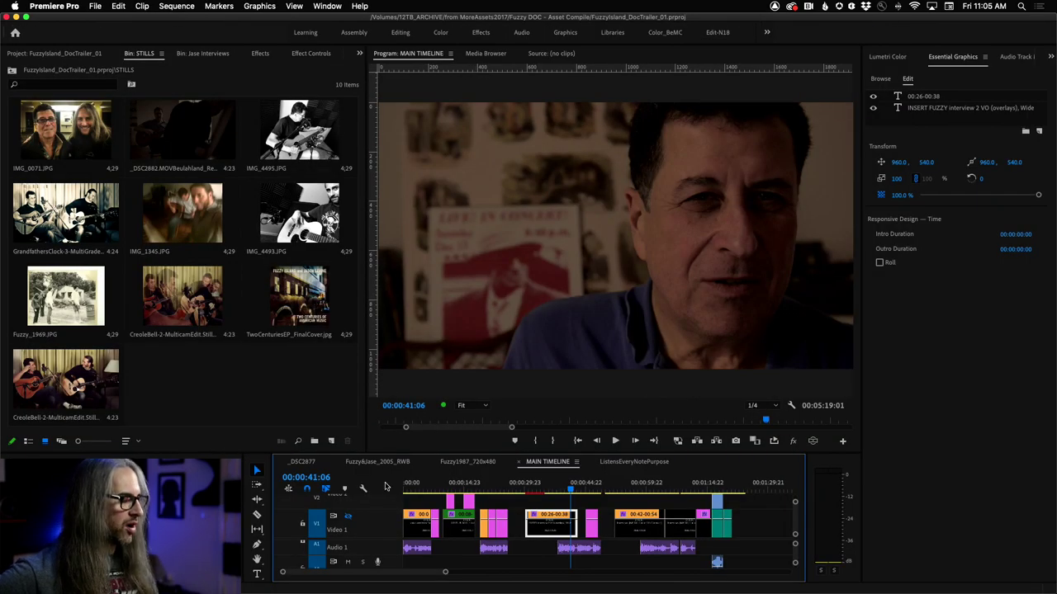
{"action": "key", "text": "grave"}
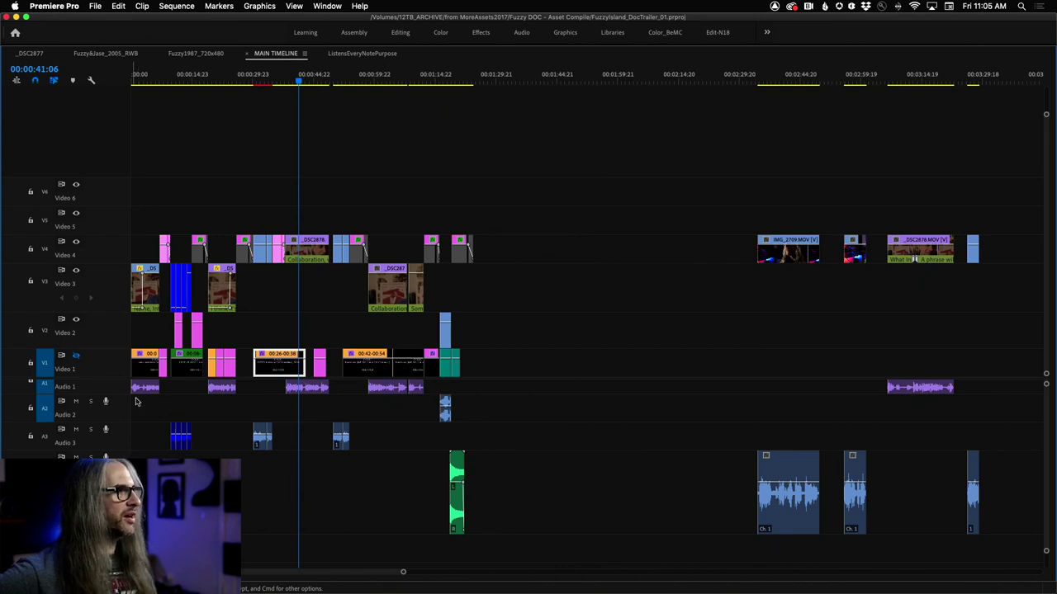
Select the Audio 2 clips, set a trim on the short Video 2 clip, then switch to Audition
{"action": "left_click_drag", "start_coordinate": [153, 404], "coordinate": [1038, 553]}
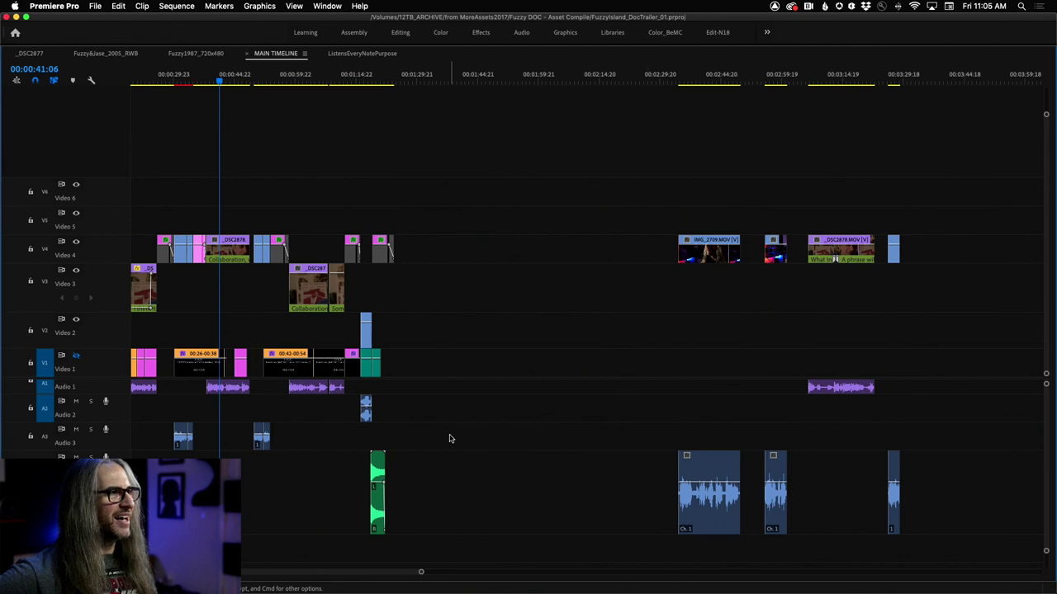
{"action": "scroll", "coordinate": [649, 439], "scroll_direction": "up", "scroll_amount": 3}
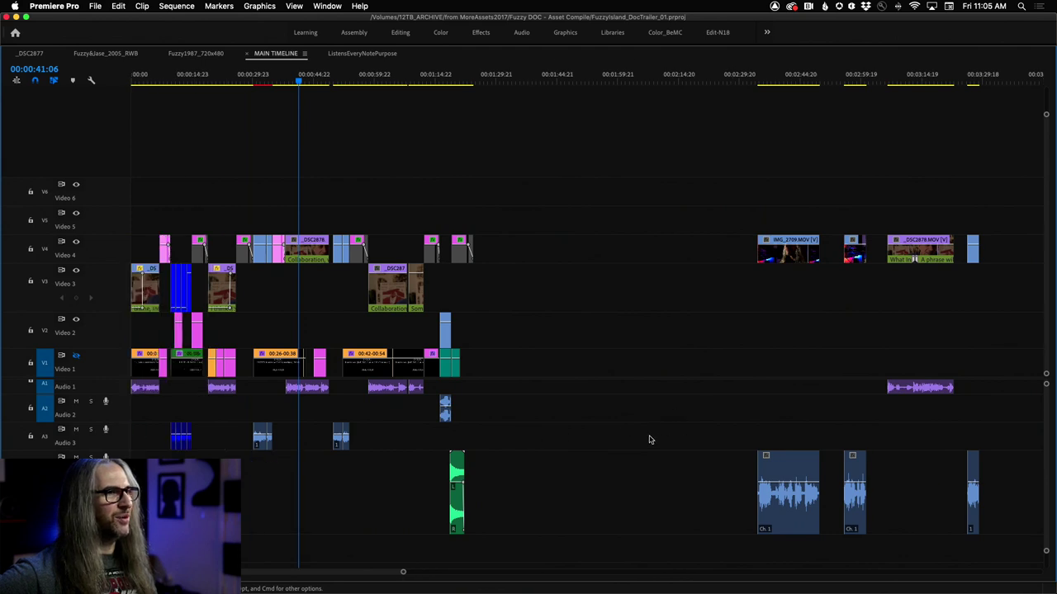
{"action": "left_click", "coordinate": [319, 393]}
{"action": "left_click", "coordinate": [438, 413]}
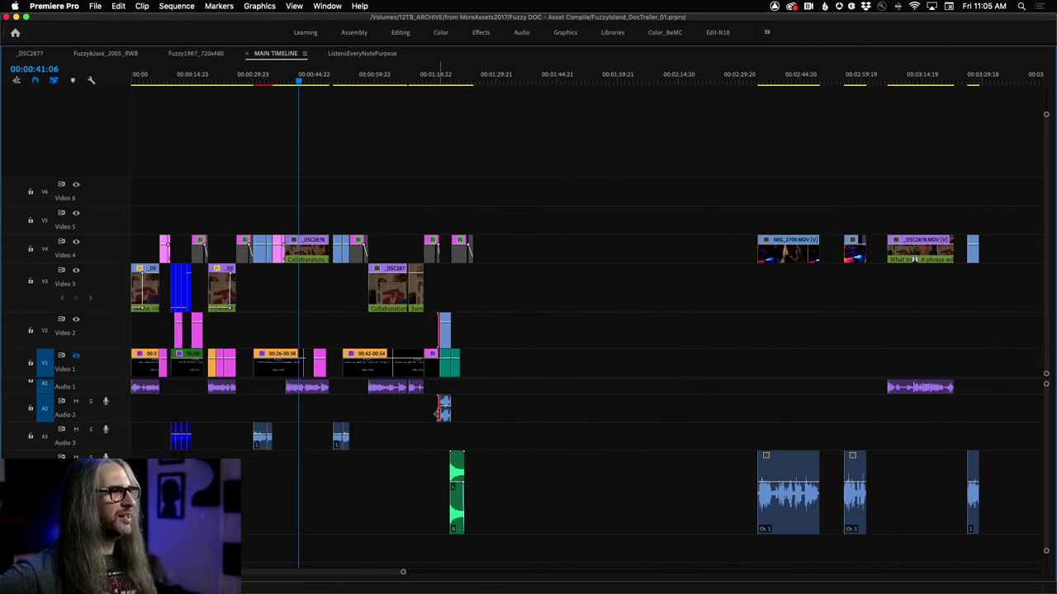
{"action": "left_click", "coordinate": [452, 410]}
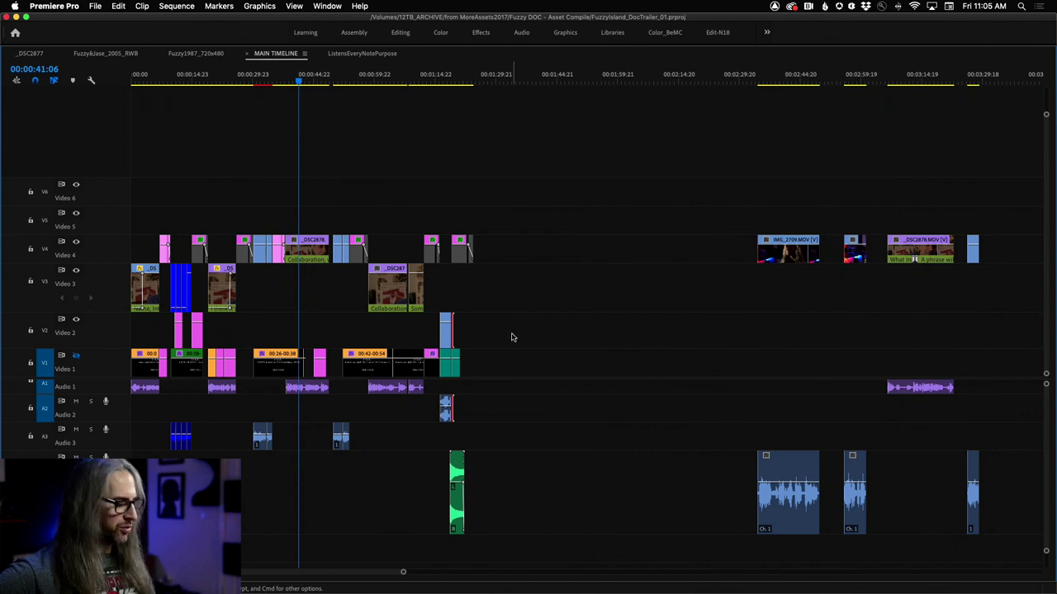
{"action": "key", "text": "super+Tab"}
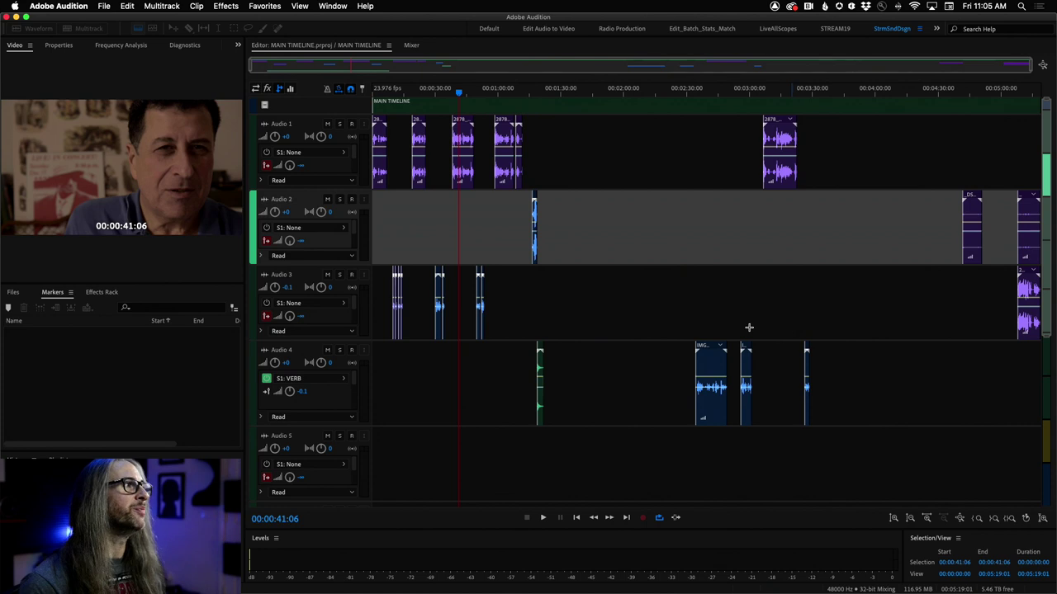
Play the Audition mix with a wider video preview, stopping at 00:00:51:21
{"action": "key", "text": "space"}
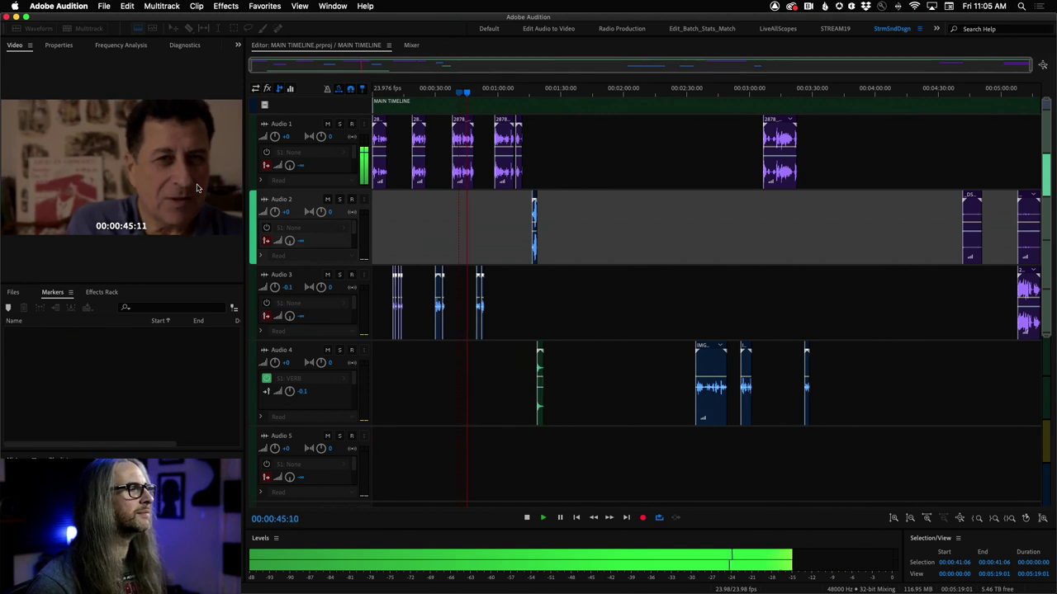
{"action": "left_click_drag", "start_coordinate": [245, 274], "coordinate": [349, 272]}
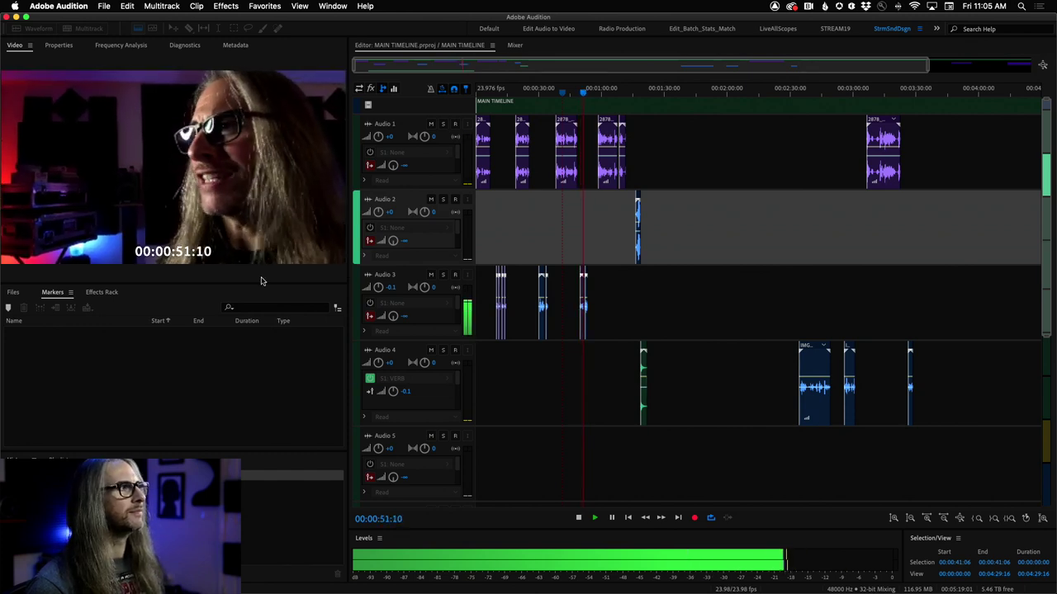
{"action": "key", "text": "space"}
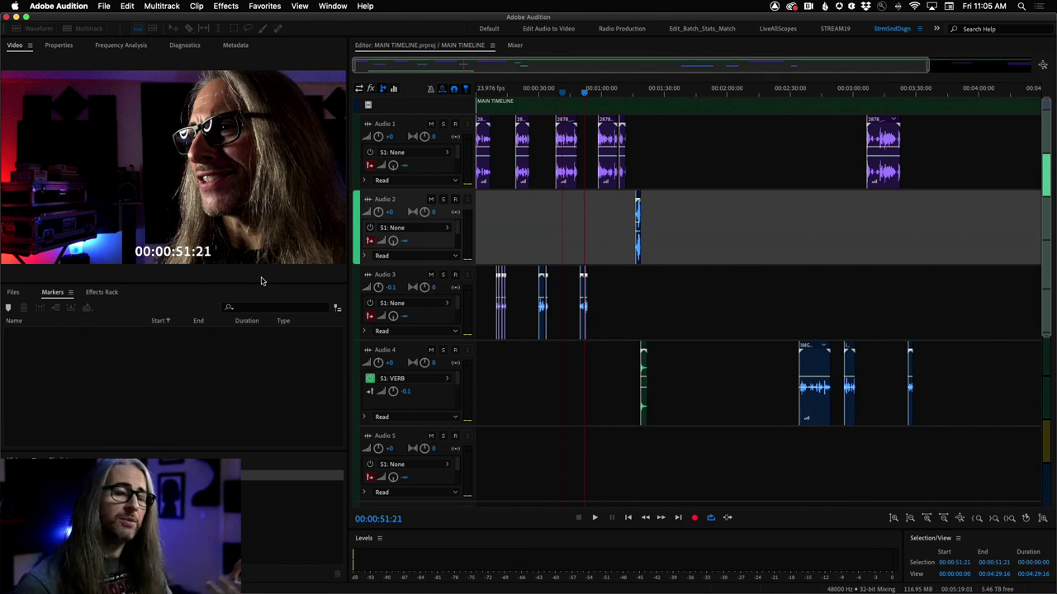
Return to Premiere Pro and restore the full editing workspace layout
{"action": "key", "text": "super+Tab"}
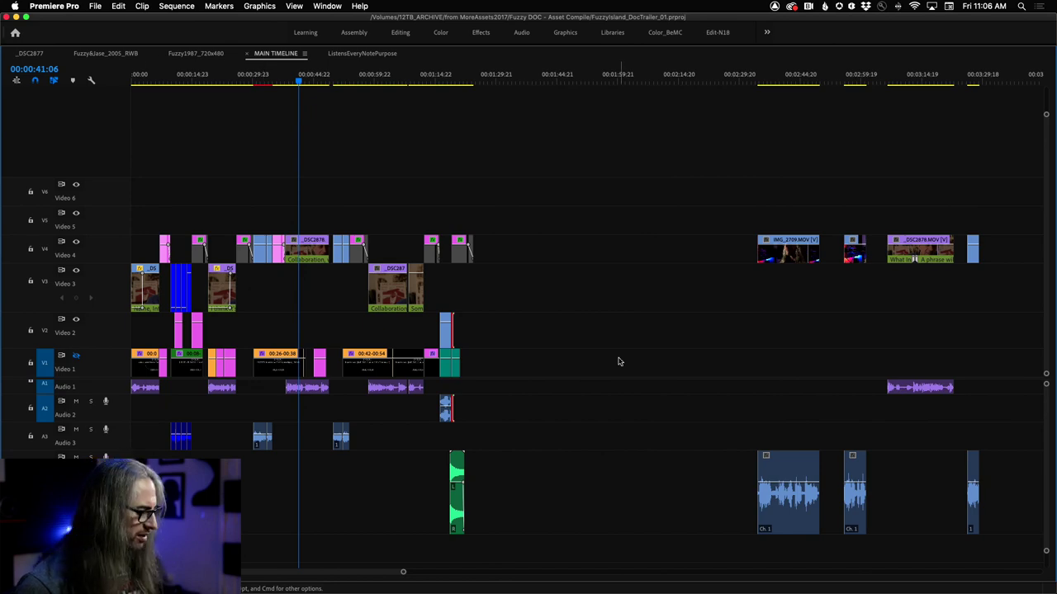
{"action": "key", "text": "grave"}
{"action": "key", "text": "super+Tab"}
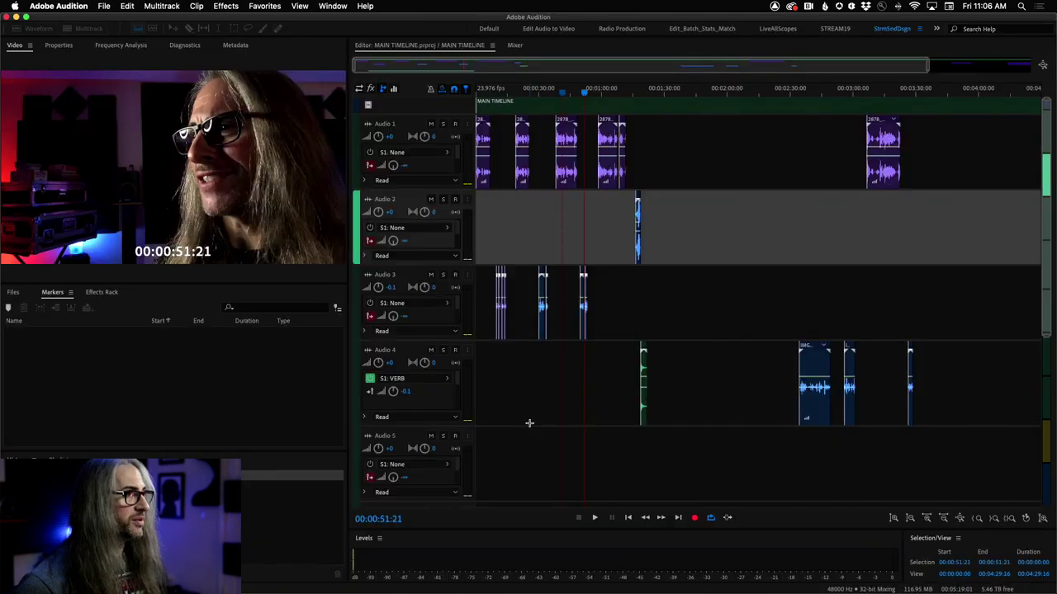
{"action": "key", "text": "super+Tab"}
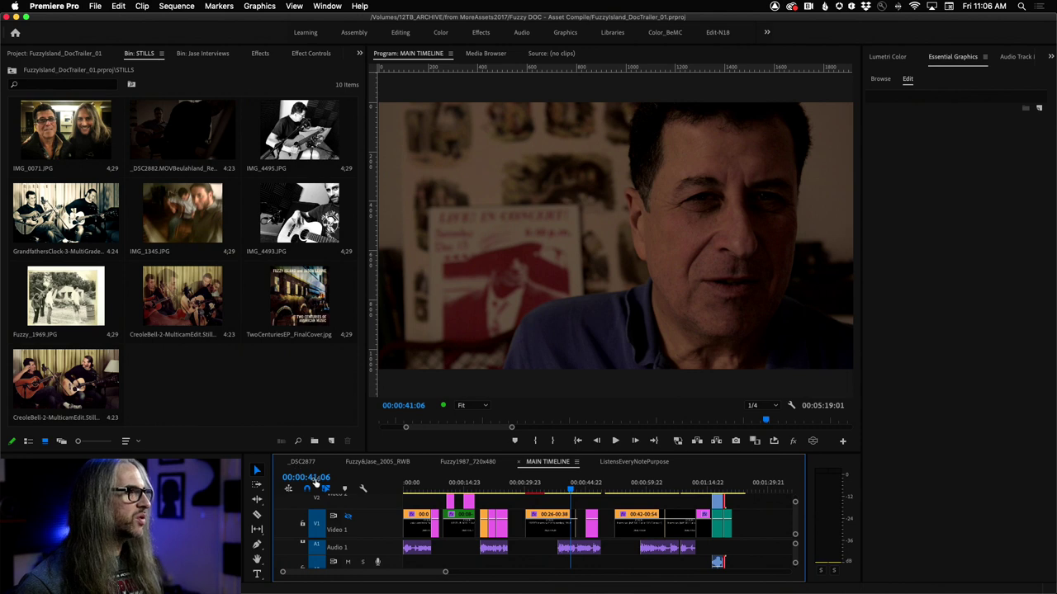
At 00:00:51:21, add a text title with the speaker's name in the lower left of the frame
{"action": "left_click", "coordinate": [315, 477]}
{"action": "type", "text": "51:2"}
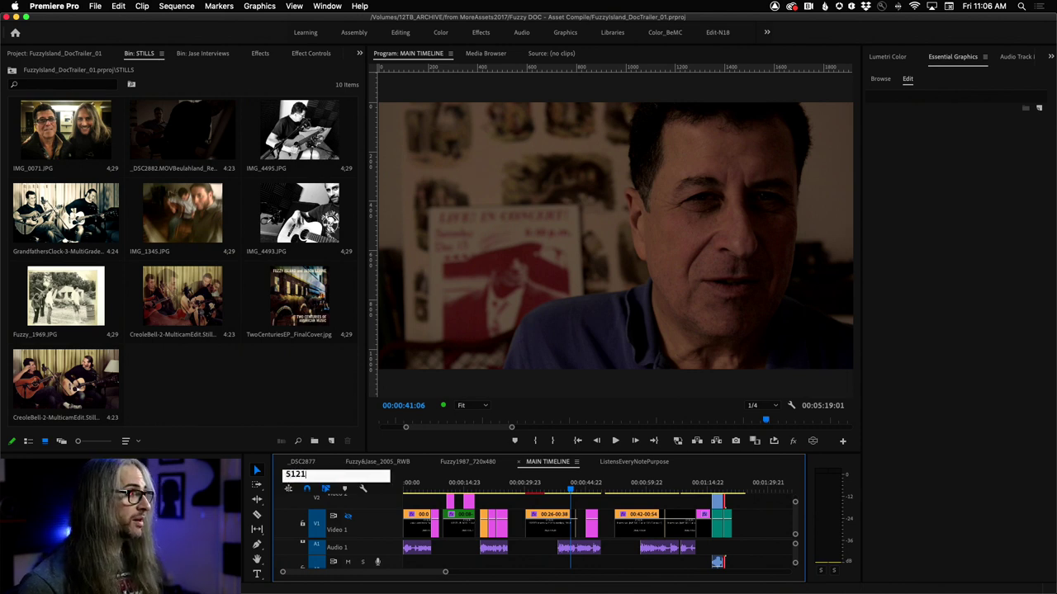
{"action": "type", "text": "1"}
{"action": "key", "text": "Return"}
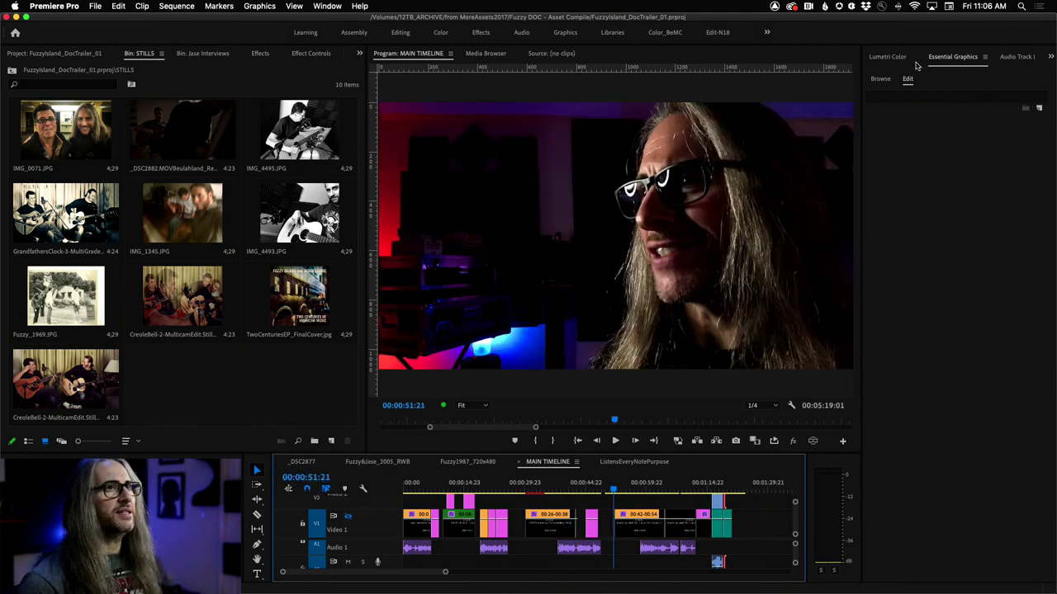
{"action": "left_click", "coordinate": [257, 576]}
{"action": "left_click", "coordinate": [416, 339]}
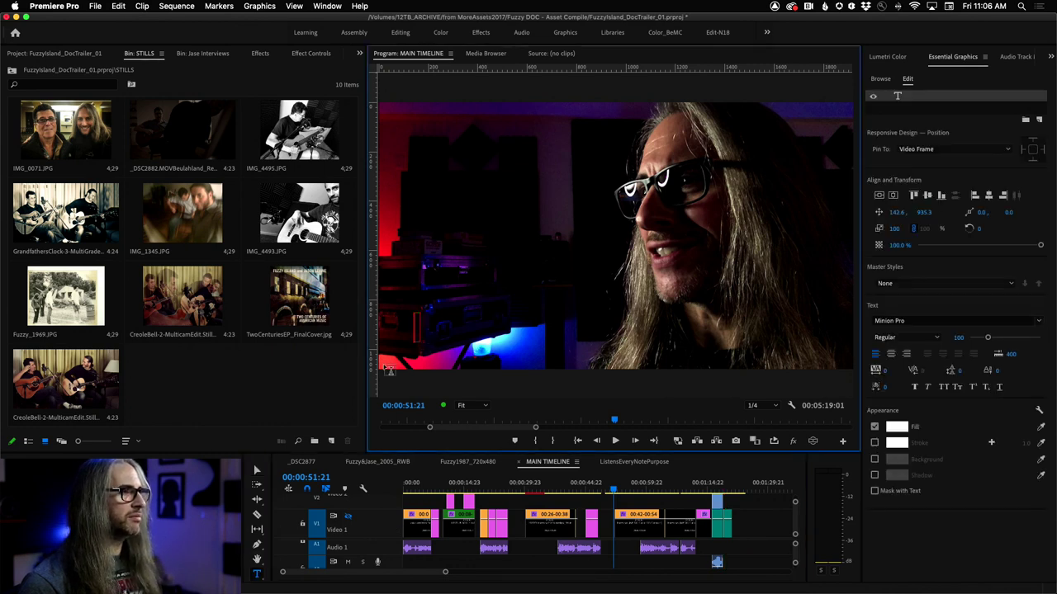
{"action": "type", "text": "Jason Levine"}
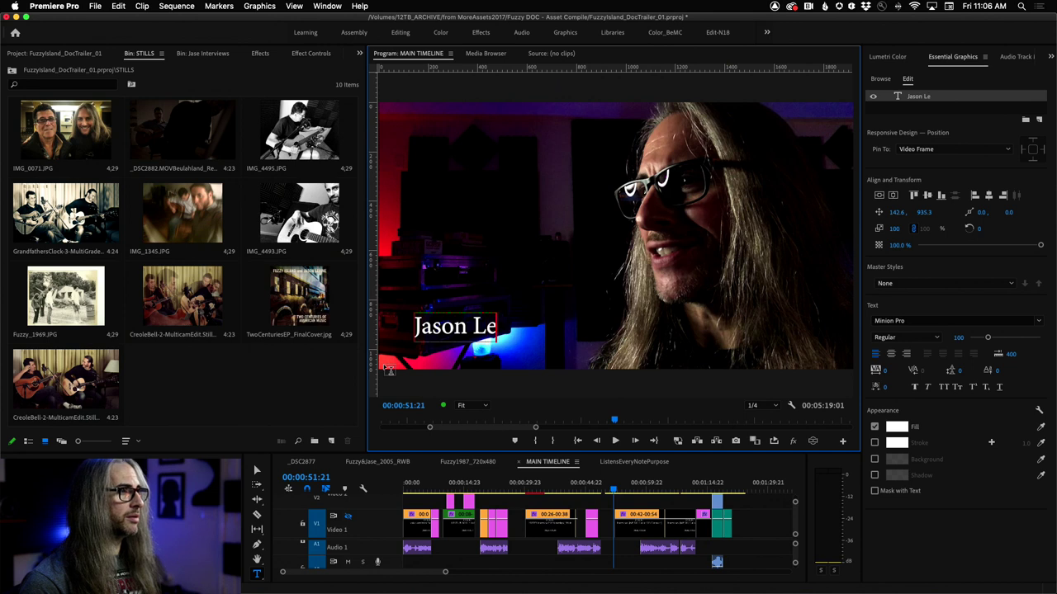
Set the name title's font to Dunbar Tall
{"action": "triple_click", "coordinate": [493, 328]}
{"action": "left_click", "coordinate": [915, 320]}
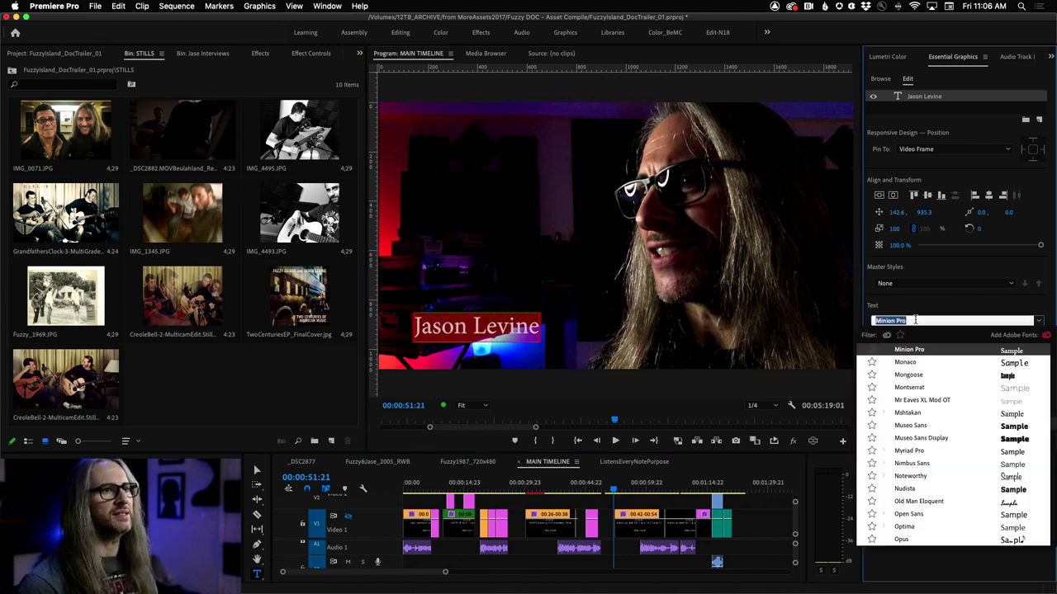
{"action": "scroll", "coordinate": [929, 362], "scroll_direction": "up", "scroll_amount": 10}
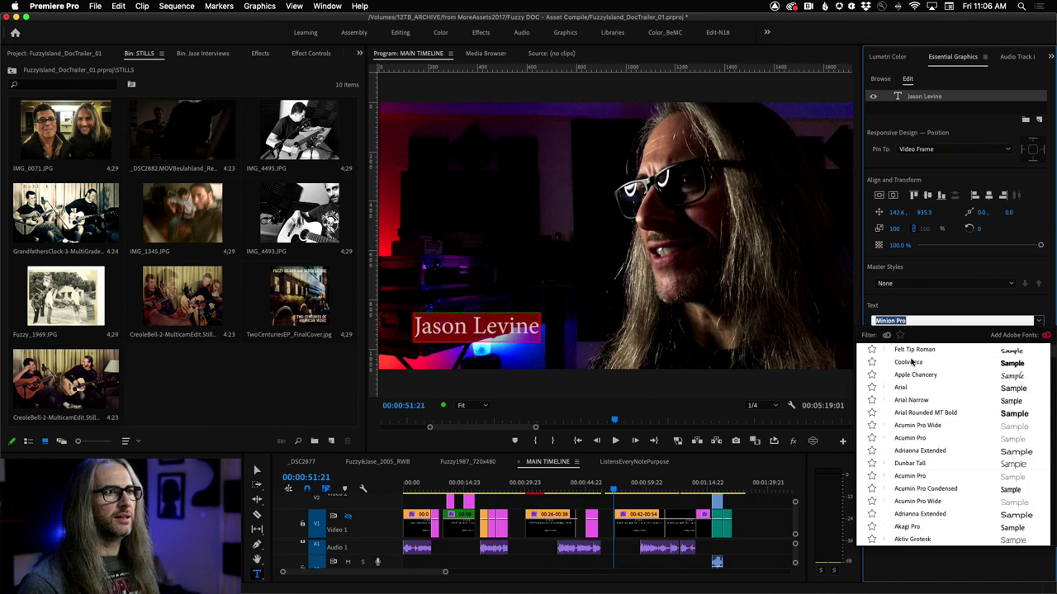
{"action": "scroll", "coordinate": [916, 410], "scroll_direction": "down", "scroll_amount": 2}
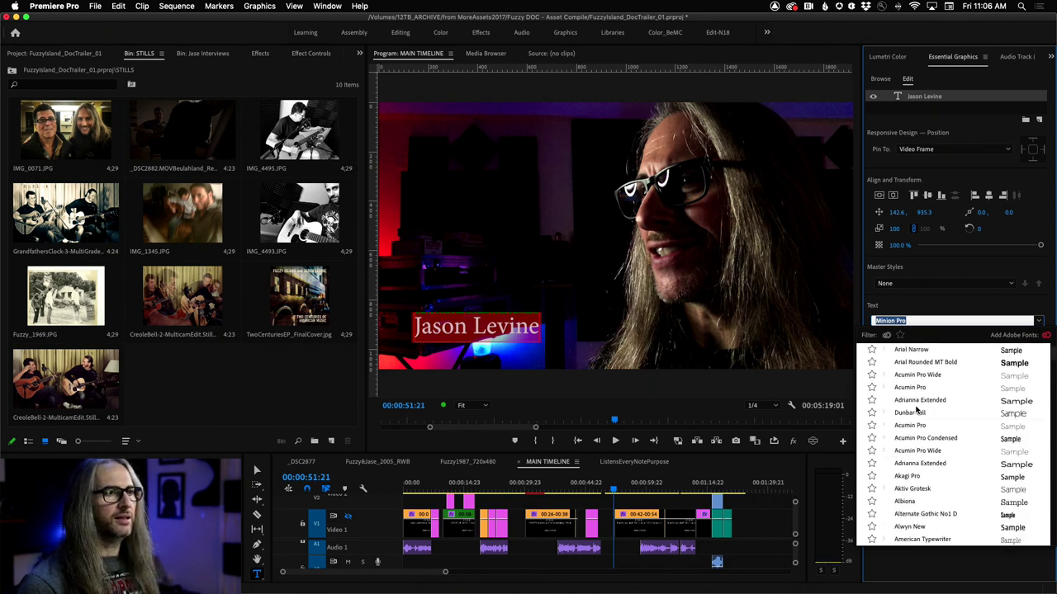
{"action": "left_click", "coordinate": [919, 412]}
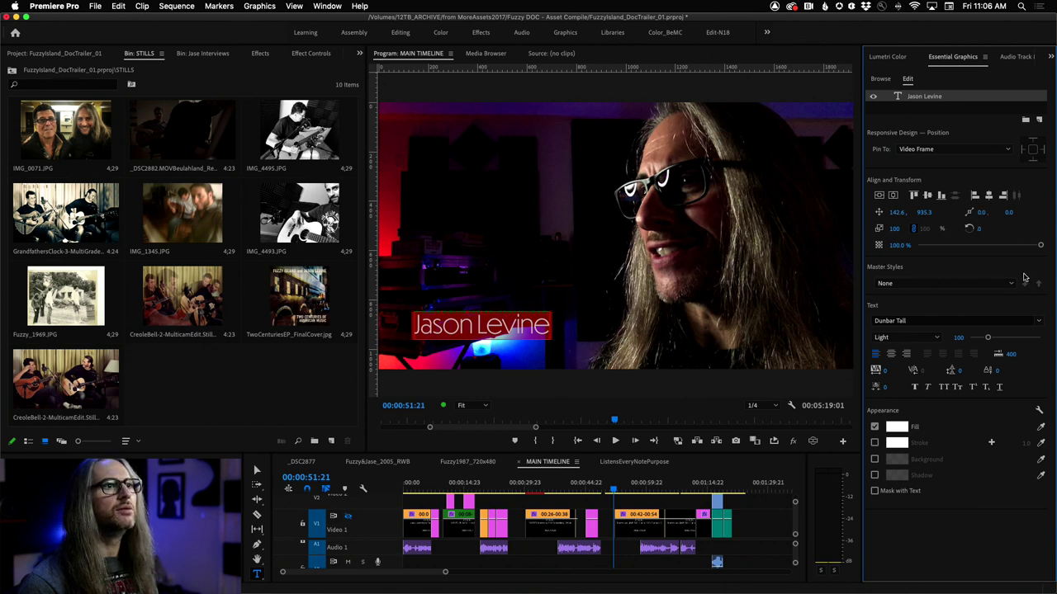
Shrink the title to size 63 and add a background box with 13.2 padding at 78% opacity
{"action": "left_click_drag", "start_coordinate": [993, 341], "coordinate": [981, 339]}
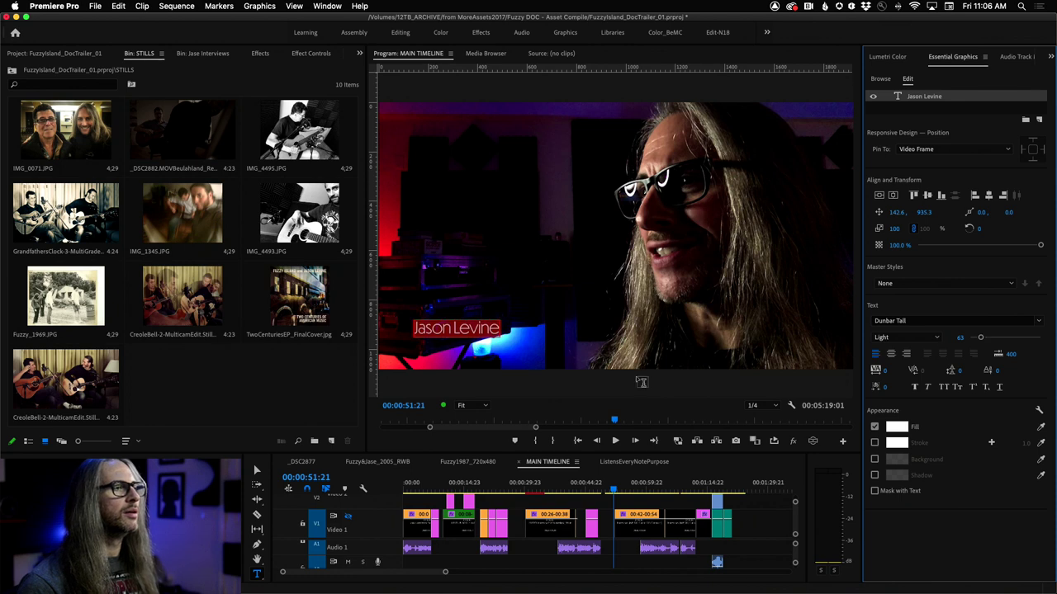
{"action": "left_click", "coordinate": [875, 460]}
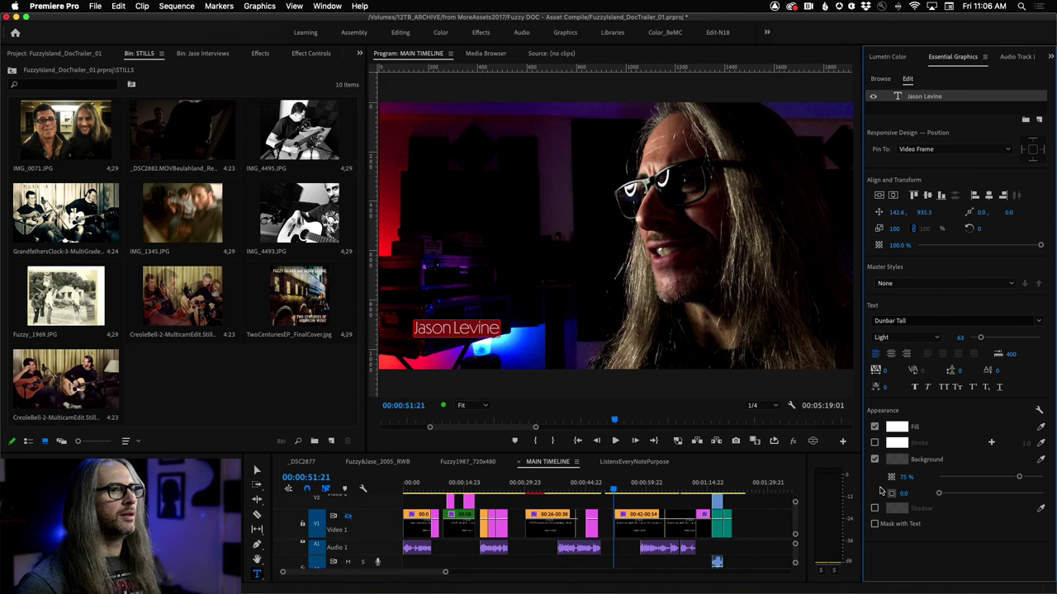
{"action": "mouse_move", "coordinate": [939, 494]}
{"action": "left_mouse_down"}
{"action": "mouse_move", "coordinate": [968, 495]}
{"action": "mouse_move", "coordinate": [952, 495]}
{"action": "left_mouse_up"}
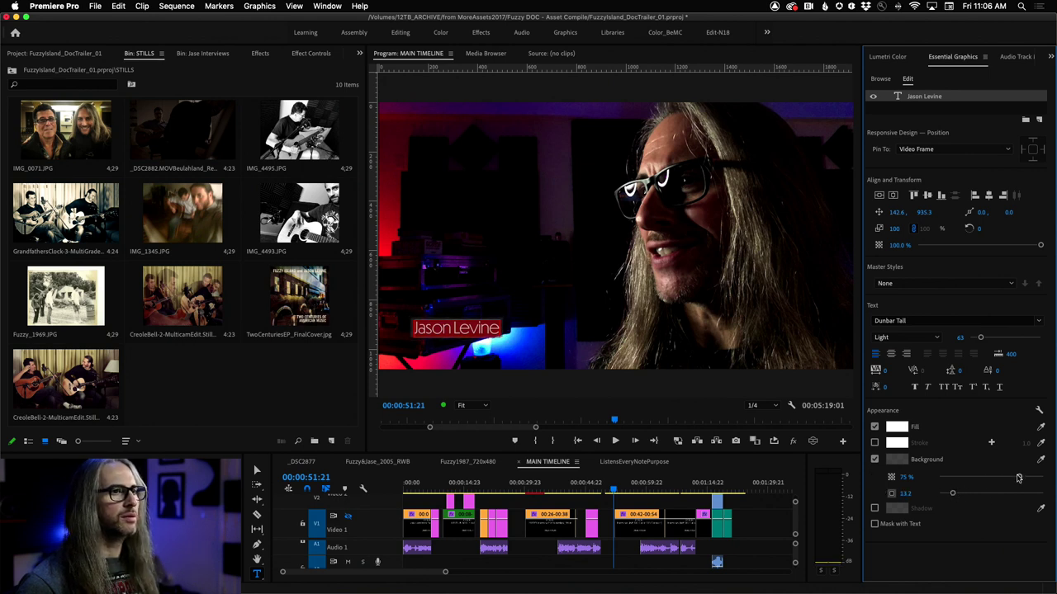
{"action": "mouse_move", "coordinate": [1018, 478]}
{"action": "left_mouse_down"}
{"action": "mouse_move", "coordinate": [1039, 479]}
{"action": "mouse_move", "coordinate": [1021, 478]}
{"action": "left_mouse_up"}
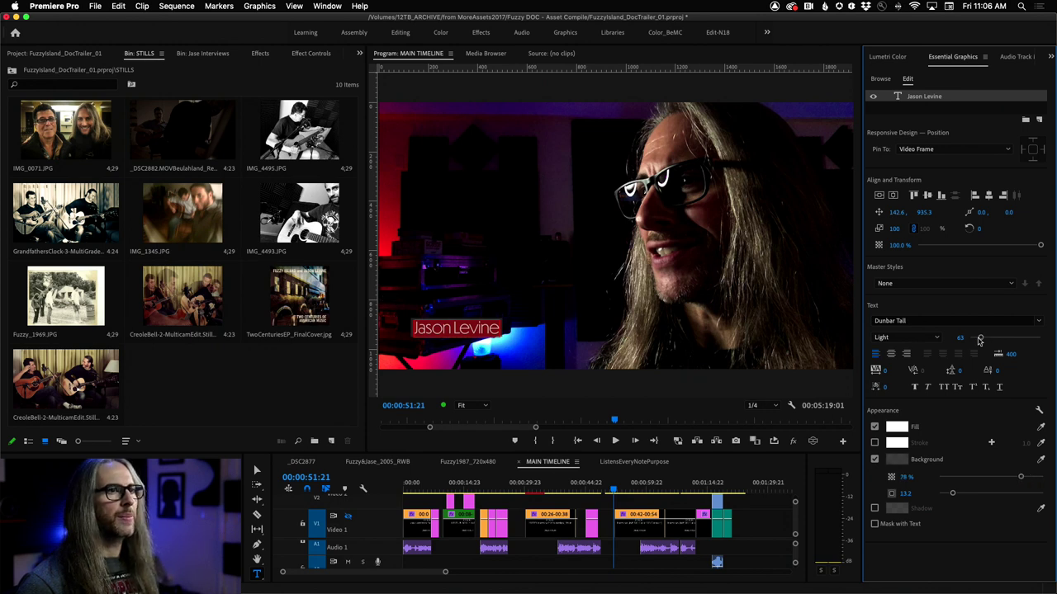
Settle the title's font size at 66 and preview a frame just after the title starts
{"action": "left_click_drag", "start_coordinate": [979, 340], "coordinate": [982, 339]}
{"action": "left_click_drag", "start_coordinate": [981, 338], "coordinate": [979, 339]}
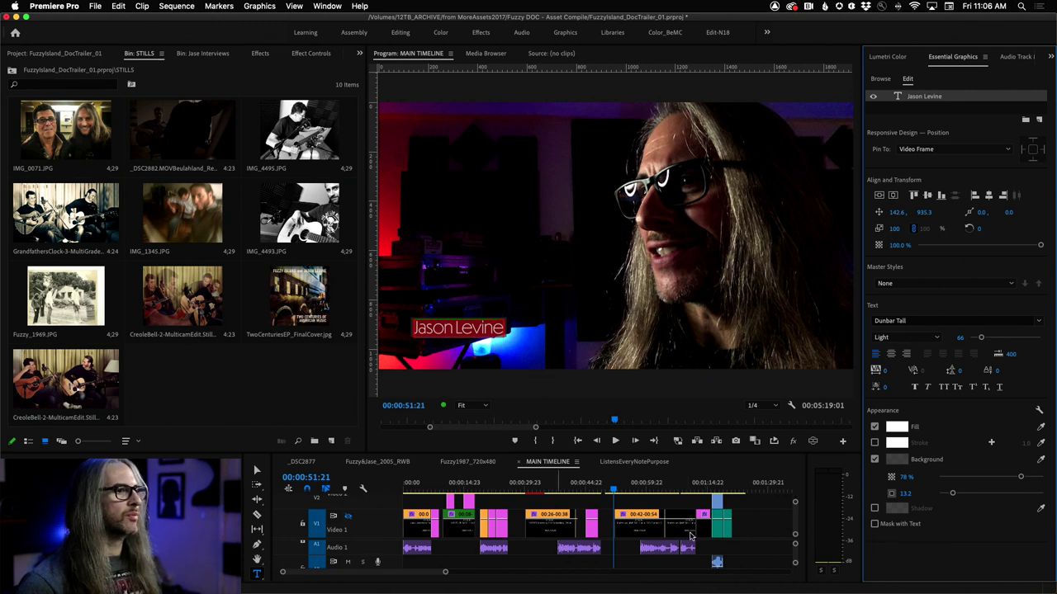
{"action": "left_click_drag", "start_coordinate": [795, 535], "coordinate": [796, 512]}
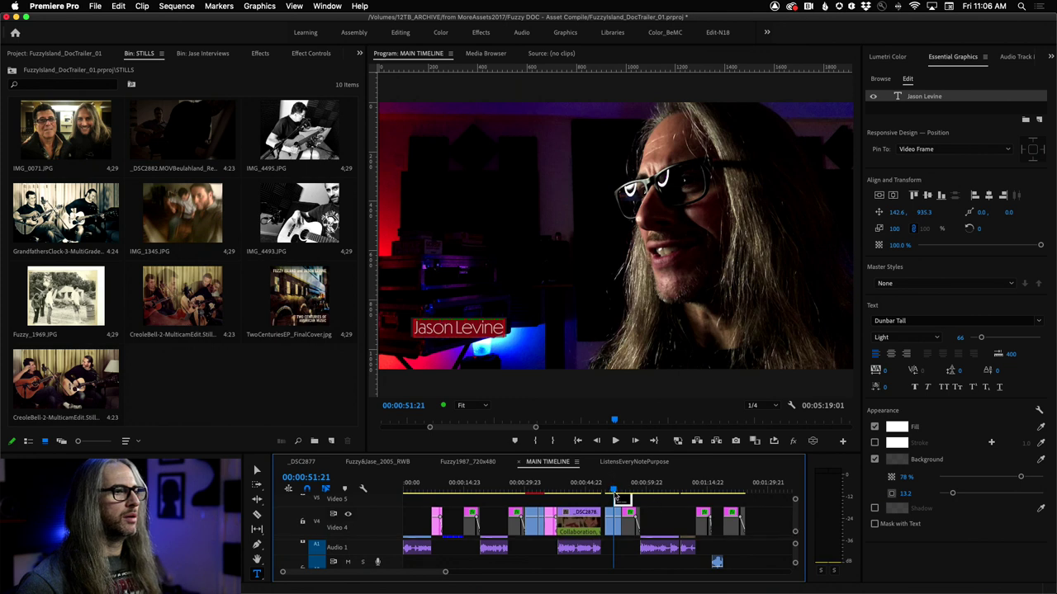
{"action": "left_click_drag", "start_coordinate": [614, 493], "coordinate": [617, 496]}
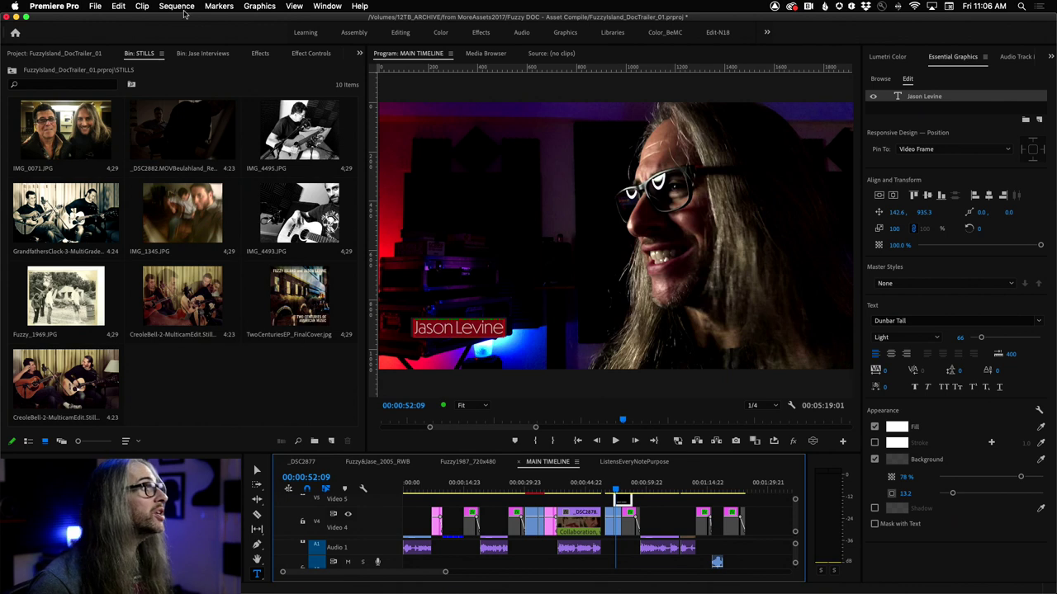
Lower the name title by changing its Motion Position Y from 540 to 591
{"action": "left_click", "coordinate": [301, 57]}
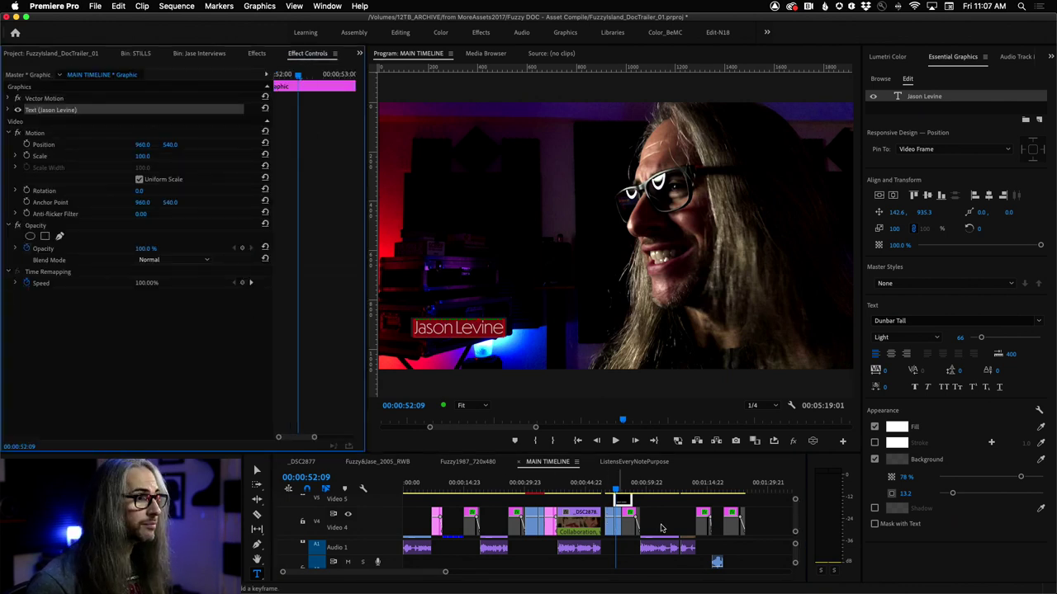
{"action": "scroll", "coordinate": [619, 495], "scroll_direction": "up", "scroll_amount": 4}
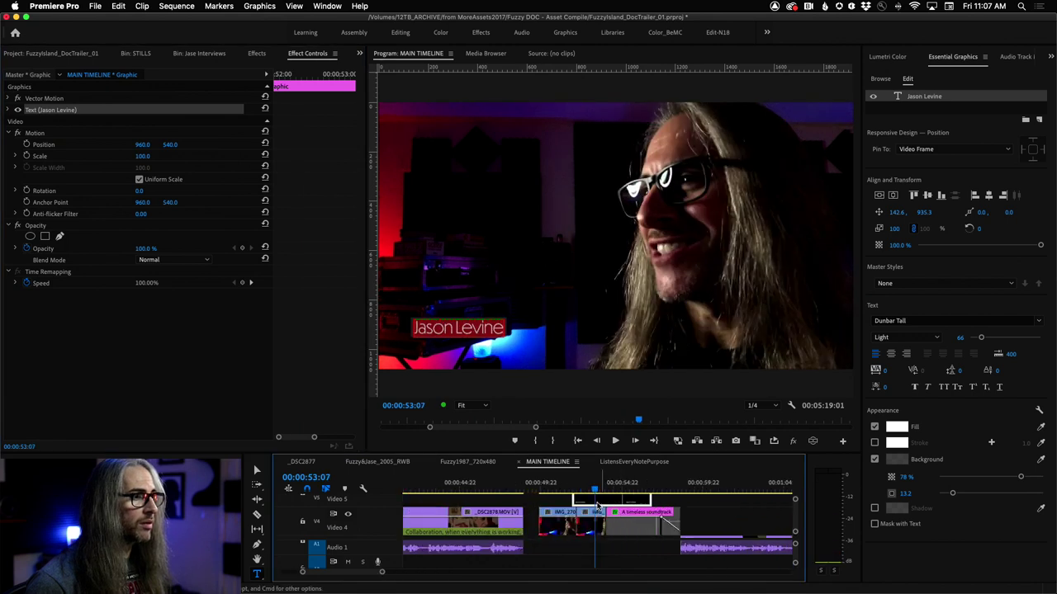
{"action": "key", "text": "Up"}
{"action": "key", "text": "Up"}
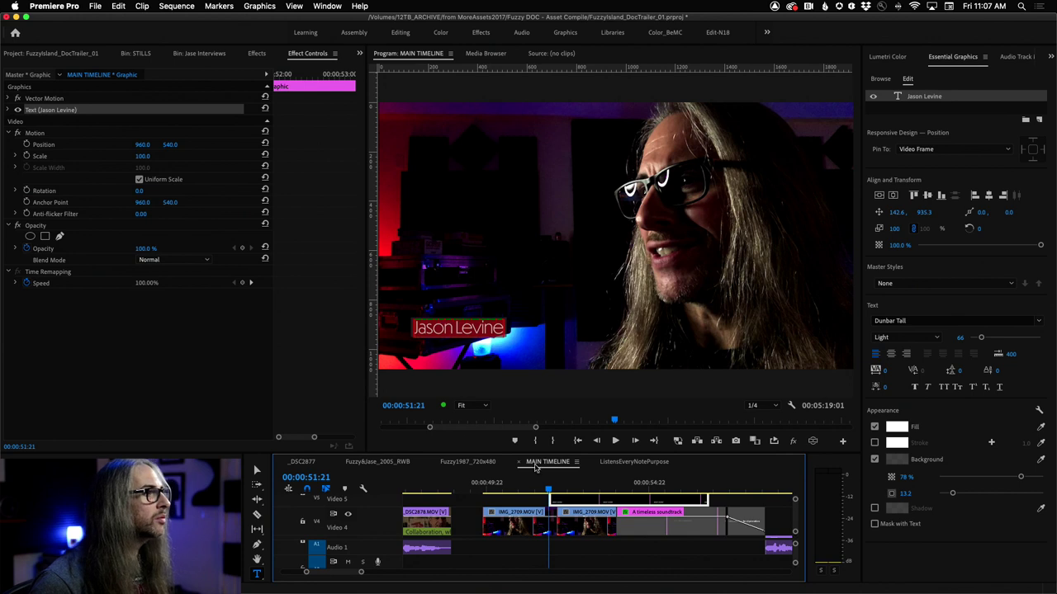
{"action": "left_click_drag", "start_coordinate": [550, 491], "coordinate": [601, 491]}
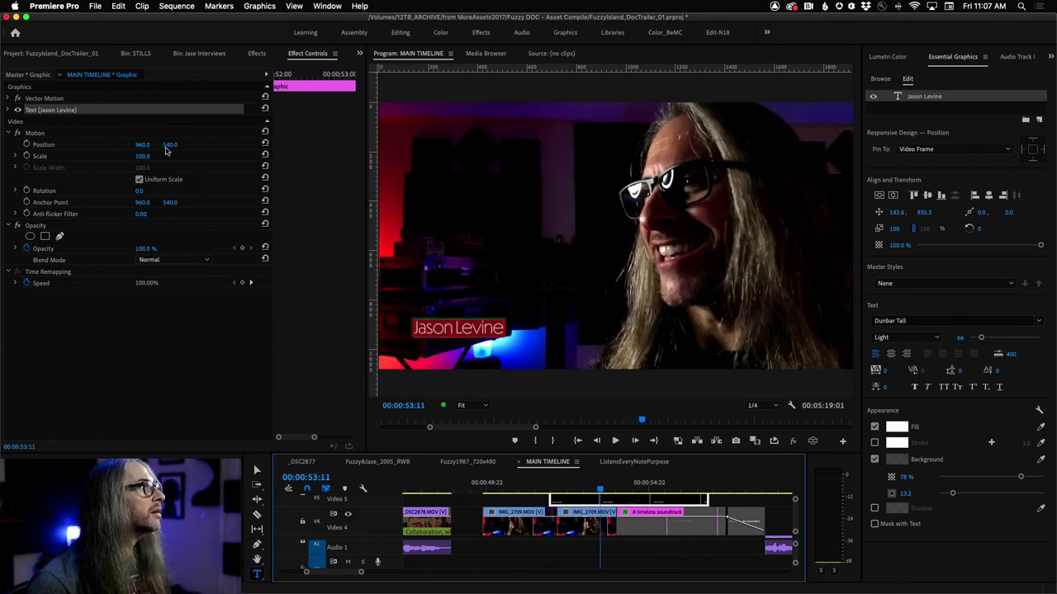
{"action": "left_click_drag", "start_coordinate": [168, 146], "coordinate": [210, 145]}
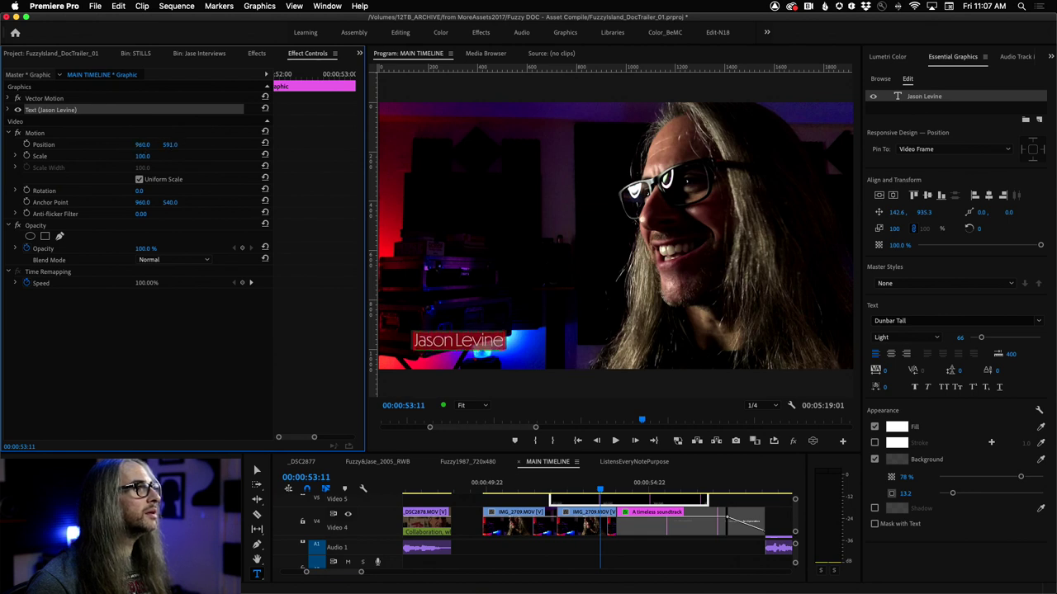
Enable Position keyframing on the name title and return to the title clip's start
{"action": "left_click", "coordinate": [143, 144]}
{"action": "key", "text": "Return"}
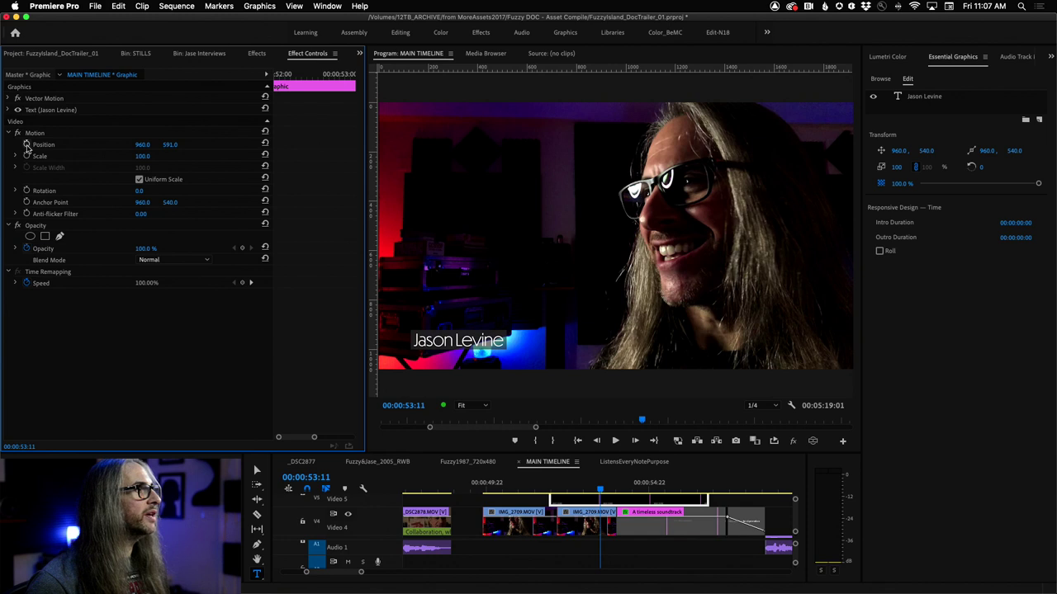
{"action": "left_click", "coordinate": [27, 146]}
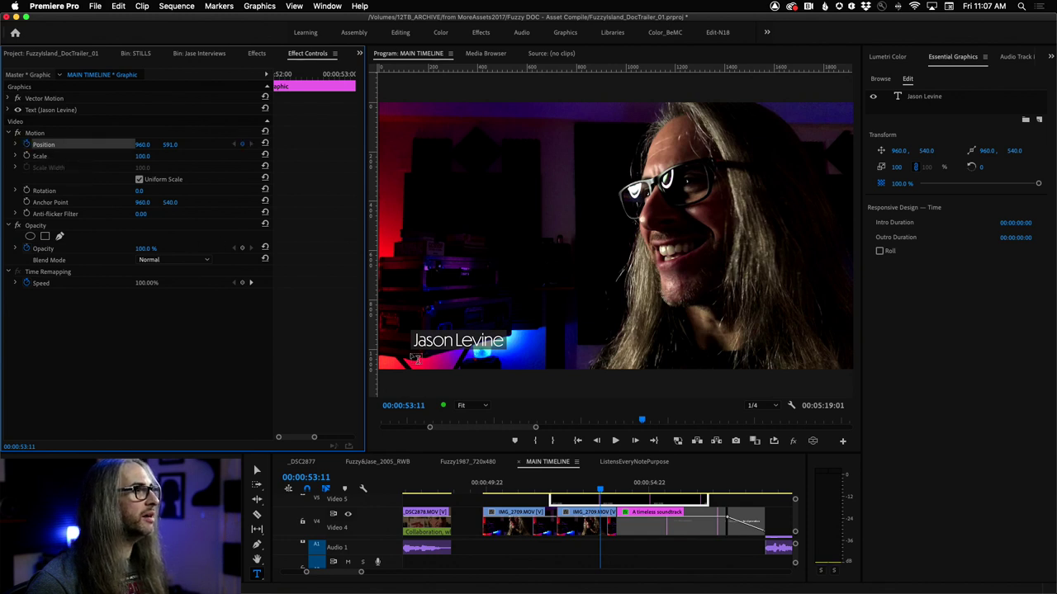
{"action": "left_click_drag", "start_coordinate": [601, 490], "coordinate": [579, 483]}
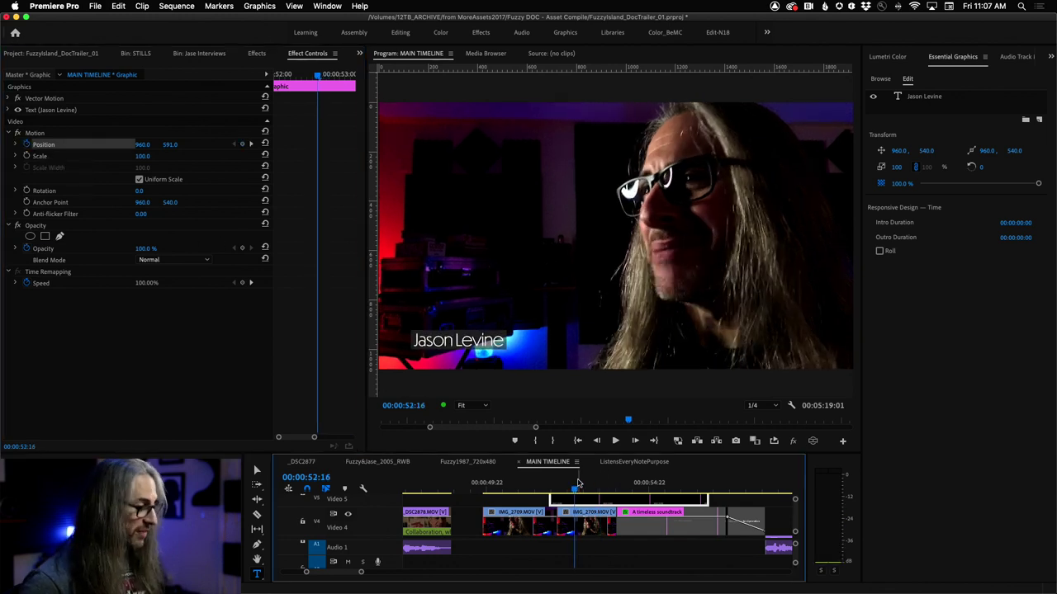
{"action": "key", "text": "Up"}
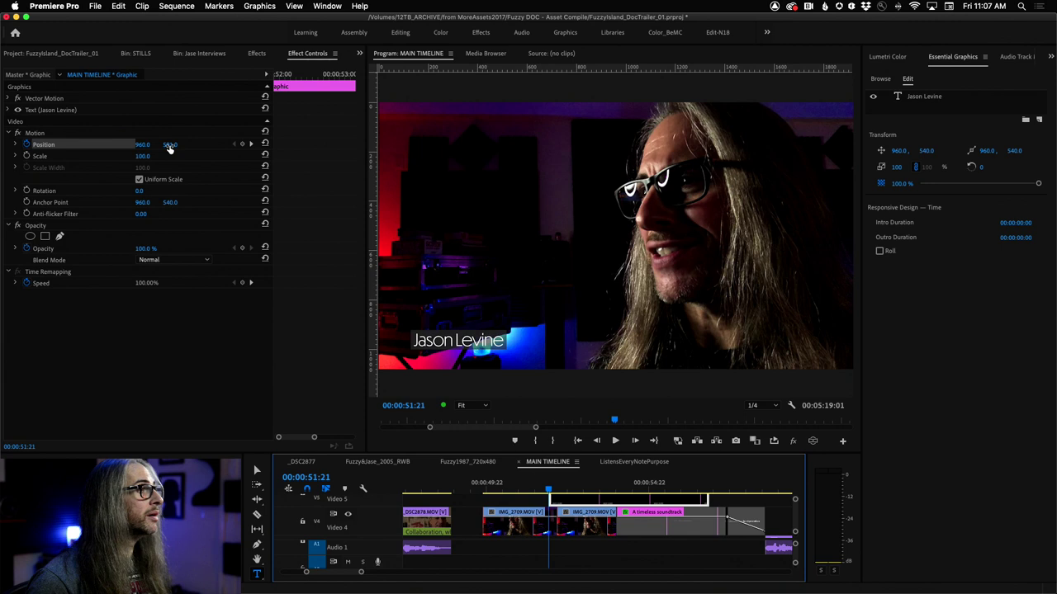
Set the starting keyframe at Position X 173 so the title slides in from the left
{"action": "left_click_drag", "start_coordinate": [169, 147], "coordinate": [198, 147]}
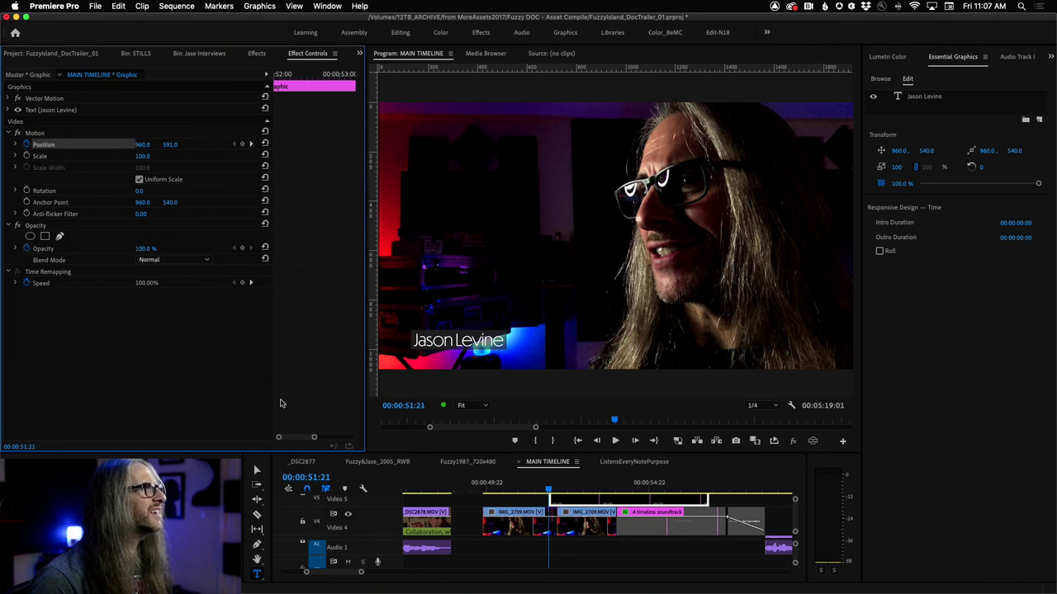
{"action": "left_click_drag", "start_coordinate": [303, 440], "coordinate": [298, 441]}
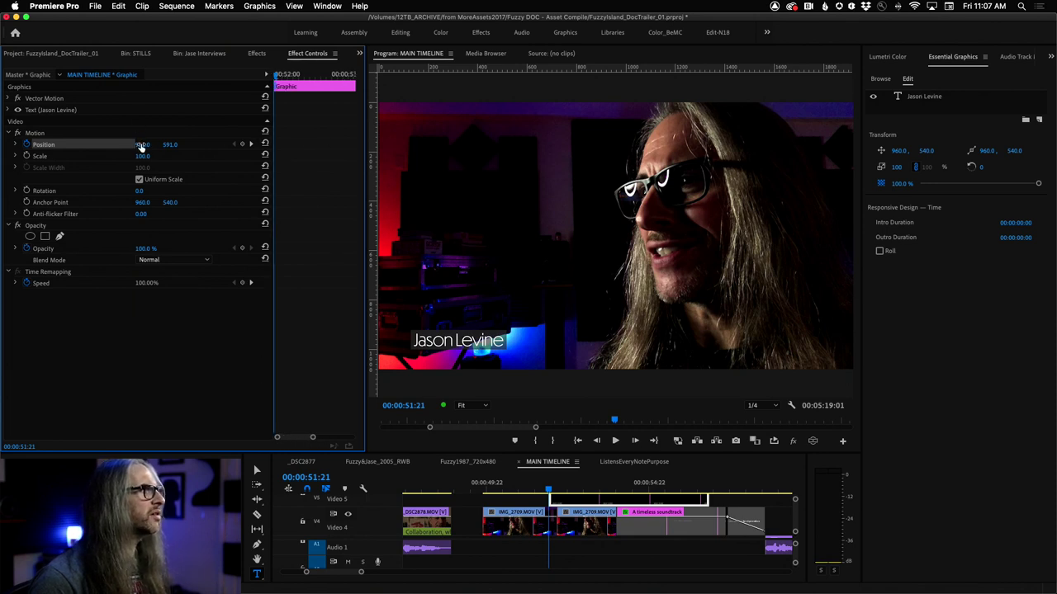
{"action": "left_click_drag", "start_coordinate": [139, 146], "coordinate": [48, 147]}
Play back the title's slide-in animation twice to check it
{"action": "key", "text": "space"}
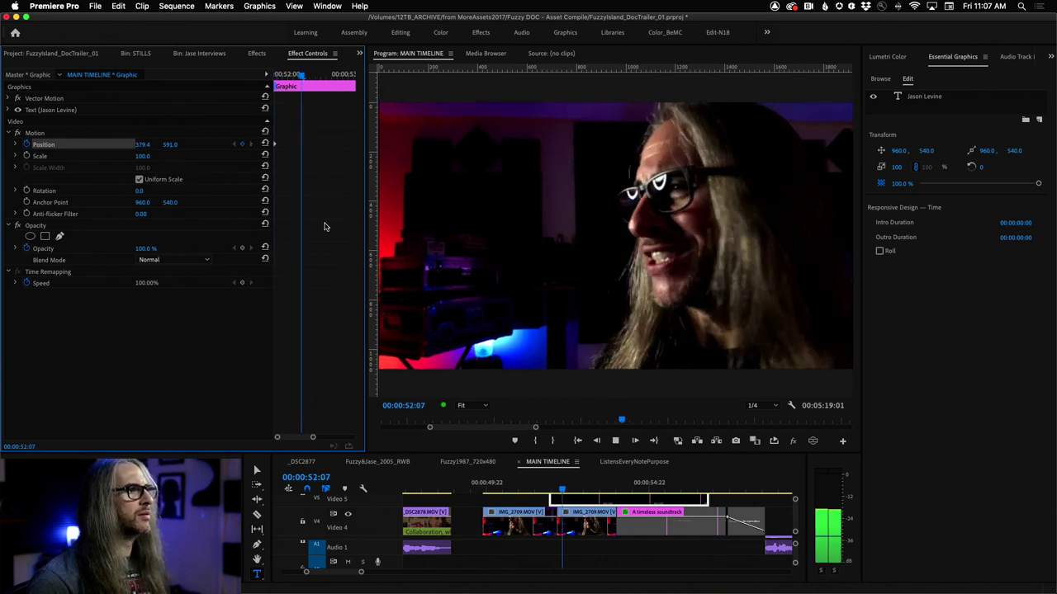
{"action": "key", "text": "space"}
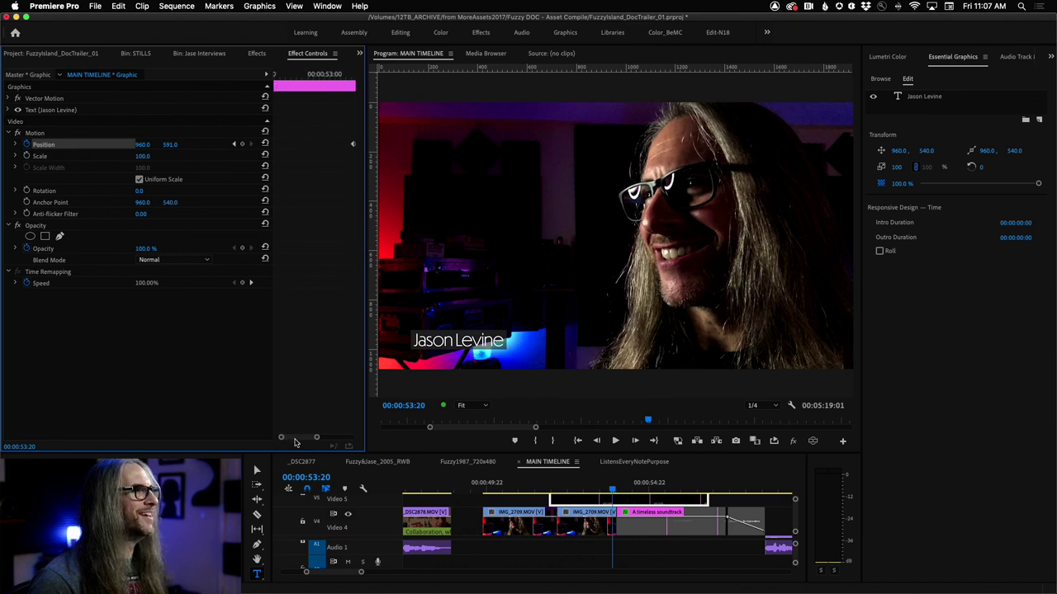
{"action": "left_click_drag", "start_coordinate": [288, 439], "coordinate": [295, 439]}
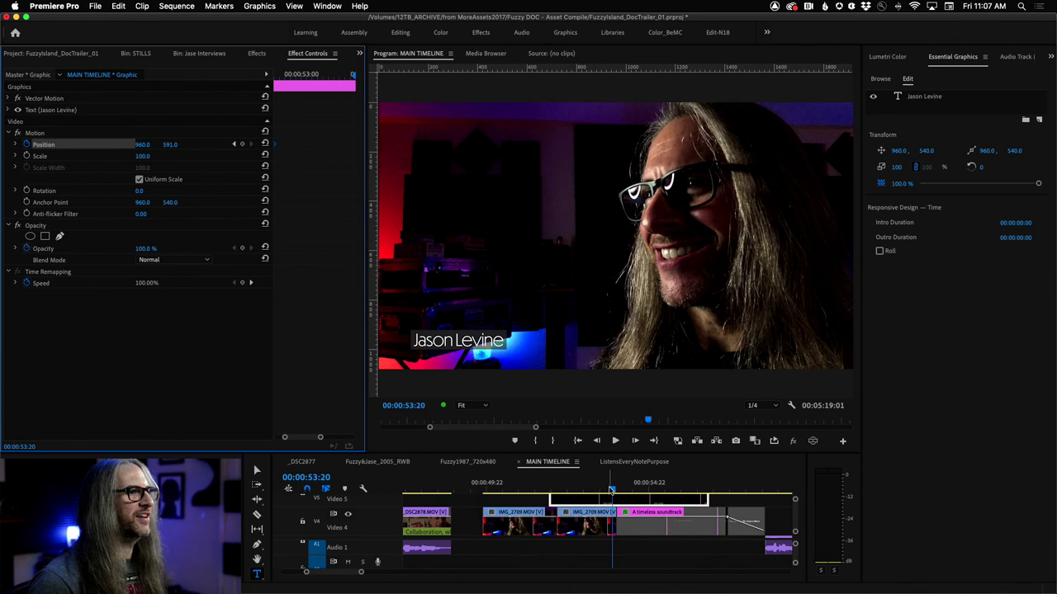
{"action": "left_click_drag", "start_coordinate": [612, 487], "coordinate": [539, 487]}
{"action": "key", "text": "space"}
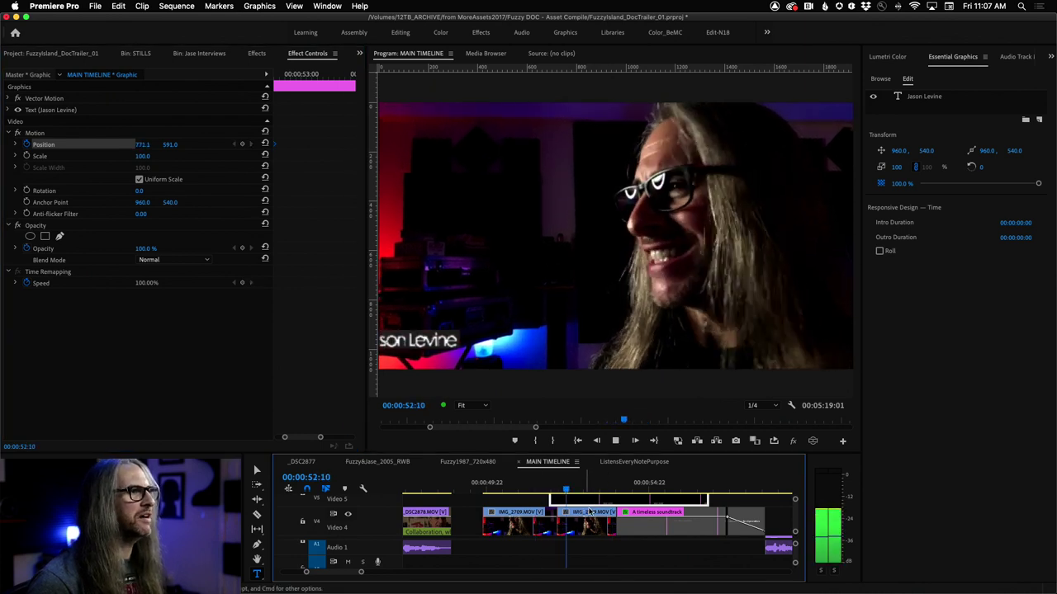
{"action": "key", "text": "space"}
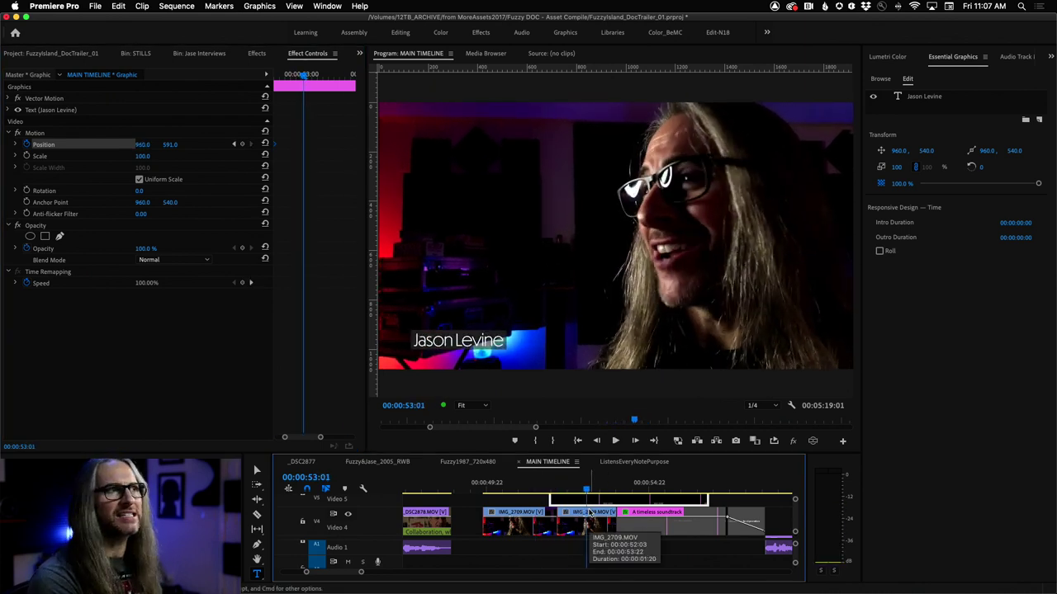
In Audition, play the section and zoom out to show all tracks down to MUSIC, VERB and Master
{"action": "key", "text": "super+Tab"}
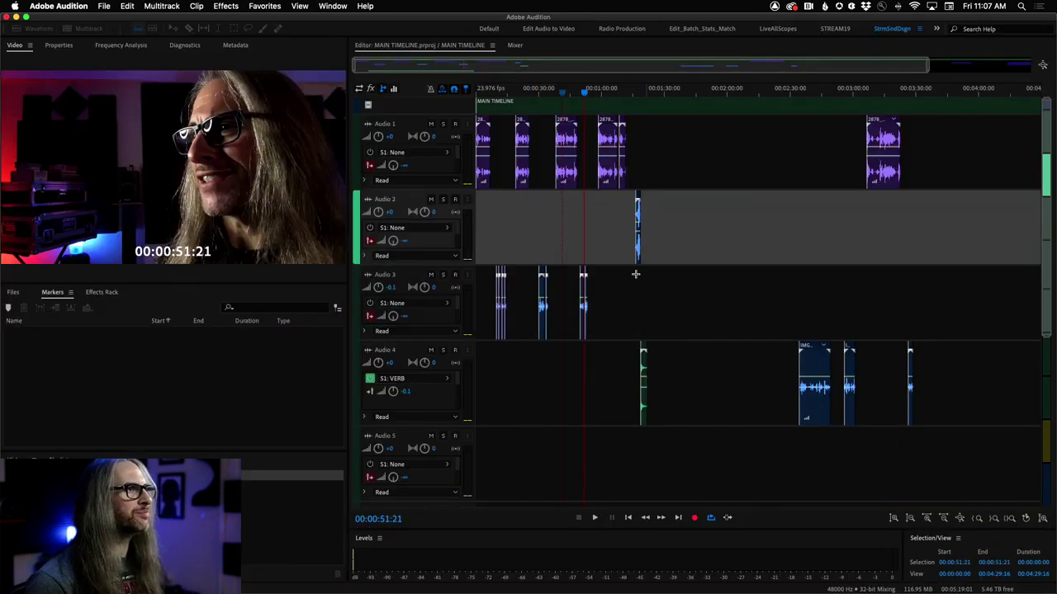
{"action": "key", "text": "space"}
{"action": "key", "text": "space"}
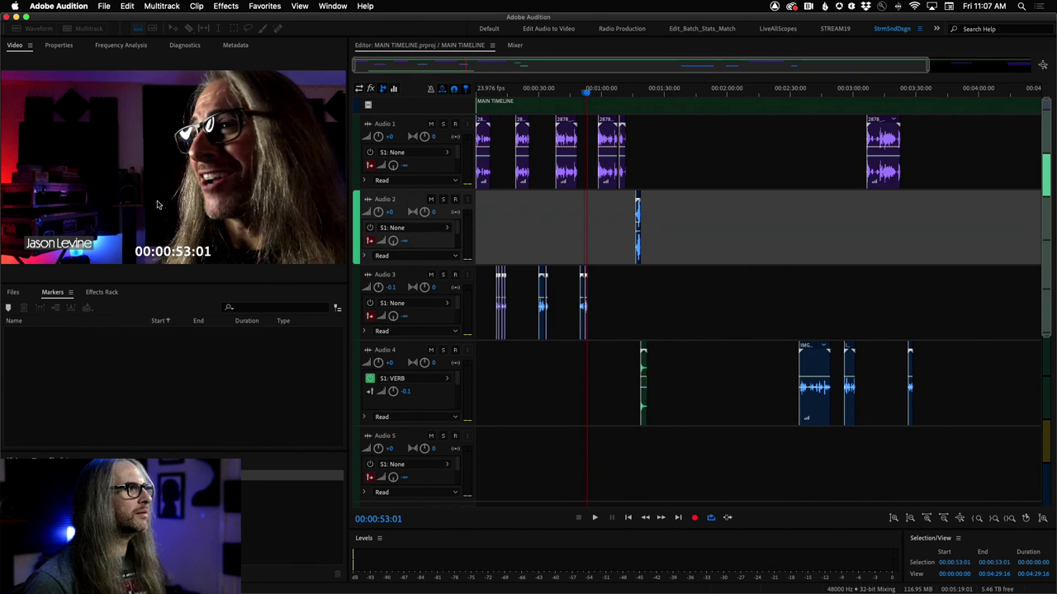
{"action": "key", "text": "space"}
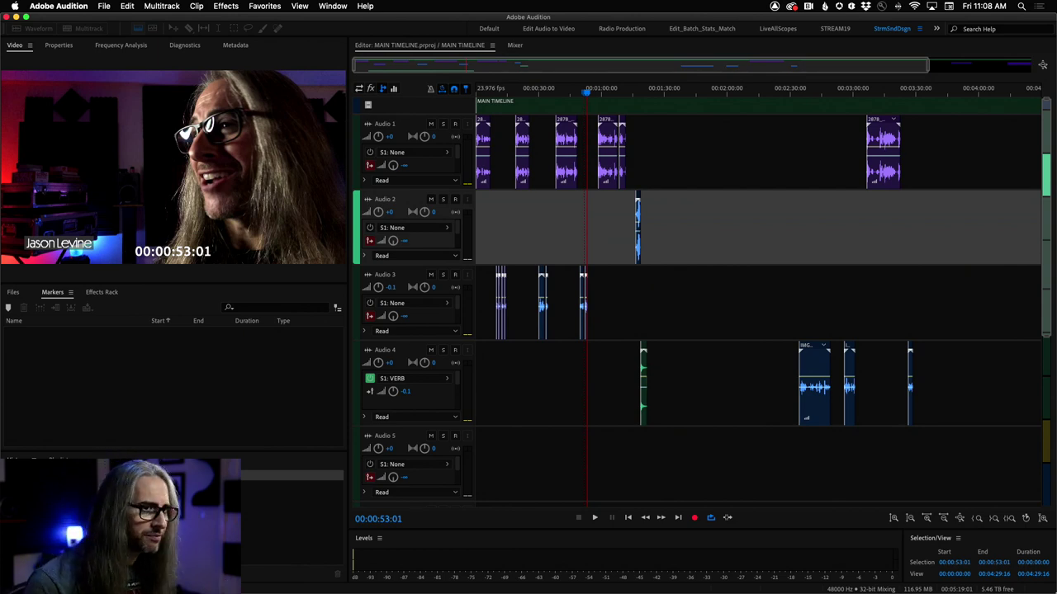
{"action": "left_click", "coordinate": [961, 519]}
{"action": "left_click", "coordinate": [961, 519]}
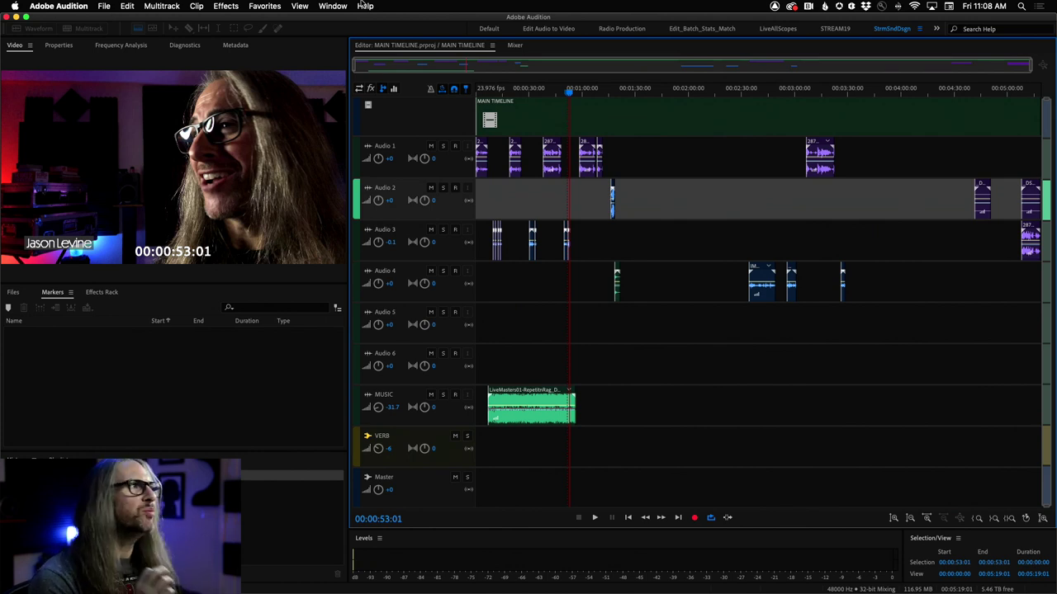
{"action": "left_click", "coordinate": [105, 6]}
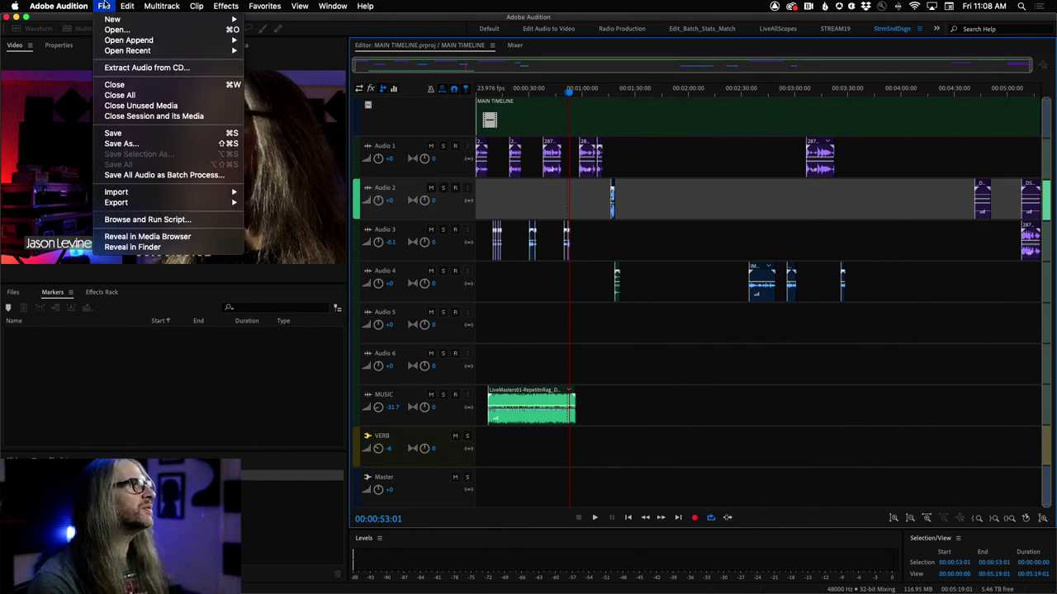
{"action": "mouse_move", "coordinate": [157, 203]}
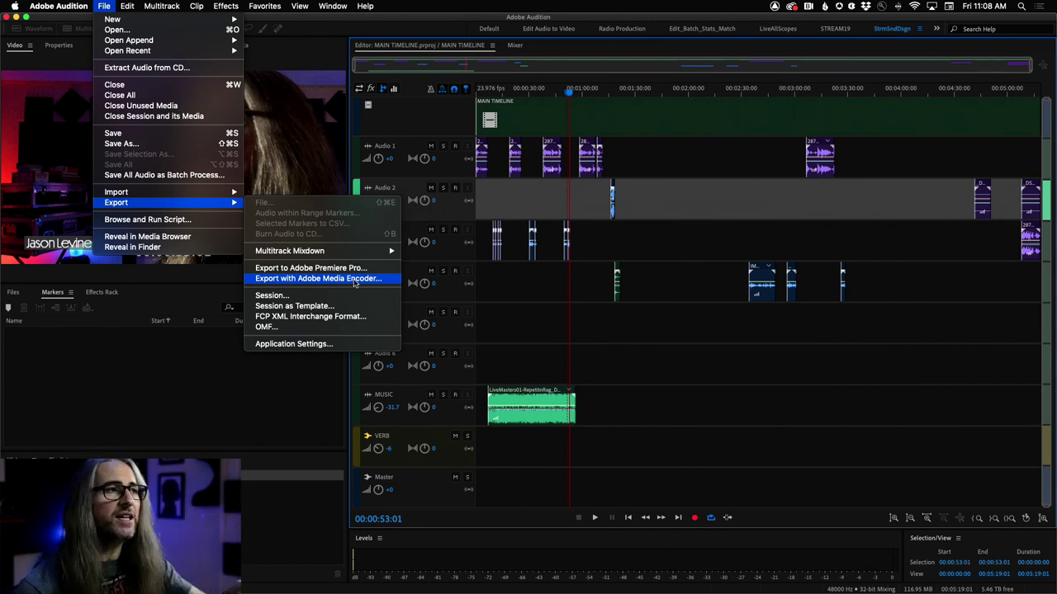
{"action": "key", "text": "Escape"}
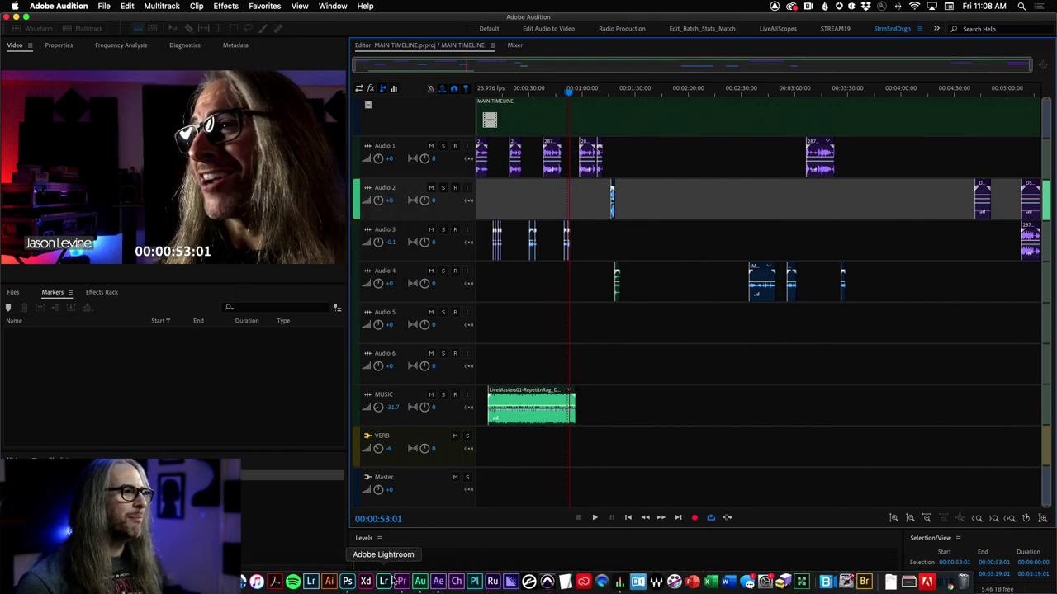
Fit the whole MAIN TIMELINE sequence in Premiere's timeline with the playhead at 00:00:00:00
{"action": "left_click", "coordinate": [397, 585]}
{"action": "key", "text": "backslash"}
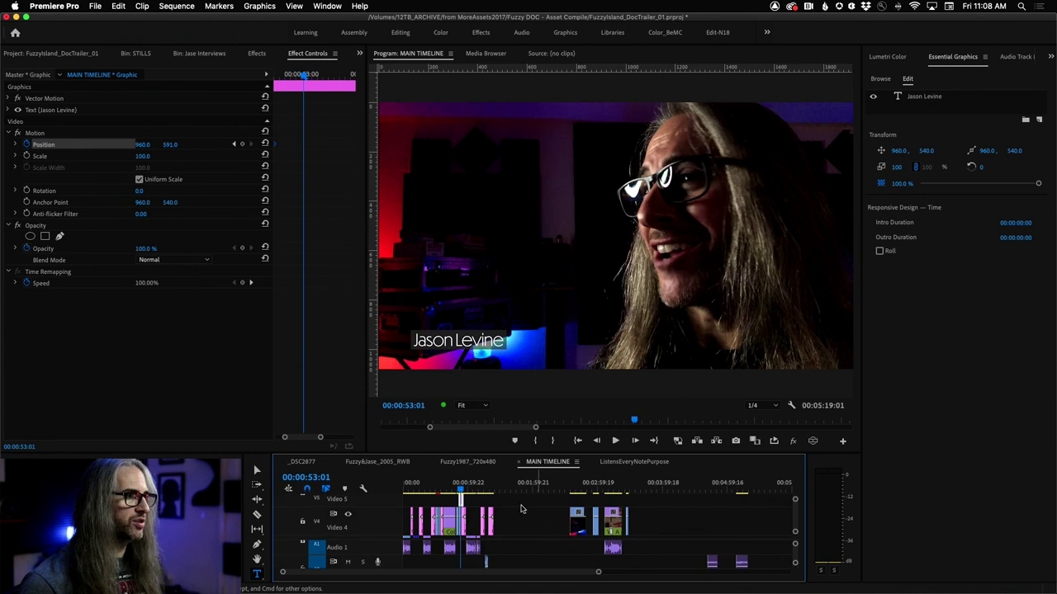
{"action": "key", "text": "Home"}
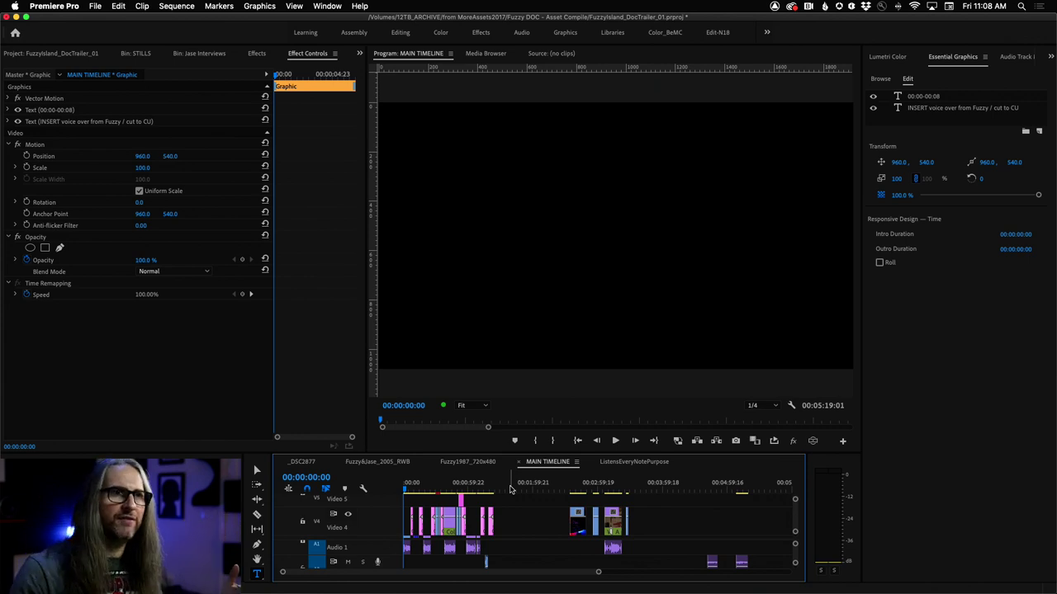
{"action": "key", "text": "super+Tab"}
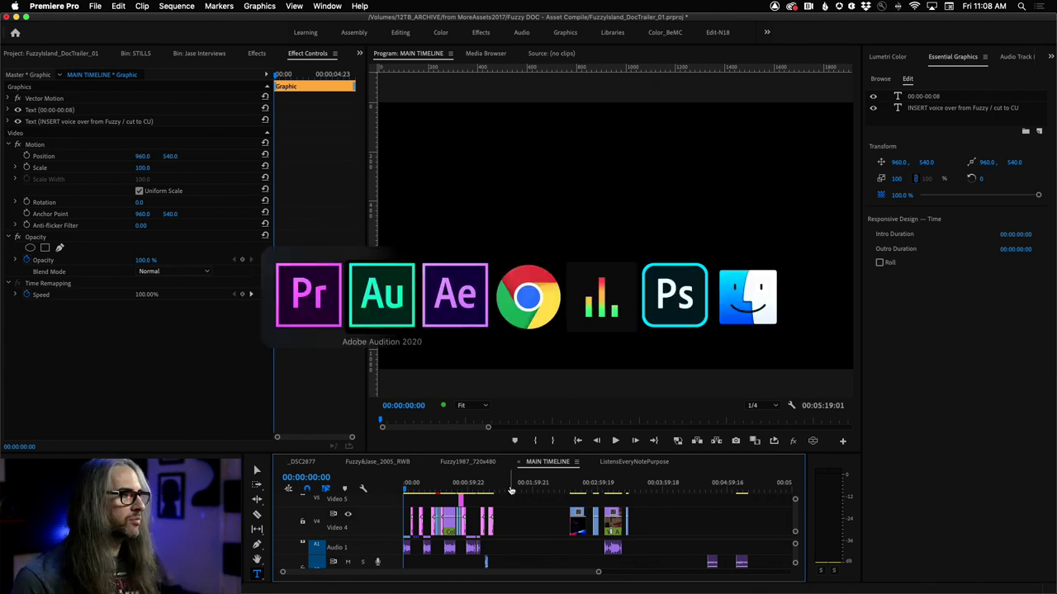
Browse Audition's Effects and Multitrack menus, then find File > Export > Export to Adobe Premiere Pro
{"action": "left_click", "coordinate": [225, 6]}
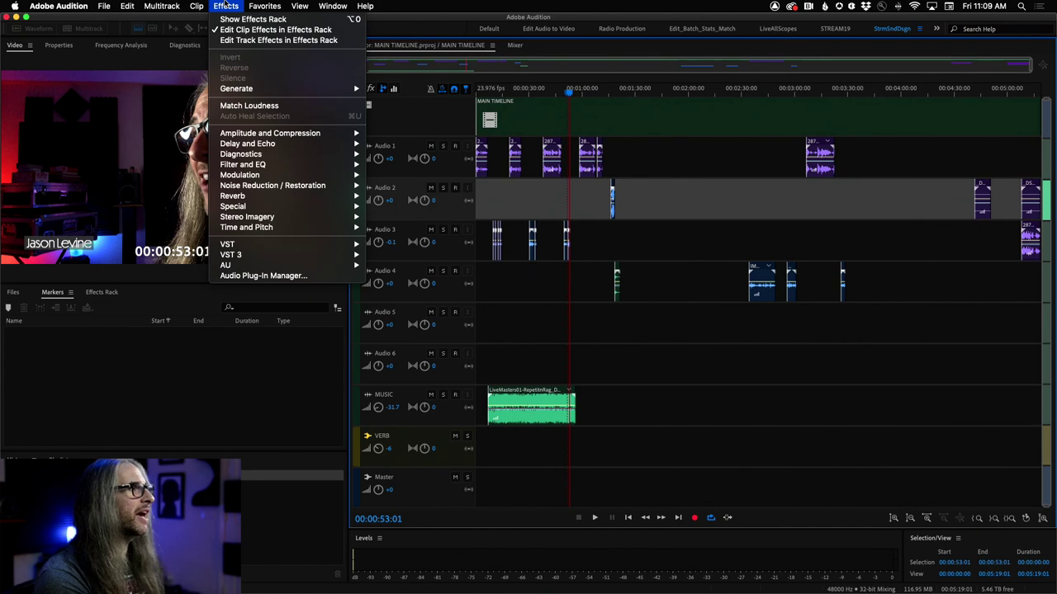
{"action": "mouse_move", "coordinate": [173, 5]}
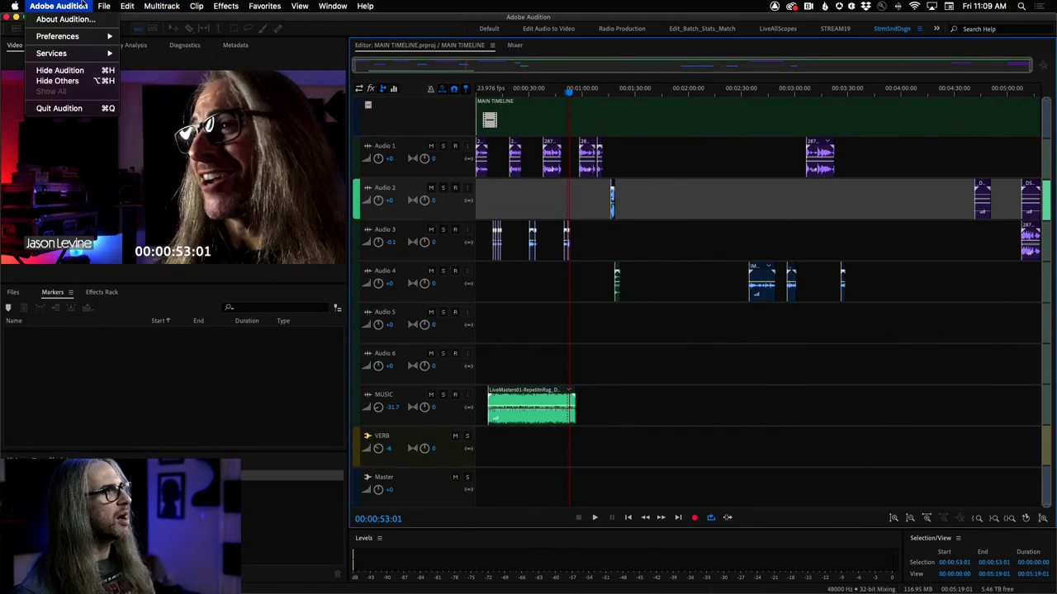
{"action": "mouse_move", "coordinate": [14, 13]}
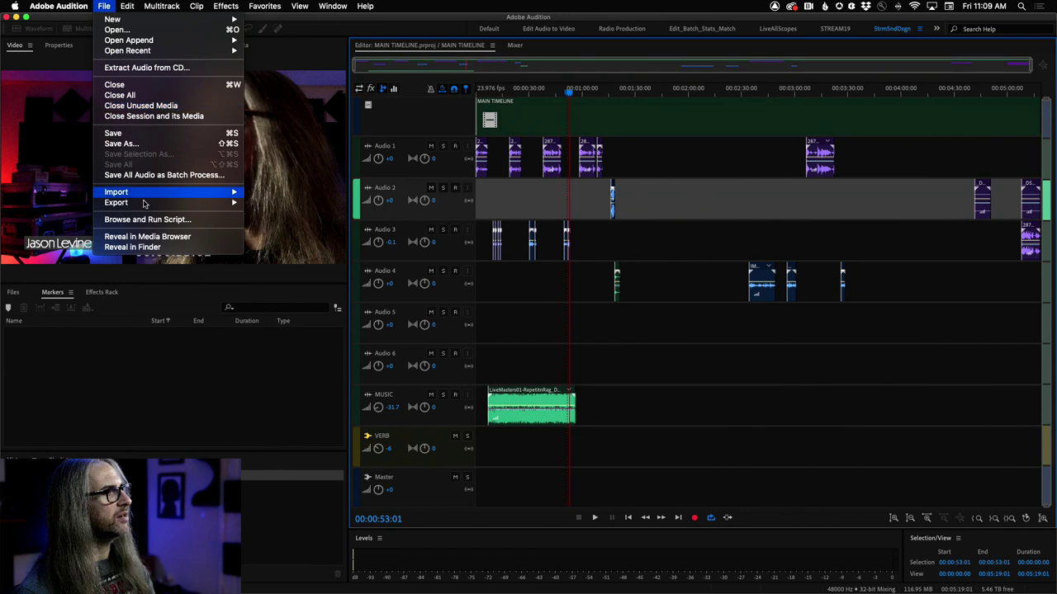
{"action": "mouse_move", "coordinate": [145, 203]}
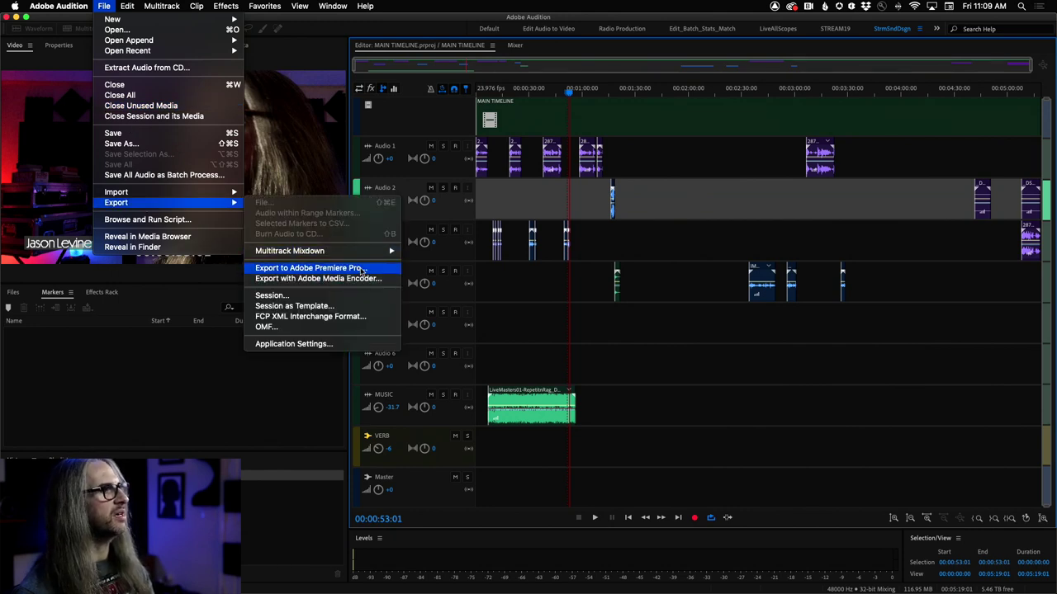
Set the Export to Premiere Pro destination to the Desktop/AdobeLiveApr2020 folder
{"action": "left_click", "coordinate": [362, 269]}
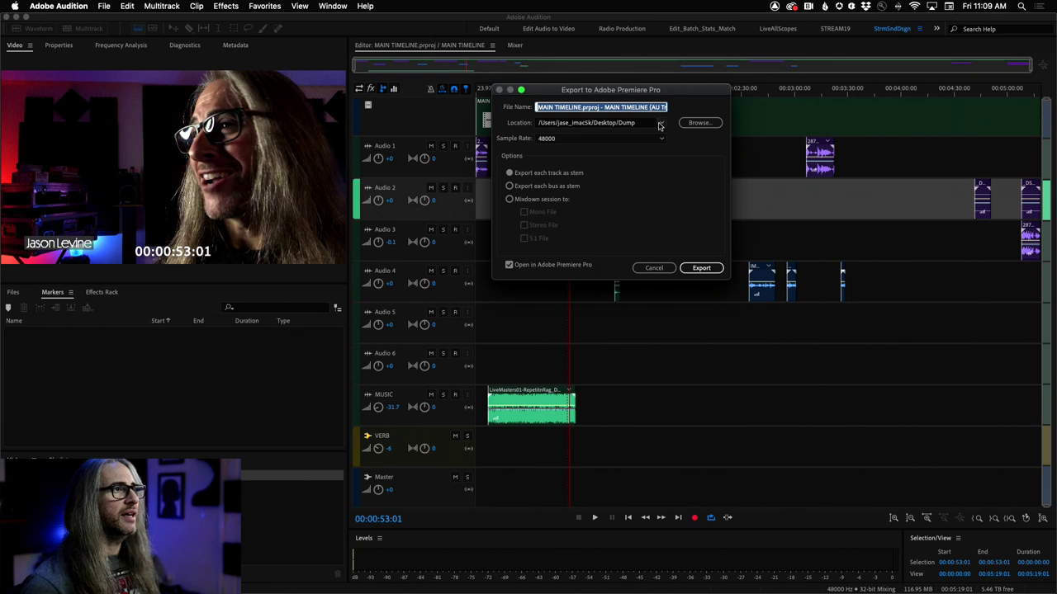
{"action": "left_click", "coordinate": [662, 123]}
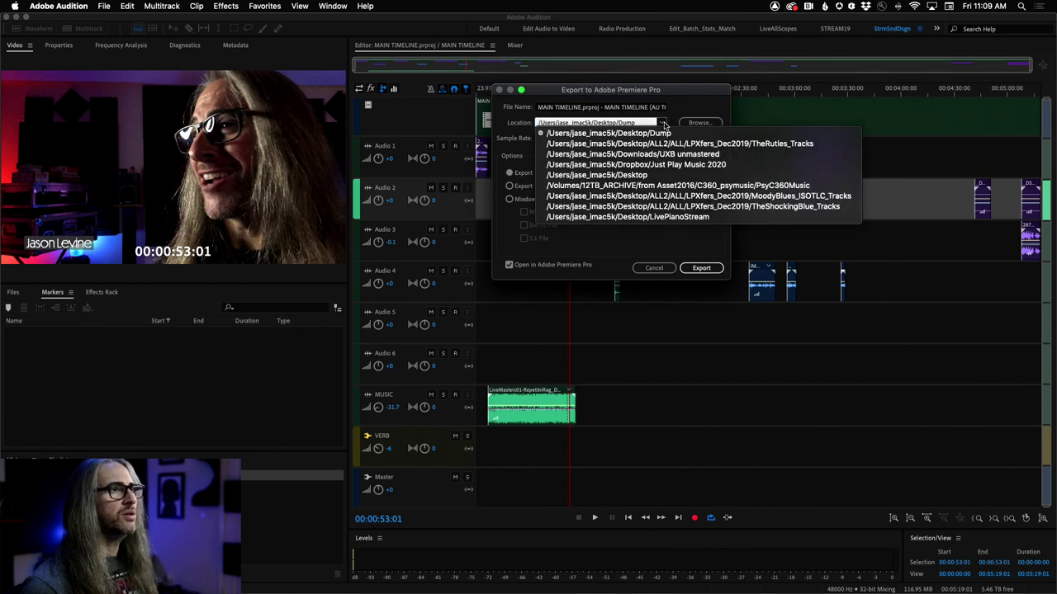
{"action": "left_click", "coordinate": [665, 132]}
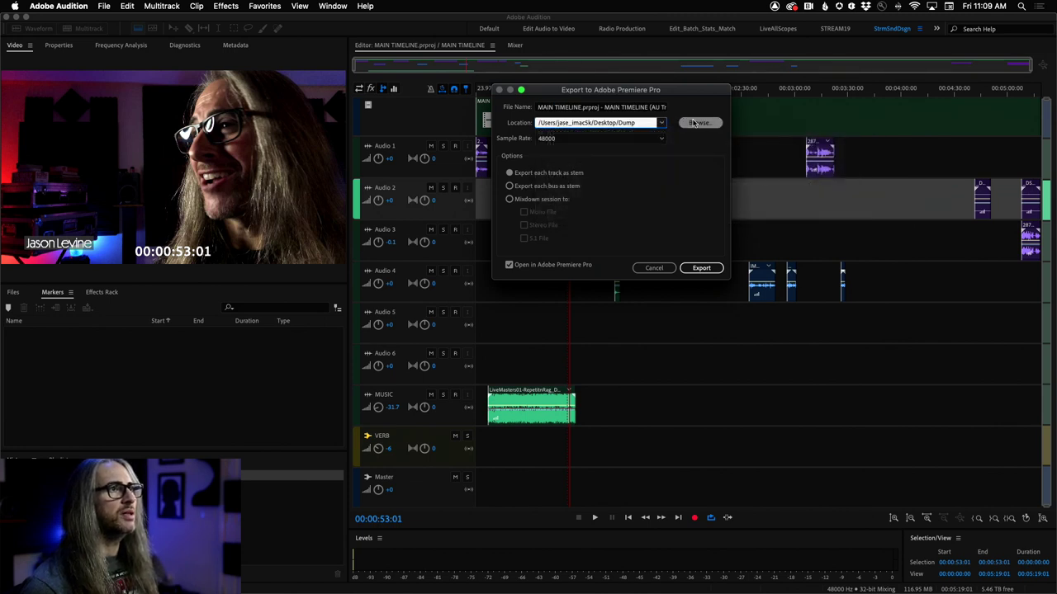
{"action": "left_click", "coordinate": [698, 123]}
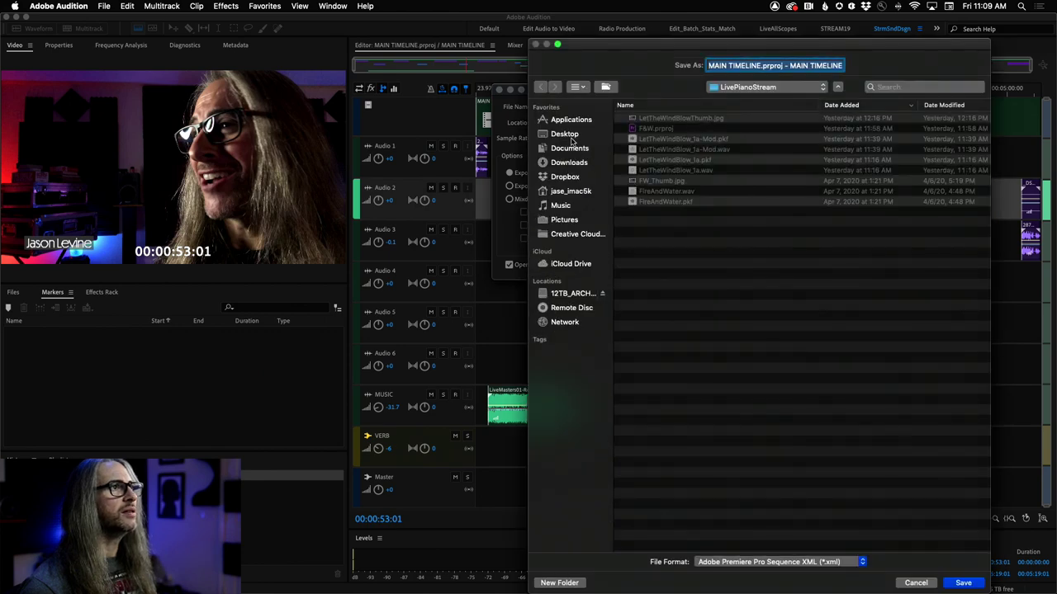
{"action": "left_click", "coordinate": [569, 134]}
{"action": "double_click", "coordinate": [664, 120]}
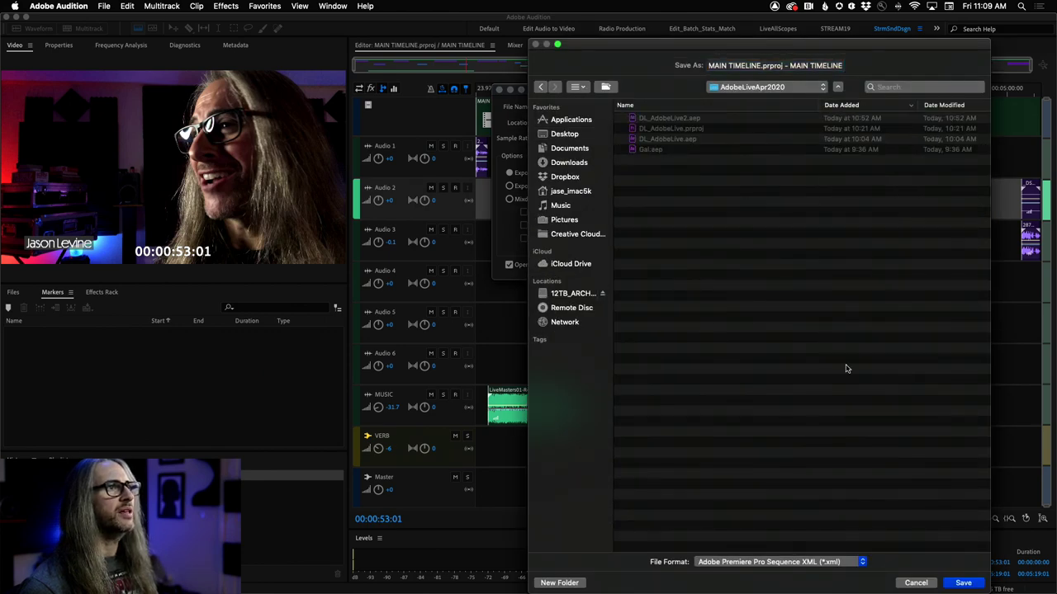
{"action": "left_click", "coordinate": [963, 583]}
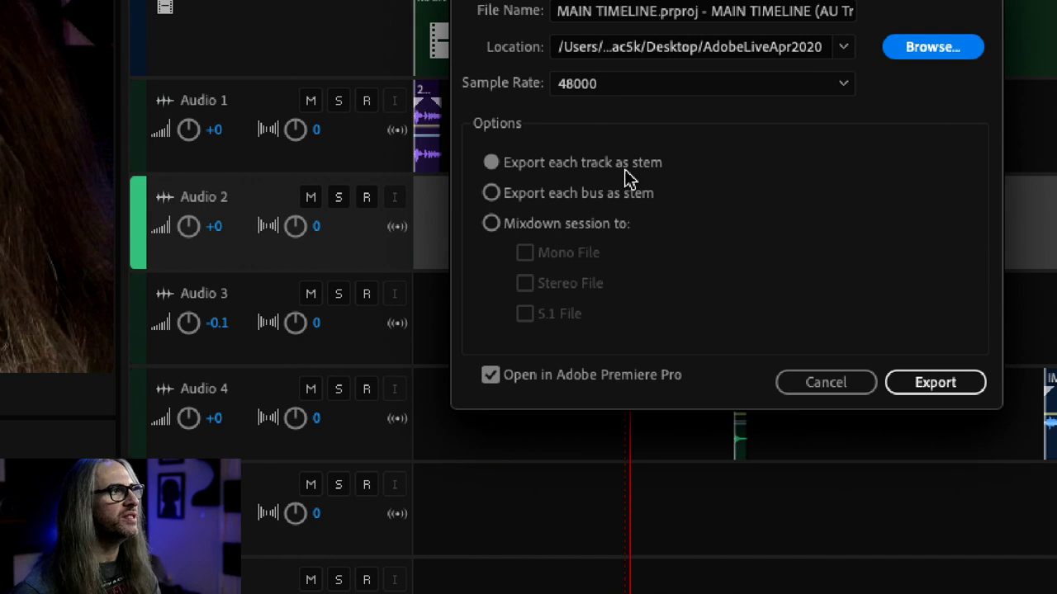
Export the session as a stereo file mixdown to Premiere Pro
{"action": "left_click", "coordinate": [489, 224]}
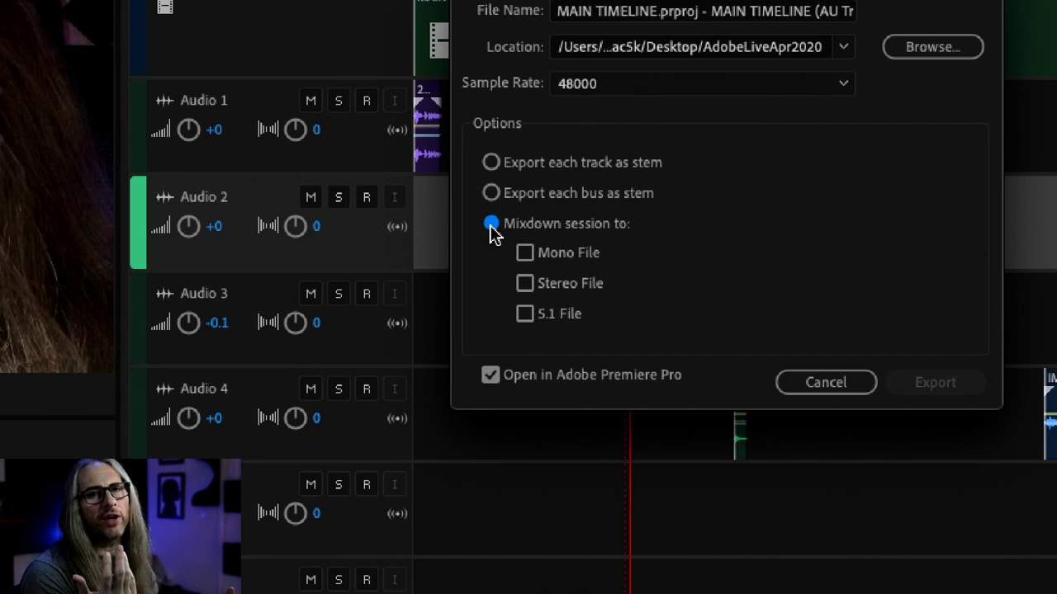
{"action": "left_click", "coordinate": [526, 284]}
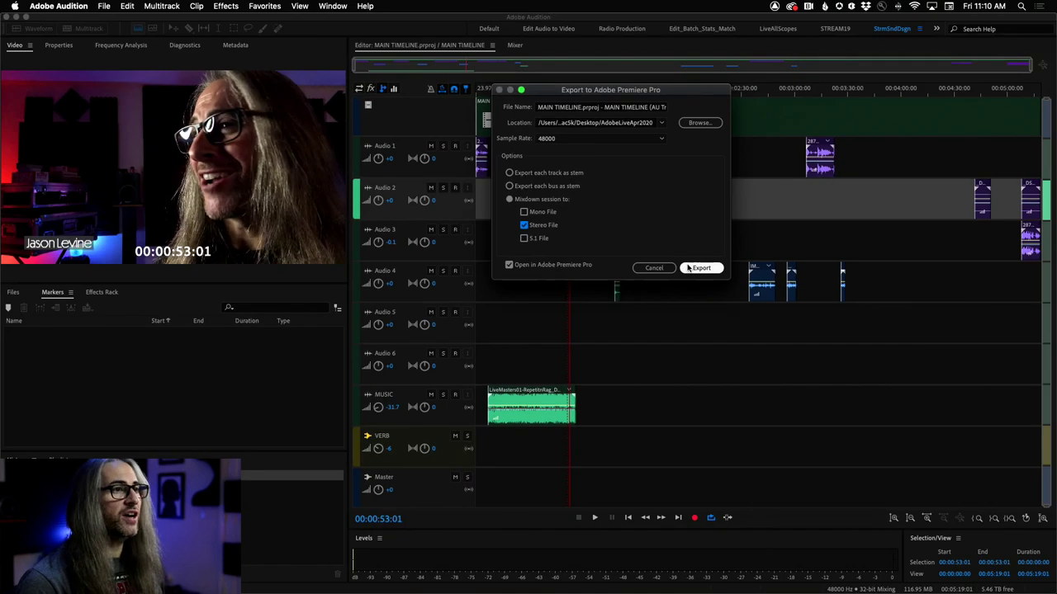
{"action": "left_click", "coordinate": [916, 383]}
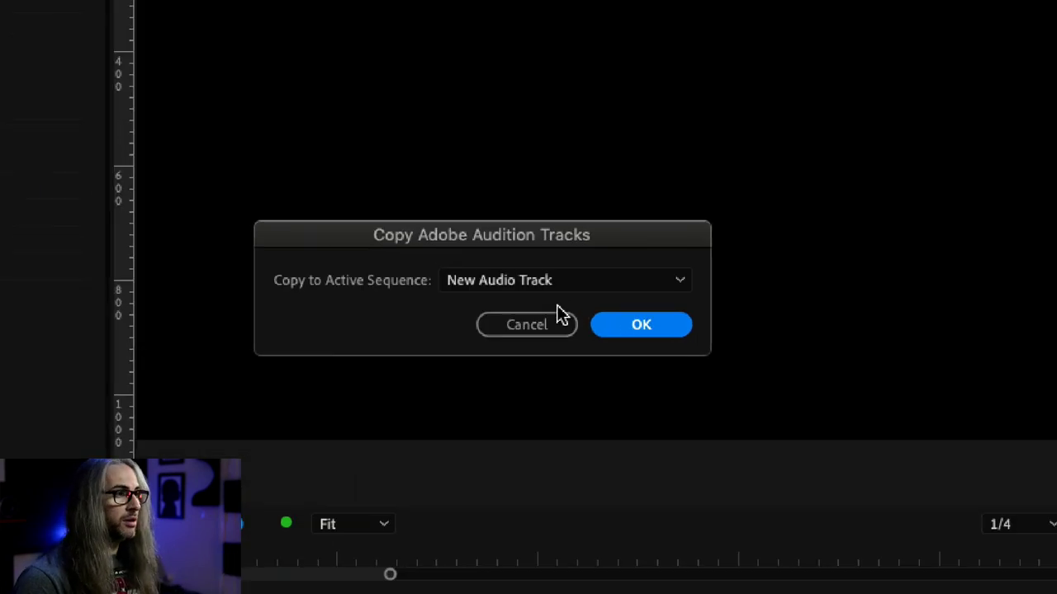
Copy the Audition mix into MAIN TIMELINE on a new audio track
{"action": "left_click", "coordinate": [566, 302]}
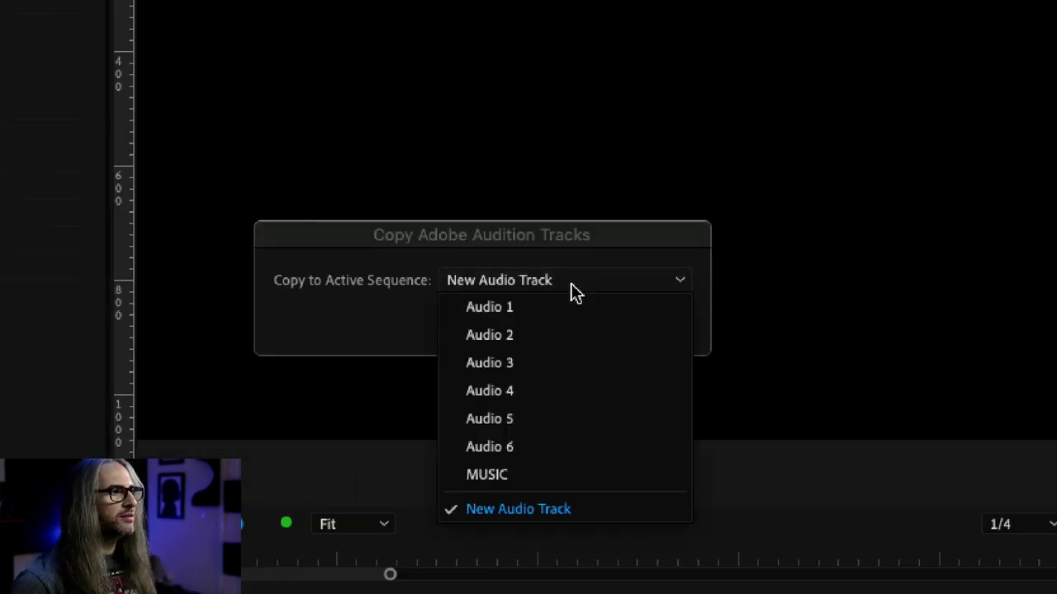
{"action": "left_click", "coordinate": [573, 509]}
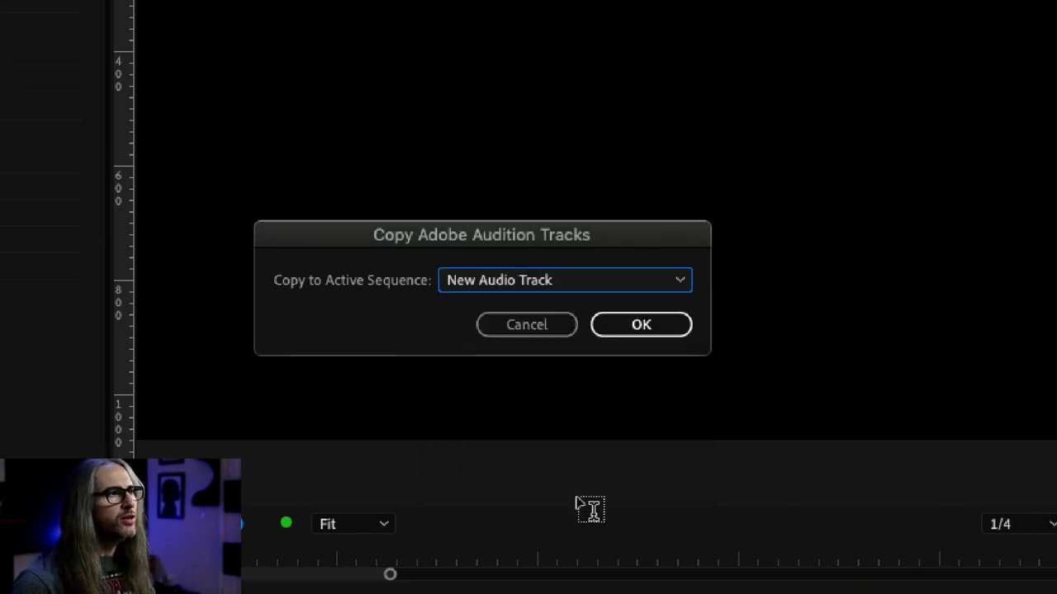
{"action": "left_click", "coordinate": [636, 333]}
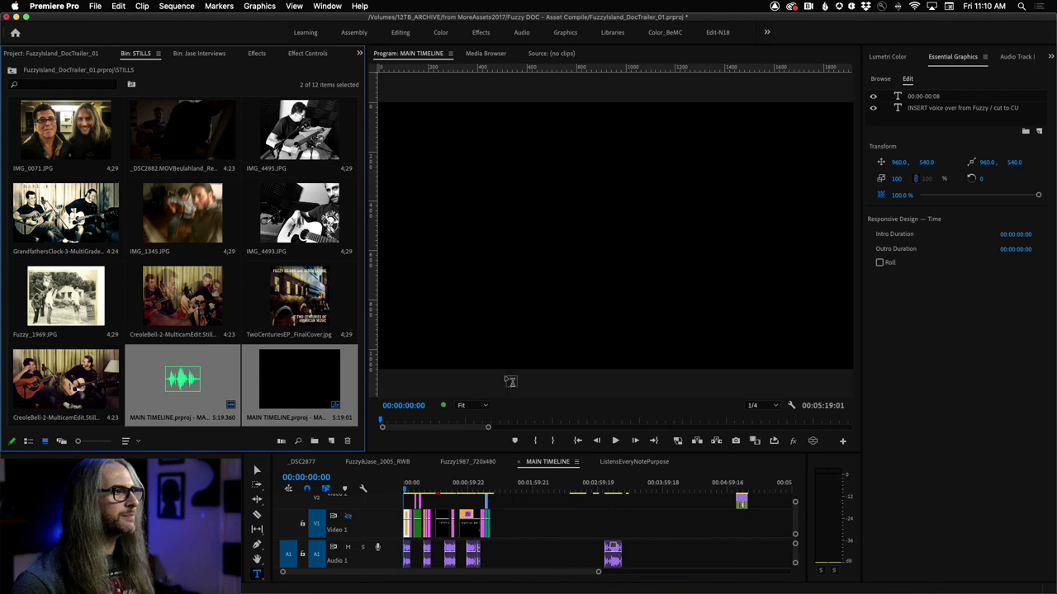
Maximize the Timeline panel and enlarge the new stereo mixdown track to show its waveform
{"action": "key", "text": "grave"}
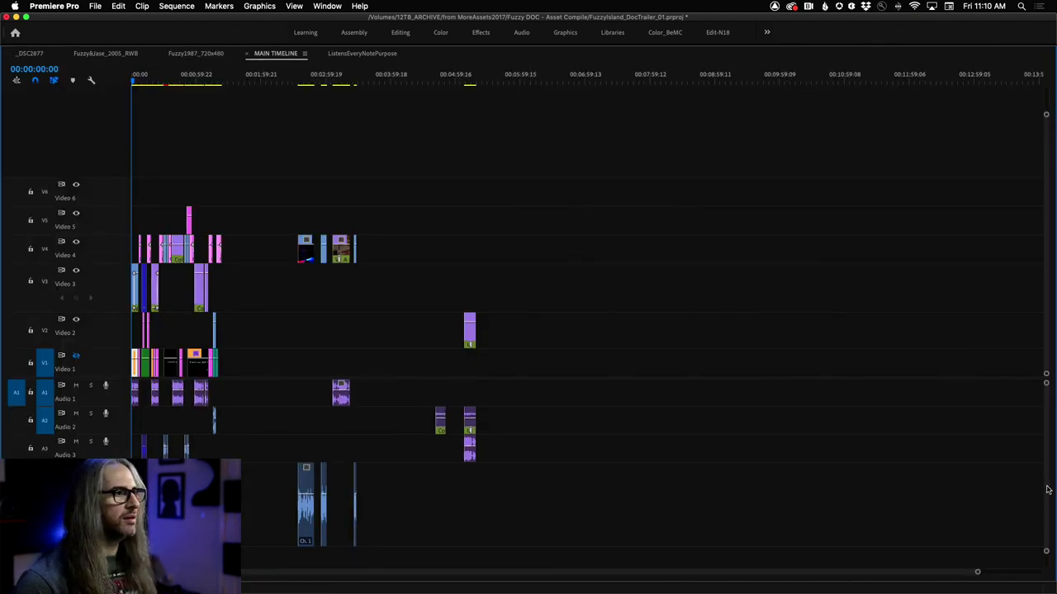
{"action": "scroll", "coordinate": [1047, 493], "scroll_direction": "down", "scroll_amount": 5}
{"action": "scroll", "coordinate": [1047, 495], "scroll_direction": "up", "scroll_amount": 3}
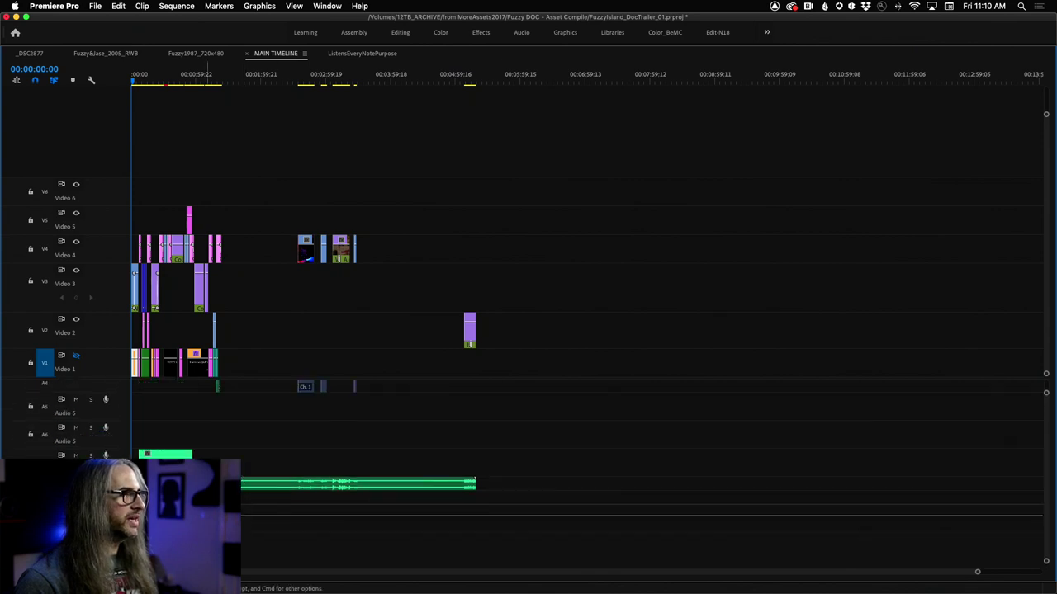
{"action": "key", "text": "alt+equal"}
{"action": "key", "text": "alt+equal"}
{"action": "key", "text": "alt+equal"}
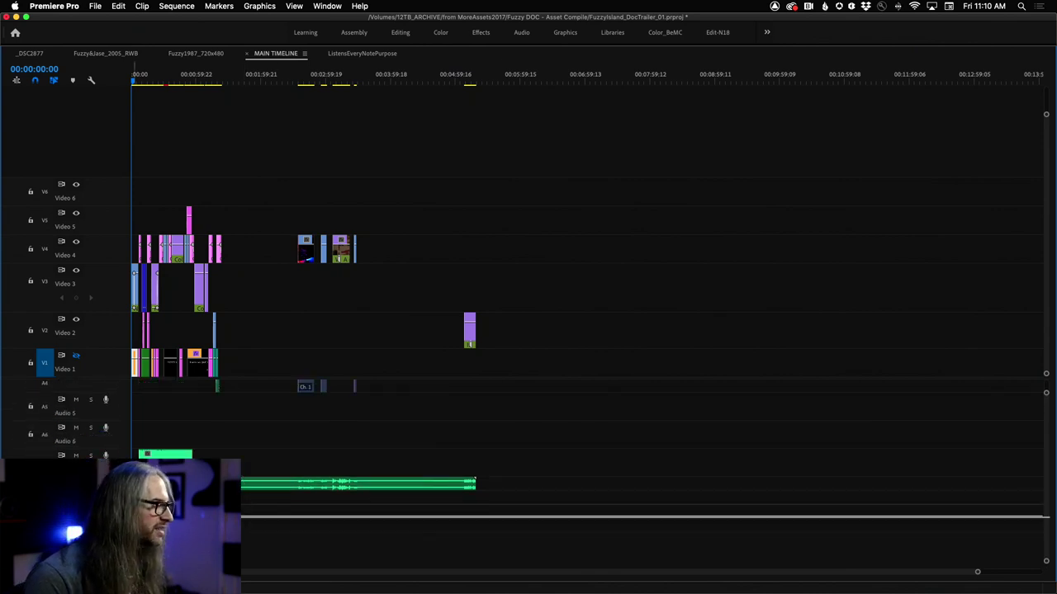
{"action": "key", "text": "backslash"}
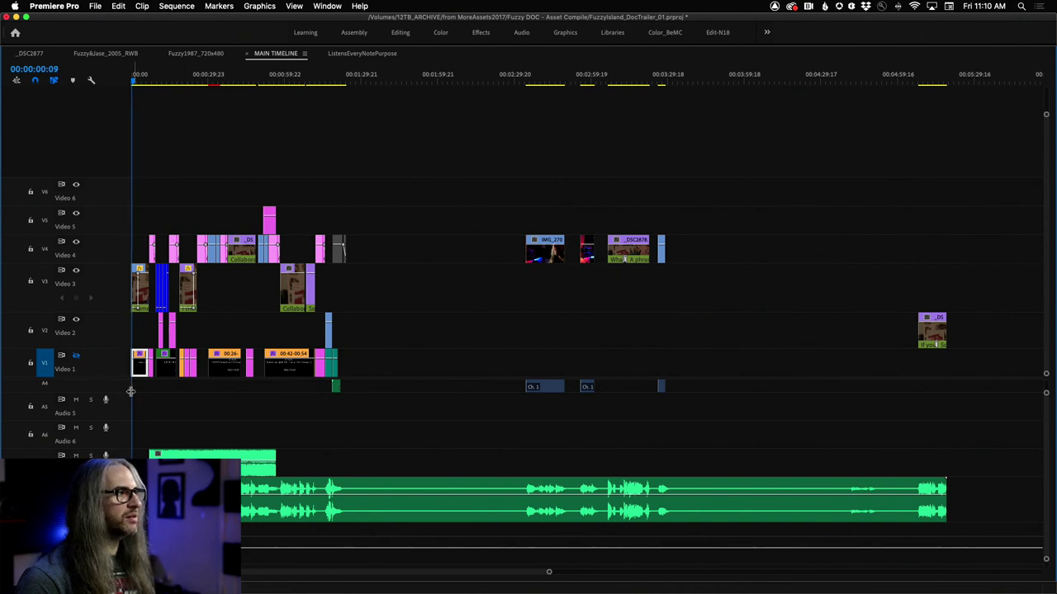
Play a few seconds of the new mix, restore the normal panel layout, and switch to Audition
{"action": "left_click_drag", "start_coordinate": [133, 83], "coordinate": [142, 85]}
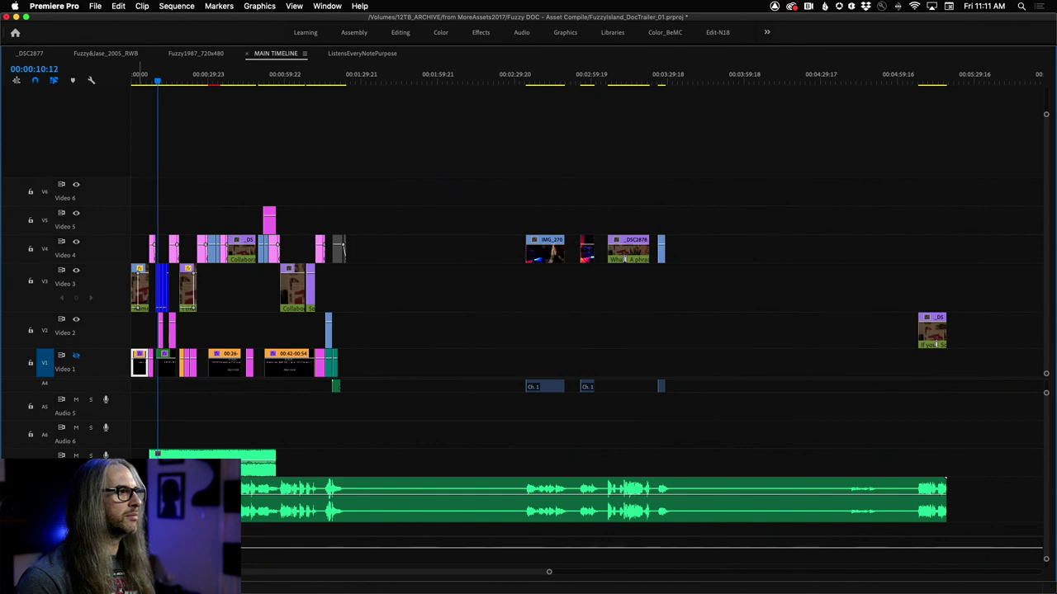
{"action": "key", "text": "space"}
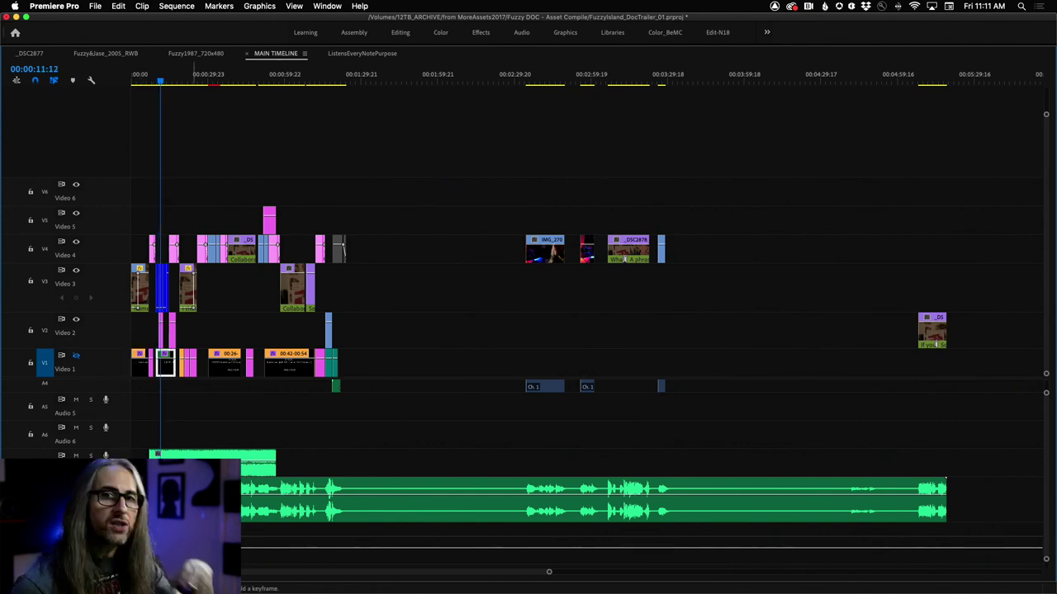
{"action": "key", "text": "grave"}
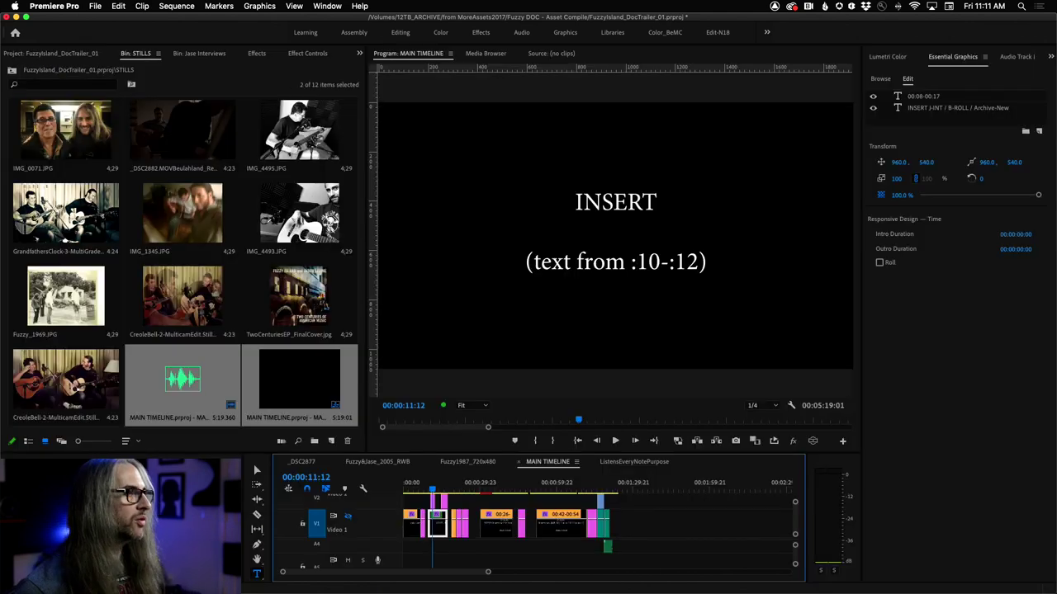
{"action": "key", "text": "super+Tab"}
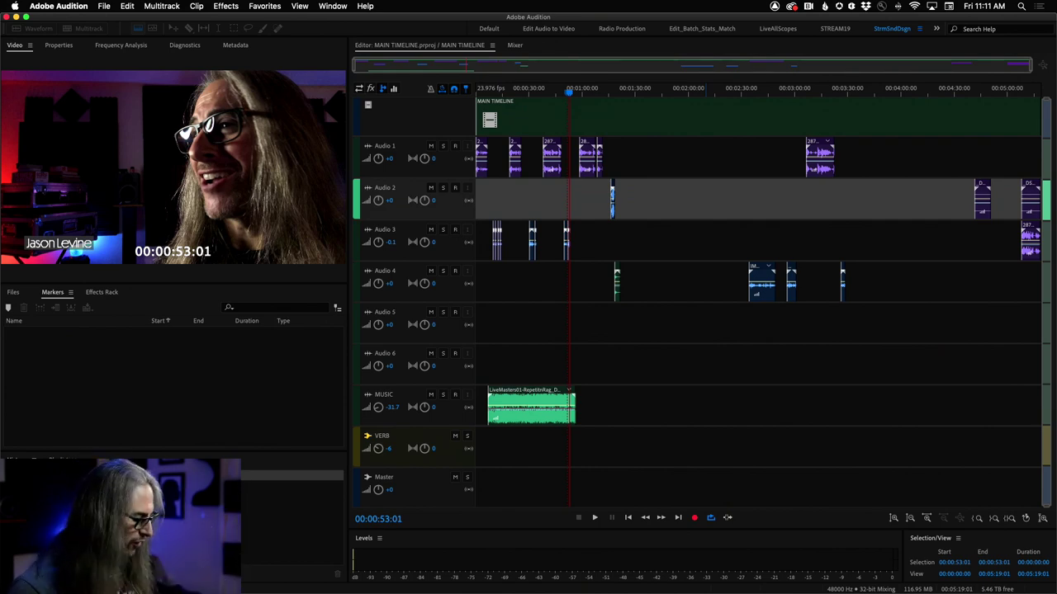
Switch from Audition back to Premiere Pro
{"action": "key", "text": "super+Tab"}
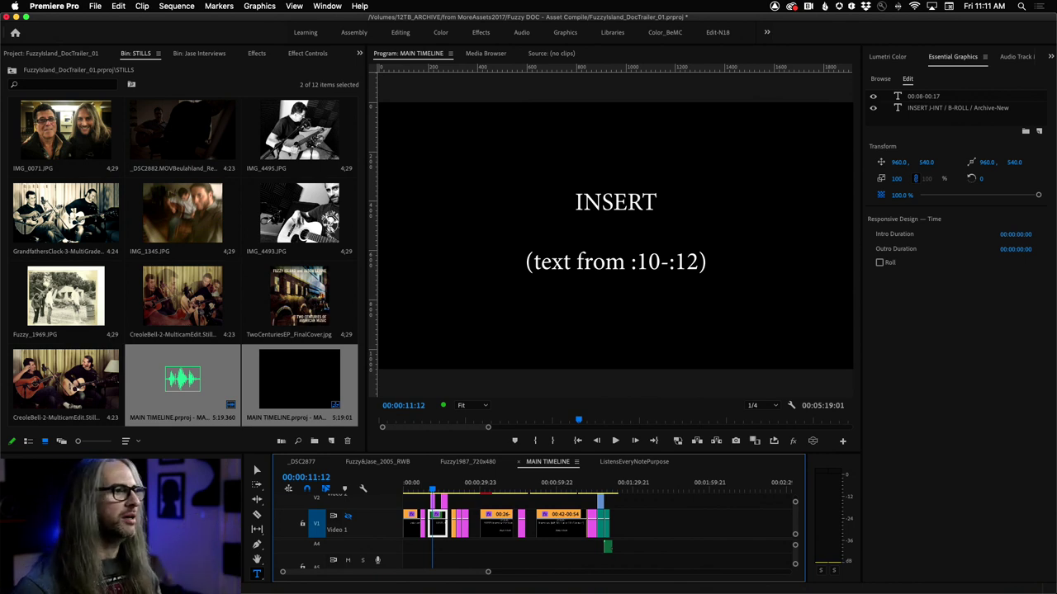
Send the whole sequence to Audition via Edit > Edit in Adobe Audition > Sequence
{"action": "key", "text": "="}
{"action": "key", "text": "="}
{"action": "key", "text": "="}
{"action": "key", "text": "="}
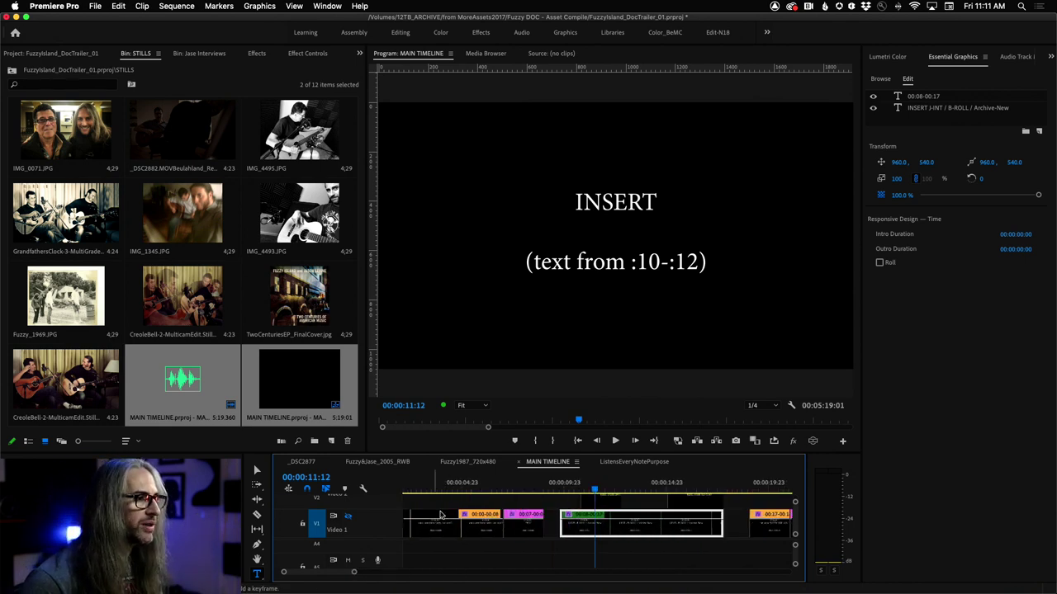
{"action": "left_click", "coordinate": [521, 482]}
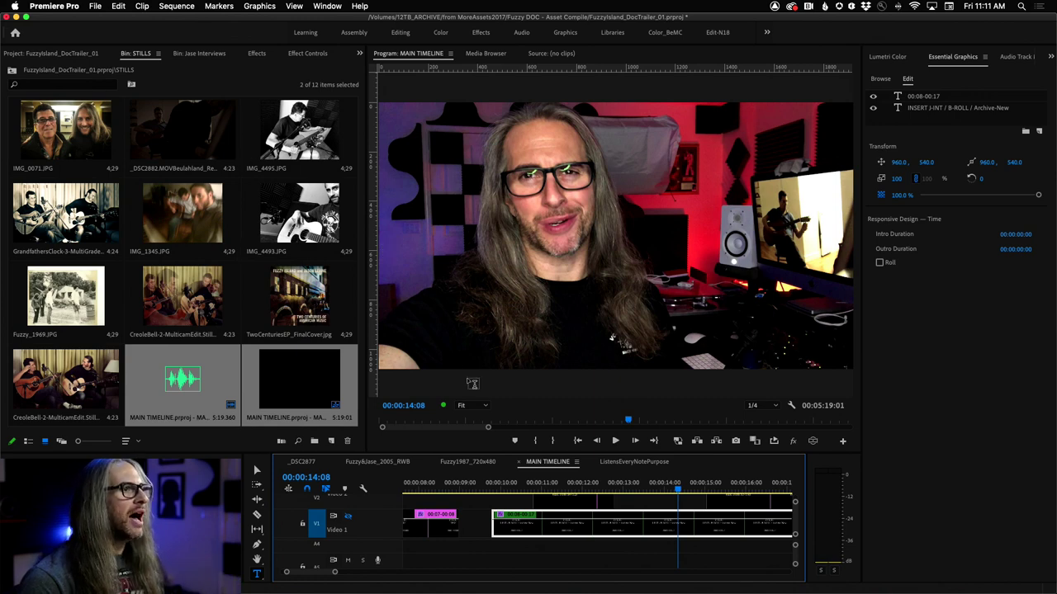
{"action": "left_click", "coordinate": [118, 6]}
{"action": "mouse_move", "coordinate": [174, 285]}
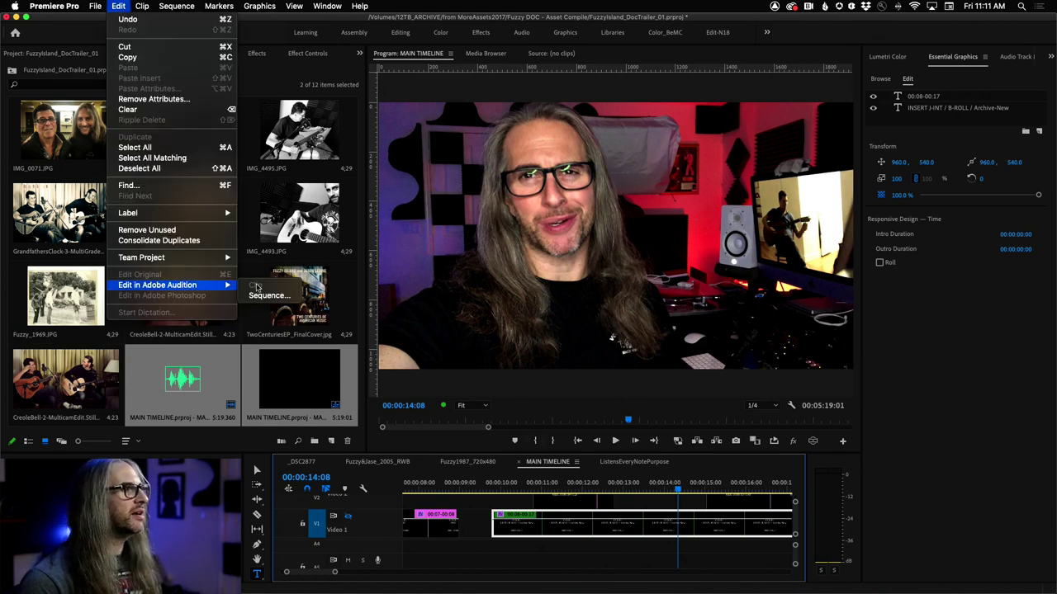
{"action": "left_click", "coordinate": [261, 291]}
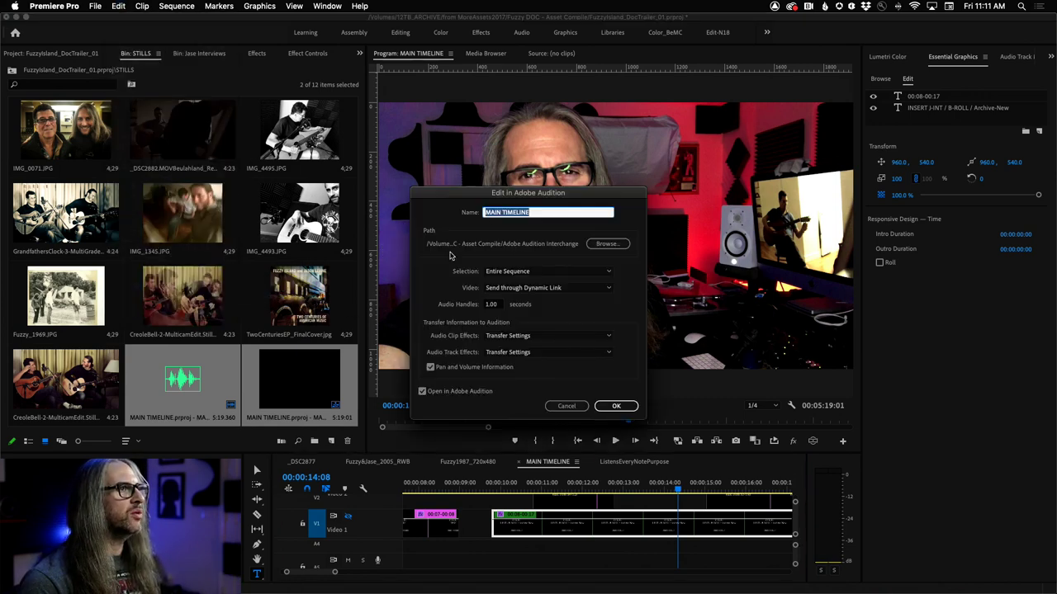
Name the session MAIN TIMELINE2, keep the Adobe Audition Interchange folder, and confirm
{"action": "left_click", "coordinate": [542, 211]}
{"action": "type", "text": "2"}
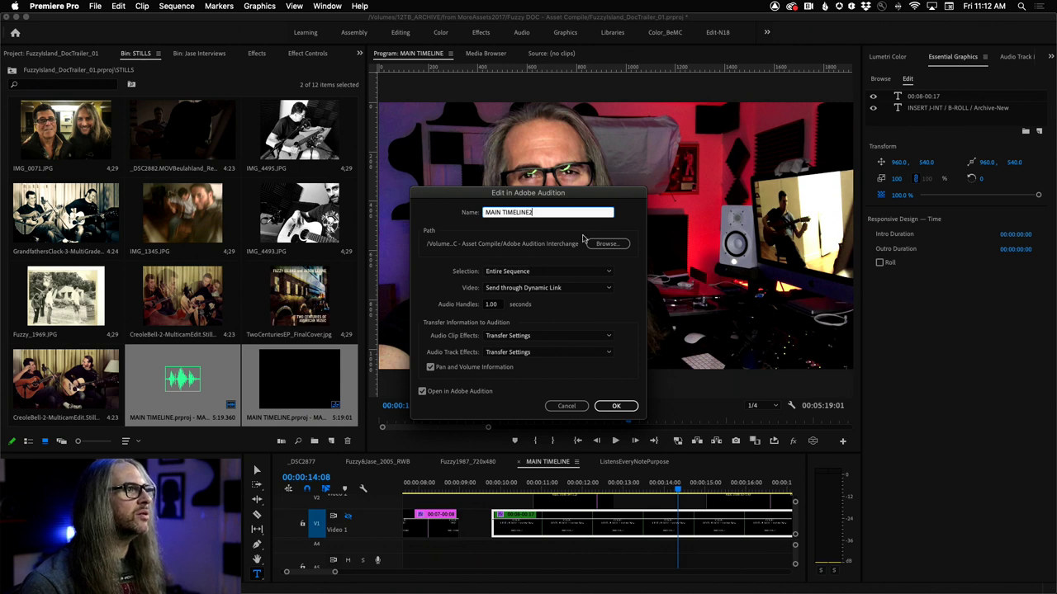
{"action": "left_click", "coordinate": [614, 244]}
{"action": "left_click", "coordinate": [645, 240]}
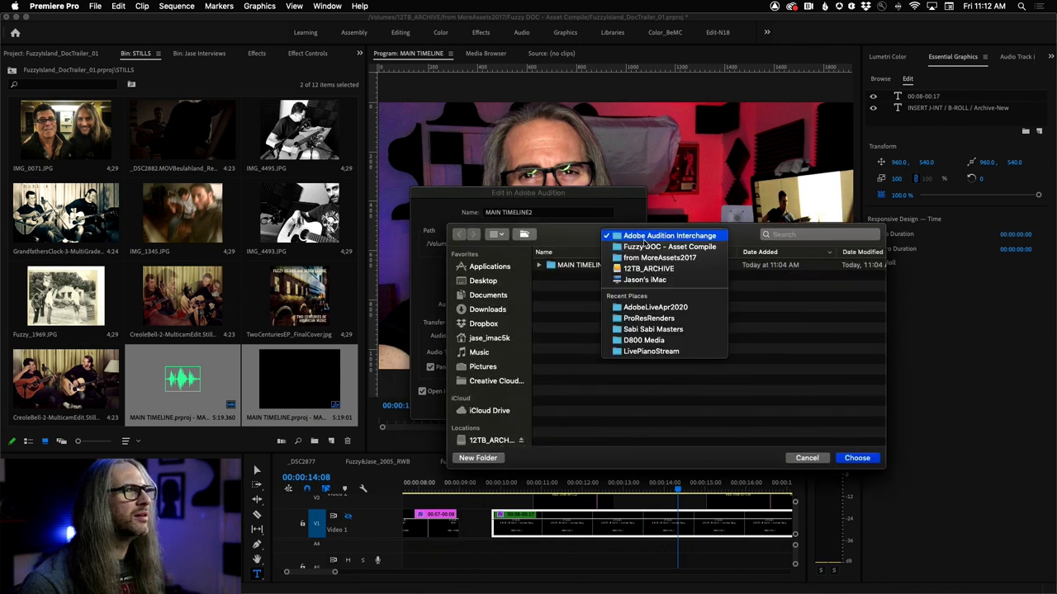
{"action": "left_click", "coordinate": [759, 367]}
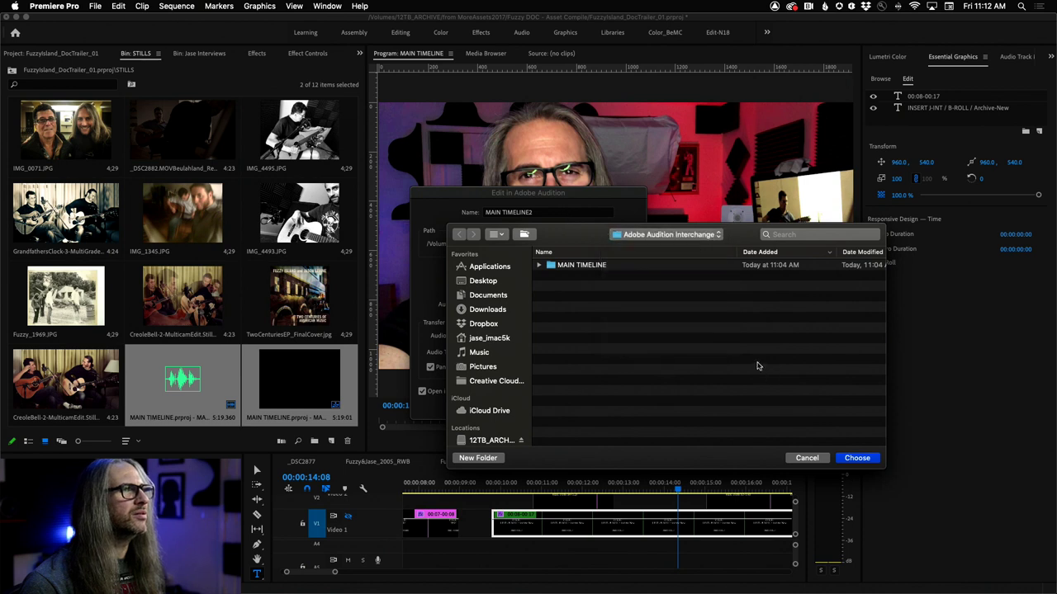
{"action": "left_click", "coordinate": [860, 459]}
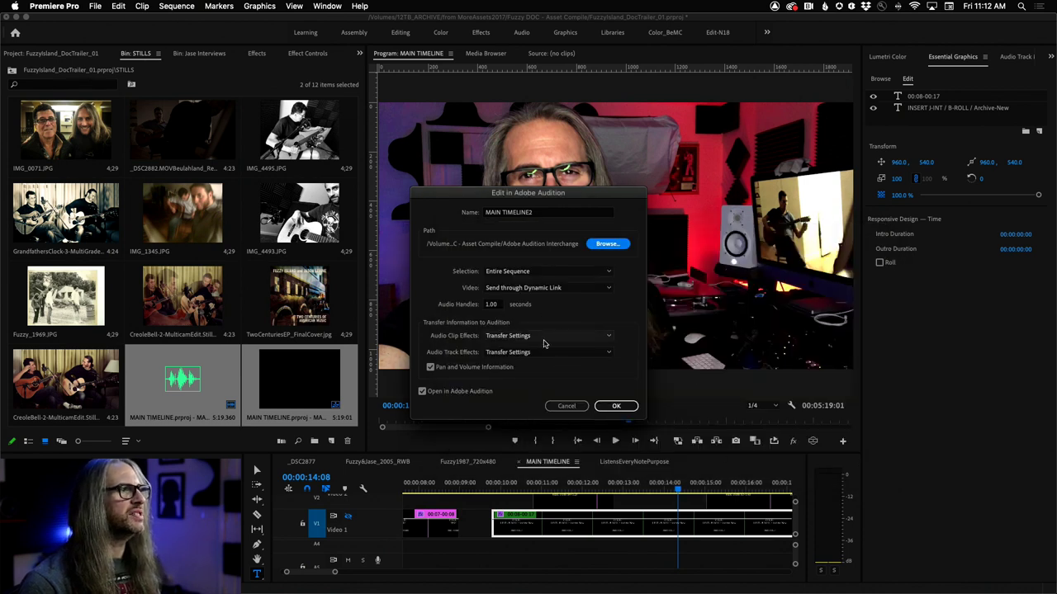
{"action": "left_click", "coordinate": [615, 408]}
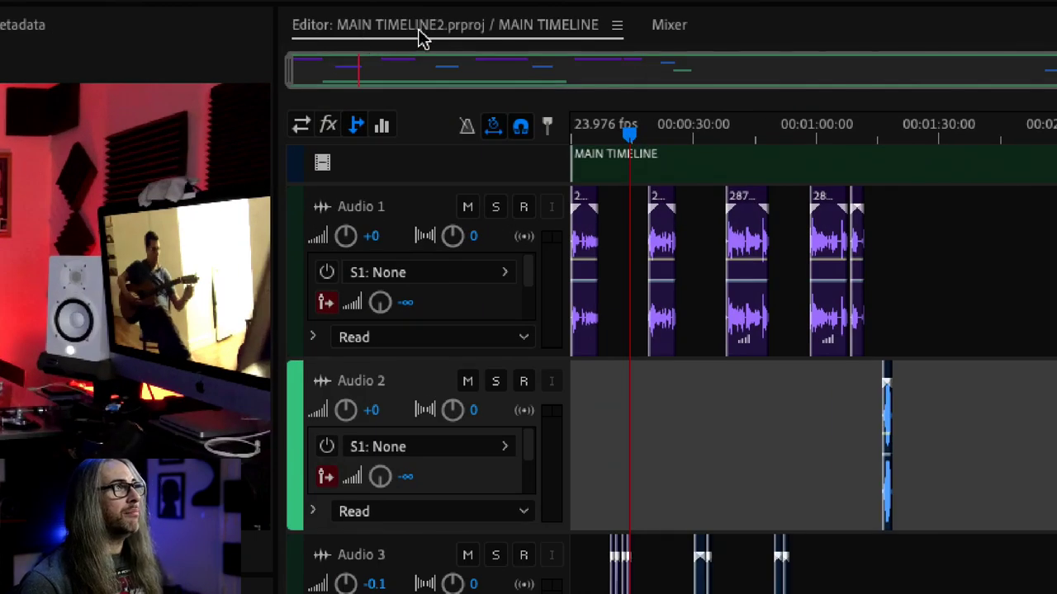
Open the Editor panel menu to list Audition's open sessions and files
{"action": "left_click", "coordinate": [616, 26]}
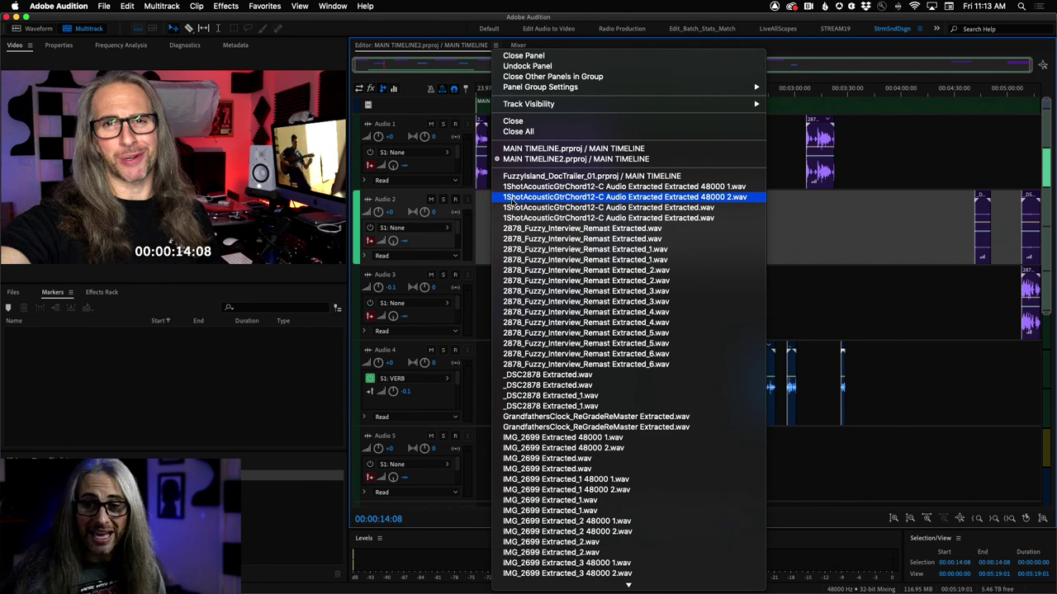
Close all open Audition sessions and files with File > Close All, then return to Premiere Pro
{"action": "left_click", "coordinate": [417, 140]}
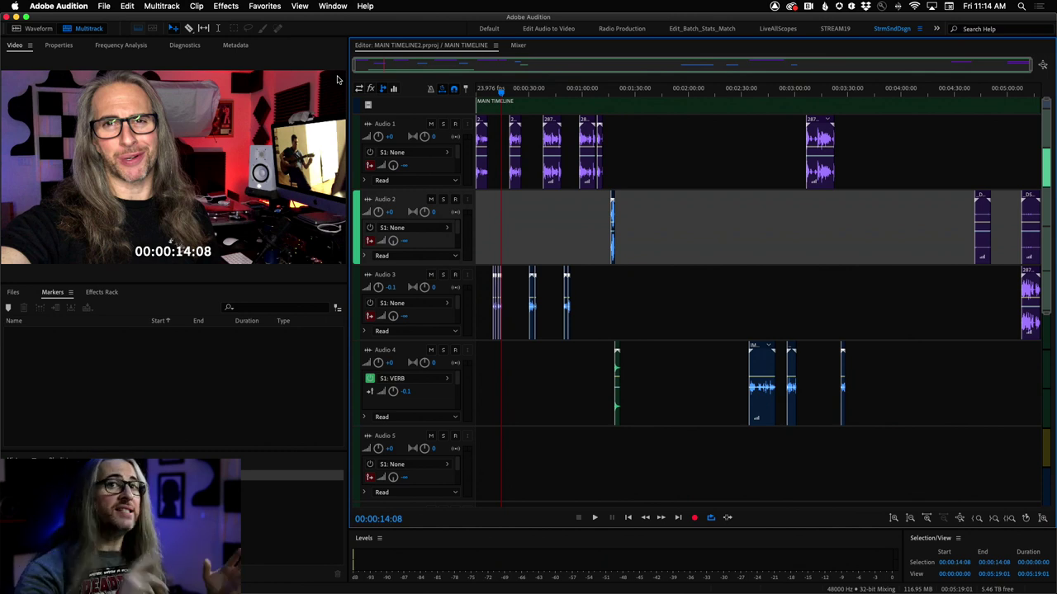
{"action": "left_click", "coordinate": [104, 6]}
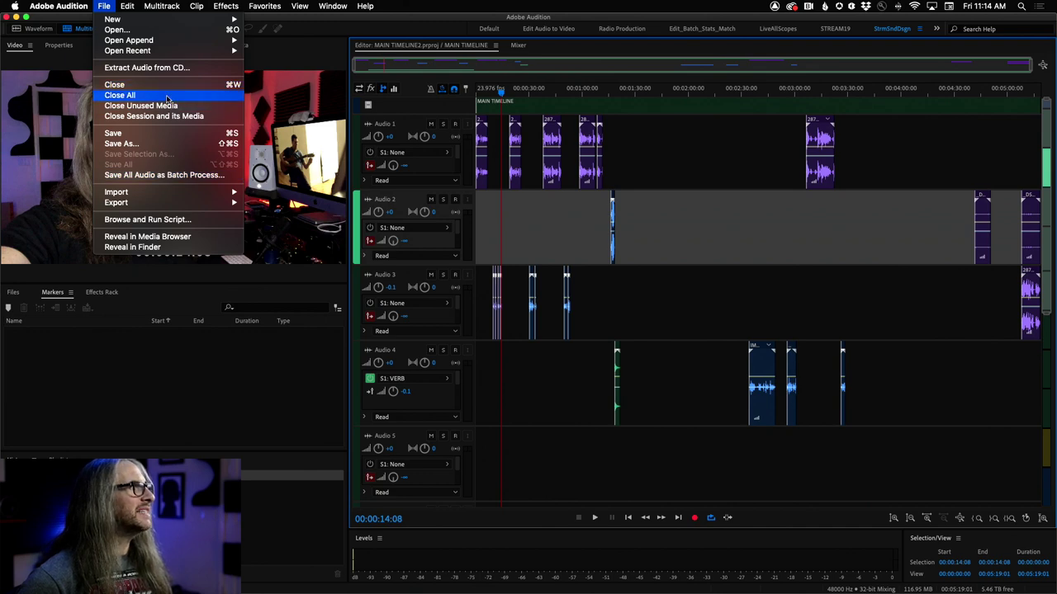
{"action": "left_click", "coordinate": [165, 95]}
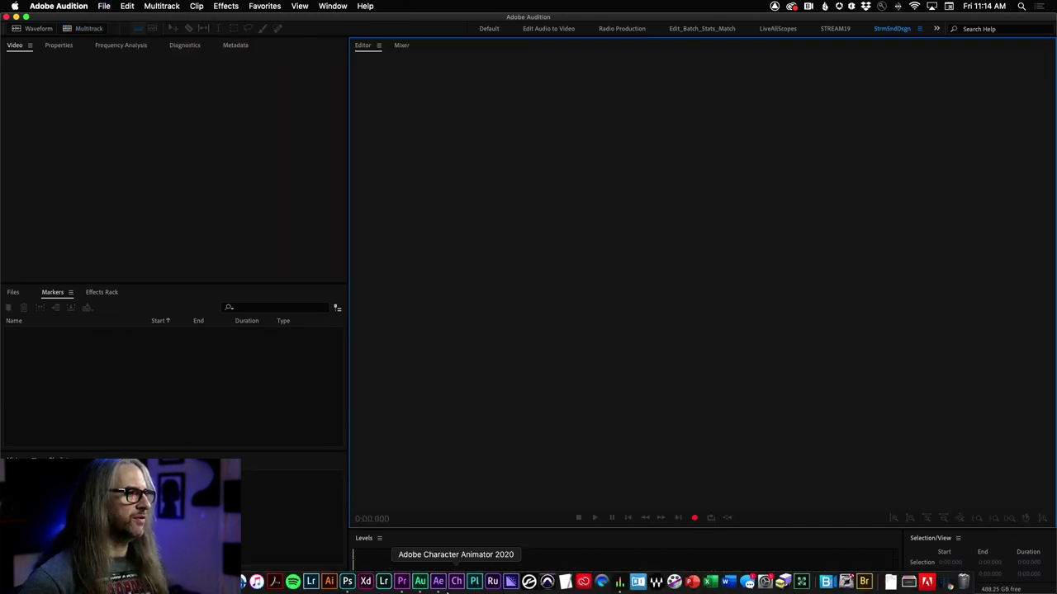
{"action": "left_click", "coordinate": [401, 582]}
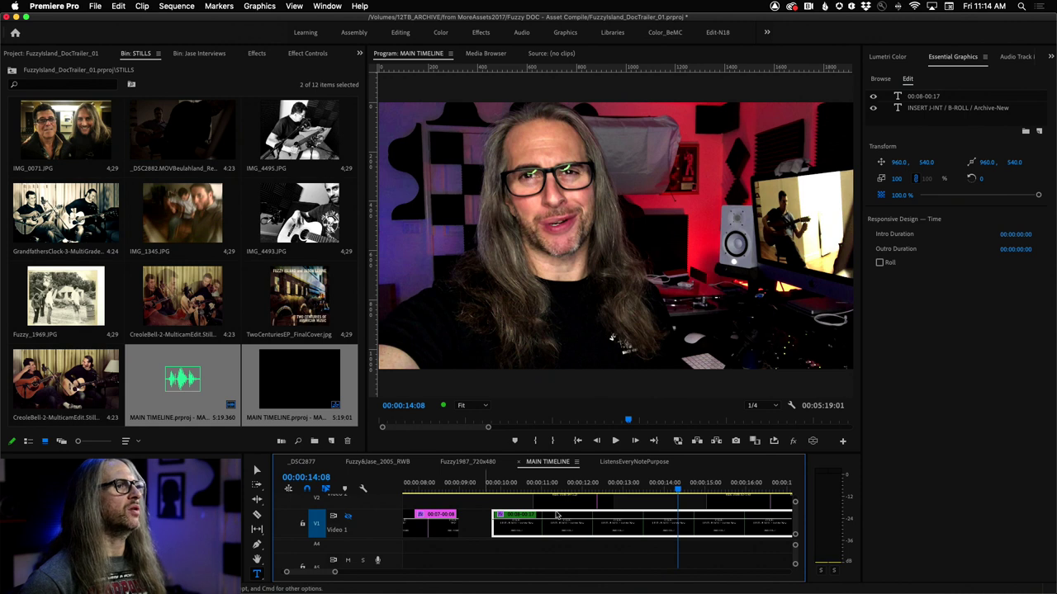
{"action": "left_click", "coordinate": [638, 489]}
{"action": "key", "text": "space"}
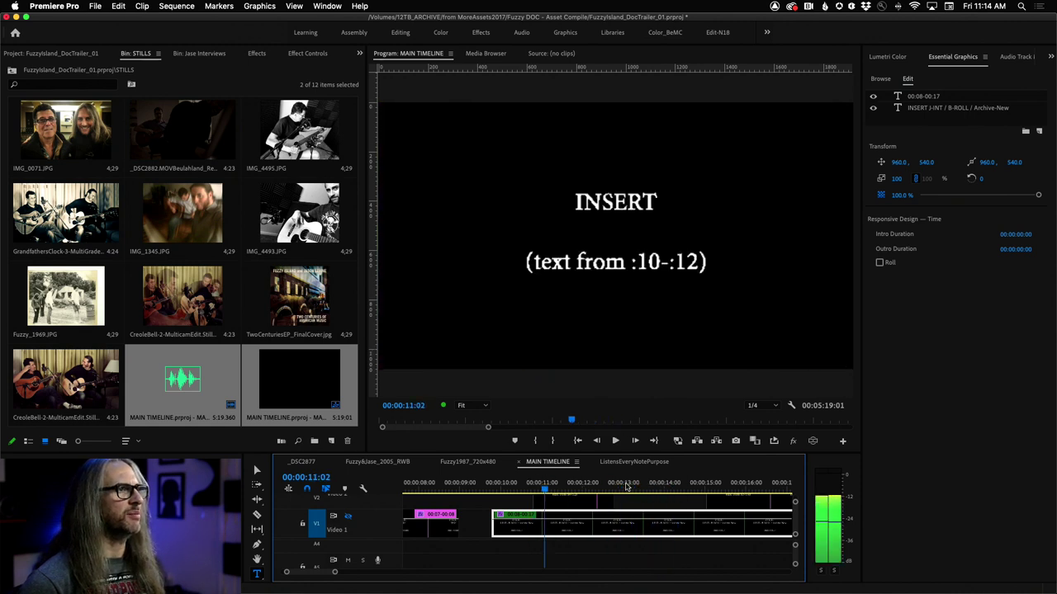
{"action": "key", "text": "backslash"}
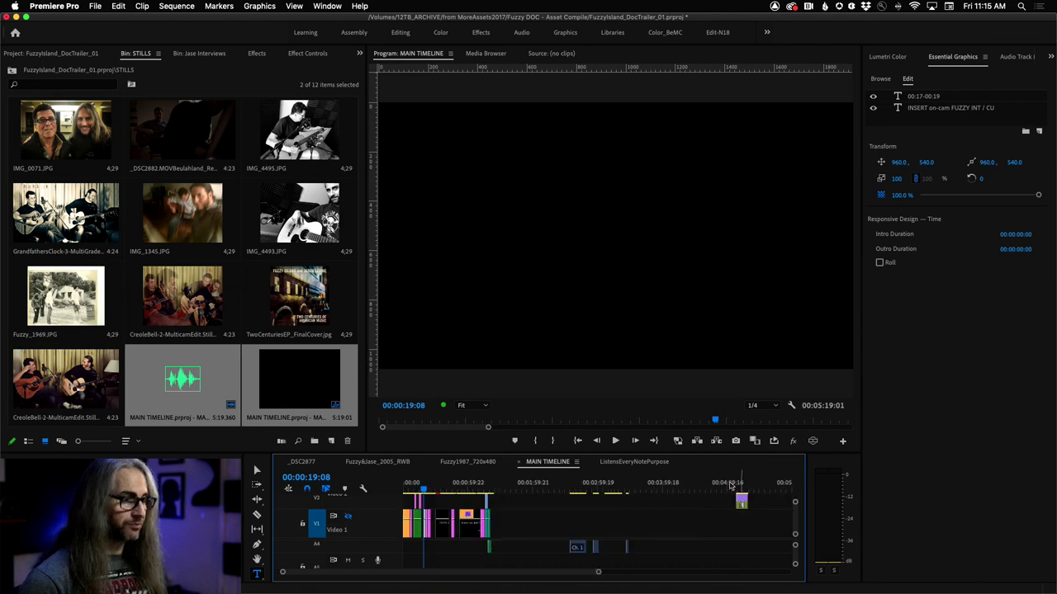
{"action": "left_click", "coordinate": [439, 488]}
{"action": "left_click_drag", "start_coordinate": [441, 491], "coordinate": [430, 490]}
{"action": "key", "text": "="}
{"action": "key", "text": "="}
{"action": "key", "text": "="}
{"action": "key", "text": "="}
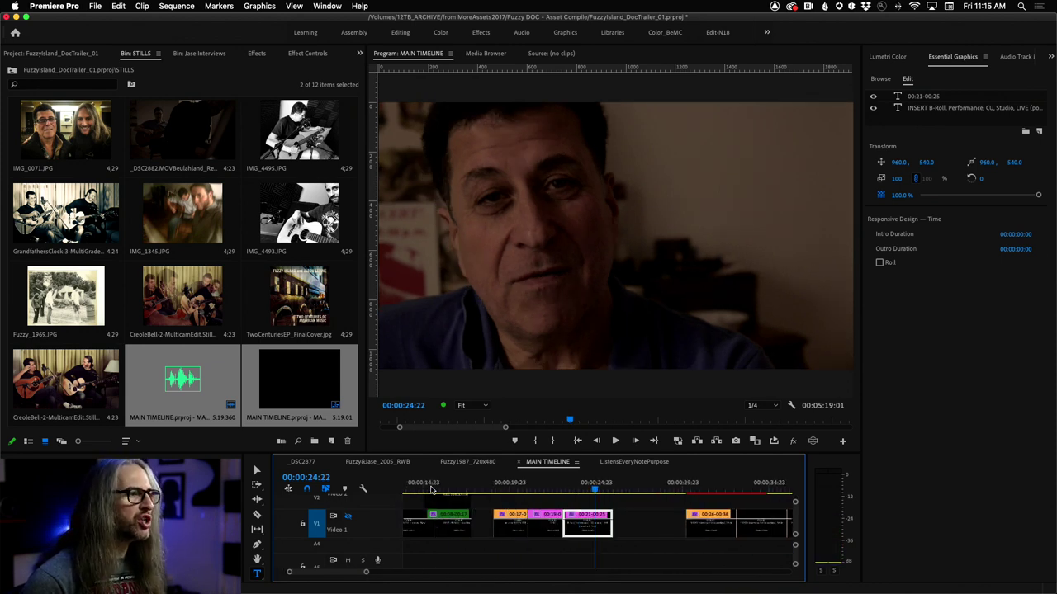
{"action": "key", "text": "space"}
{"action": "key", "text": "space"}
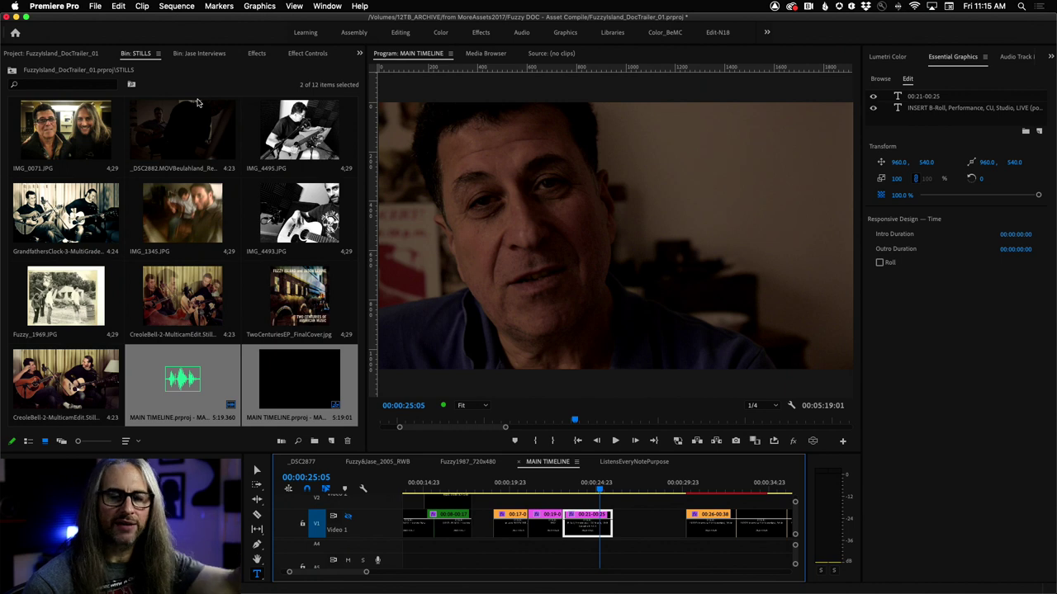
Start a new Photoshop file from the File > New menu, showing 1920×1080, 23.976 fps, square pixels
{"action": "left_click", "coordinate": [881, 56]}
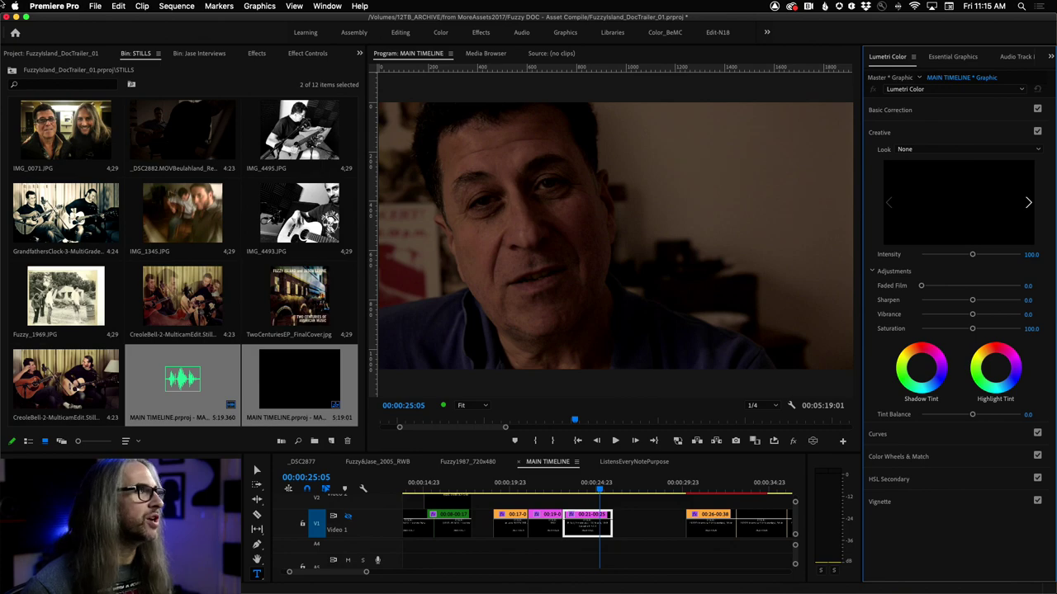
{"action": "left_click", "coordinate": [95, 6]}
{"action": "mouse_move", "coordinate": [99, 19]}
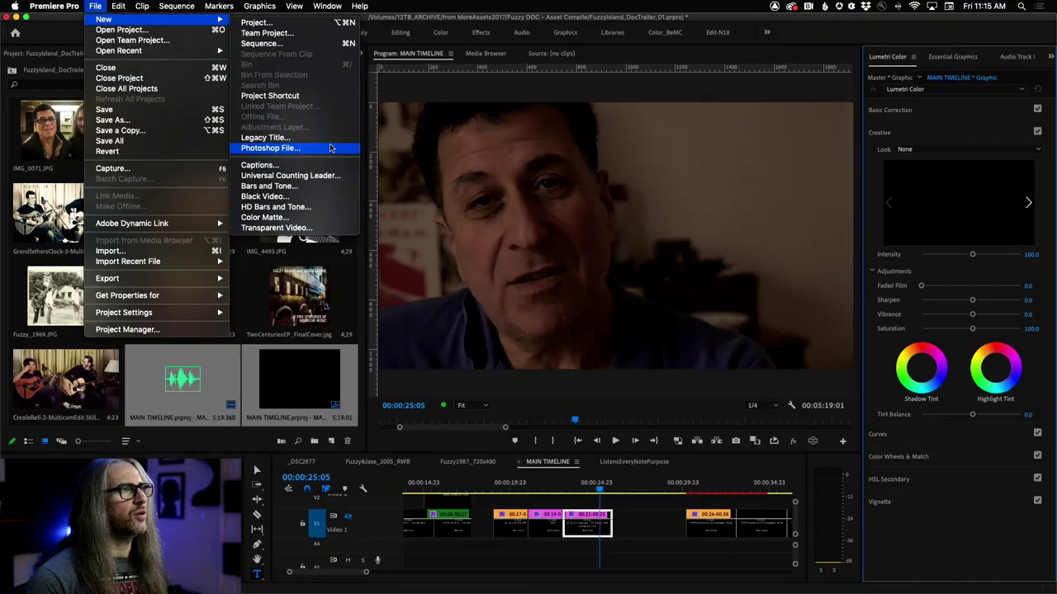
{"action": "left_click", "coordinate": [647, 322]}
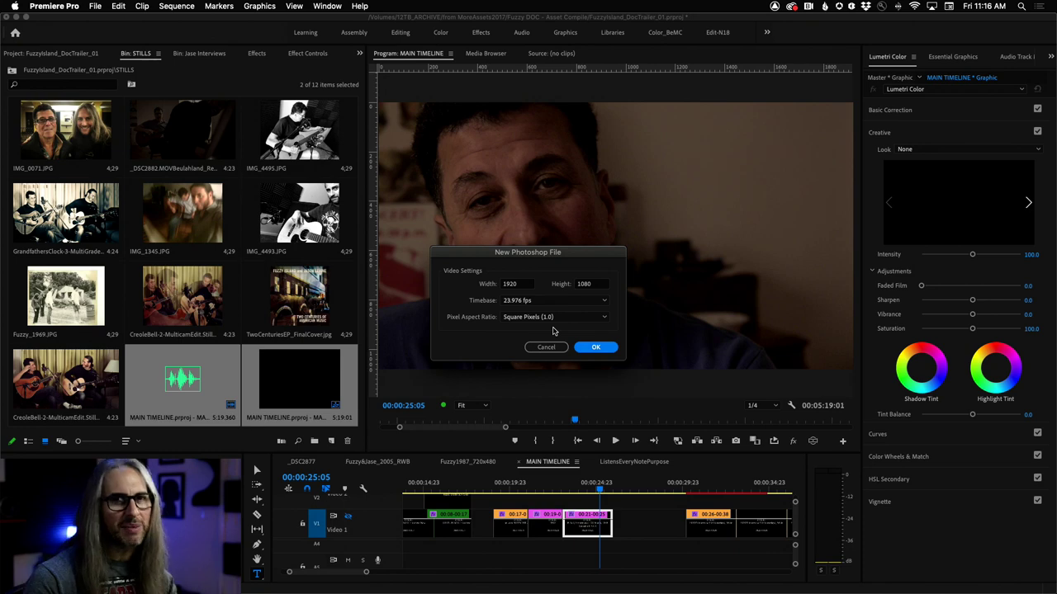
Save the new Photoshop file as FuzzyTest.psd on the Desktop and add it to the project
{"action": "left_click", "coordinate": [597, 348]}
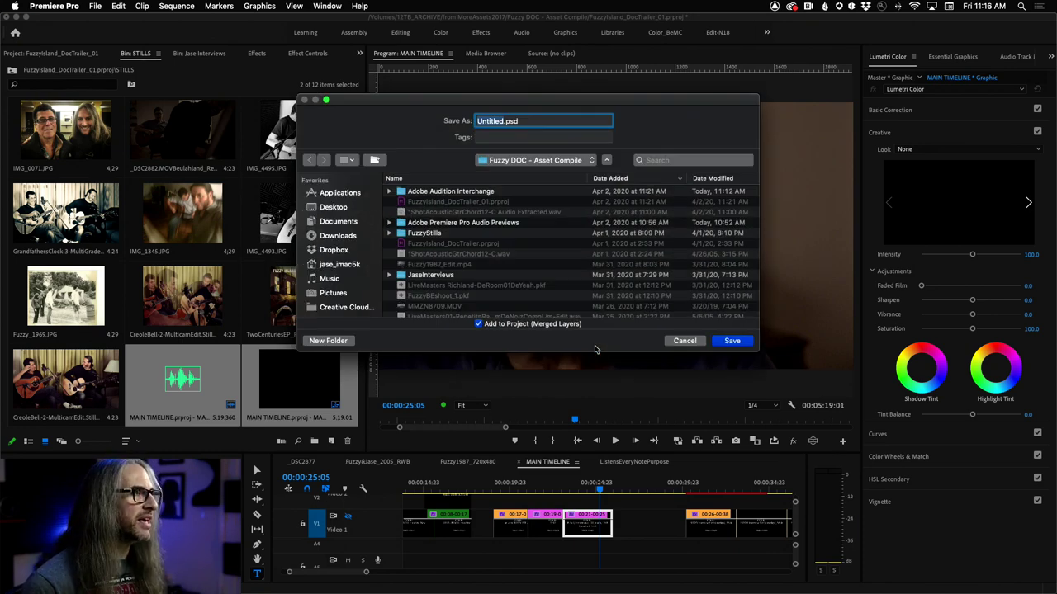
{"action": "type", "text": "FuzzyTest"}
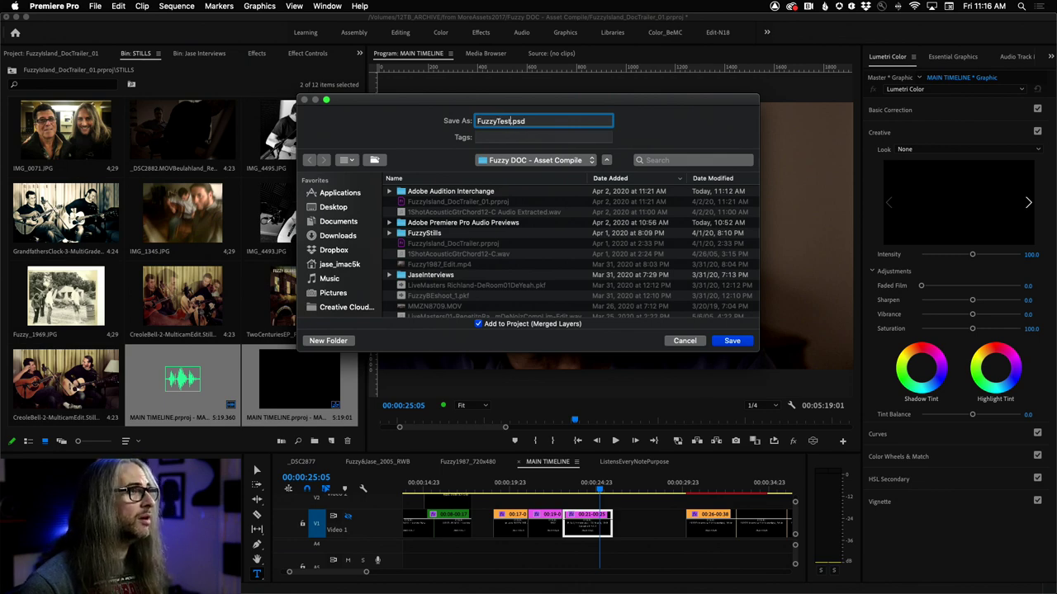
{"action": "left_click", "coordinate": [329, 207]}
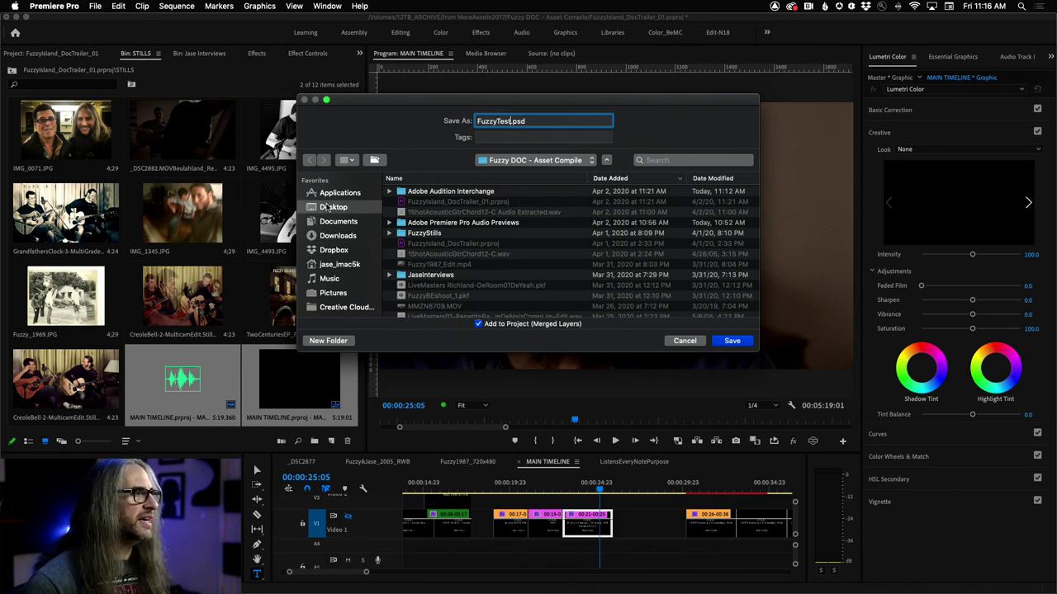
{"action": "left_click", "coordinate": [732, 341]}
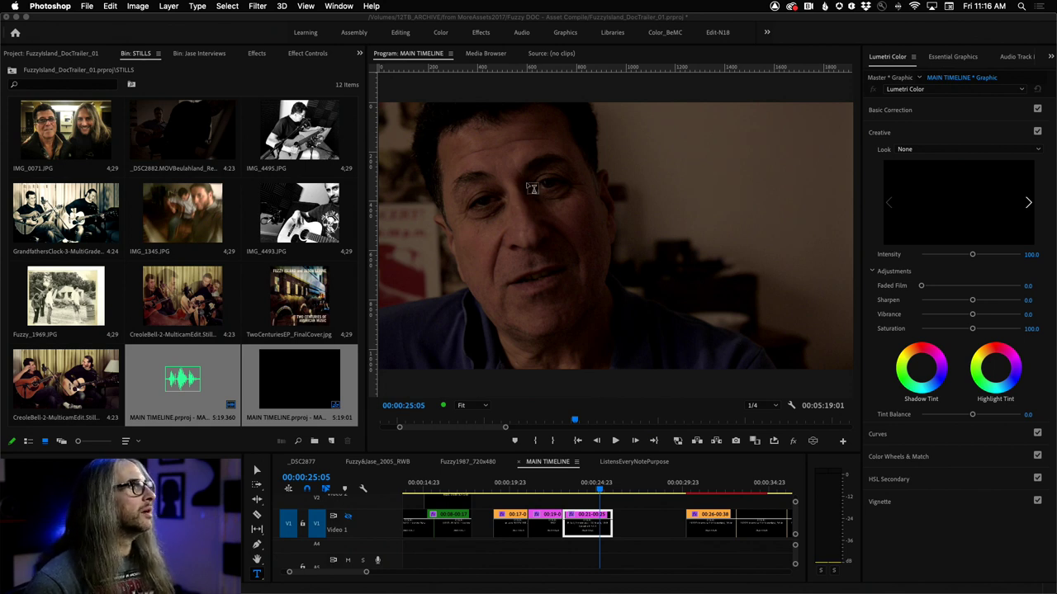
{"action": "mouse_move", "coordinate": [401, 584]}
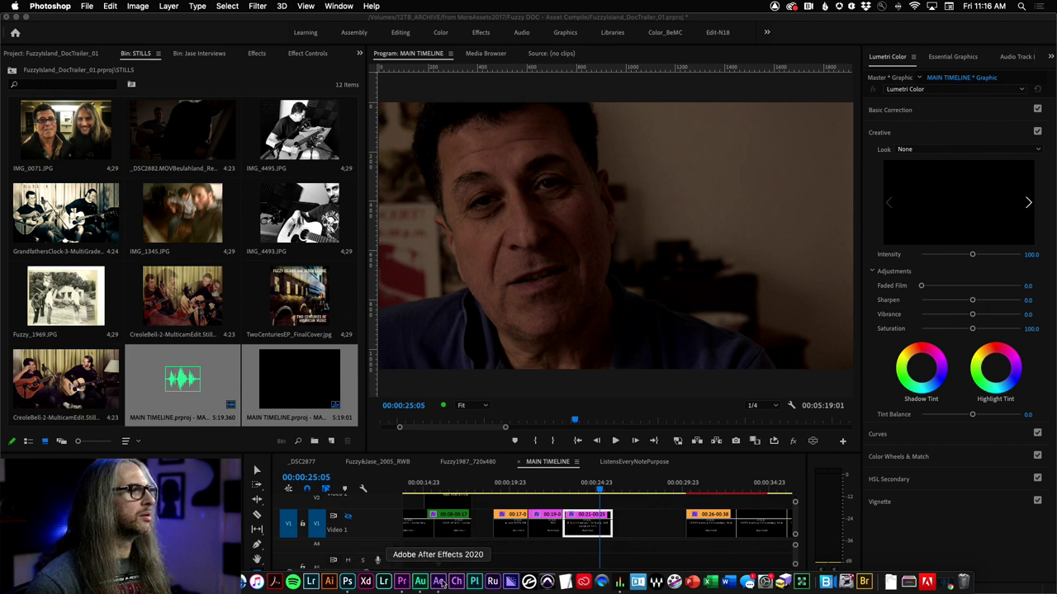
Select Photoshop's Type tool and set its text colour to pink (#ff81ad)
{"action": "left_click", "coordinate": [347, 583]}
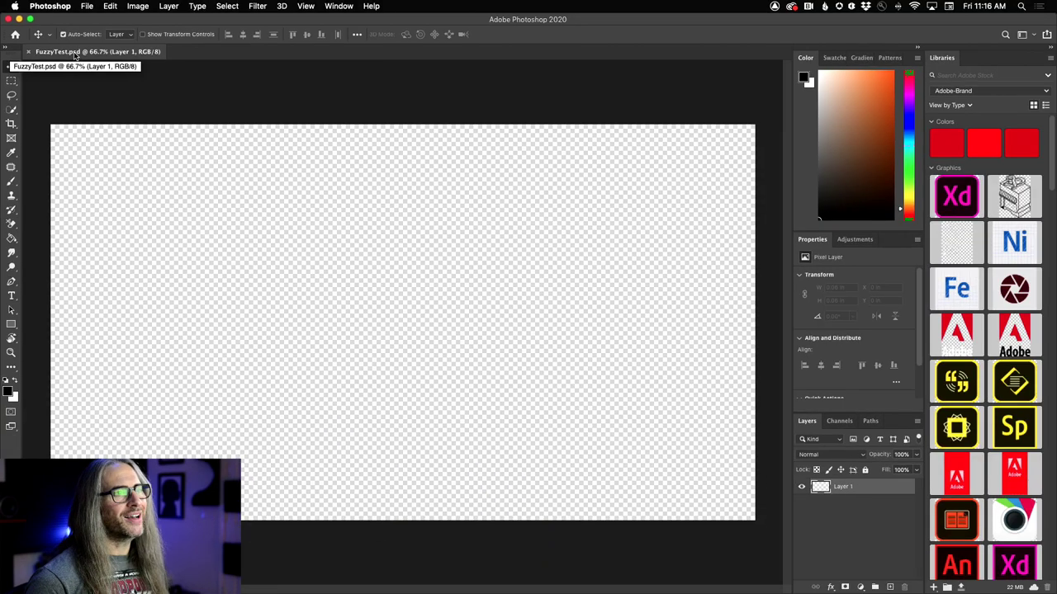
{"action": "left_click", "coordinate": [11, 296]}
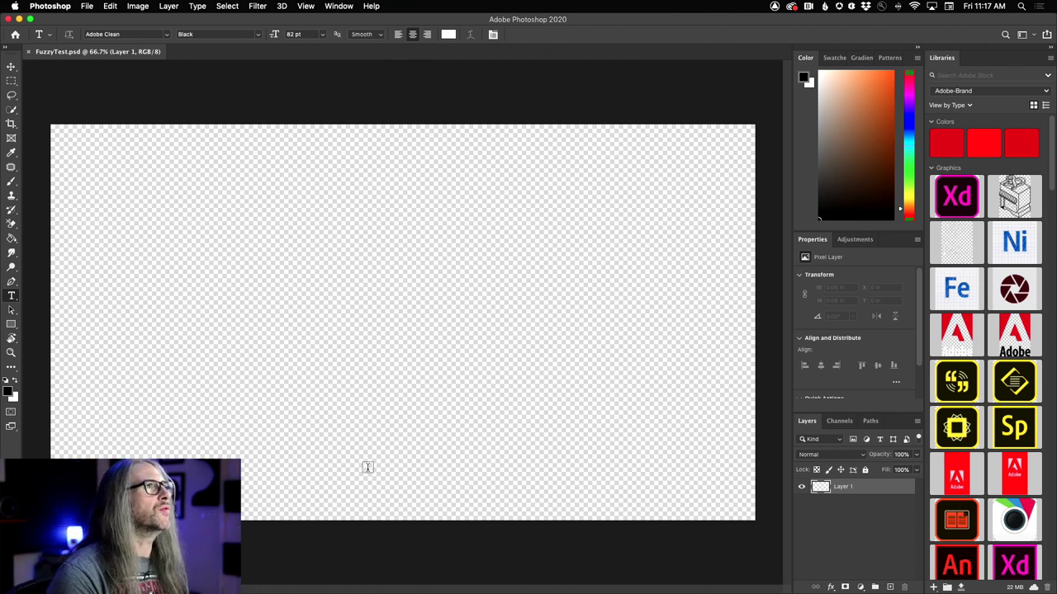
{"action": "left_click", "coordinate": [450, 35]}
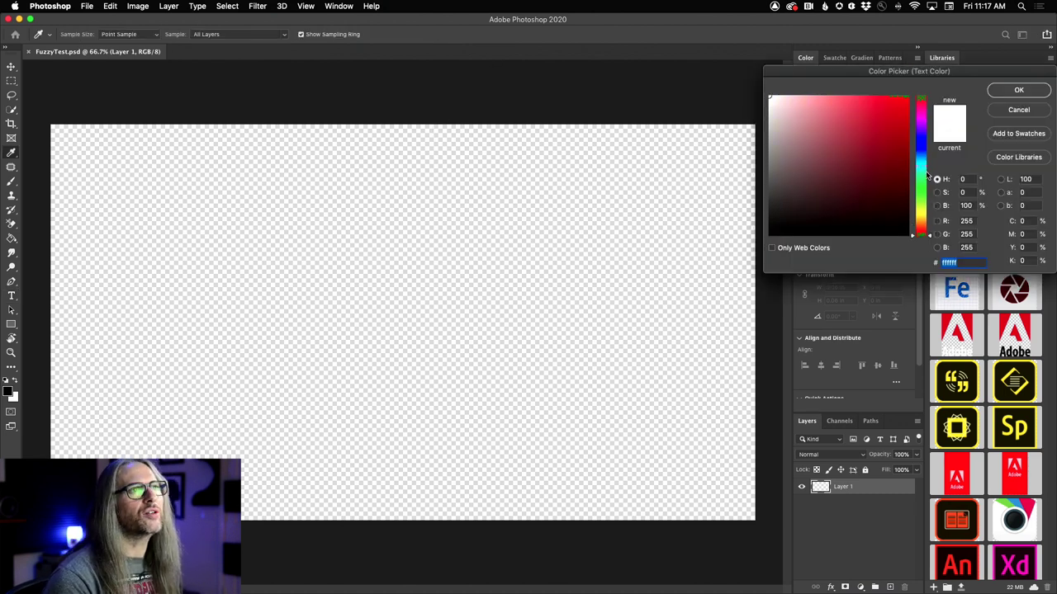
{"action": "left_click", "coordinate": [921, 215]}
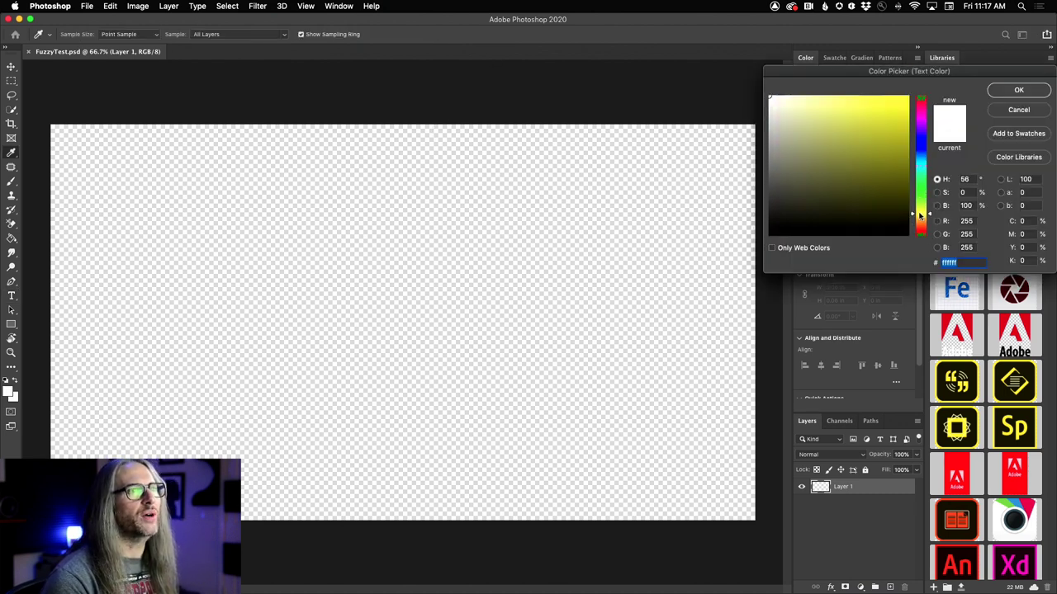
{"action": "mouse_move", "coordinate": [850, 132]}
{"action": "left_mouse_down"}
{"action": "mouse_move", "coordinate": [876, 96]}
{"action": "mouse_move", "coordinate": [840, 88]}
{"action": "left_mouse_up"}
{"action": "left_click", "coordinate": [920, 105]}
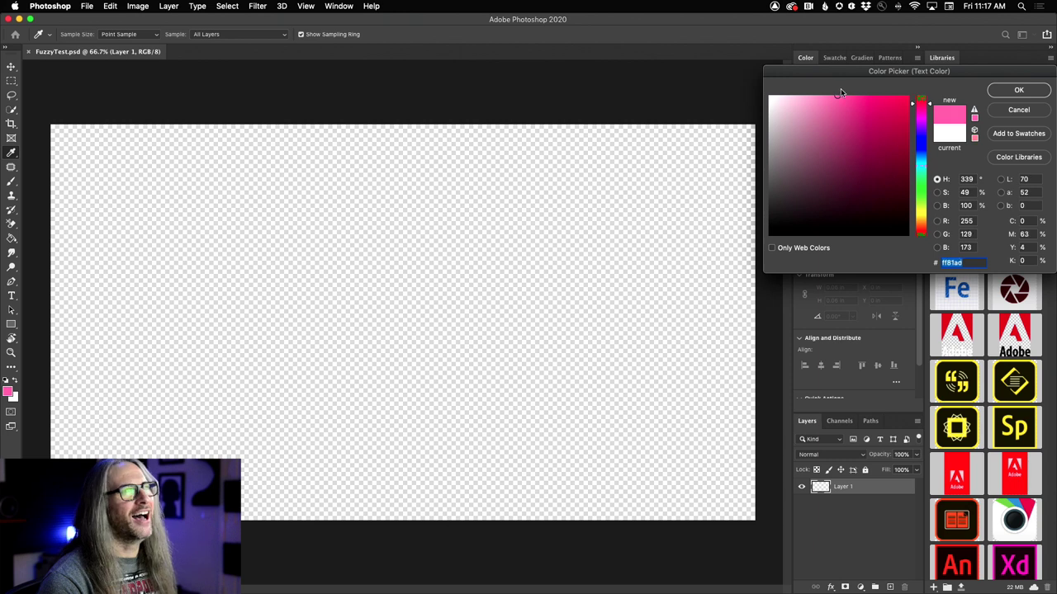
{"action": "left_click", "coordinate": [1032, 91]}
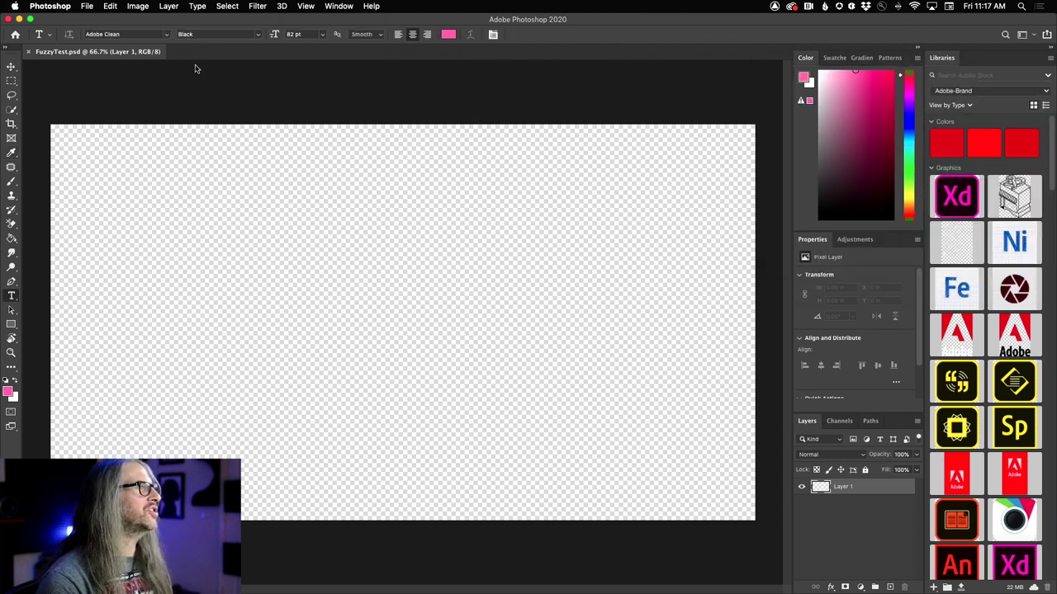
Type 'FUZZY ISLAND - at home' near the canvas bottom and nudge the title into place
{"action": "left_click", "coordinate": [373, 455]}
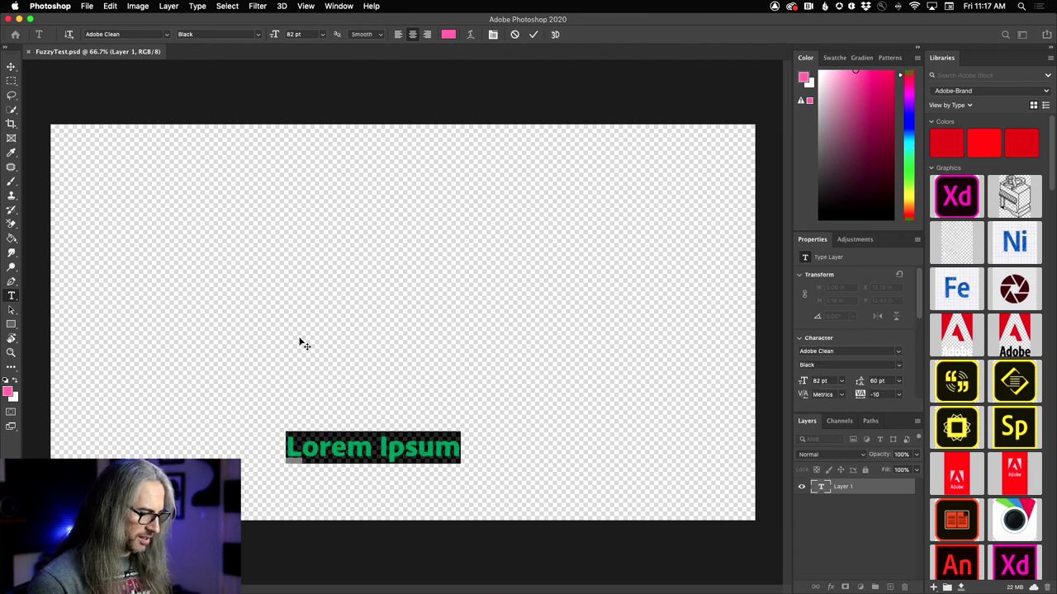
{"action": "type", "text": "FUZZY ISL"}
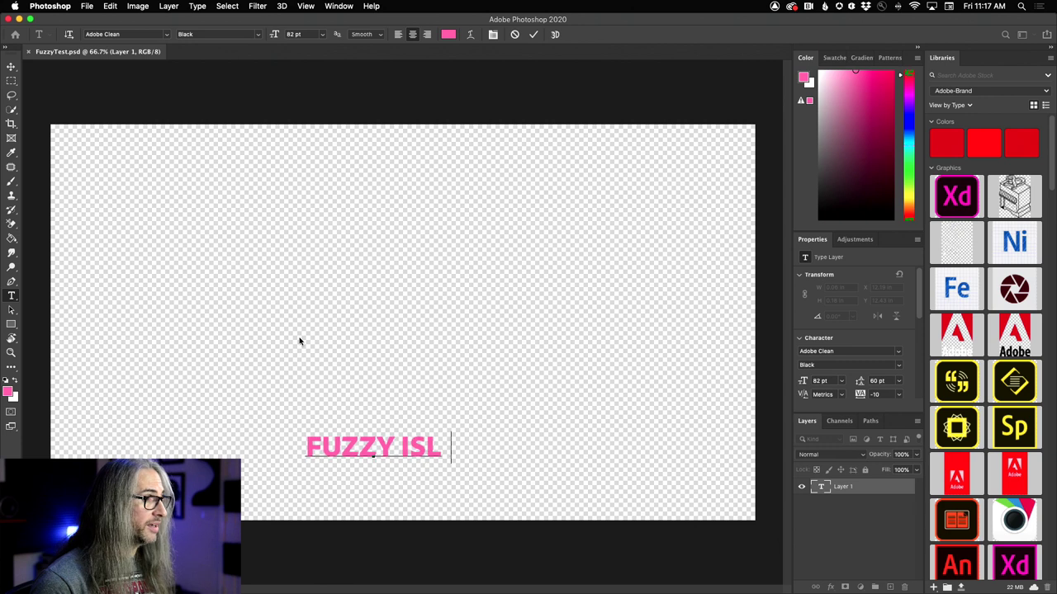
{"action": "type", "text": "ANF"}
{"action": "key", "text": "BackSpace"}
{"action": "type", "text": "D -"}
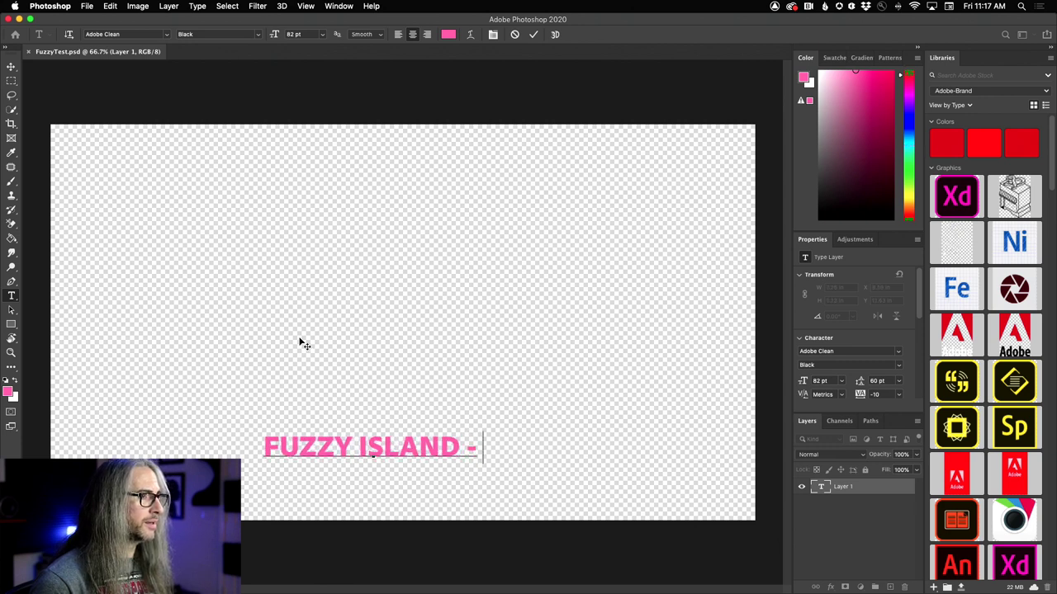
{"action": "type", "text": " at home"}
{"action": "left_click", "coordinate": [12, 66]}
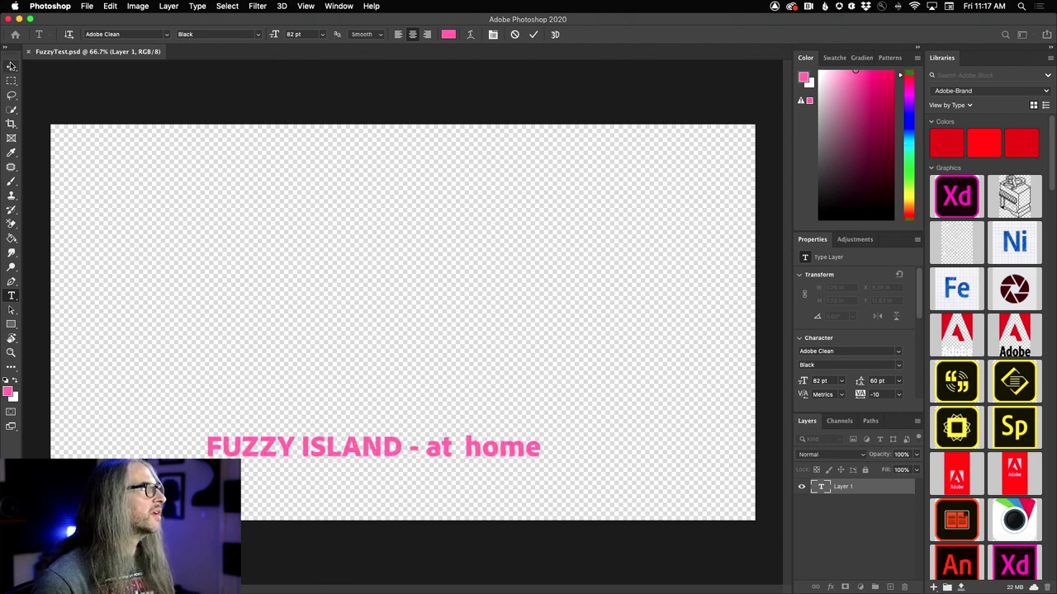
{"action": "left_click_drag", "start_coordinate": [283, 452], "coordinate": [307, 461]}
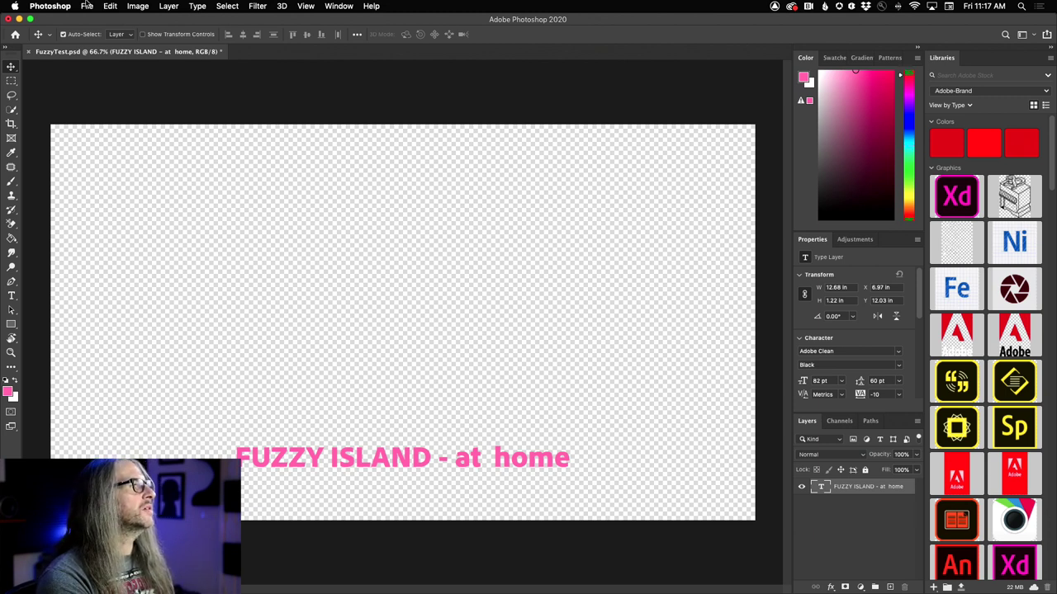
Draw a cyan-filled rectangle over the title and move its layer beneath the text
{"action": "left_click", "coordinate": [11, 324]}
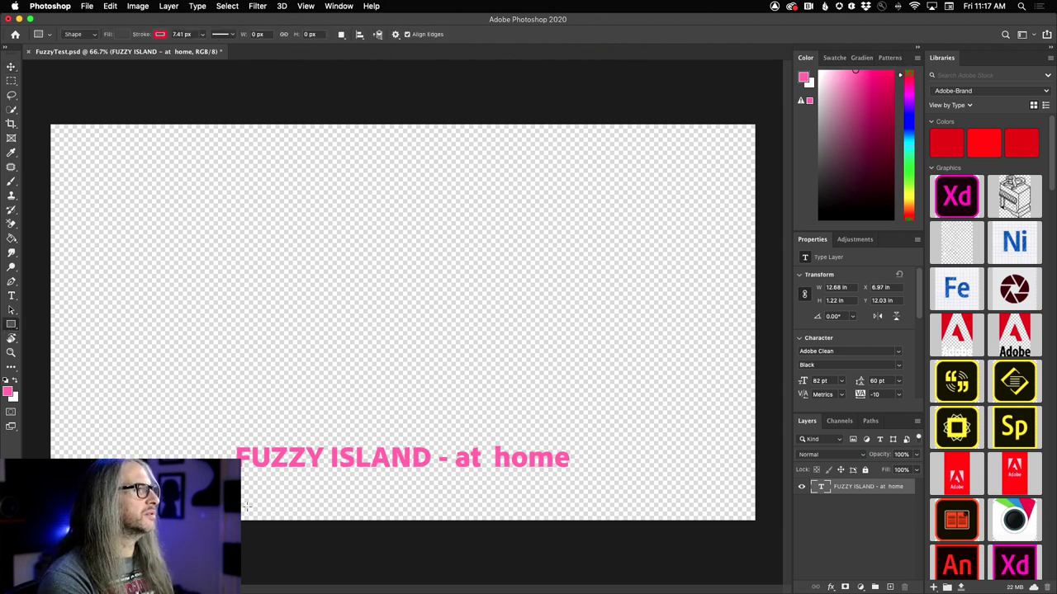
{"action": "left_click", "coordinate": [125, 35]}
{"action": "left_click", "coordinate": [57, 55]}
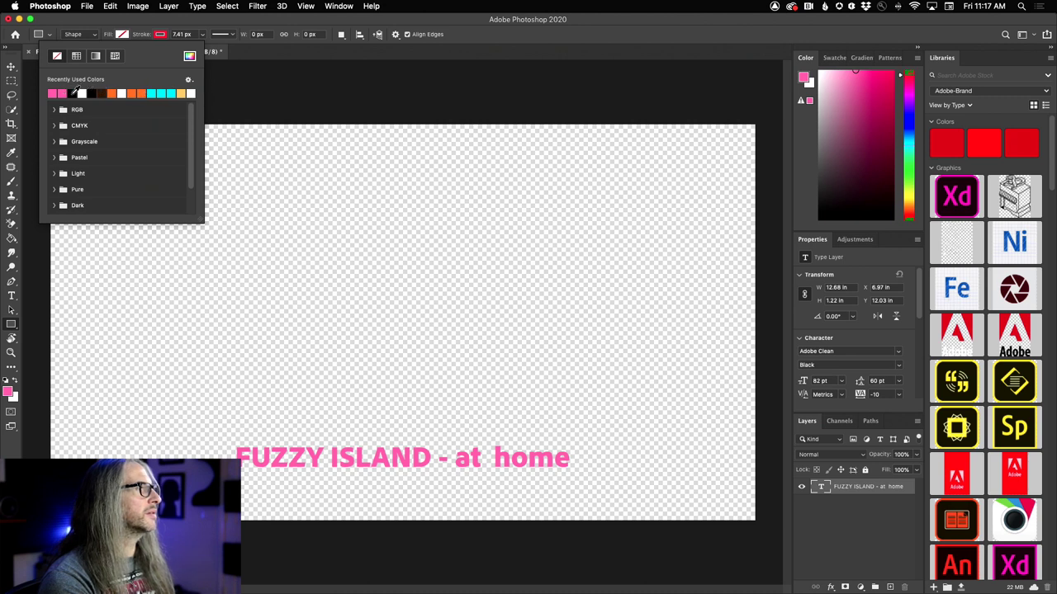
{"action": "left_click", "coordinate": [154, 93]}
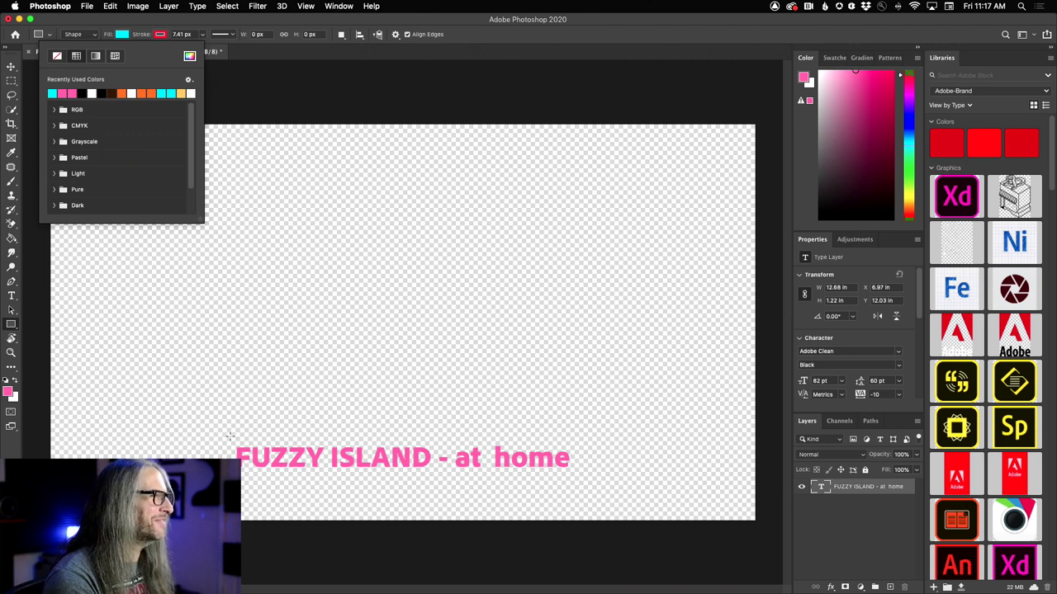
{"action": "mouse_move", "coordinate": [227, 440]}
{"action": "left_mouse_down"}
{"action": "mouse_move", "coordinate": [380, 475]}
{"action": "mouse_move", "coordinate": [601, 471]}
{"action": "mouse_move", "coordinate": [578, 475]}
{"action": "left_mouse_up"}
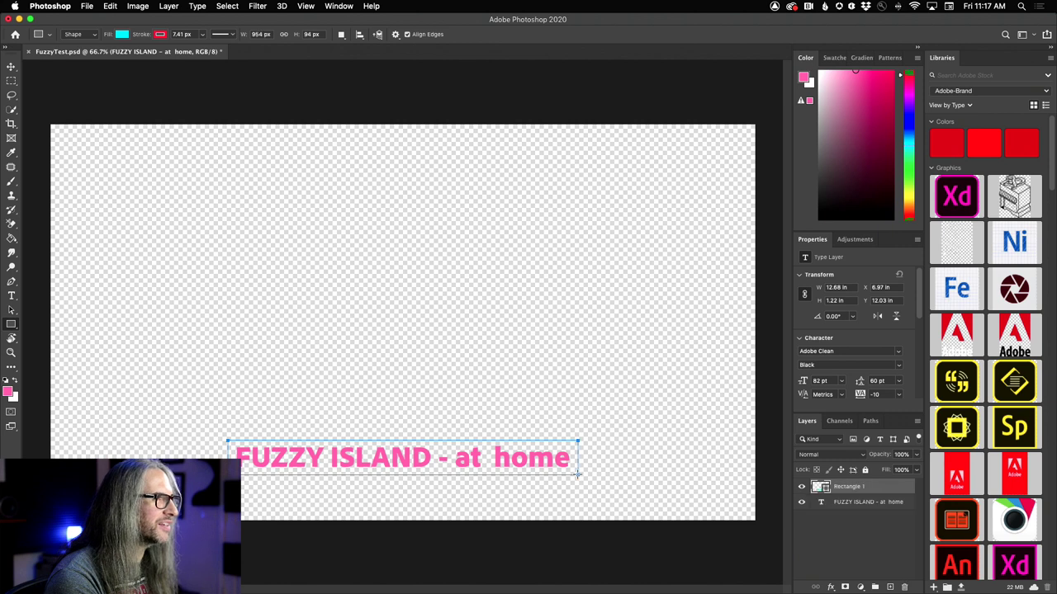
{"action": "left_click_drag", "start_coordinate": [857, 486], "coordinate": [856, 509]}
Remove the rectangle's outline, lower its opacity to 50%, and save FuzzyTest.psd
{"action": "left_click", "coordinate": [160, 34]}
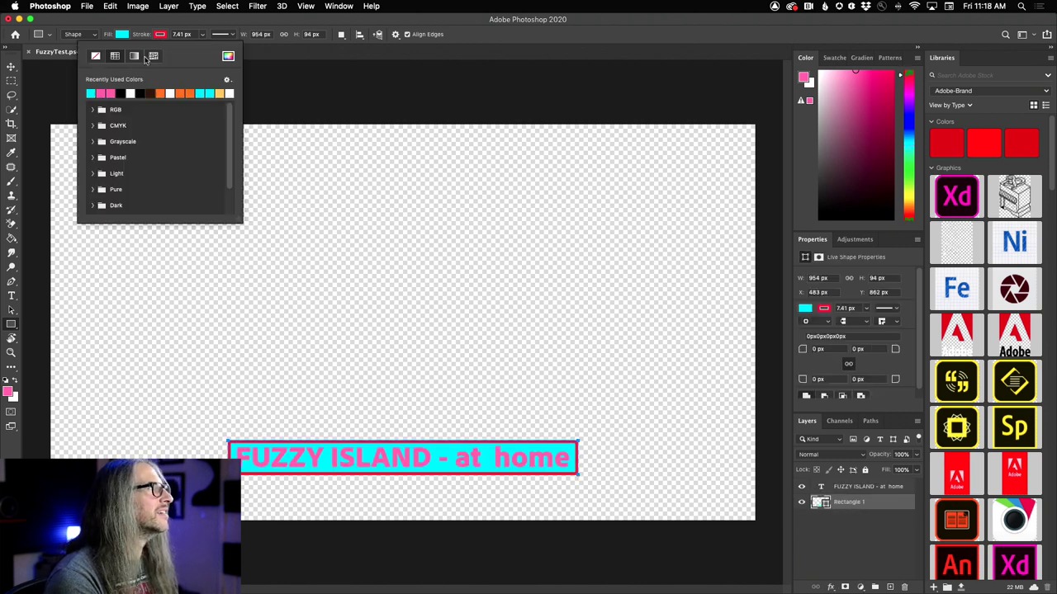
{"action": "left_click", "coordinate": [96, 56]}
{"action": "left_click", "coordinate": [266, 52]}
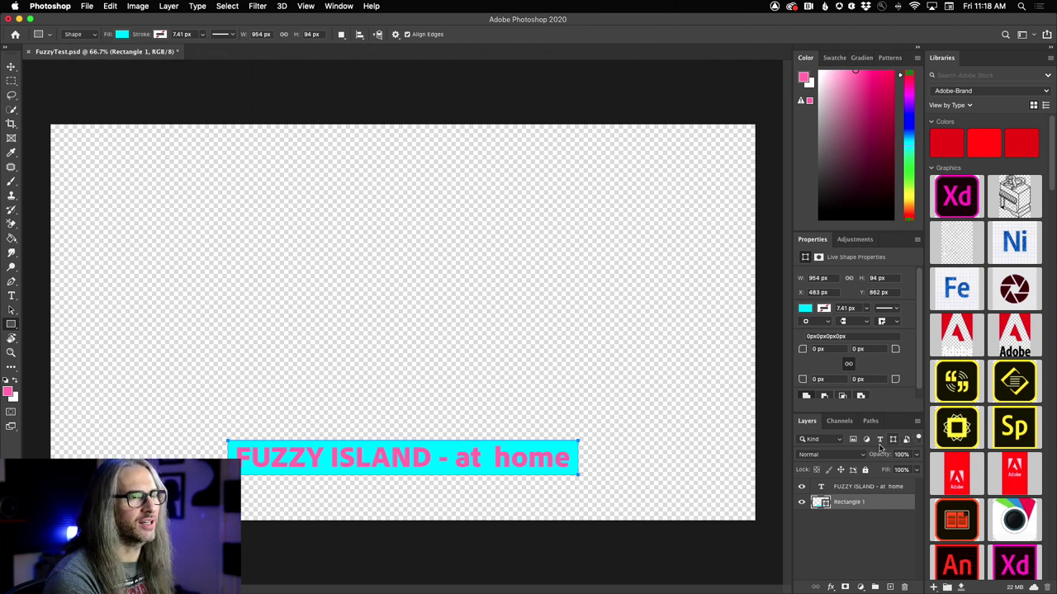
{"action": "left_click", "coordinate": [914, 457]}
{"action": "mouse_move", "coordinate": [903, 469]}
{"action": "left_mouse_down"}
{"action": "mouse_move", "coordinate": [870, 469]}
{"action": "mouse_move", "coordinate": [896, 470]}
{"action": "left_mouse_up"}
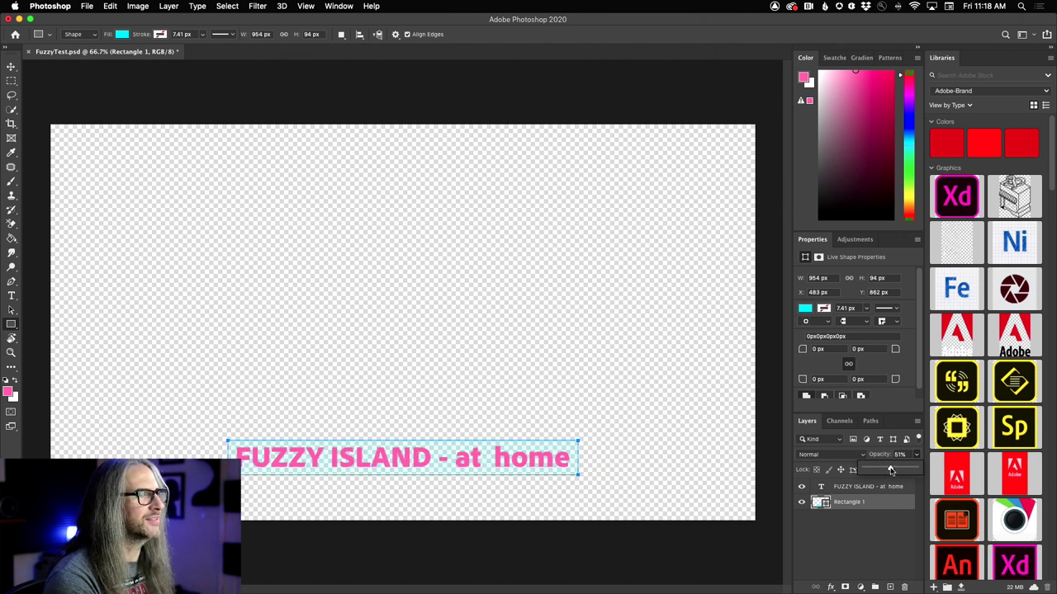
{"action": "left_click", "coordinate": [857, 535]}
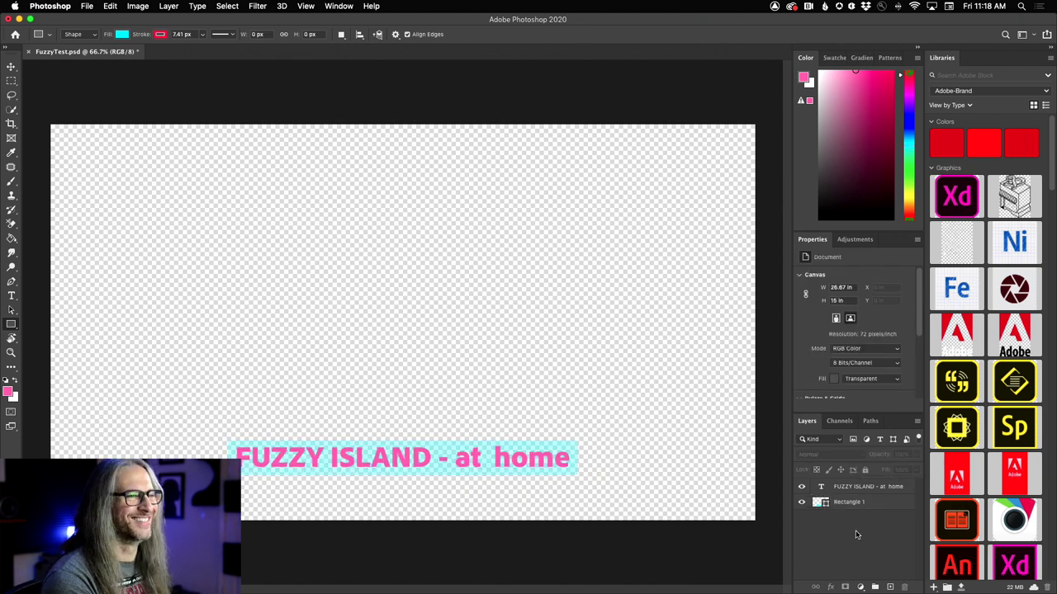
{"action": "left_click", "coordinate": [86, 5]}
{"action": "left_click", "coordinate": [117, 124]}
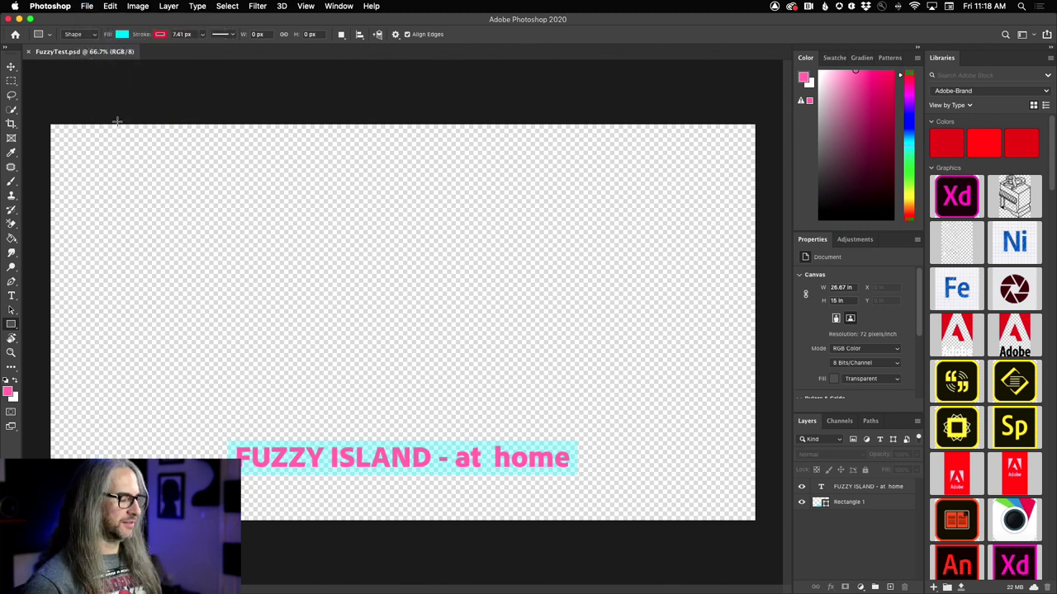
Drag FuzzyTest.psd from the Project panel onto the empty V6 track at the playhead
{"action": "key", "text": "super+Tab"}
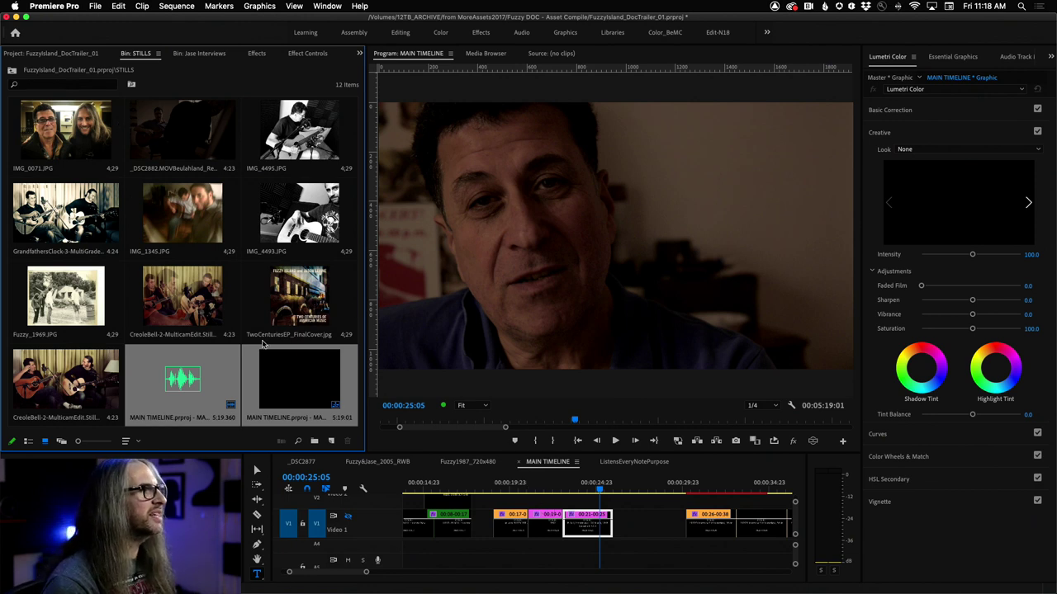
{"action": "left_click", "coordinate": [24, 55]}
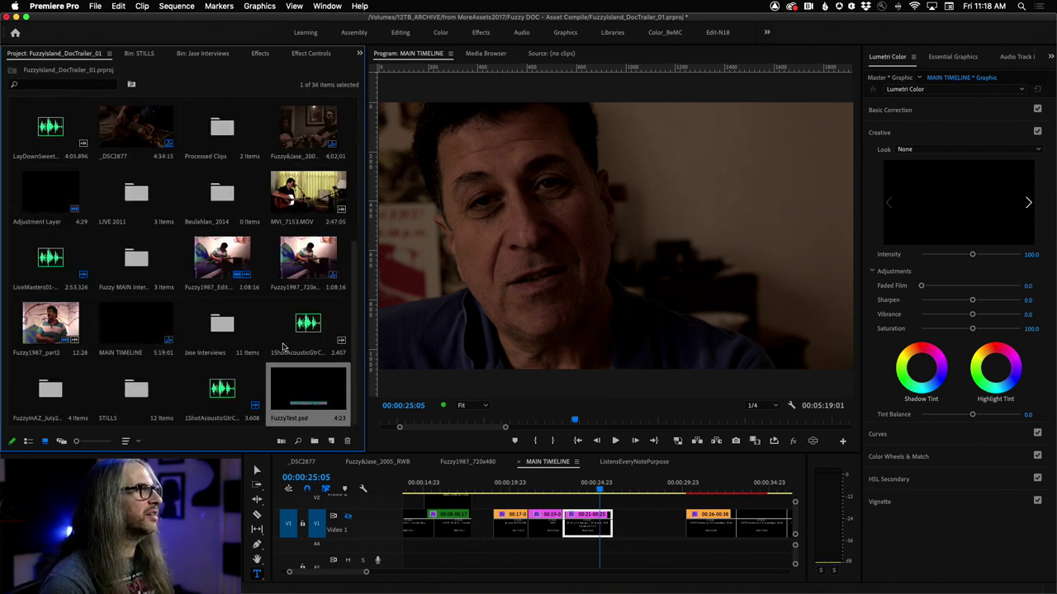
{"action": "scroll", "coordinate": [575, 556], "scroll_direction": "left", "scroll_amount": 1}
{"action": "scroll", "coordinate": [589, 556], "scroll_direction": "right", "scroll_amount": 2}
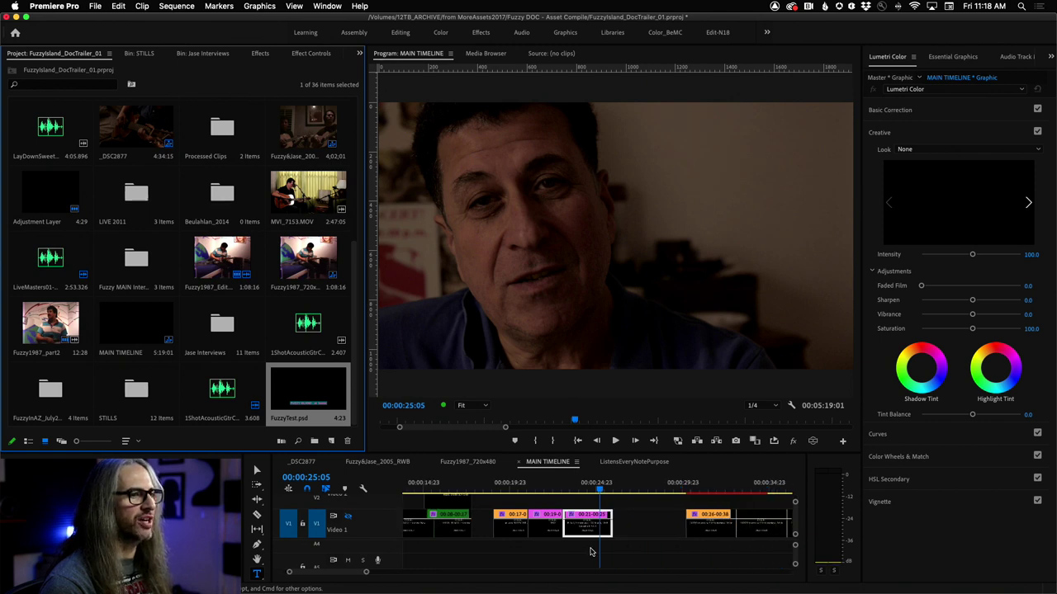
{"action": "scroll", "coordinate": [796, 520], "scroll_direction": "up", "scroll_amount": 5}
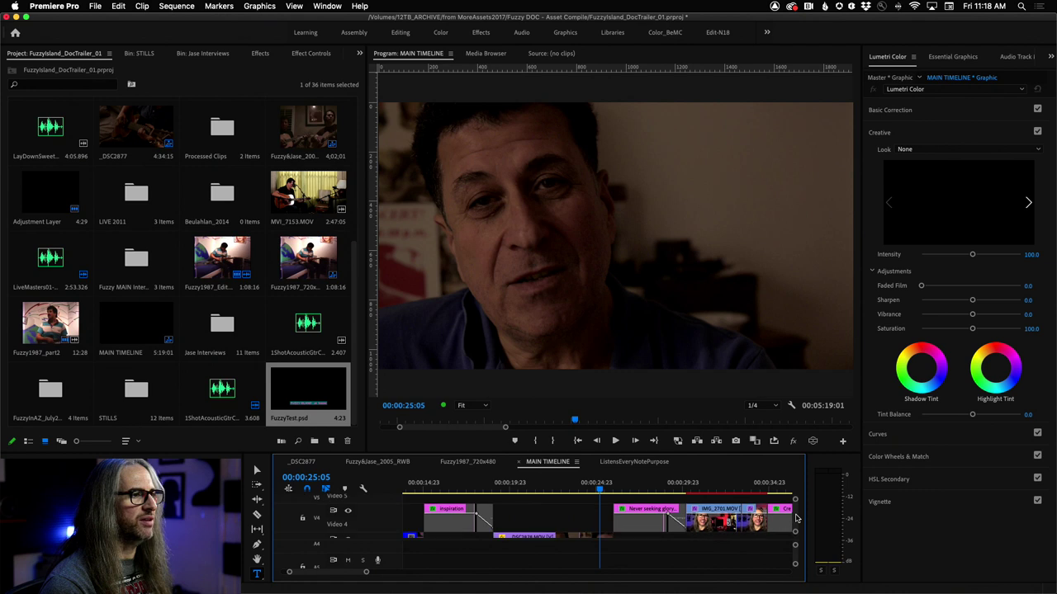
{"action": "scroll", "coordinate": [795, 517], "scroll_direction": "down", "scroll_amount": 1}
{"action": "scroll", "coordinate": [797, 519], "scroll_direction": "up", "scroll_amount": 3}
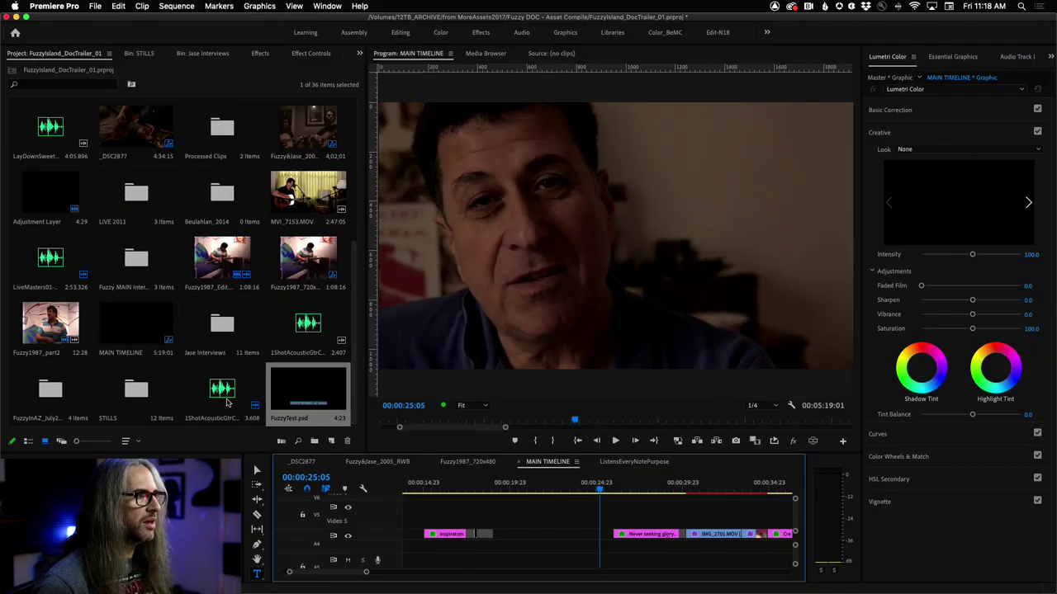
{"action": "left_click_drag", "start_coordinate": [280, 401], "coordinate": [571, 505]}
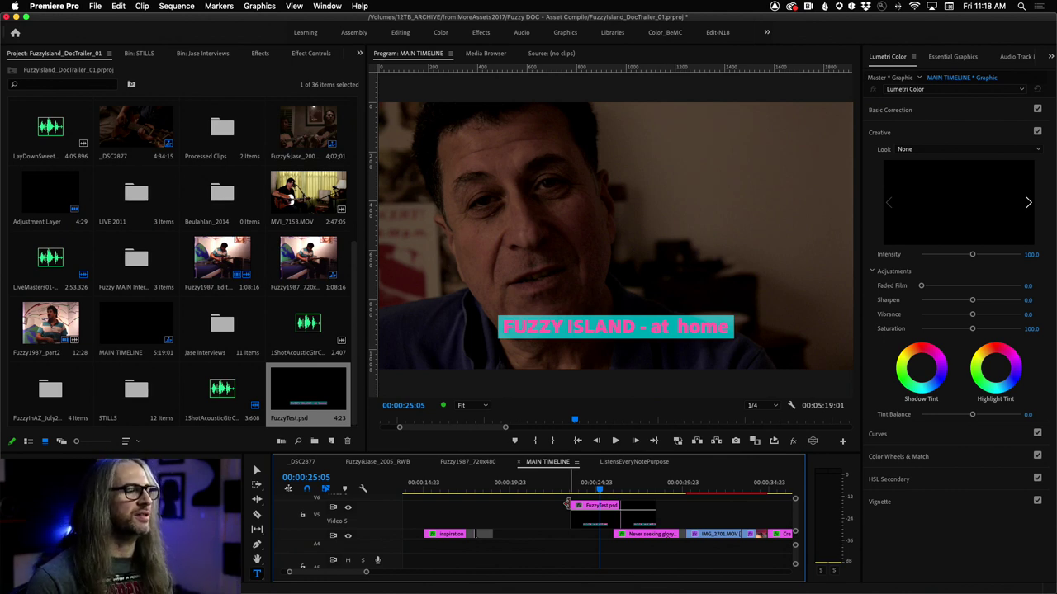
{"action": "key", "text": "super+Tab"}
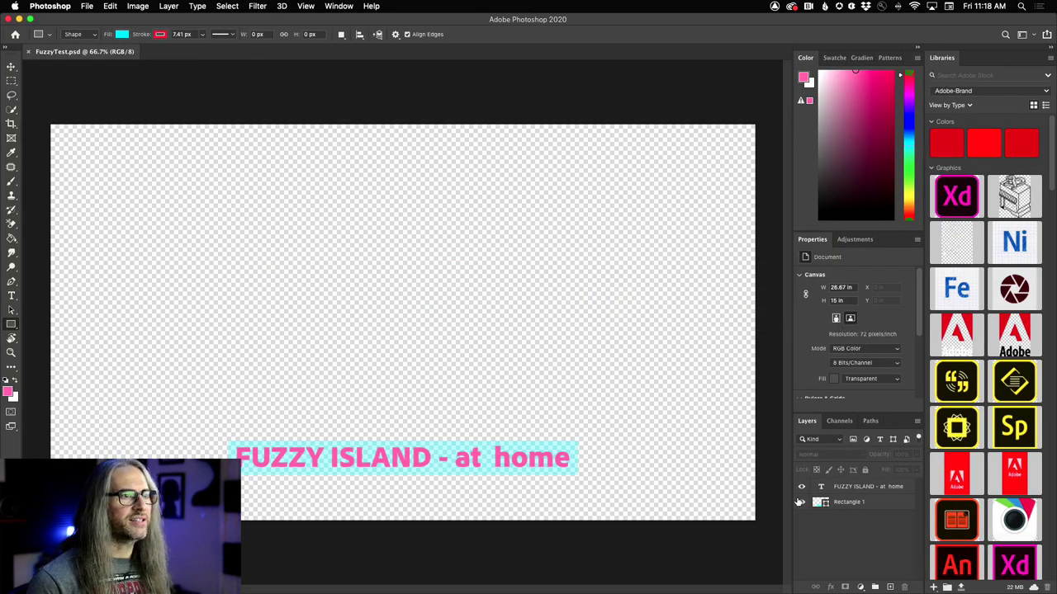
Hide the cyan Rectangle 1 layer and set the title font to Coolvetica
{"action": "left_click", "coordinate": [801, 503]}
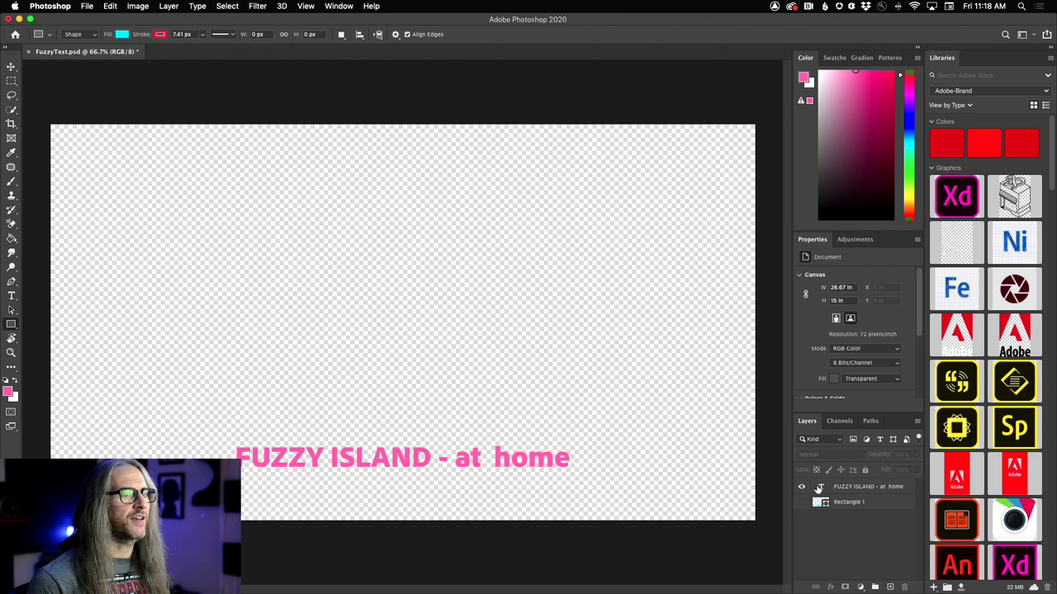
{"action": "double_click", "coordinate": [822, 487]}
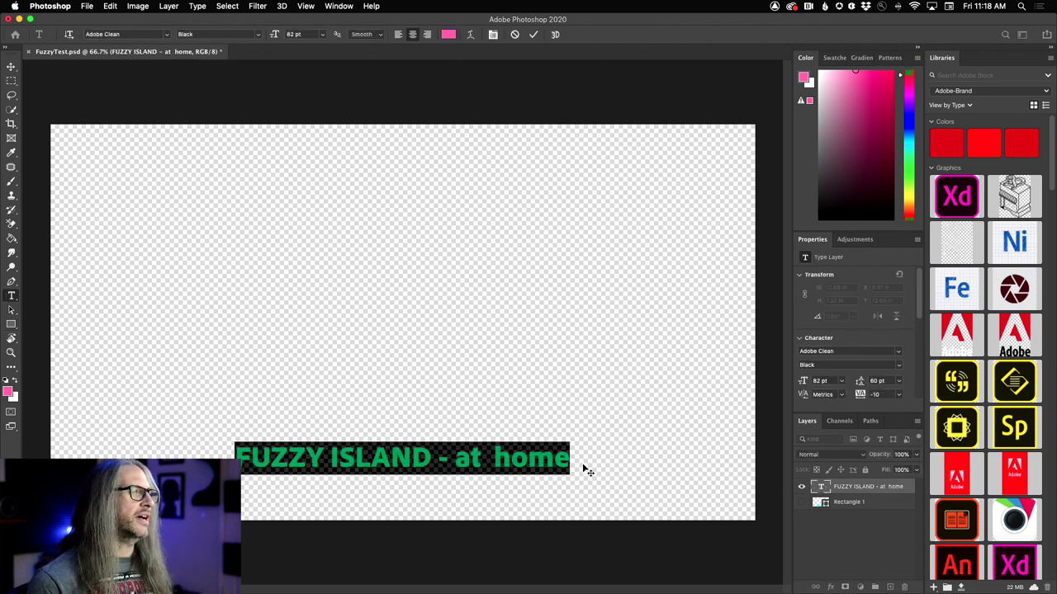
{"action": "left_click", "coordinate": [165, 35]}
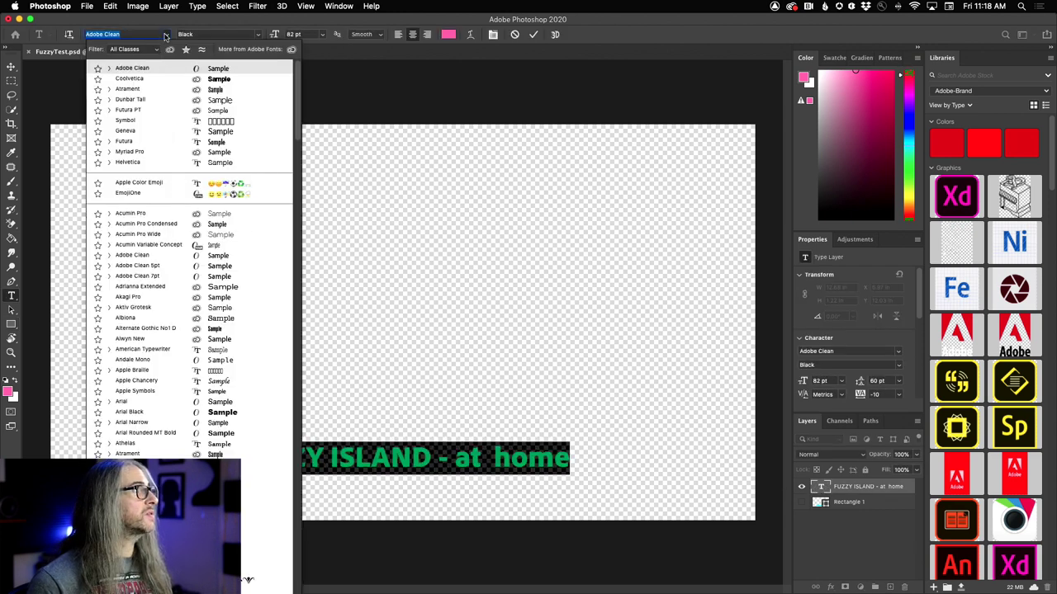
{"action": "left_click", "coordinate": [160, 81]}
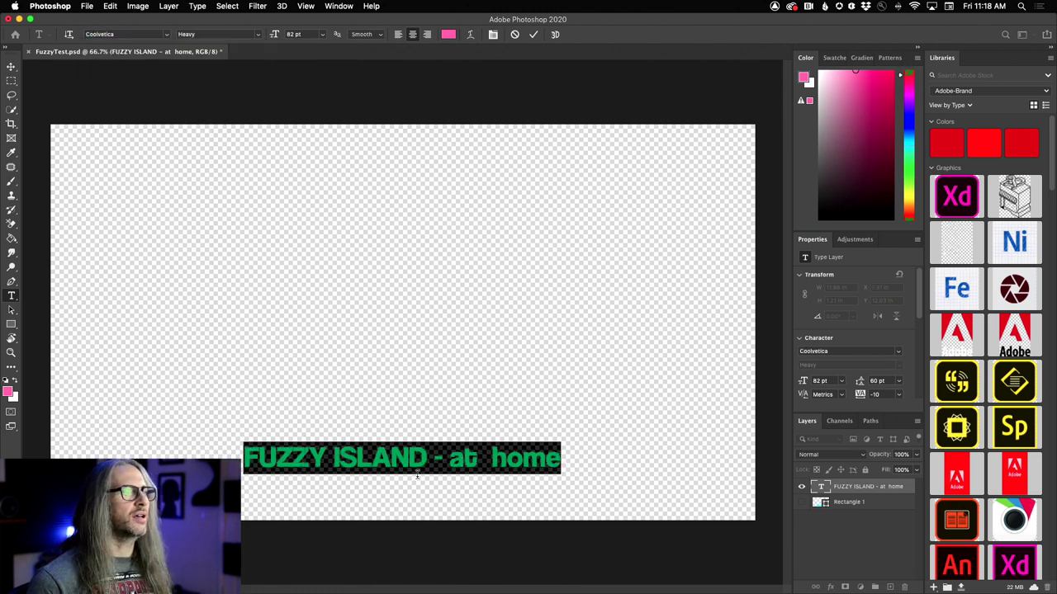
Change the title to 'FUZZY ISLAND...at home' and save the document
{"action": "left_click", "coordinate": [450, 464]}
{"action": "key", "text": "BackSpace"}
{"action": "key", "text": "BackSpace"}
{"action": "key", "text": "BackSpace"}
{"action": "key", "text": "BackSpace"}
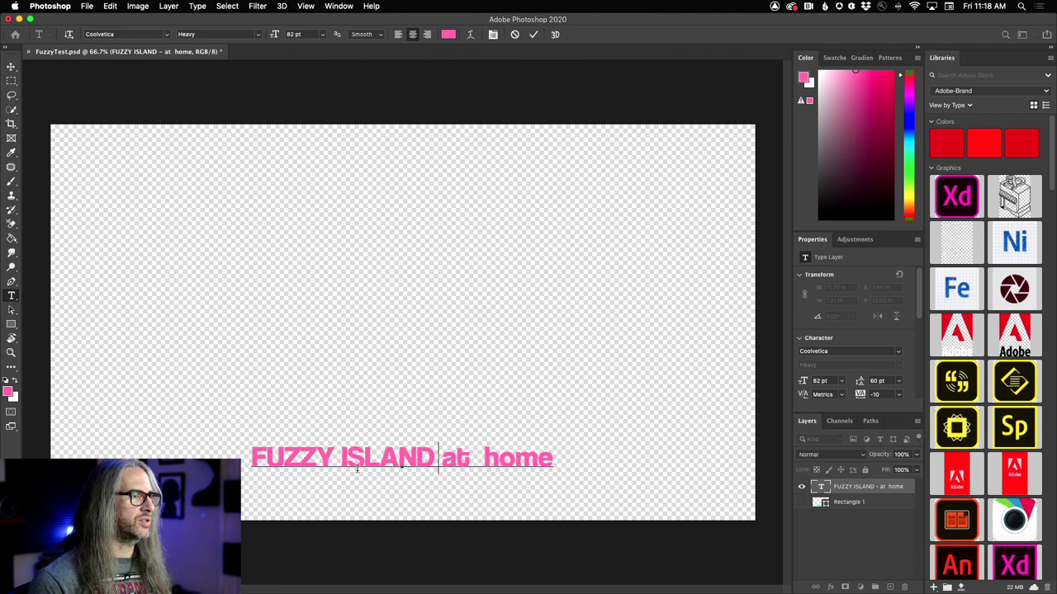
{"action": "type", "text": "D"}
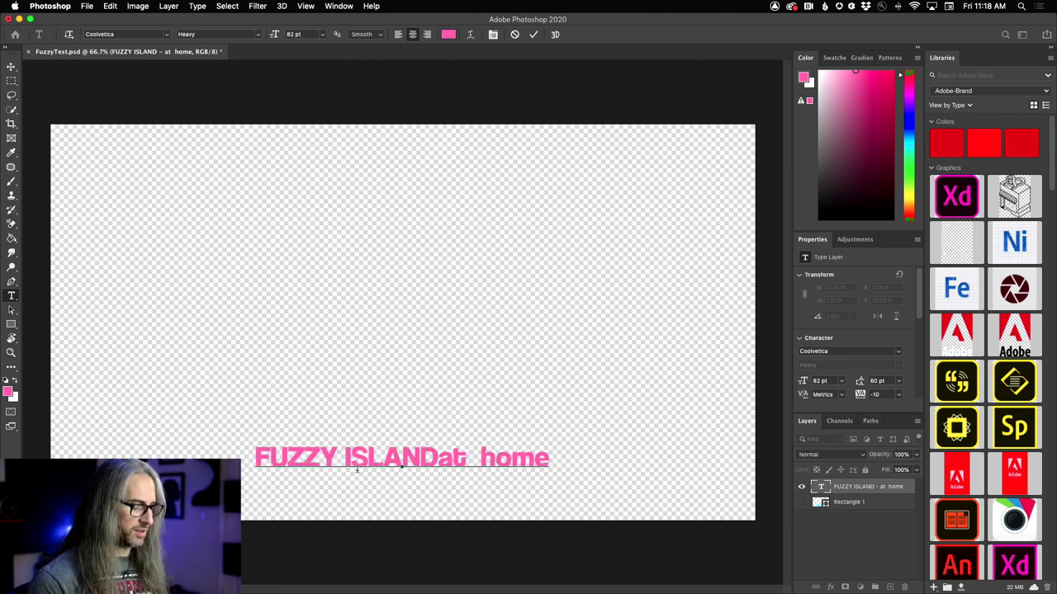
{"action": "type", "text": "..."}
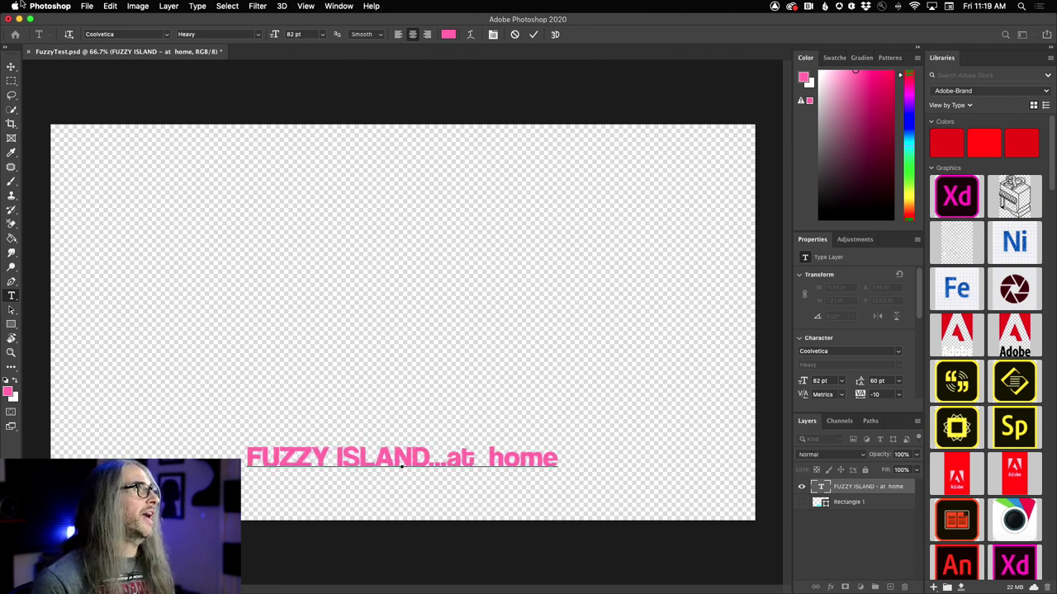
{"action": "left_click", "coordinate": [87, 6]}
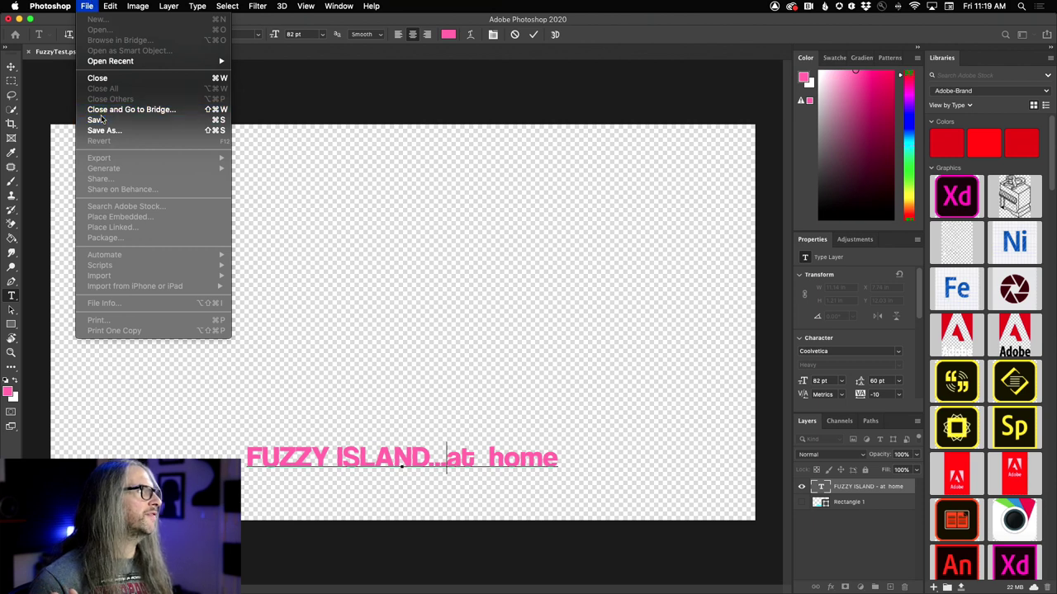
{"action": "left_click", "coordinate": [96, 120]}
{"action": "key", "text": "u"}
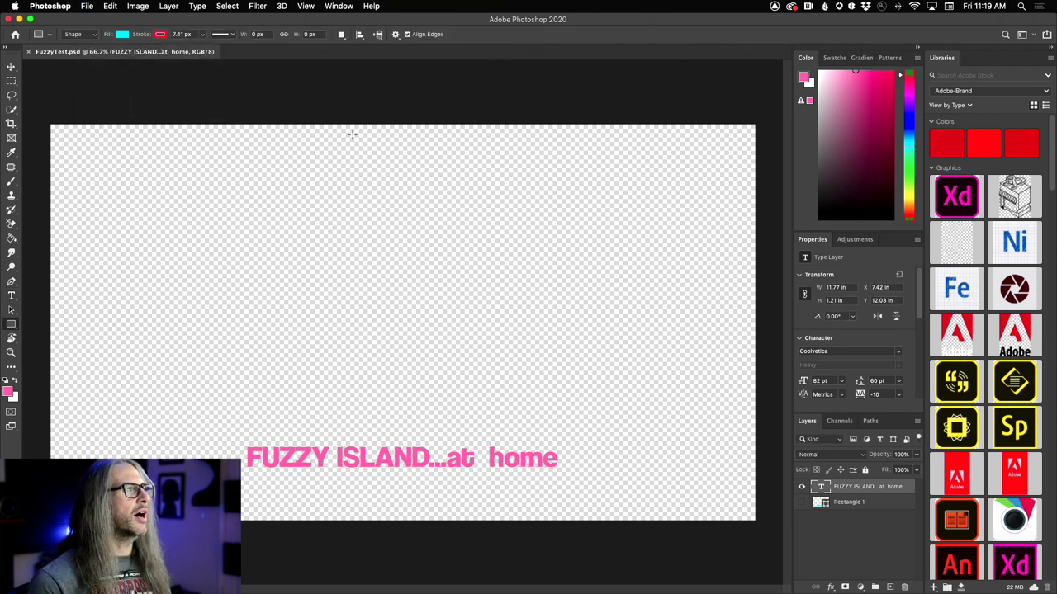
{"action": "key", "text": "super+Tab"}
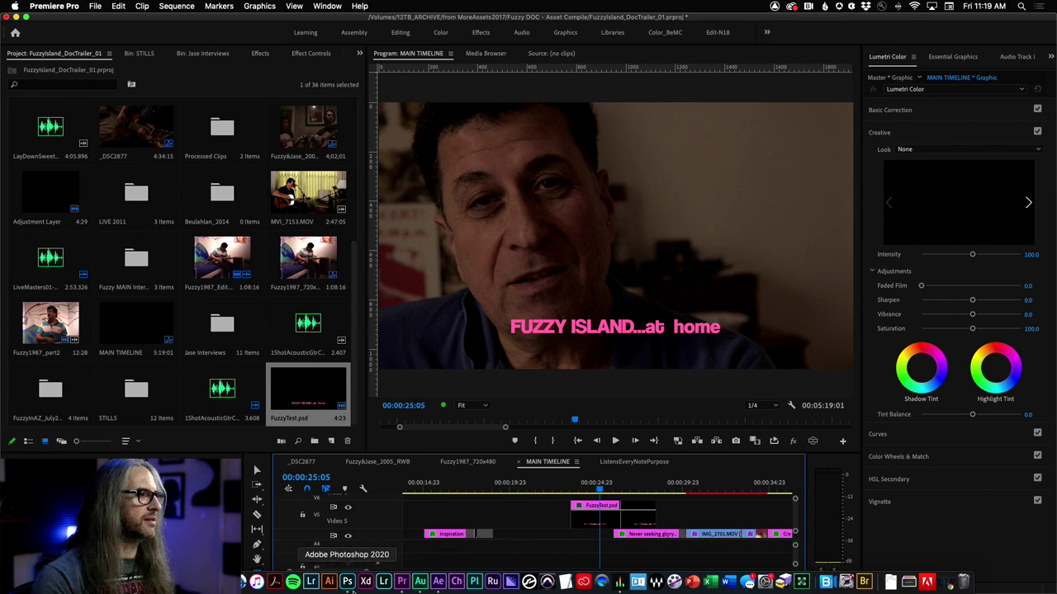
Quit Photoshop, then reopen FuzzyTest.psd from its timeline clip using Edit Original
{"action": "left_click", "coordinate": [348, 583]}
{"action": "left_click", "coordinate": [51, 6]}
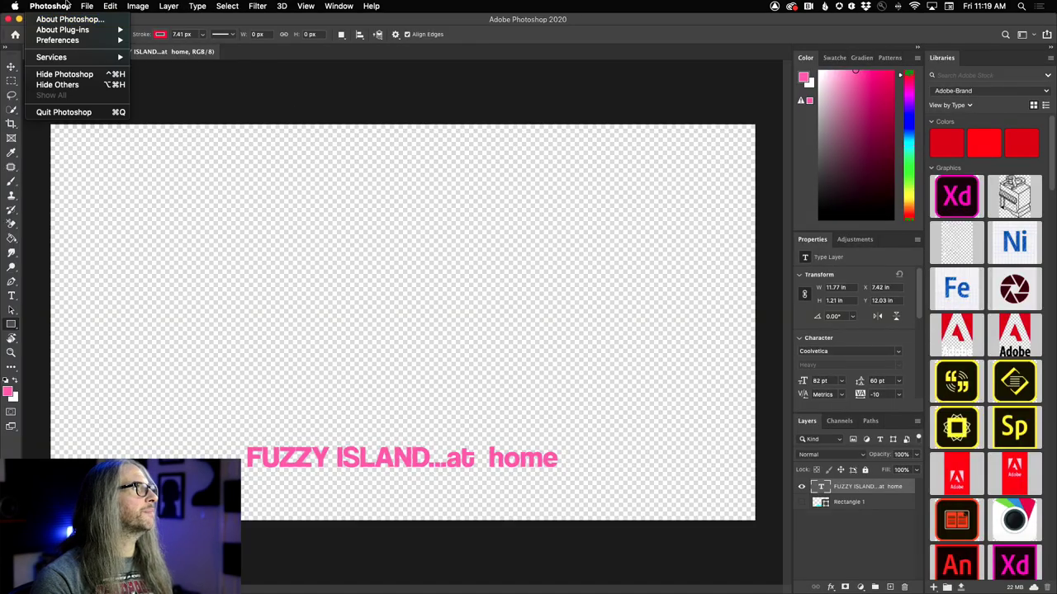
{"action": "left_click", "coordinate": [82, 114]}
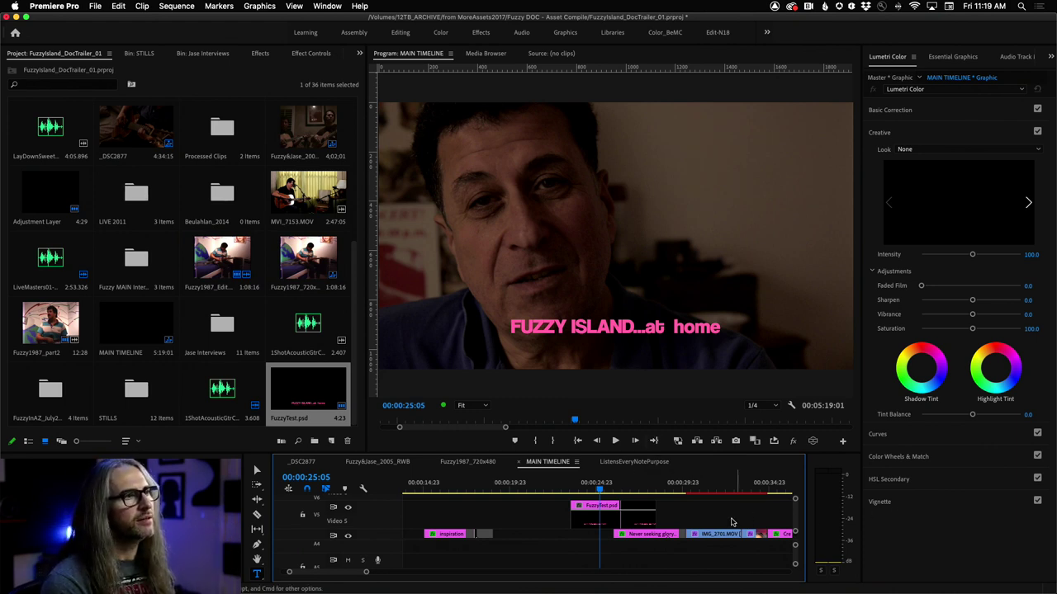
{"action": "right_click", "coordinate": [612, 514]}
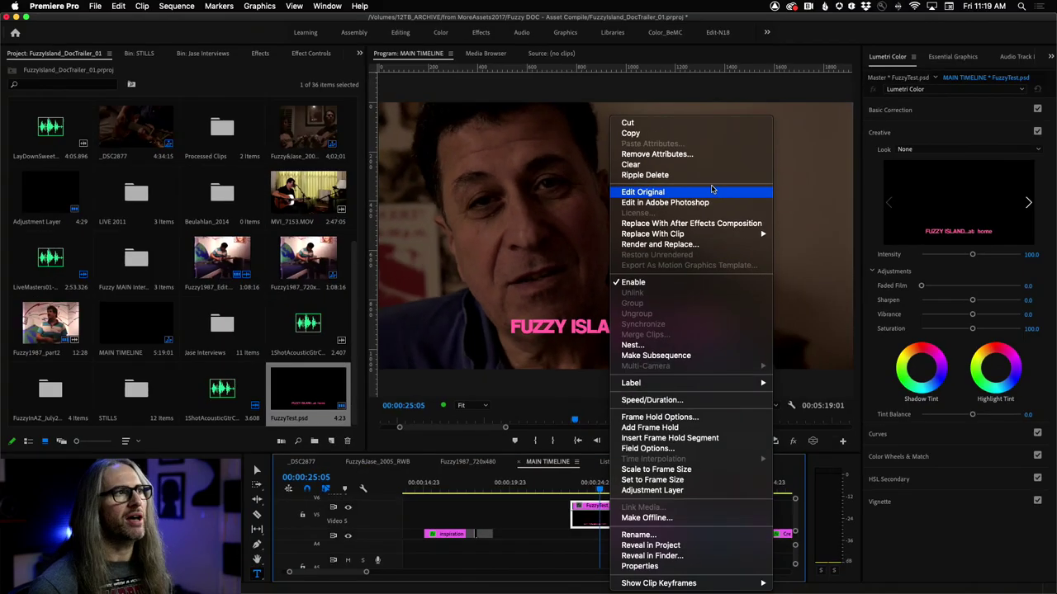
{"action": "left_click", "coordinate": [714, 192]}
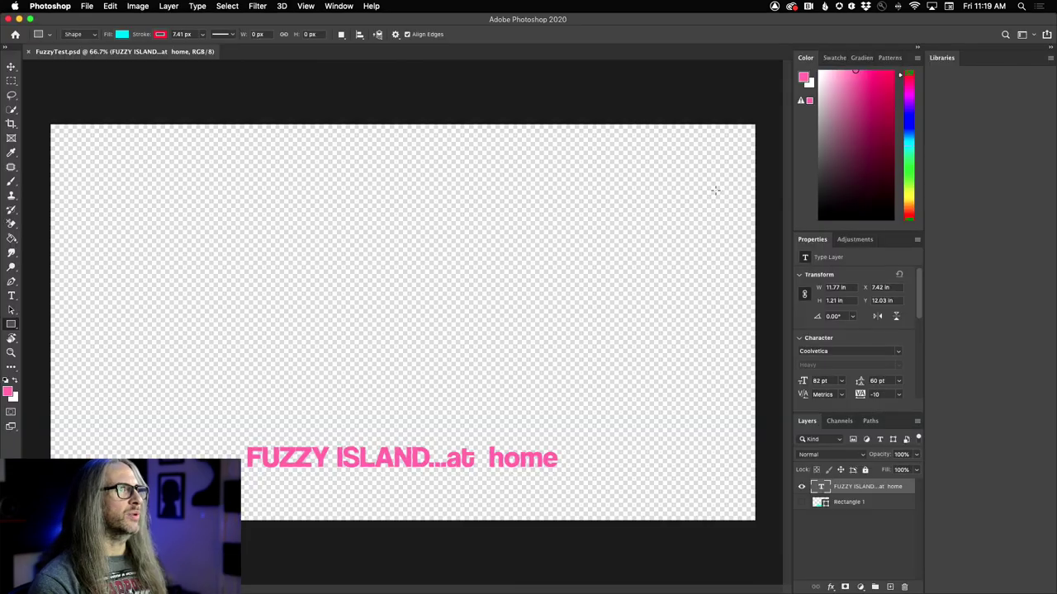
Recolour the FUZZY ISLAND title text from pink to purple in the Color Picker
{"action": "double_click", "coordinate": [824, 487]}
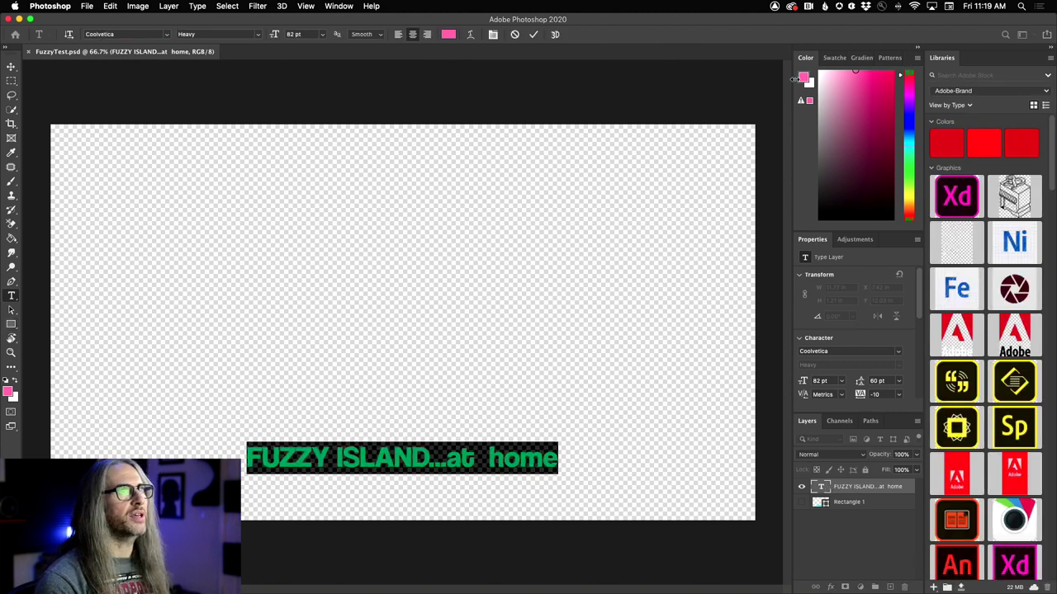
{"action": "left_click", "coordinate": [804, 77]}
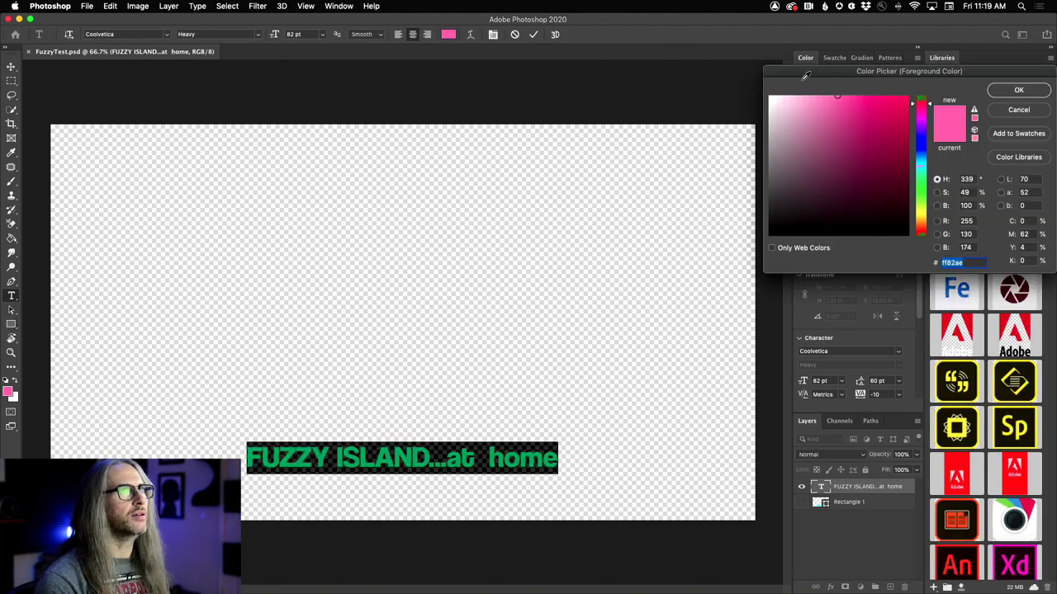
{"action": "left_click", "coordinate": [917, 120]}
{"action": "left_click_drag", "start_coordinate": [917, 120], "coordinate": [918, 129]}
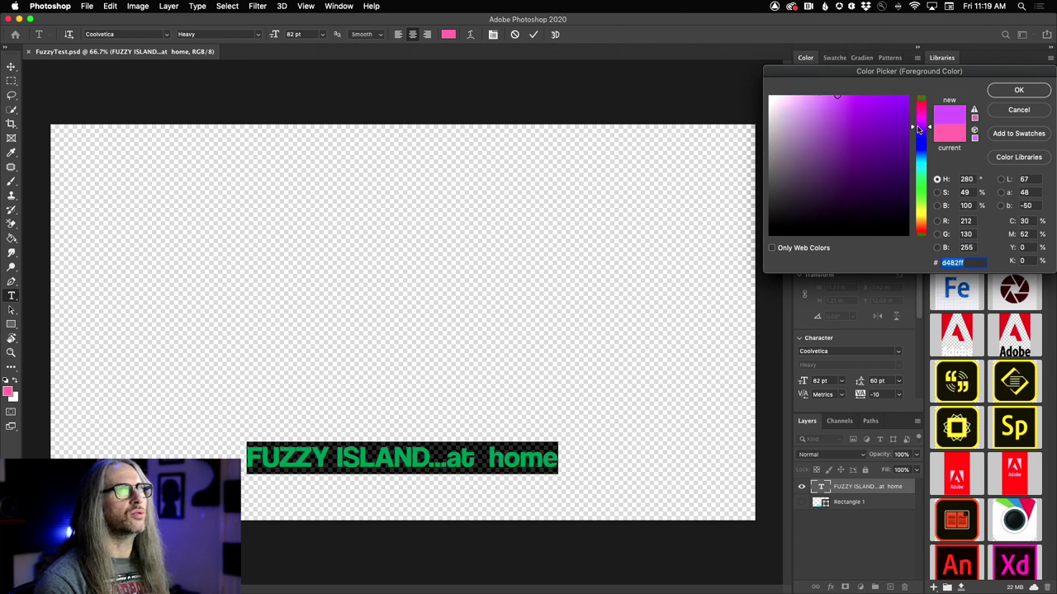
{"action": "left_click", "coordinate": [1029, 91]}
Save the recoloured title document and return to Premiere Pro
{"action": "left_click", "coordinate": [85, 6]}
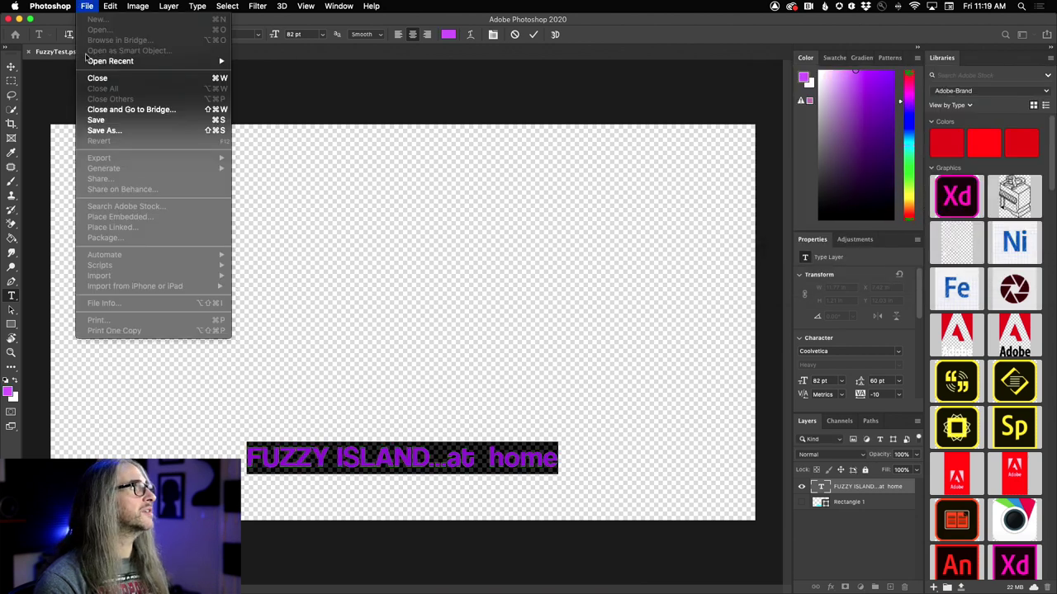
{"action": "left_click", "coordinate": [100, 121]}
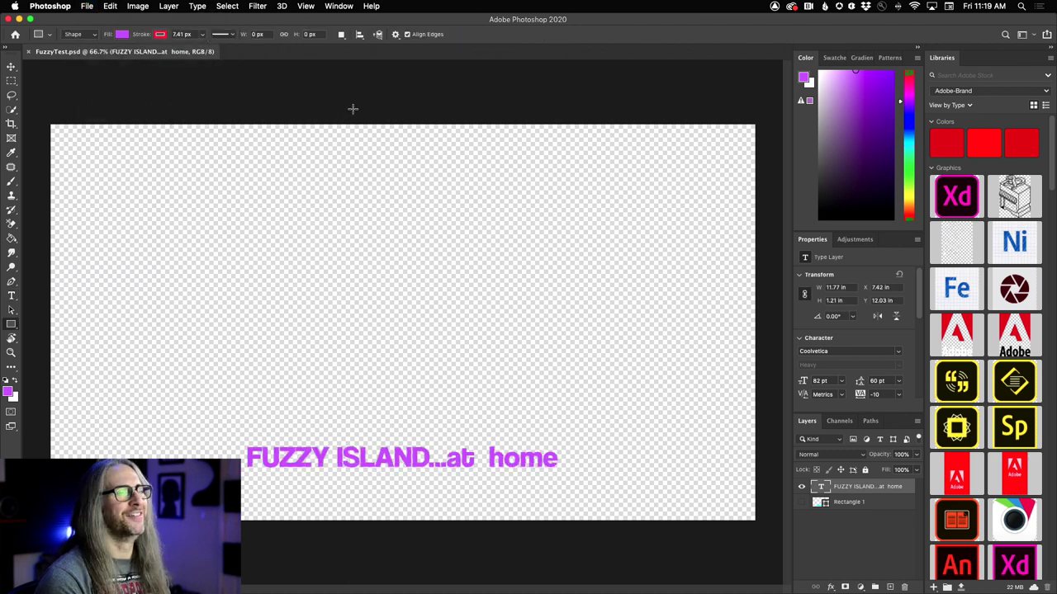
{"action": "key", "text": "super+Tab"}
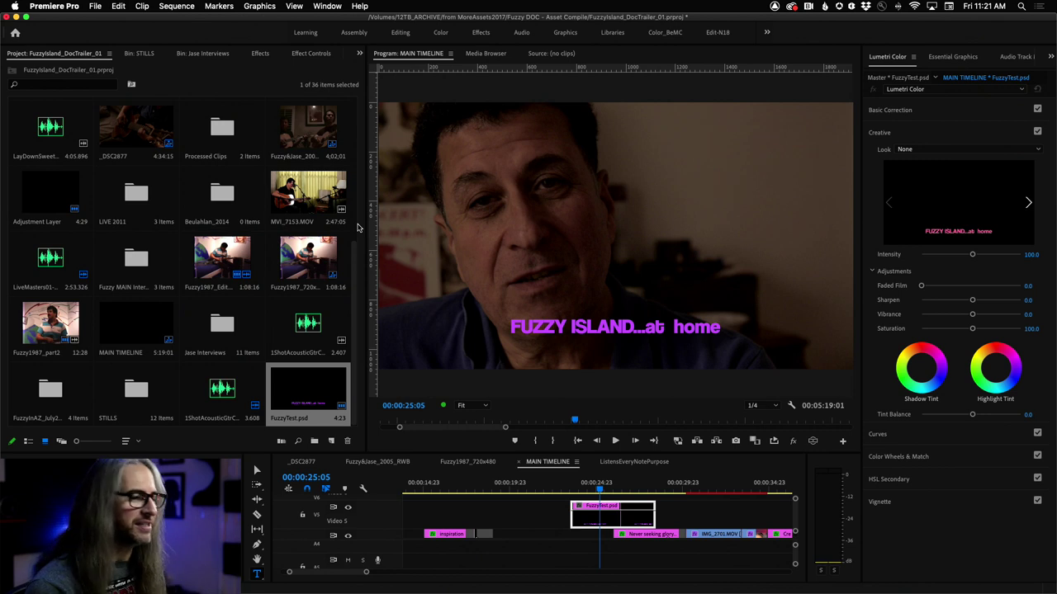
Close the FuzzyIsland project without saving and open DL_AdobeLive from the Recent list
{"action": "mouse_move", "coordinate": [477, 591]}
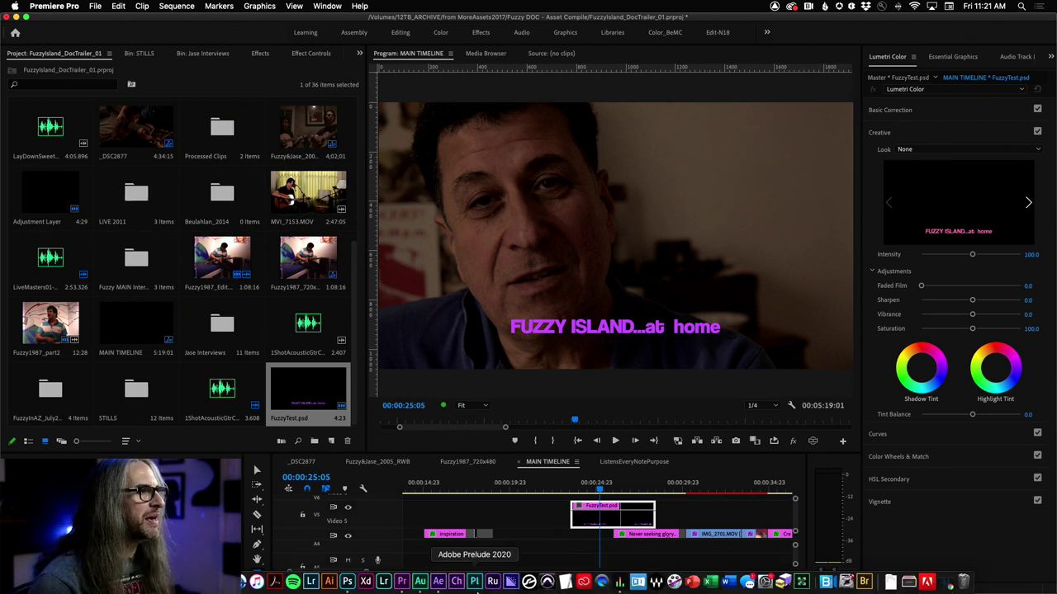
{"action": "left_click", "coordinate": [95, 5]}
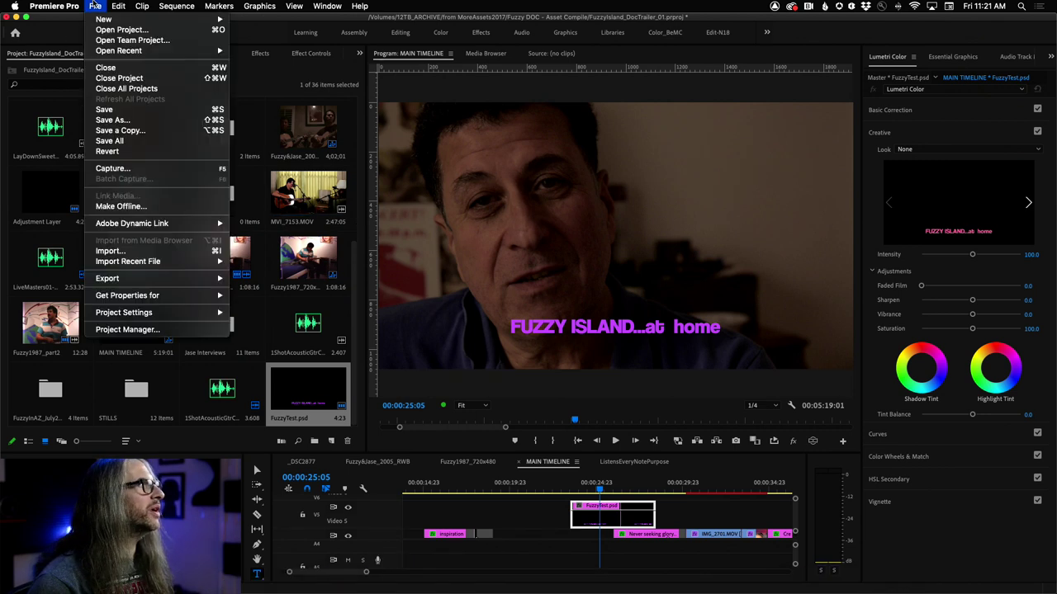
{"action": "left_click", "coordinate": [130, 84]}
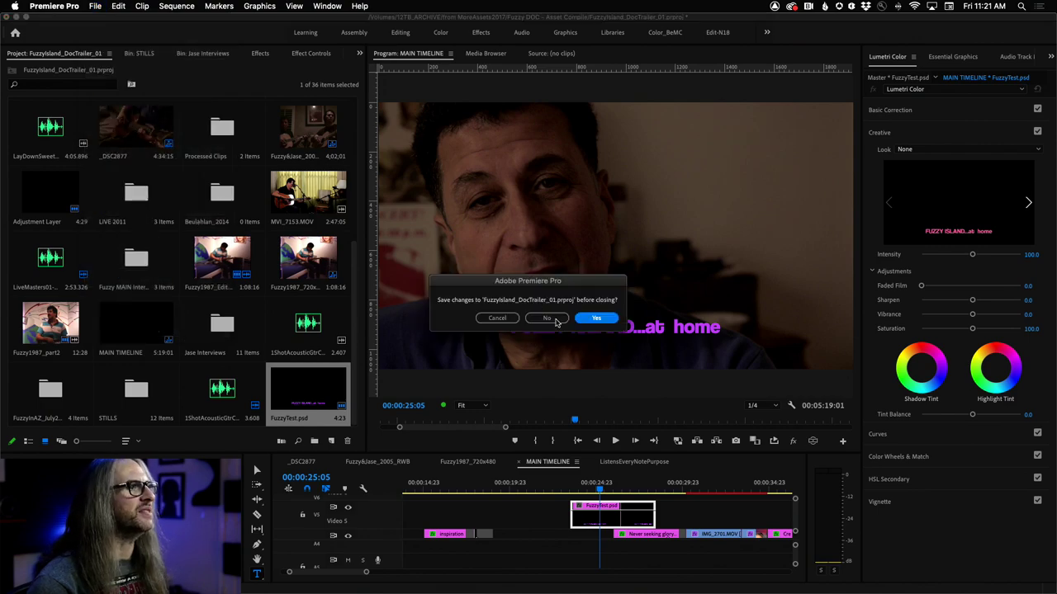
{"action": "left_click", "coordinate": [520, 324]}
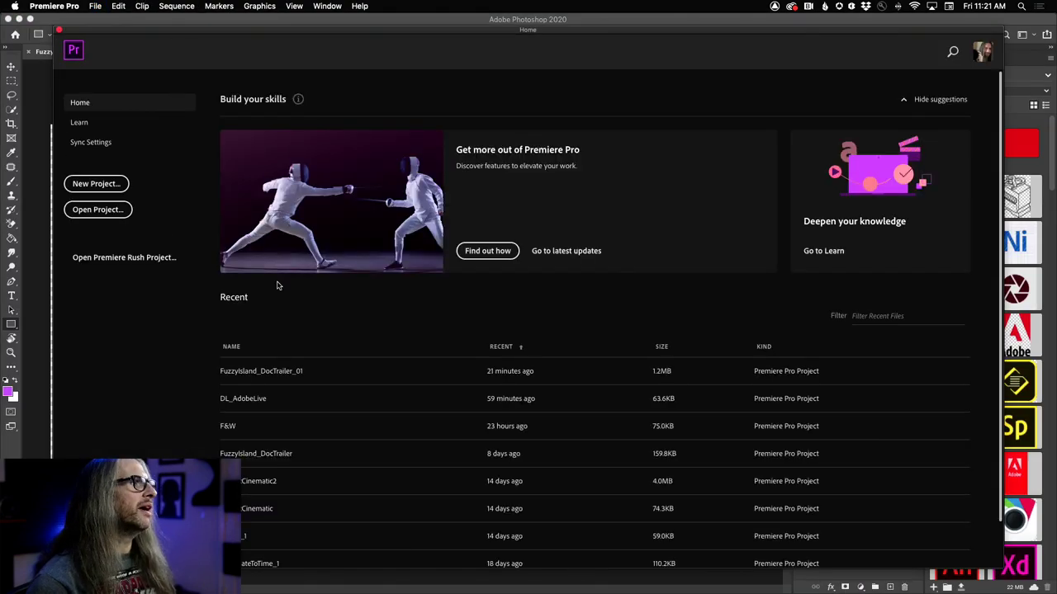
{"action": "left_click", "coordinate": [252, 400]}
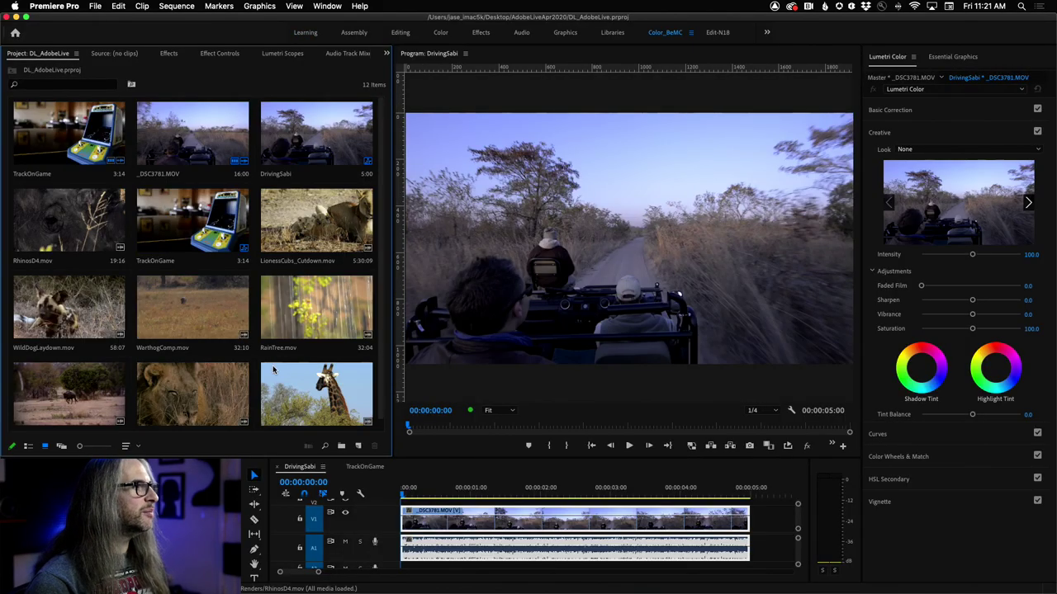
{"action": "left_click", "coordinate": [274, 370]}
Clear the six bottom wildlife clips, giraffe through WildDogLaydown.mov, from the project
{"action": "left_click", "coordinate": [78, 304], "text": "shift"}
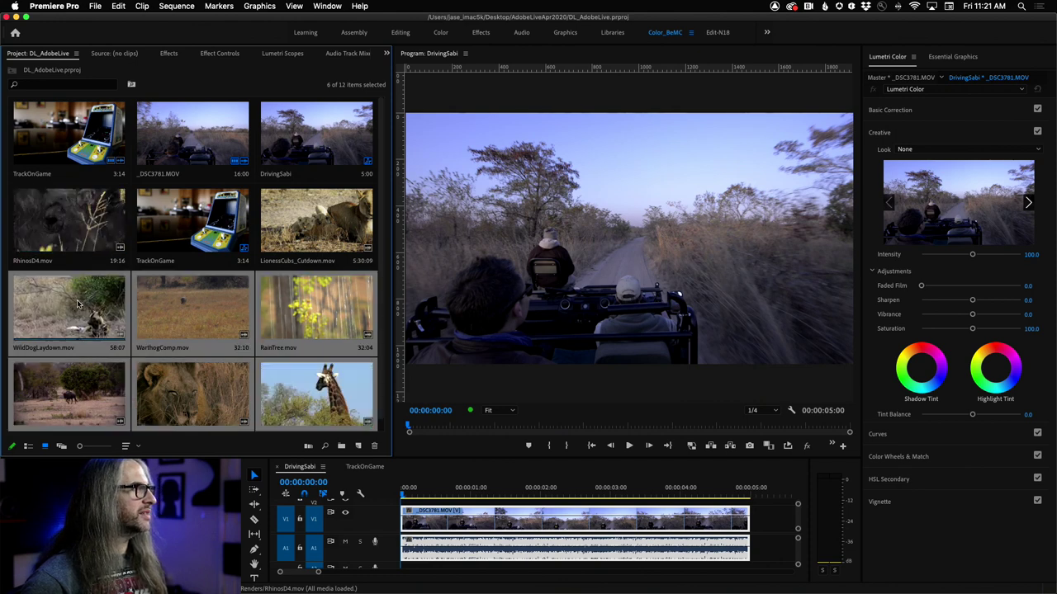
{"action": "right_click", "coordinate": [79, 304]}
{"action": "left_click", "coordinate": [103, 265]}
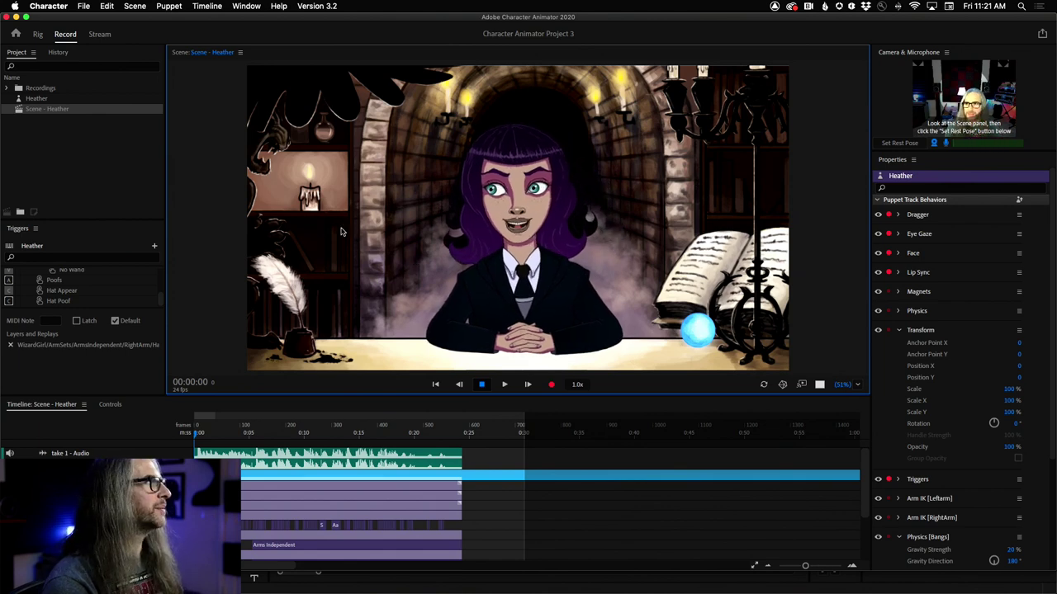
In Rig mode, inspect the ForegroundDesk, TableColider and Clothing layers, then select the Heather puppet
{"action": "left_click", "coordinate": [37, 34]}
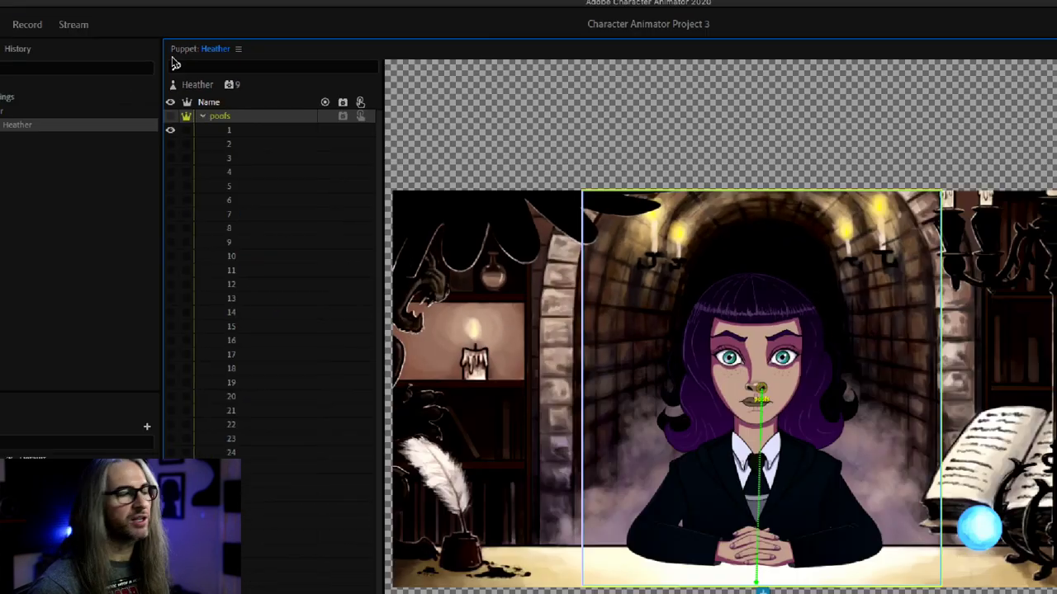
{"action": "scroll", "coordinate": [227, 388], "scroll_direction": "down", "scroll_amount": 3}
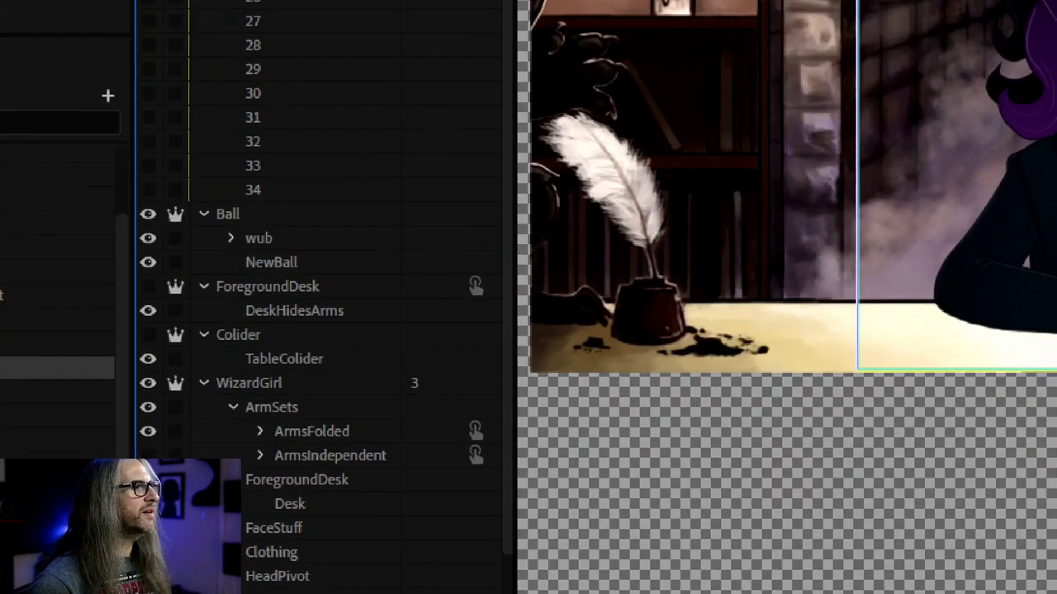
{"action": "scroll", "coordinate": [221, 425], "scroll_direction": "down", "scroll_amount": 2}
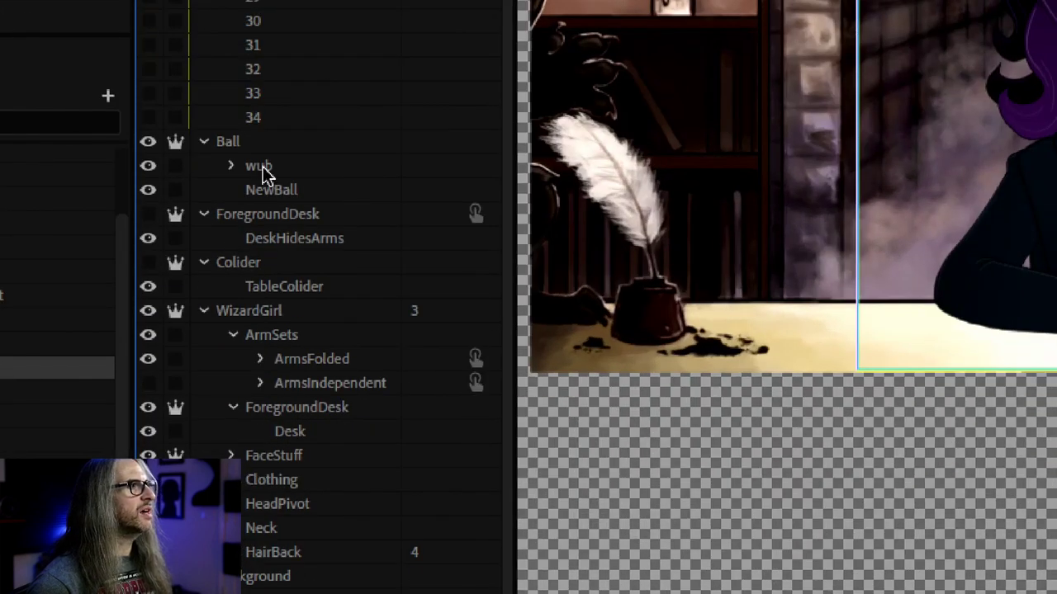
{"action": "left_click", "coordinate": [274, 215]}
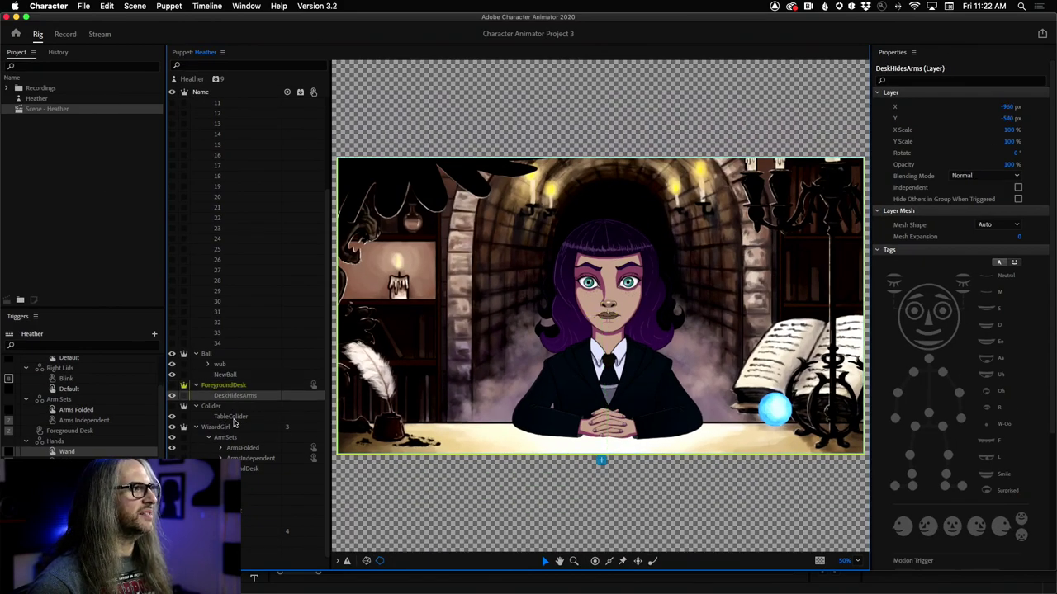
{"action": "left_click", "coordinate": [232, 417]}
{"action": "left_click", "coordinate": [236, 453]}
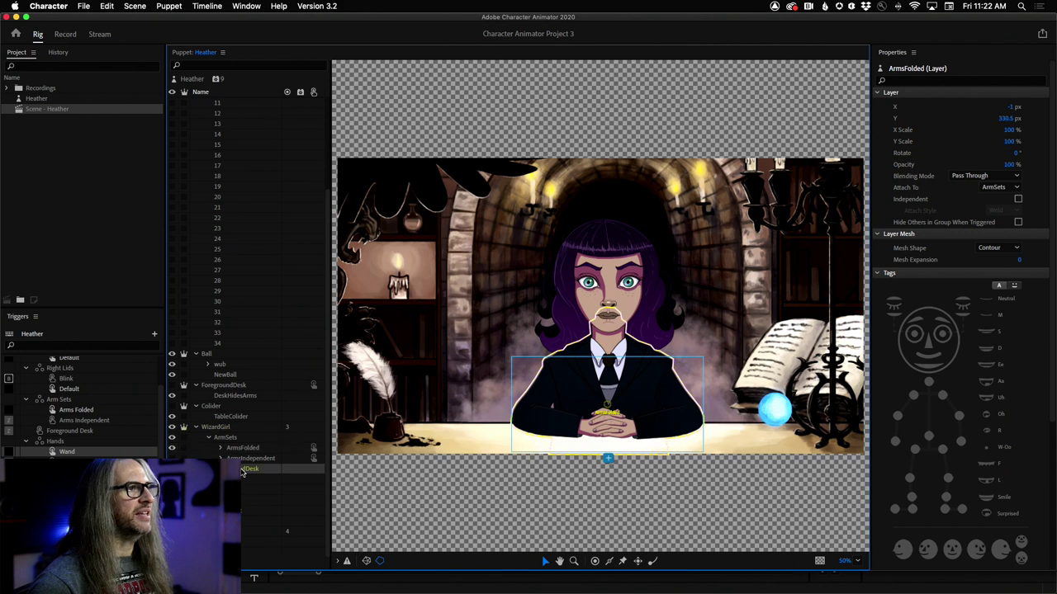
{"action": "left_click", "coordinate": [248, 468]}
{"action": "left_click", "coordinate": [281, 500]}
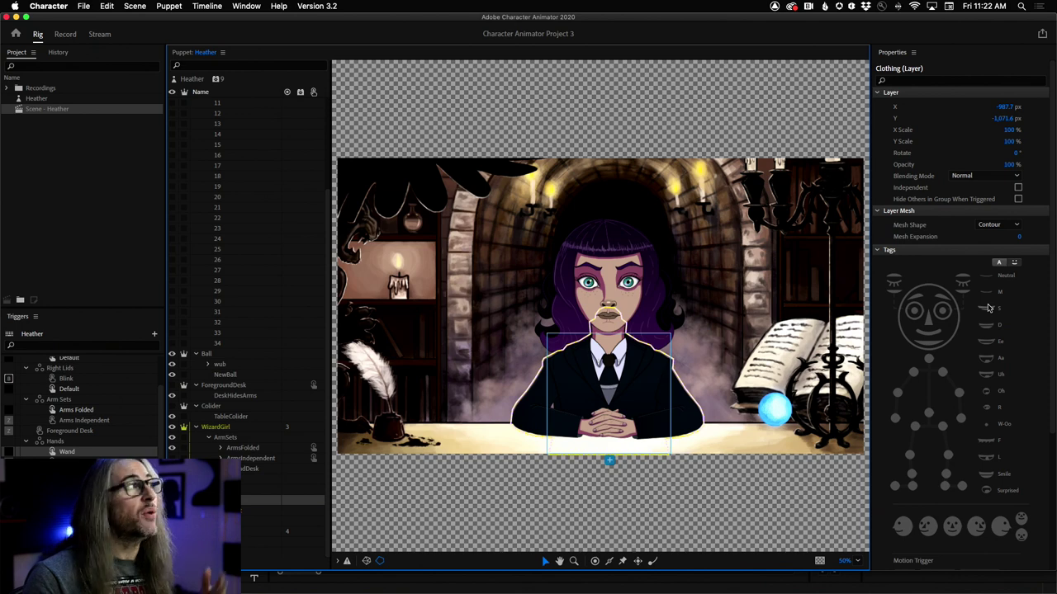
{"action": "left_click", "coordinate": [48, 100]}
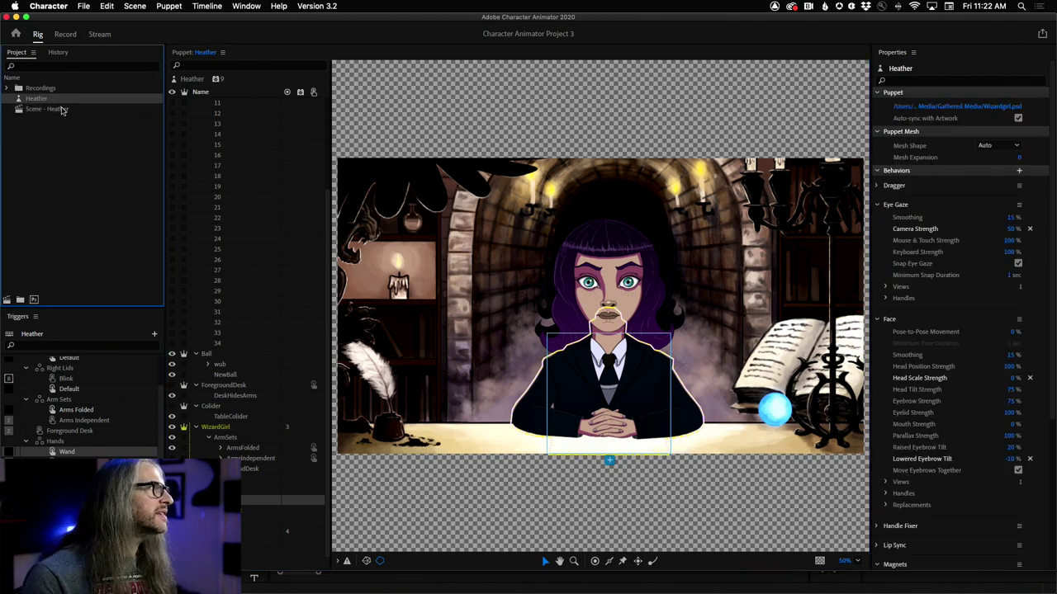
Switch to the Record workspace showing the Heather scene, take 1 tracks and live camera feed
{"action": "left_click", "coordinate": [65, 34]}
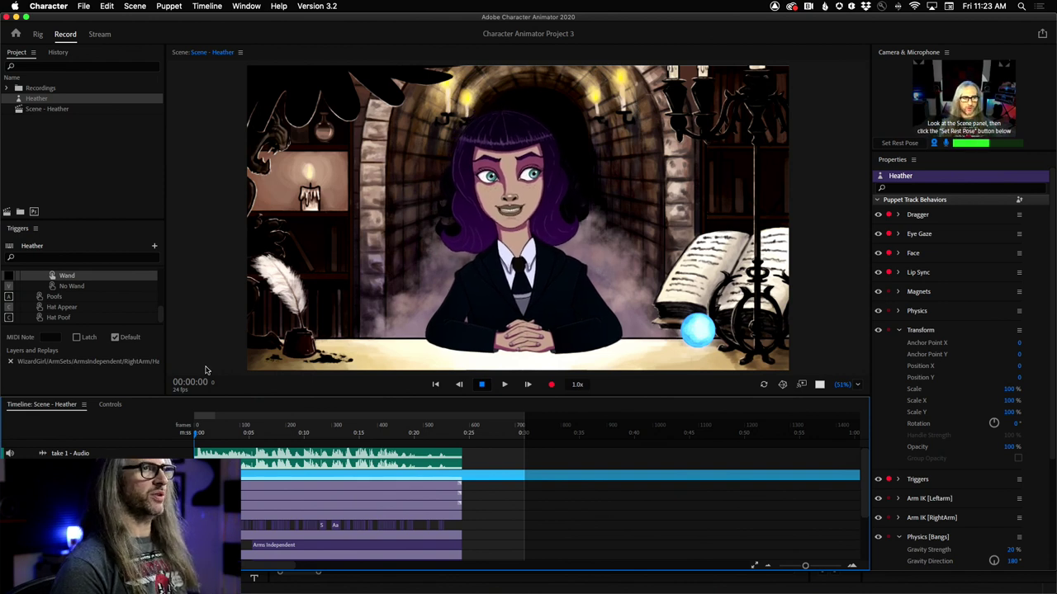
Set the face-tracking rest pose and test the hat (C) and poof (P) triggers
{"action": "left_click", "coordinate": [904, 143]}
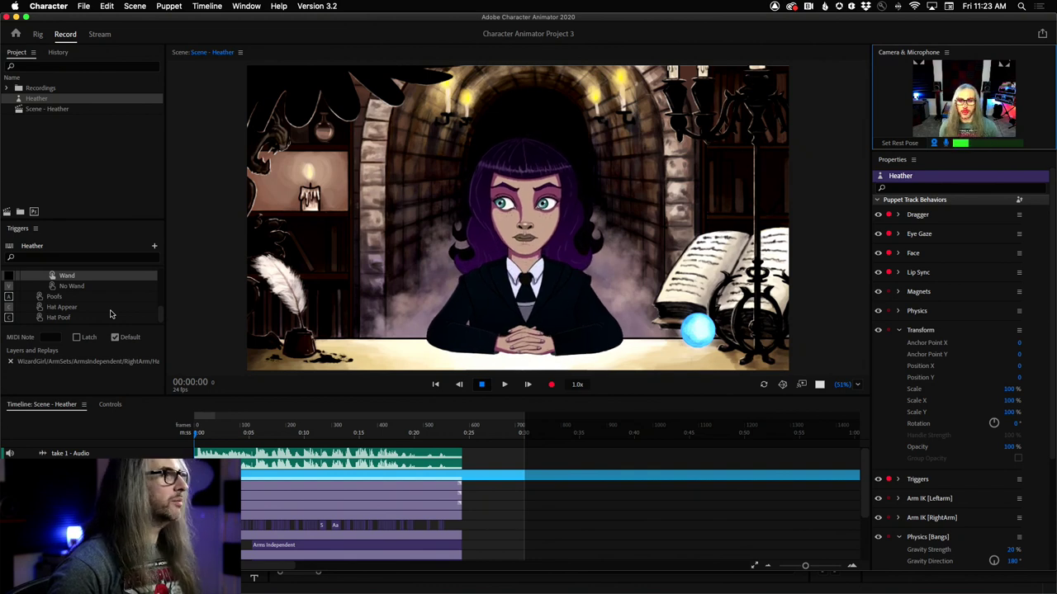
{"action": "key", "text": "c"}
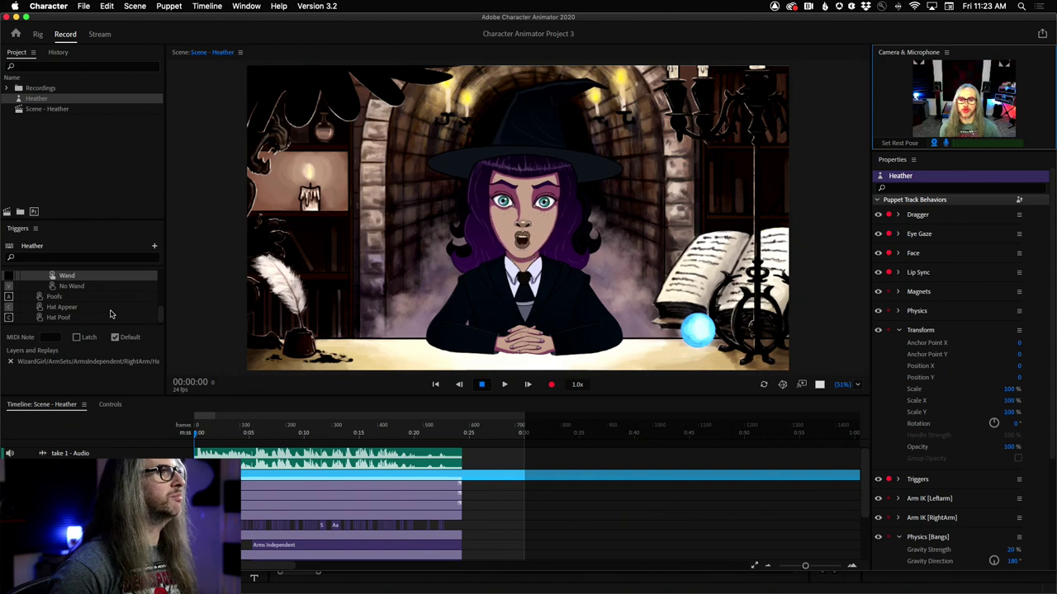
{"action": "key", "text": "c"}
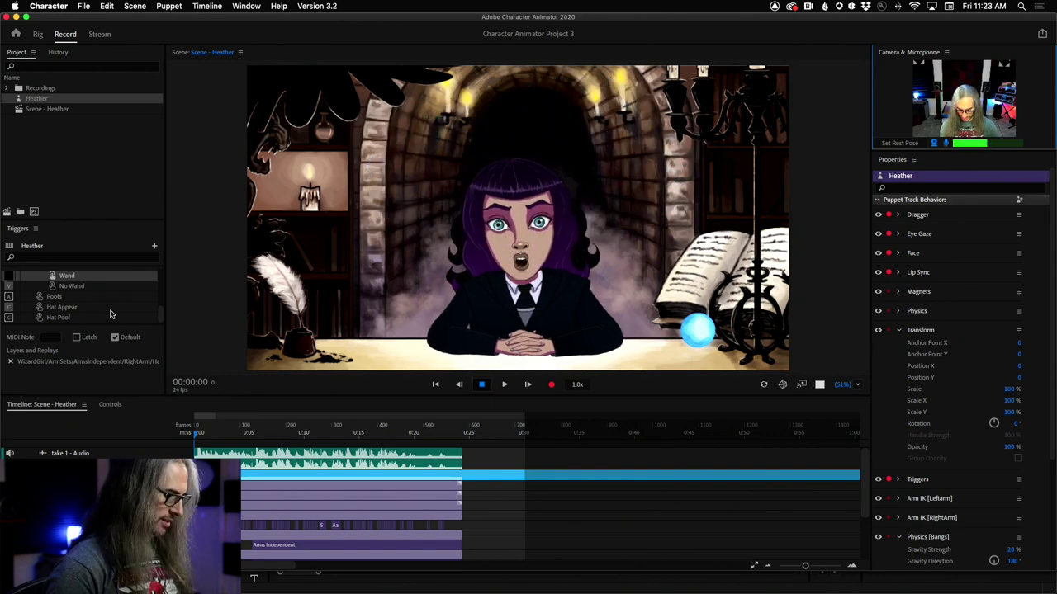
{"action": "key", "text": "p"}
{"action": "key", "text": "p"}
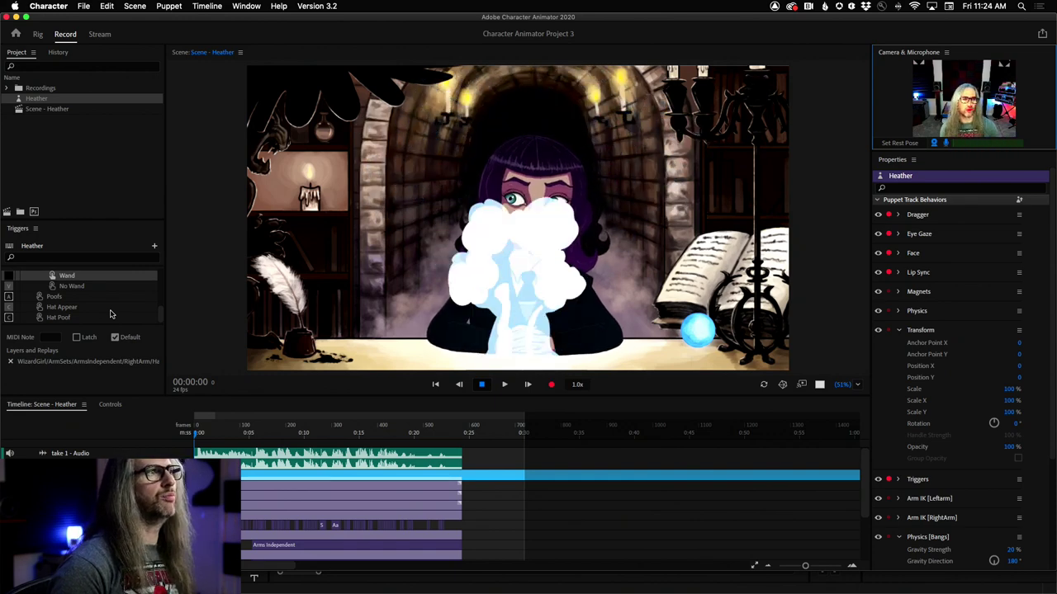
Wave the puppet's raised left hand, then select Scene - Heather in the Project panel
{"action": "left_click_drag", "start_coordinate": [158, 323], "coordinate": [160, 306]}
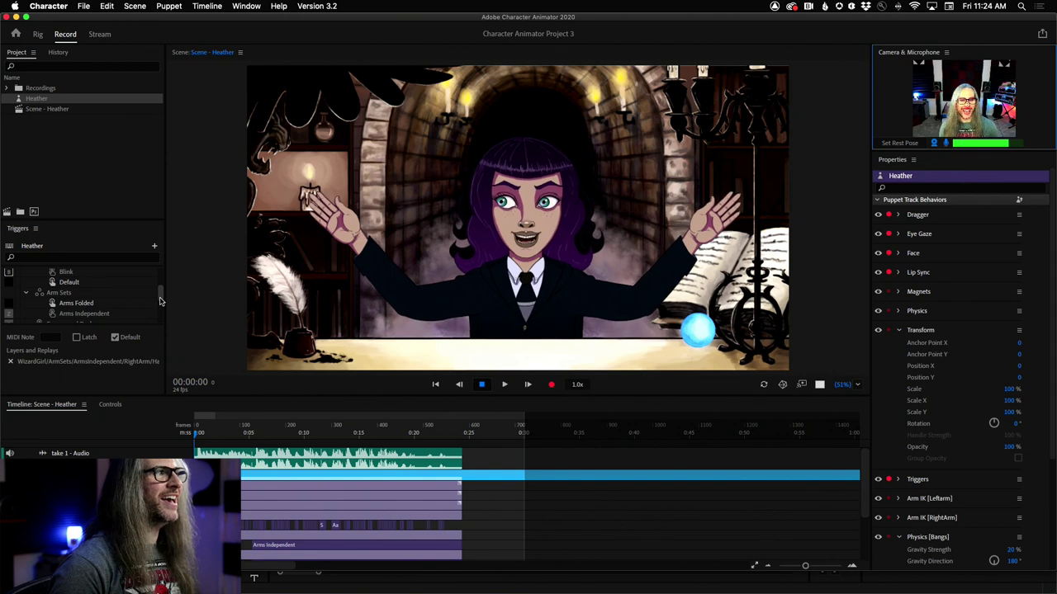
{"action": "left_click", "coordinate": [348, 222]}
{"action": "left_click_drag", "start_coordinate": [349, 222], "coordinate": [355, 248]}
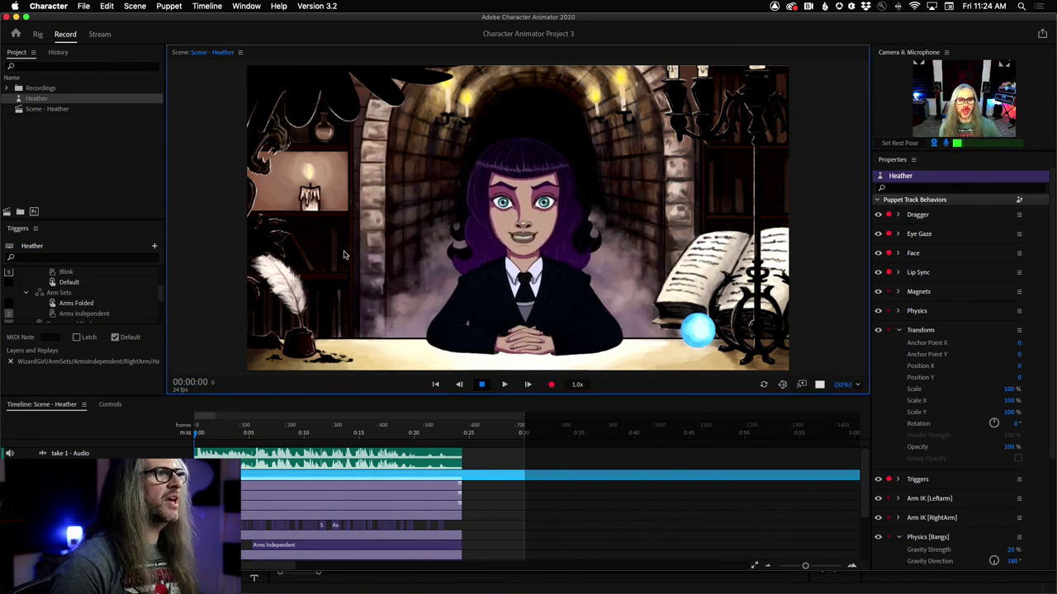
{"action": "left_click", "coordinate": [38, 415]}
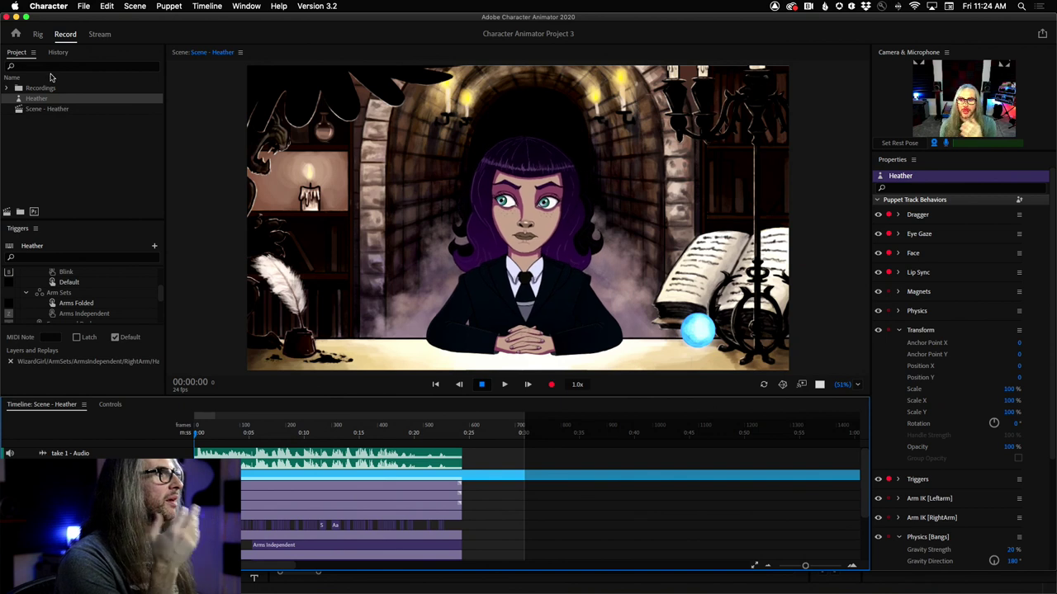
{"action": "left_click", "coordinate": [18, 113]}
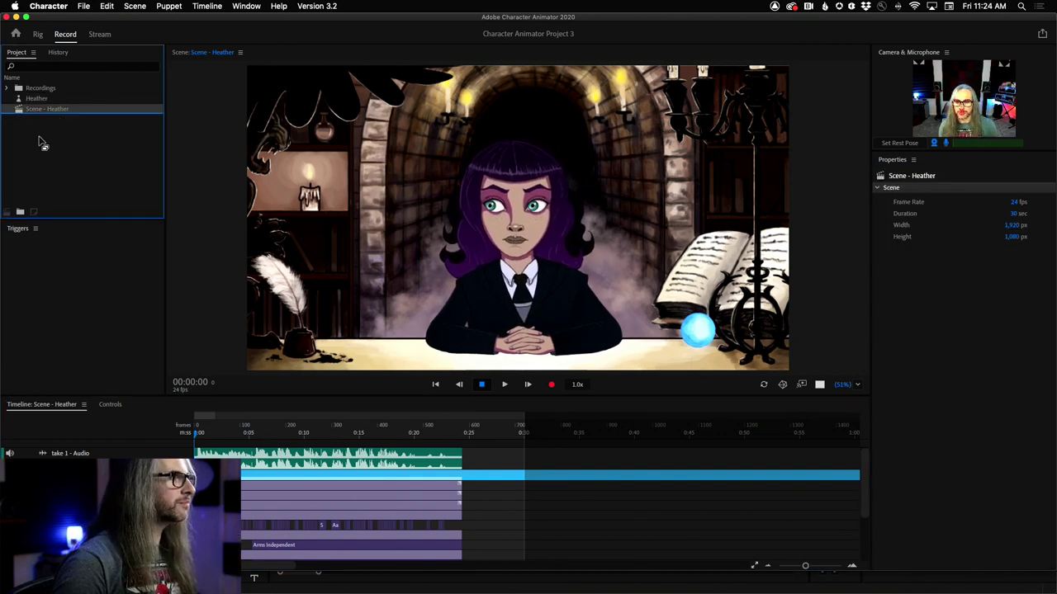
Paste the Heather scene into Premiere as a linked clip and create a sequence from it
{"action": "key", "text": "super+Tab"}
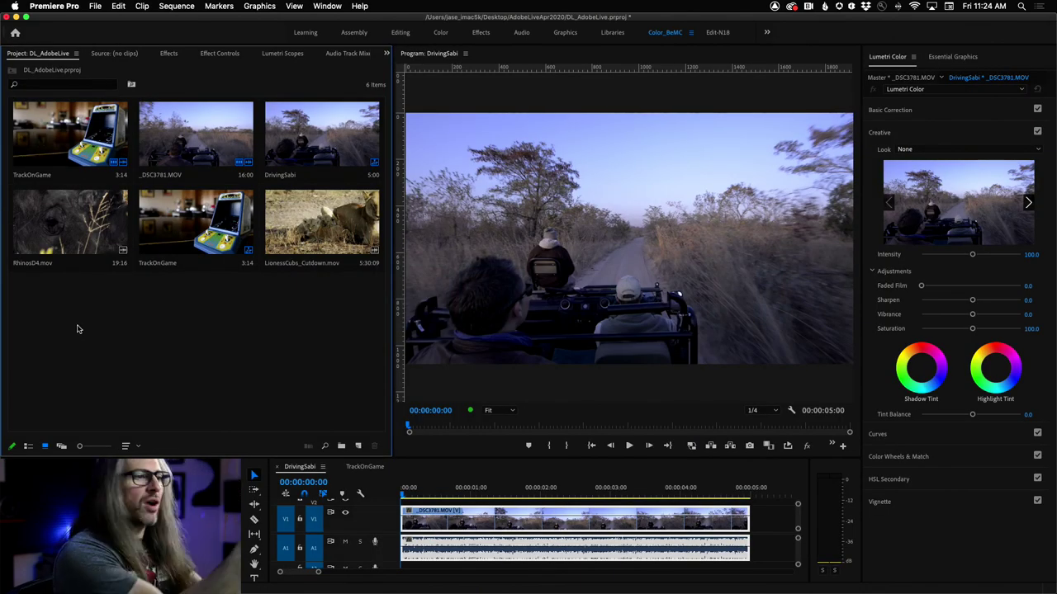
{"action": "key", "text": "super+v"}
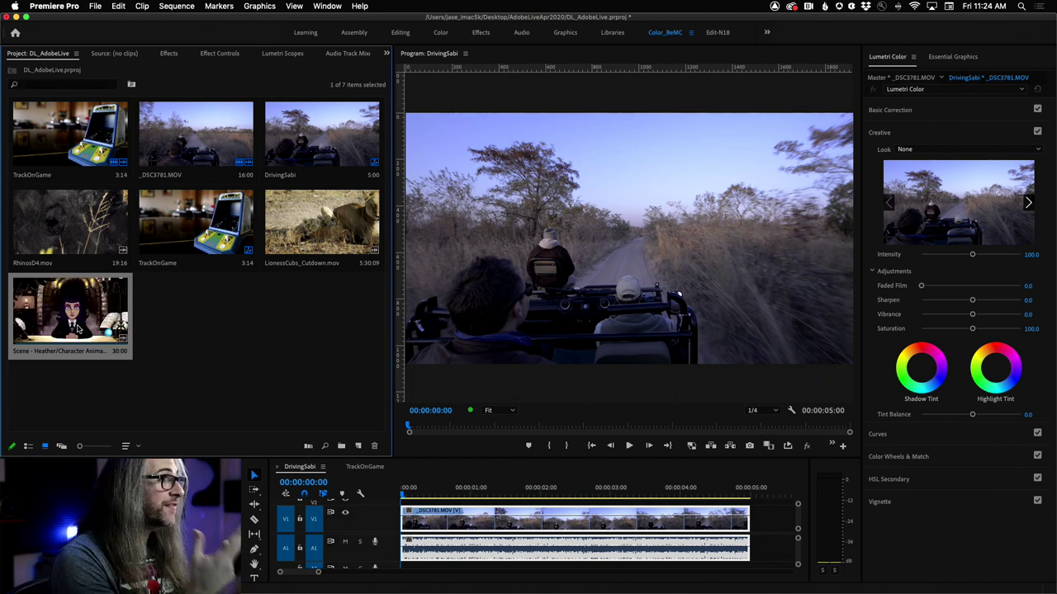
{"action": "right_click", "coordinate": [66, 314]}
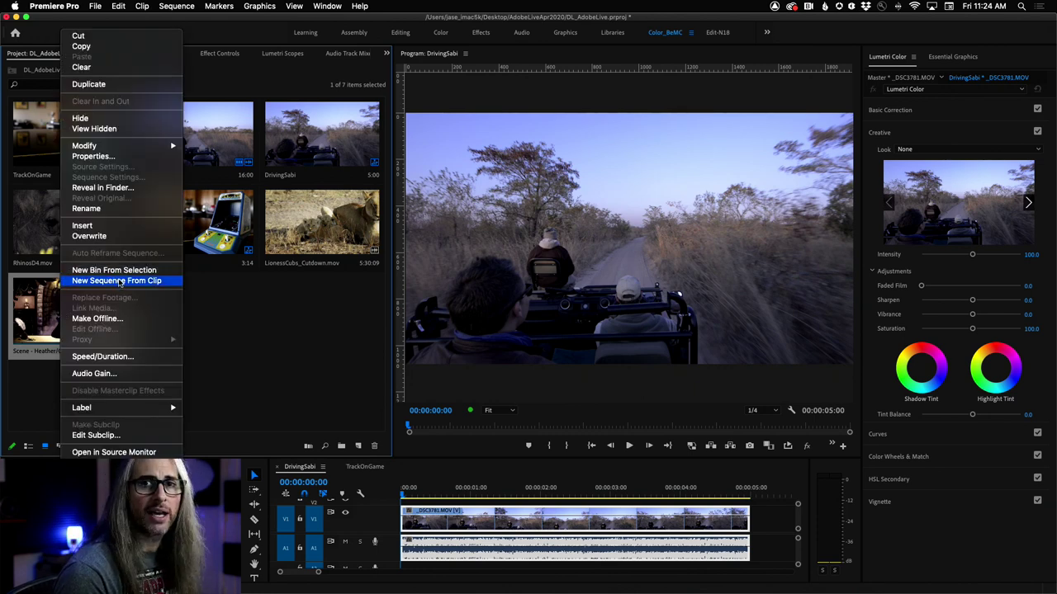
{"action": "left_click", "coordinate": [122, 281]}
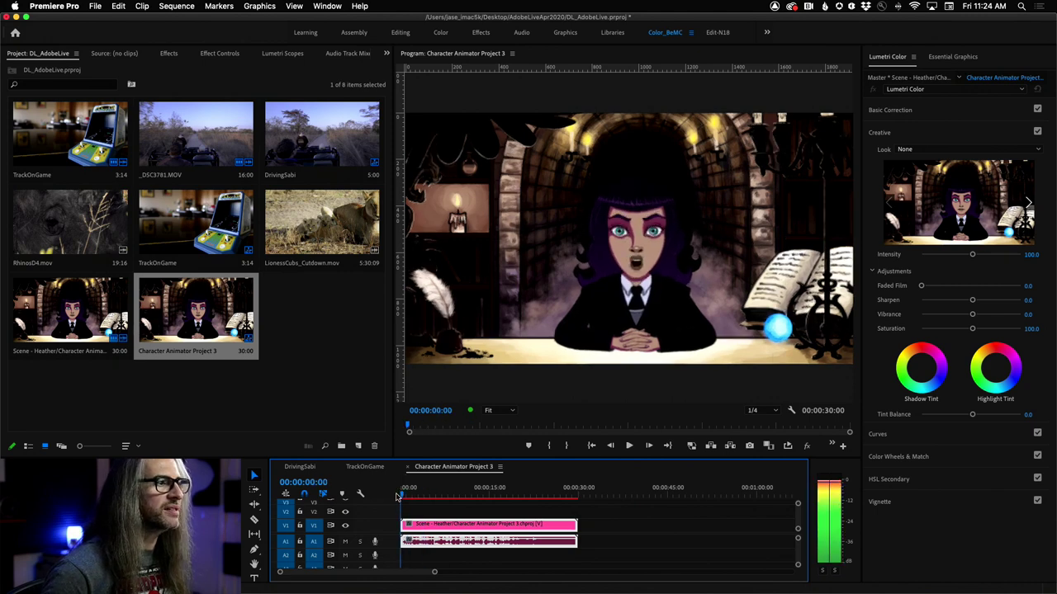
Play back the new sequence, return the playhead to the start, and switch to Character Animator
{"action": "key", "text": "space"}
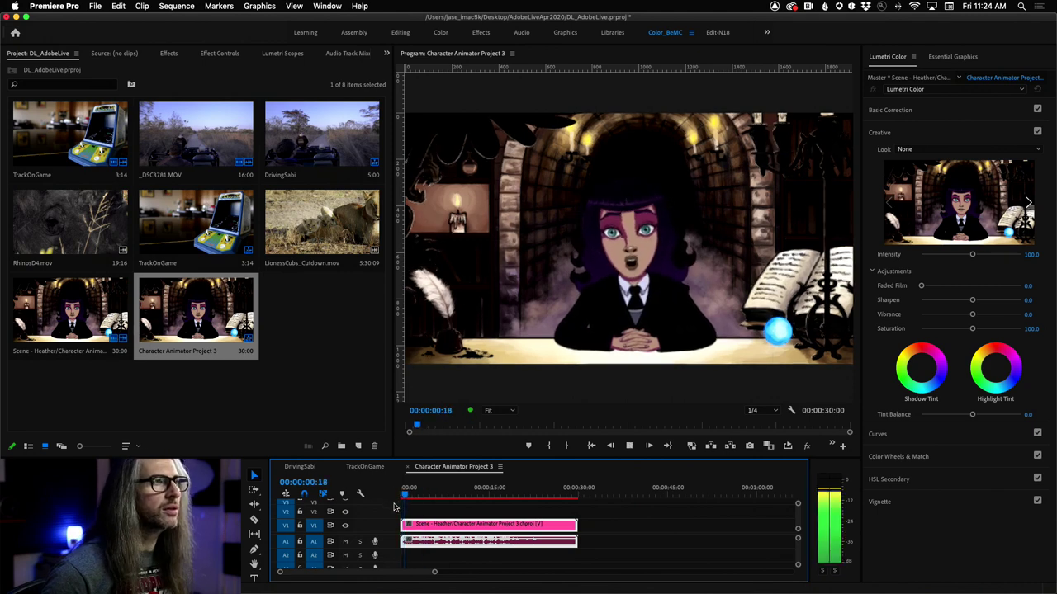
{"action": "key", "text": "space"}
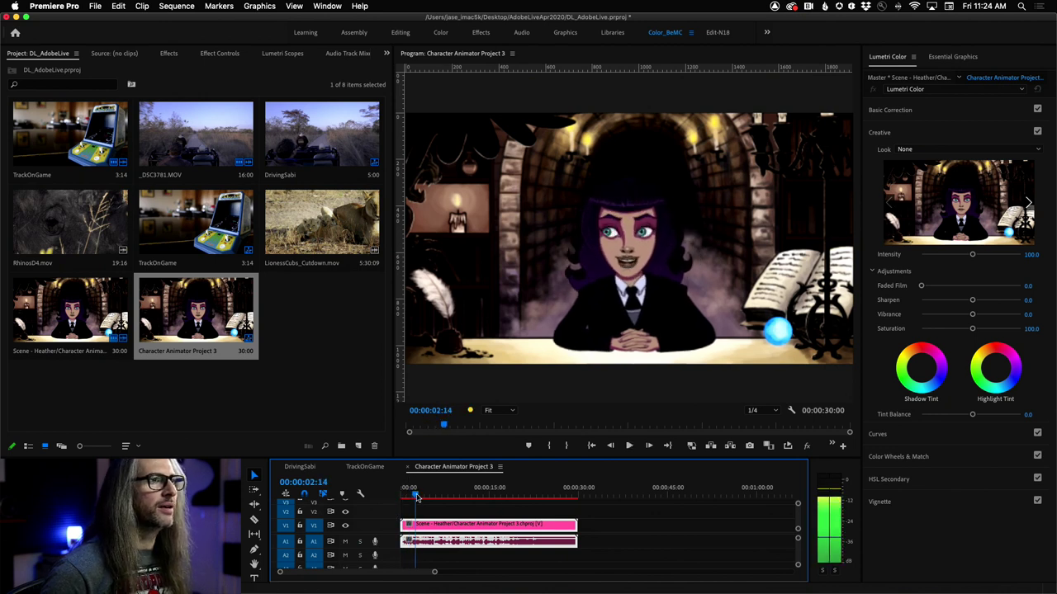
{"action": "left_click_drag", "start_coordinate": [417, 497], "coordinate": [405, 495]}
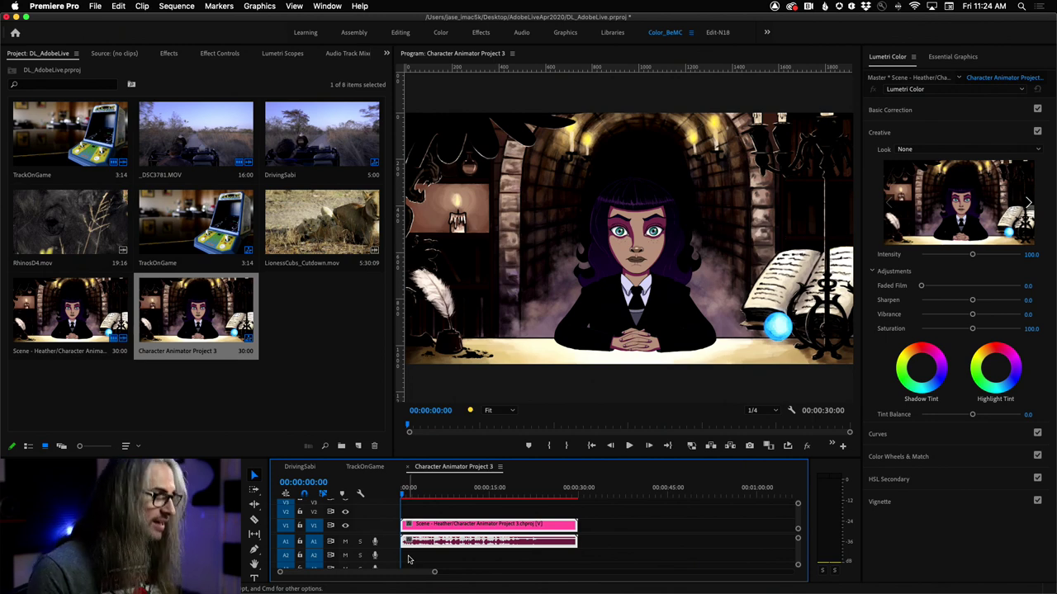
{"action": "key", "text": "super+Tab"}
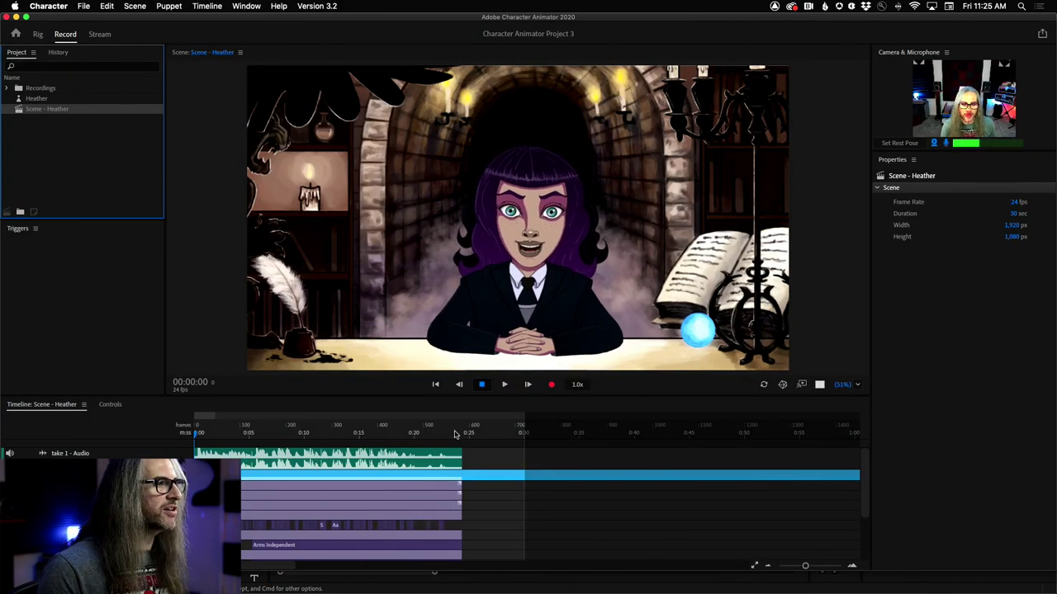
Place the playhead after take 1 and raise the bangs' physics Wind Strength to 75%
{"action": "left_click", "coordinate": [461, 434]}
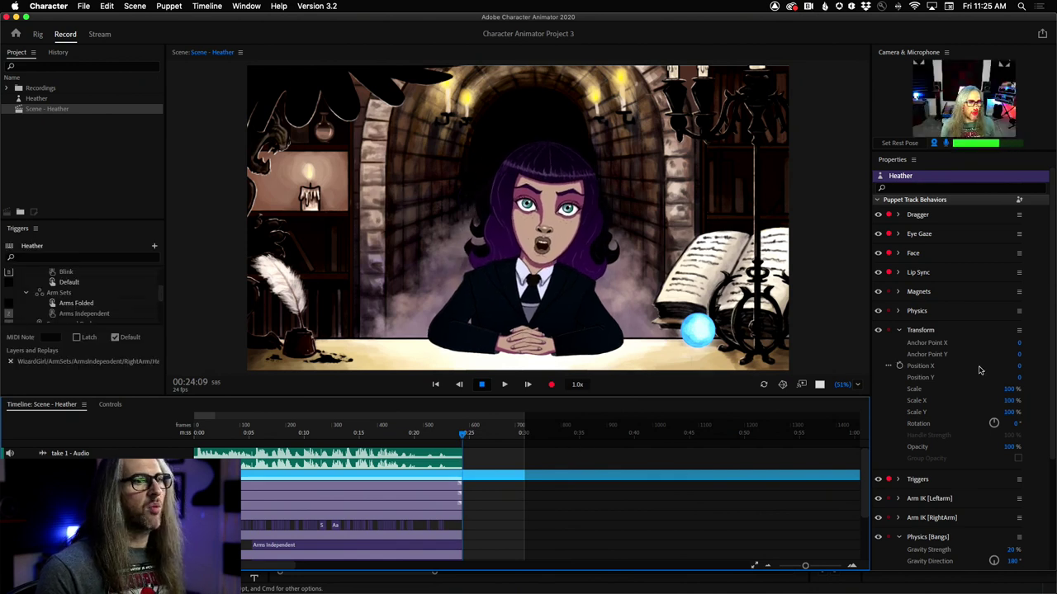
{"action": "scroll", "coordinate": [991, 421], "scroll_direction": "down", "scroll_amount": 5}
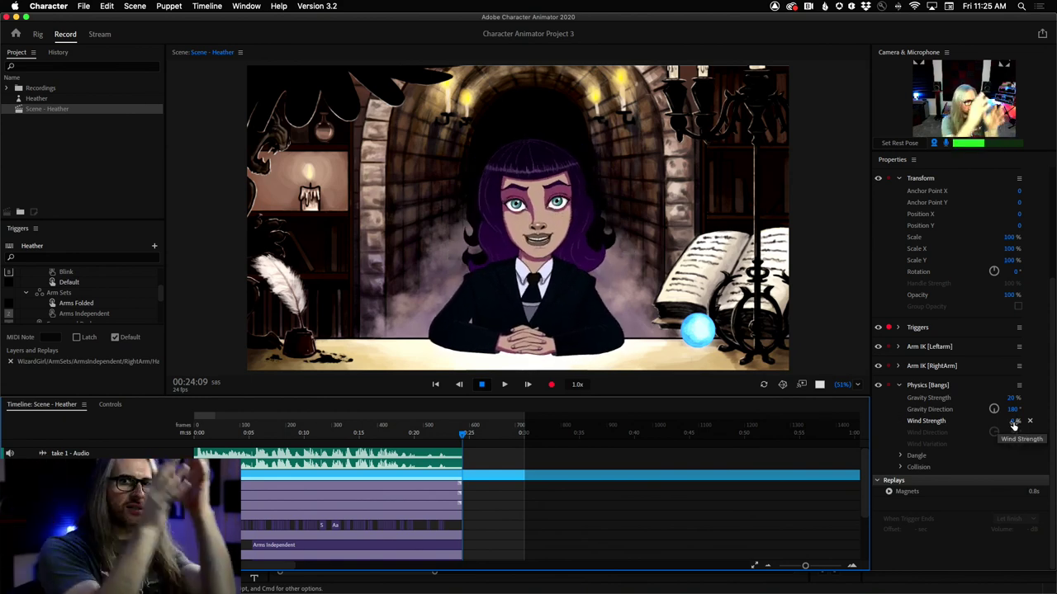
{"action": "left_click_drag", "start_coordinate": [1014, 423], "coordinate": [1032, 445]}
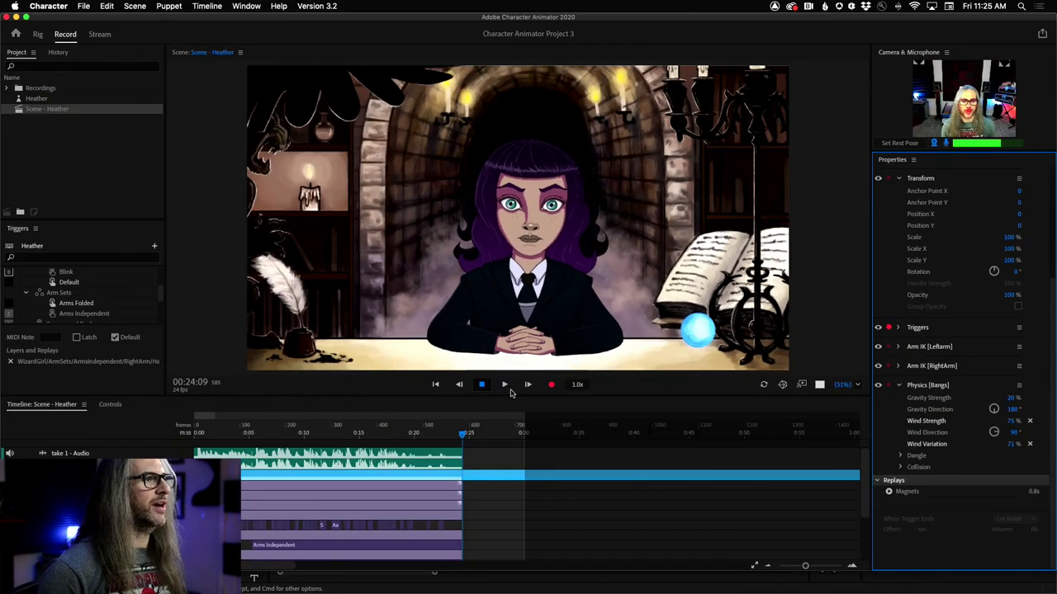
Record a short second take, then switch over to Premiere Pro
{"action": "left_click", "coordinate": [552, 385]}
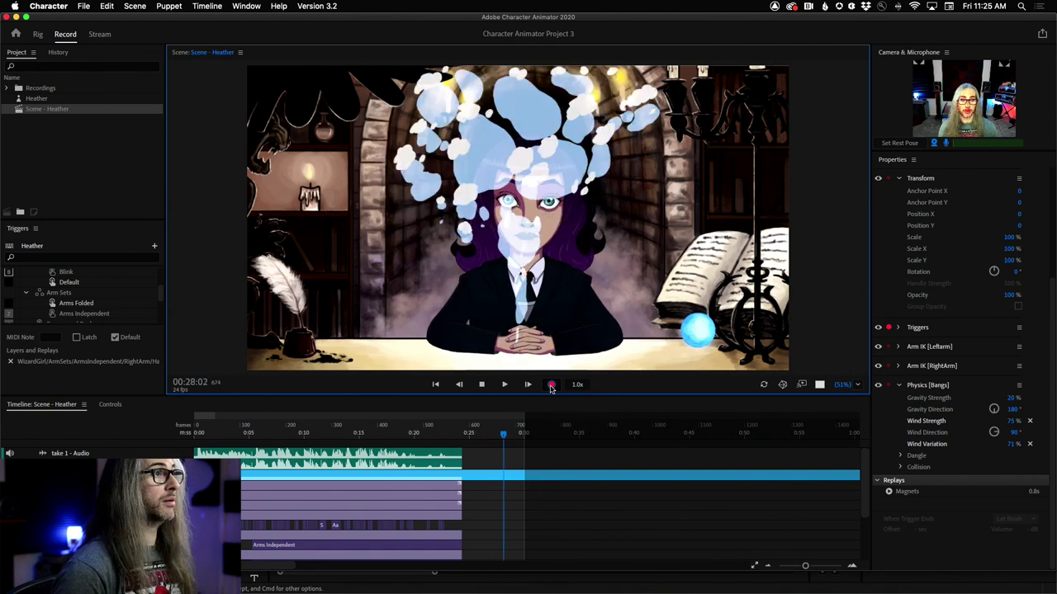
{"action": "left_click", "coordinate": [550, 387]}
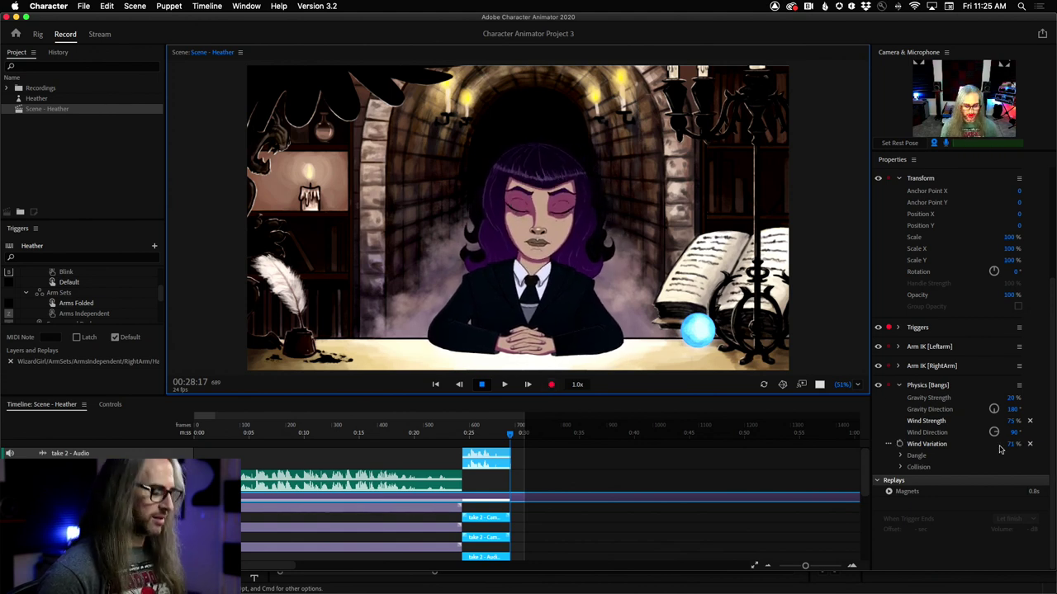
{"action": "key", "text": "super+Tab"}
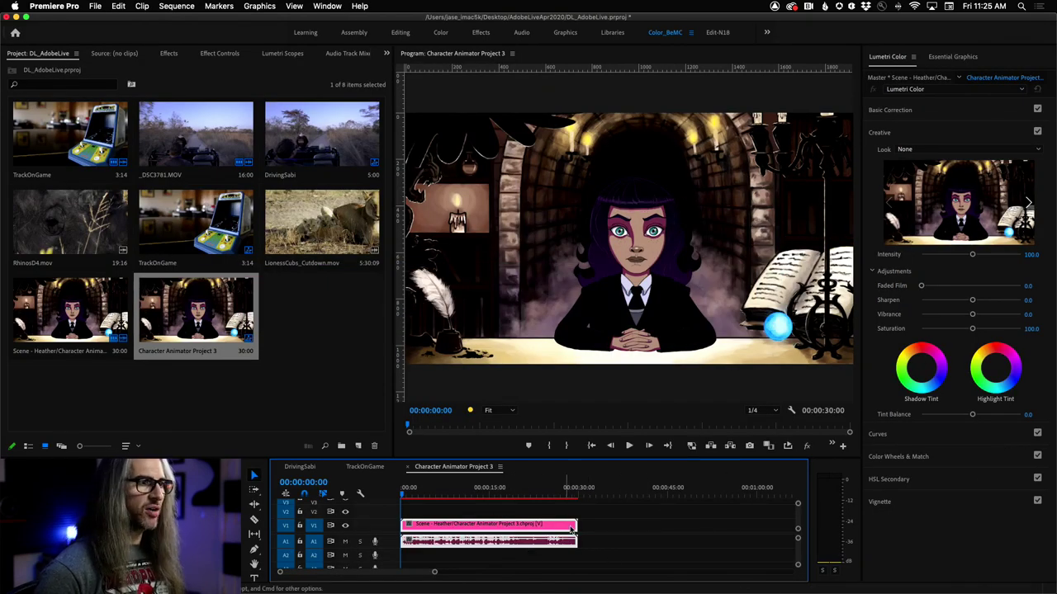
{"action": "left_click", "coordinate": [541, 496]}
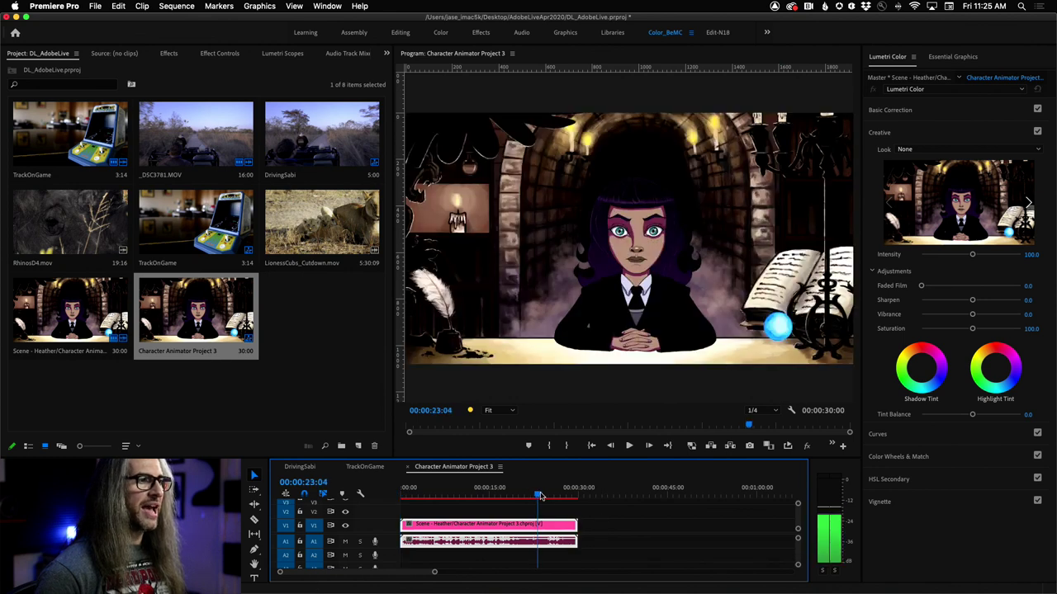
{"action": "left_click_drag", "start_coordinate": [541, 495], "coordinate": [569, 497]}
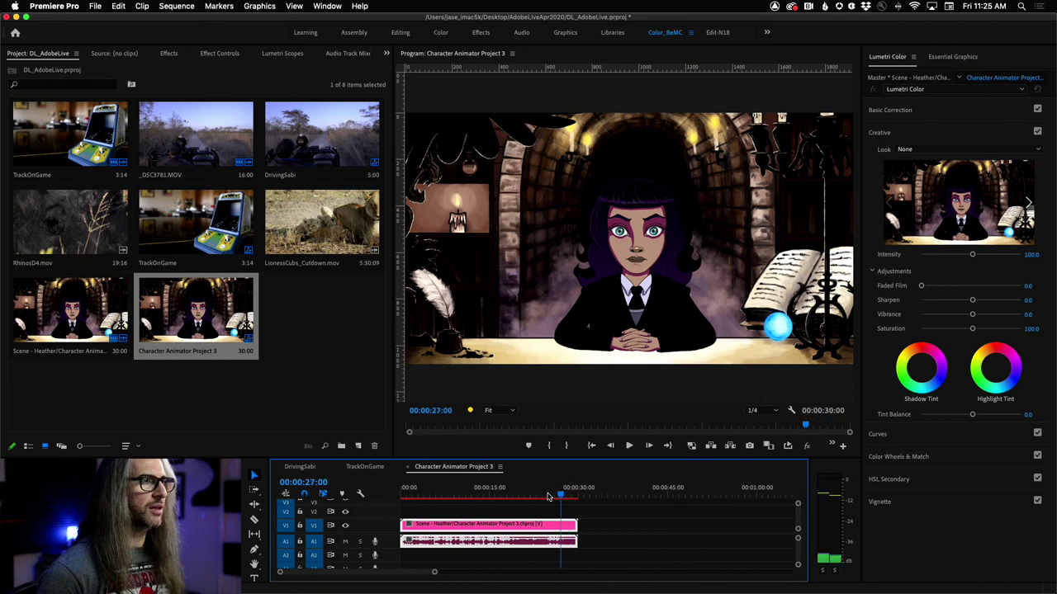
{"action": "left_click_drag", "start_coordinate": [519, 496], "coordinate": [544, 493]}
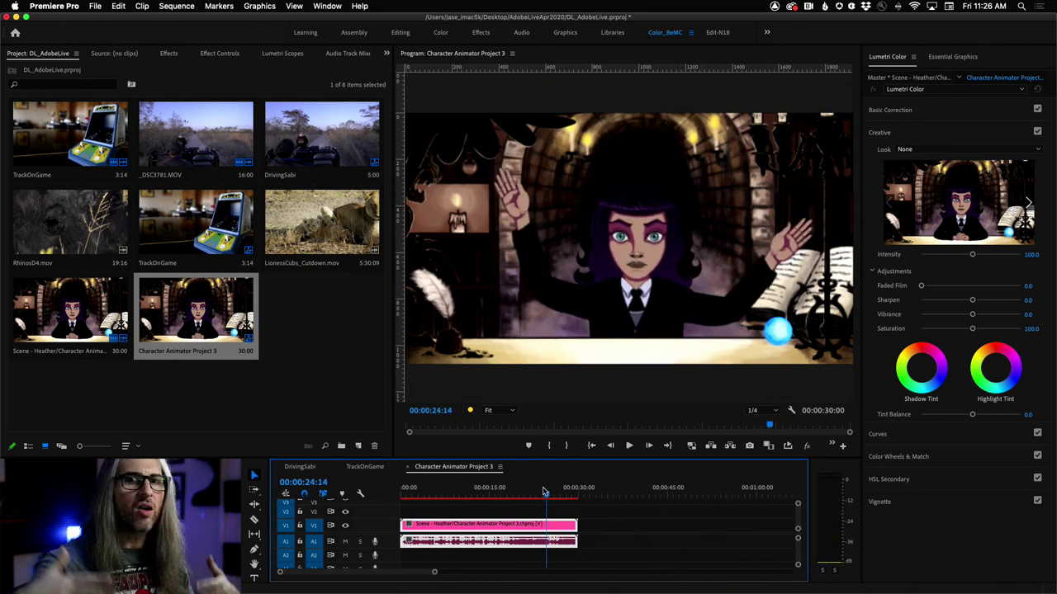